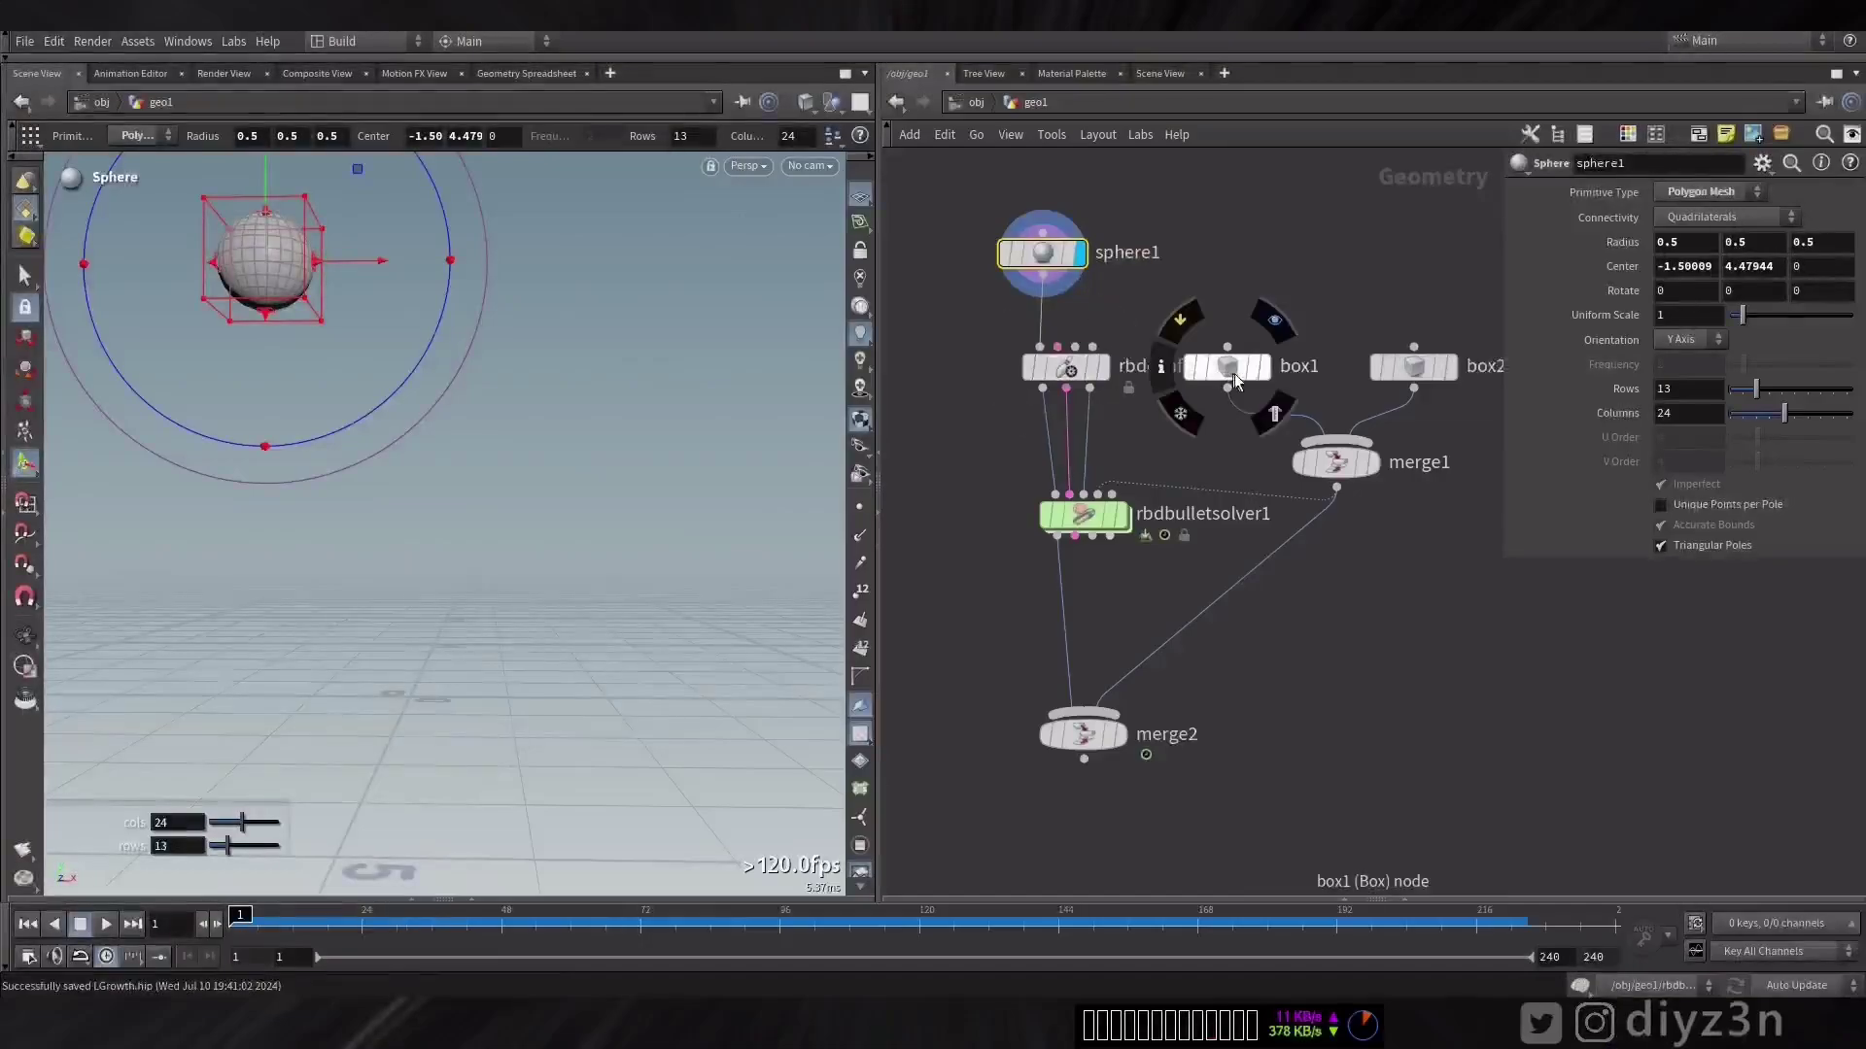
Step: Display box1, box2 and merge1, then inspect the rbdconfigure1 and bullet solver settings
left_click(1262, 368)
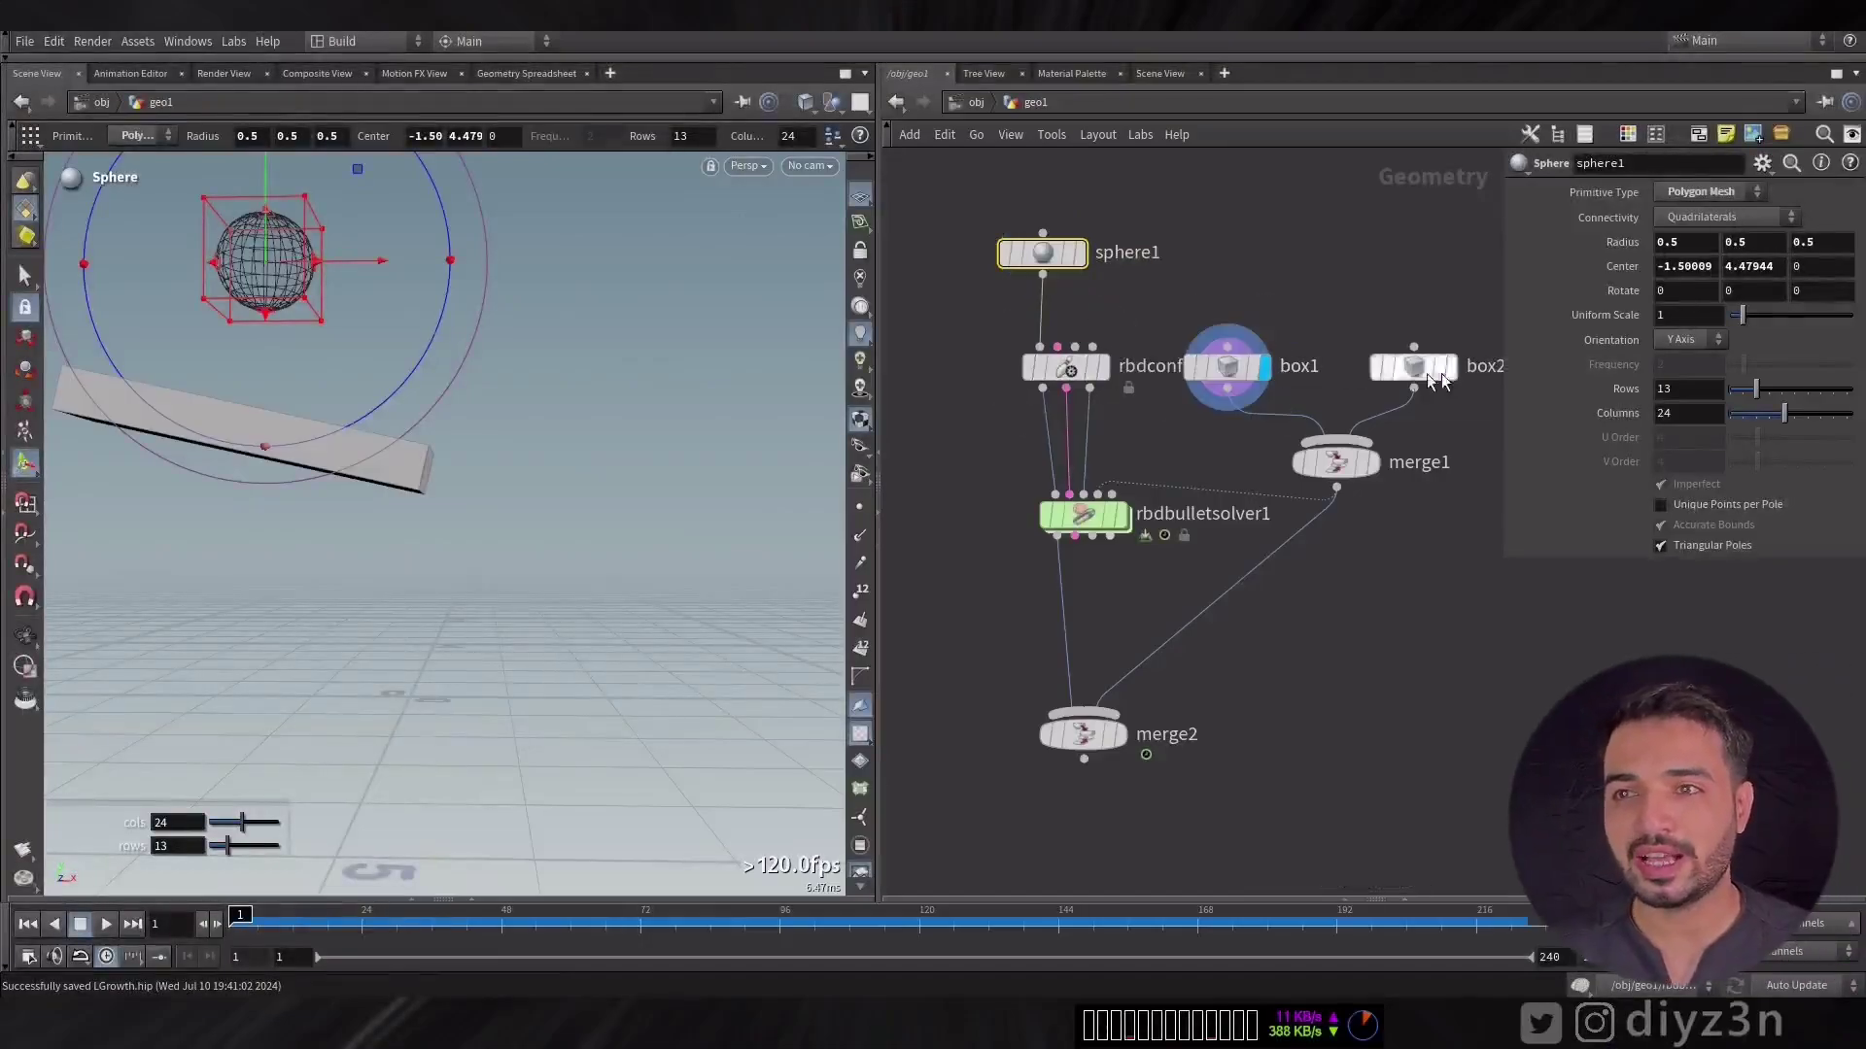
left_click(1455, 367)
left_click(1373, 463)
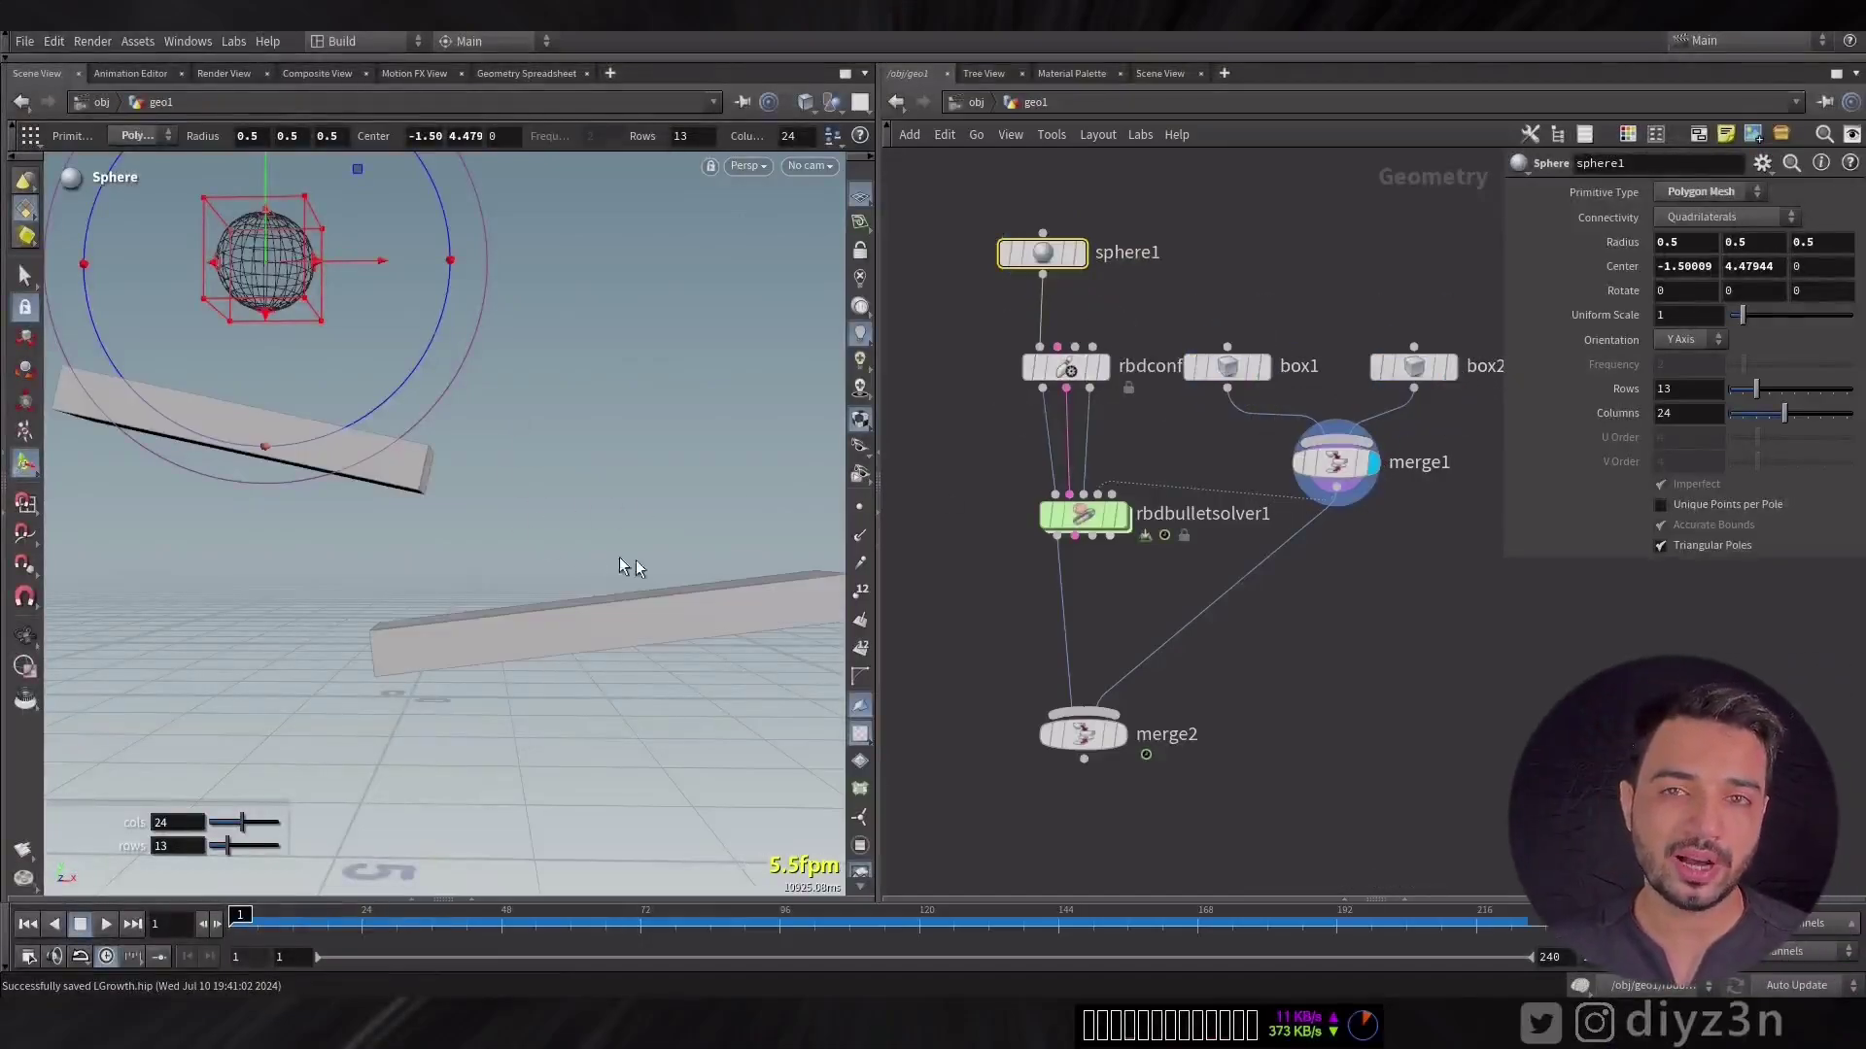
mouse_move(1104, 512)
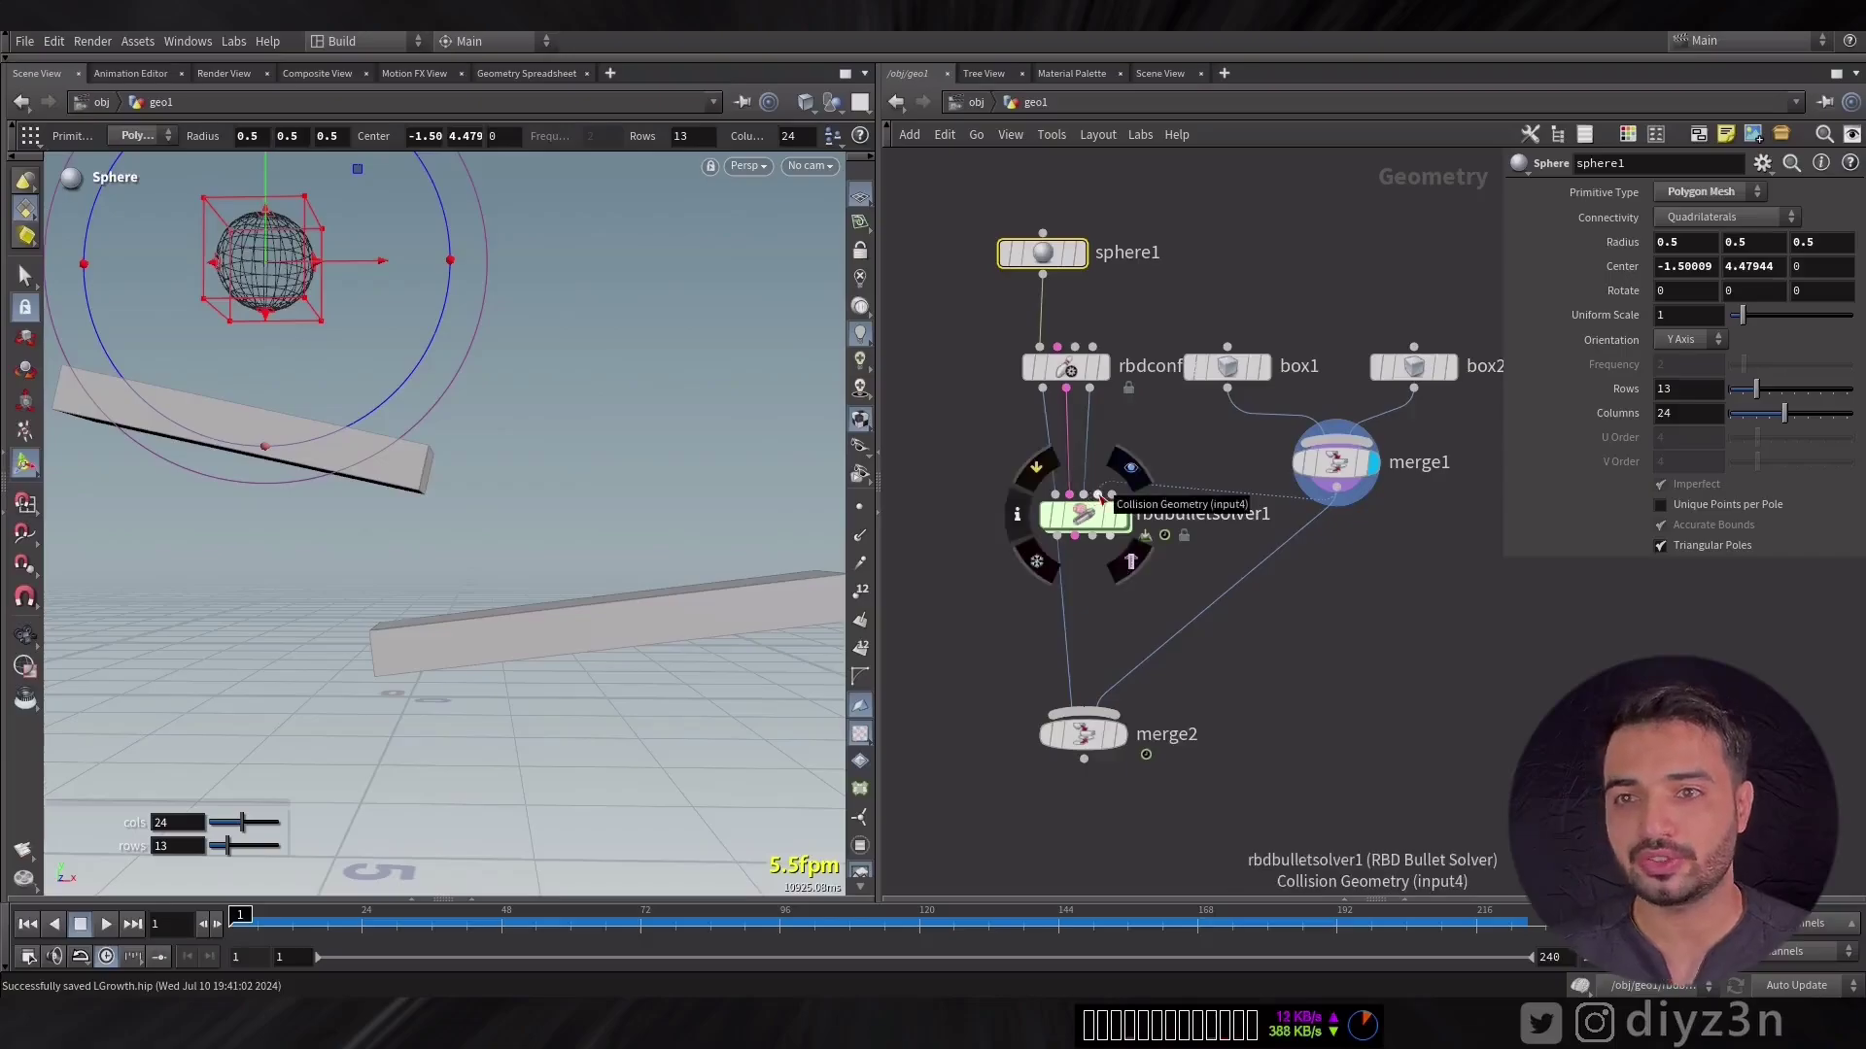
left_click(1066, 367)
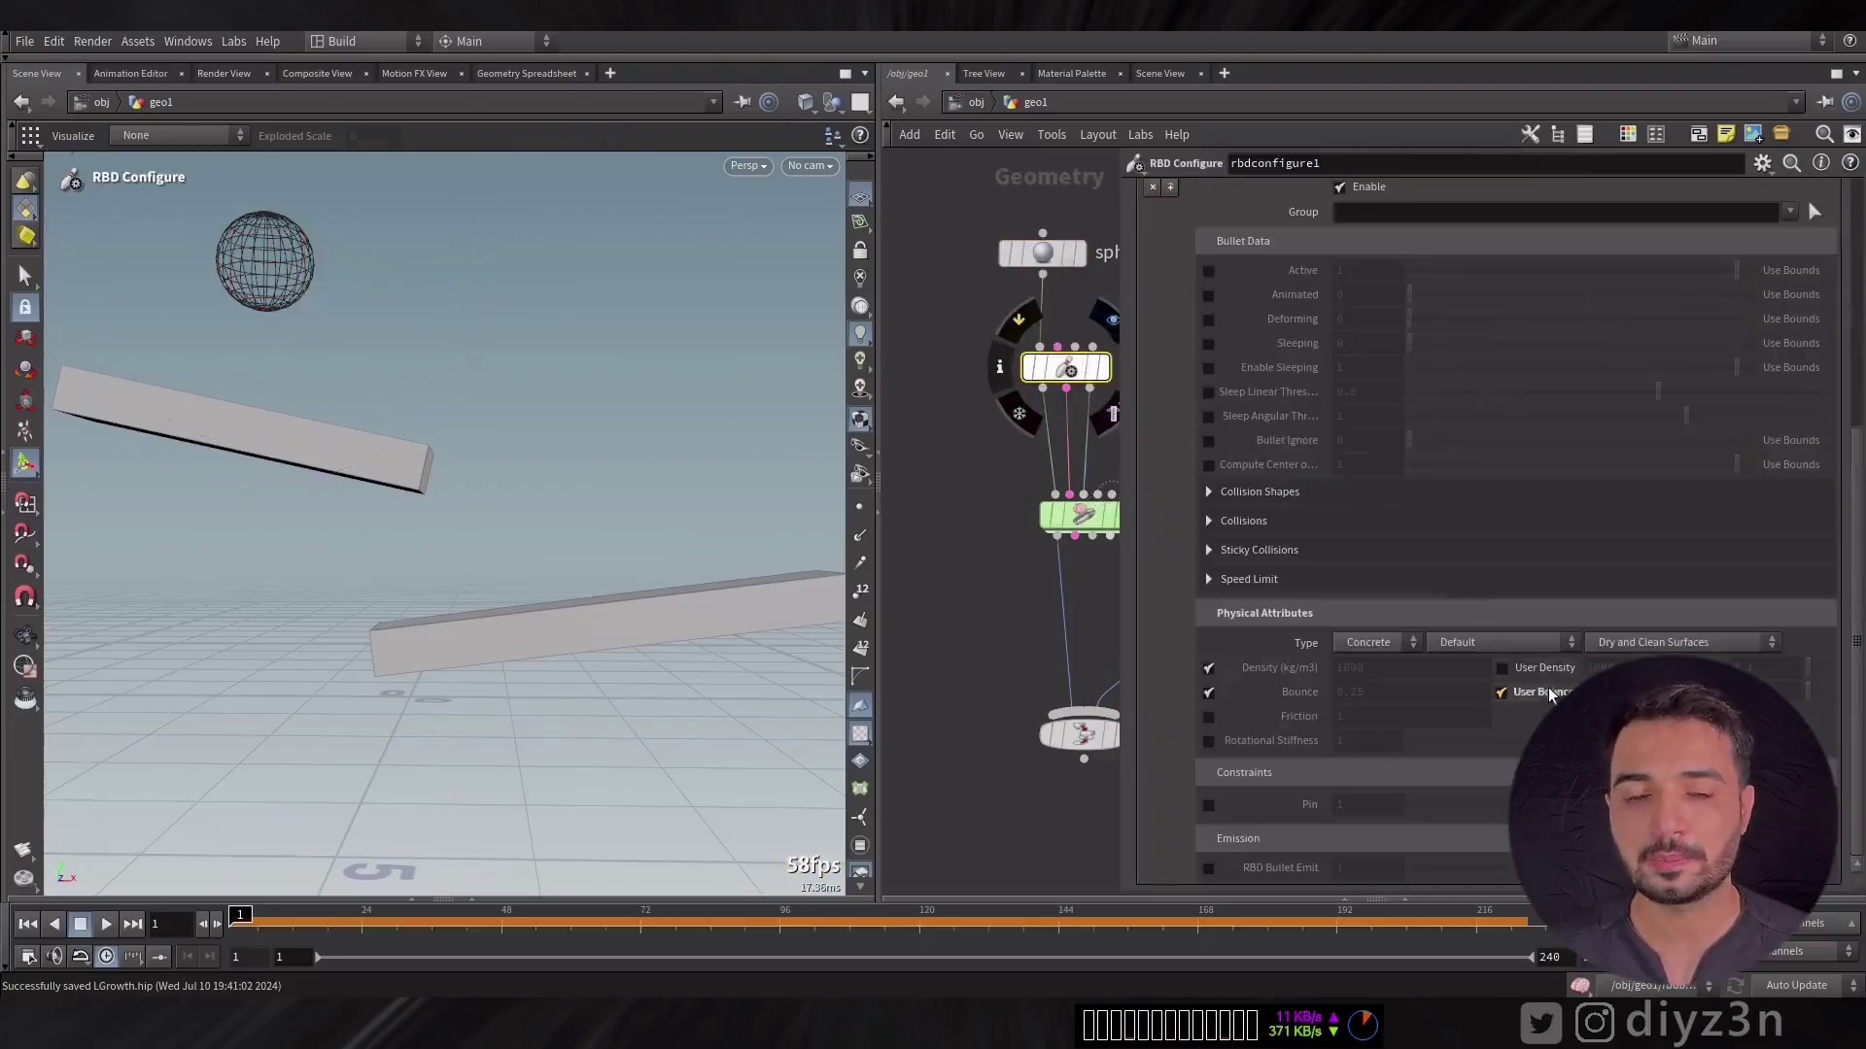
left_click(1081, 515)
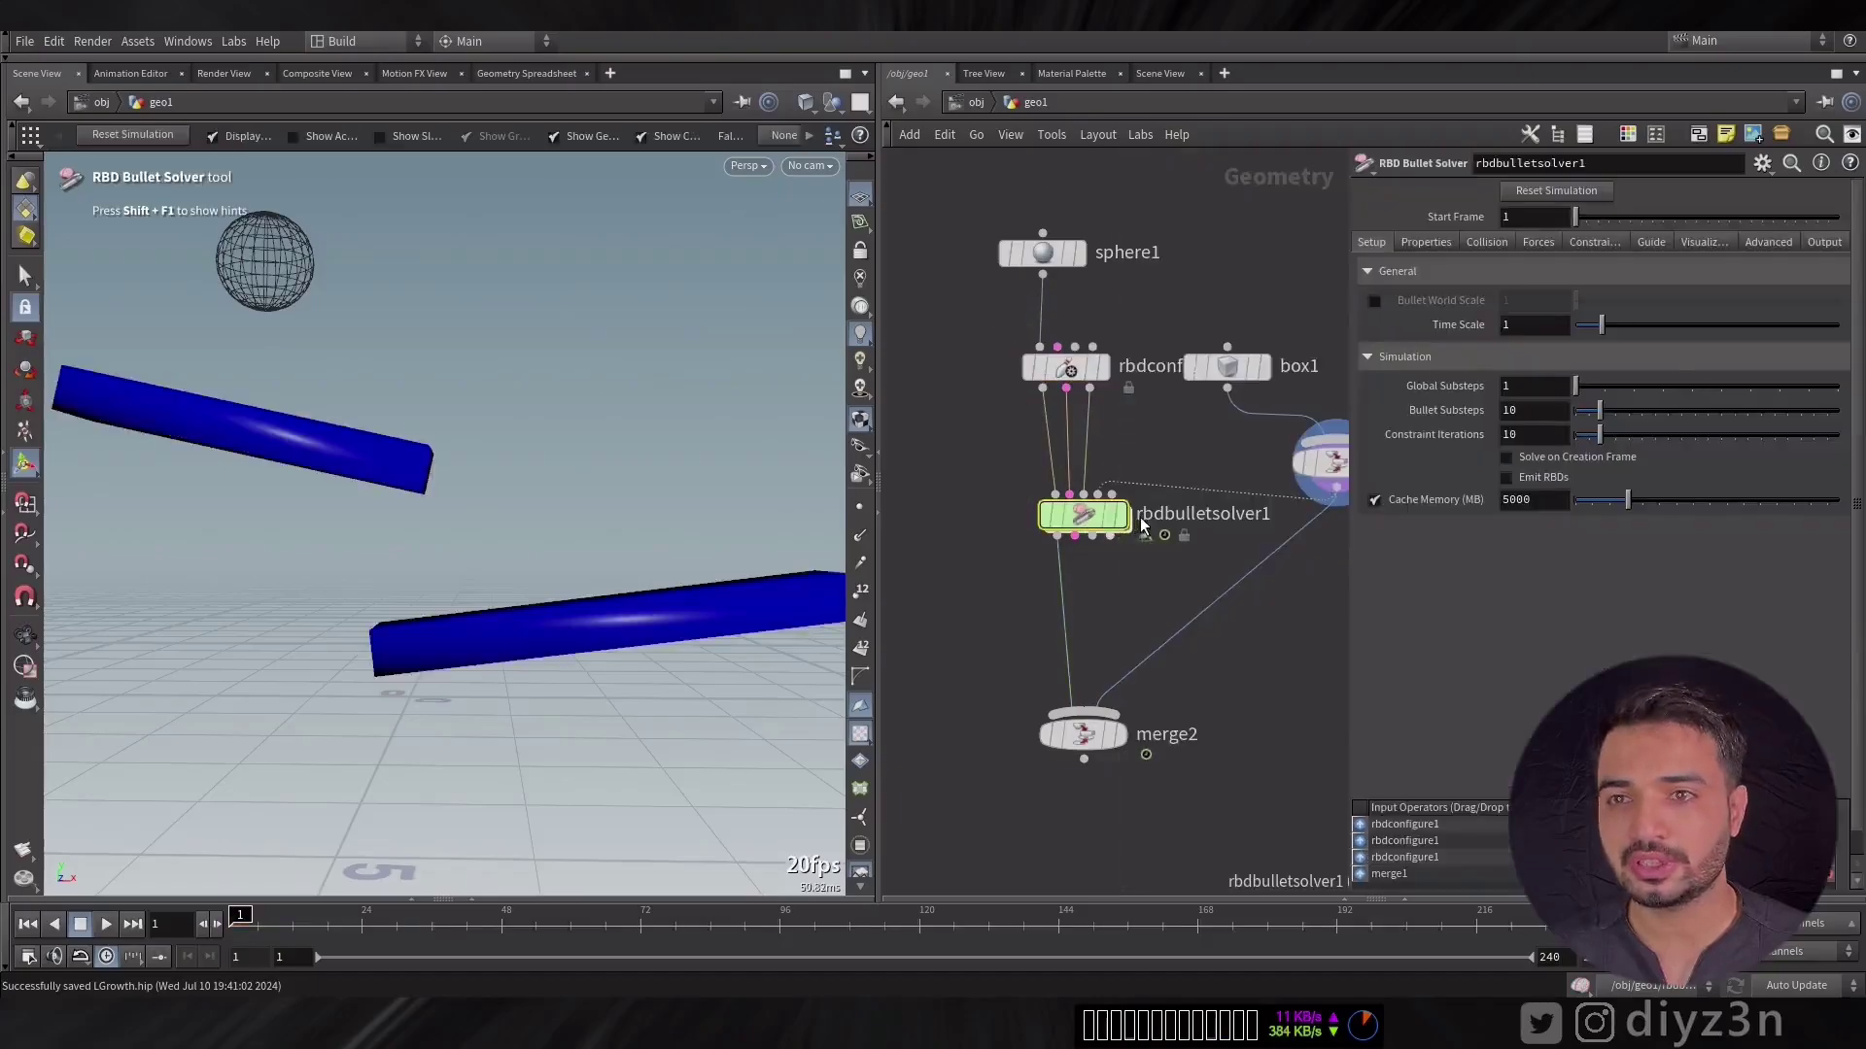
Step: Play the simulation, display merge2 and scrub frames to review the sphere landing
left_click(84, 924)
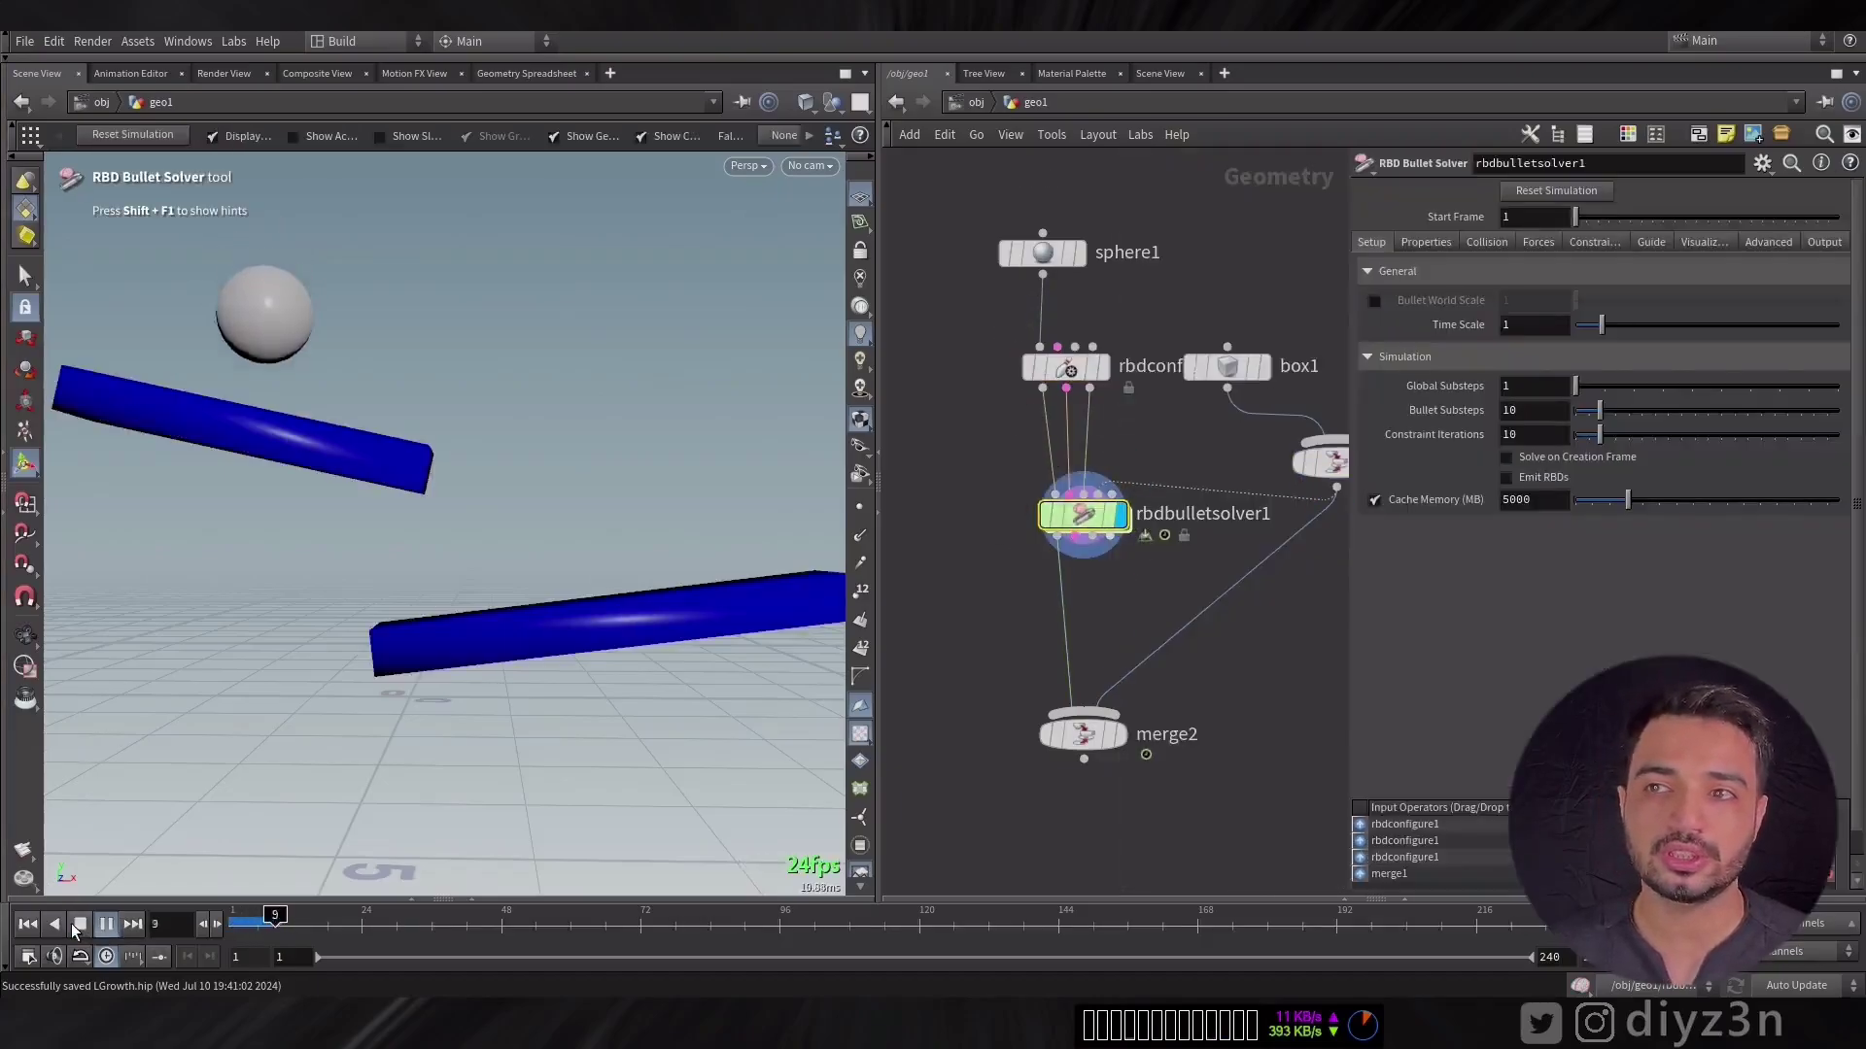
left_click(1122, 735)
left_click(335, 924)
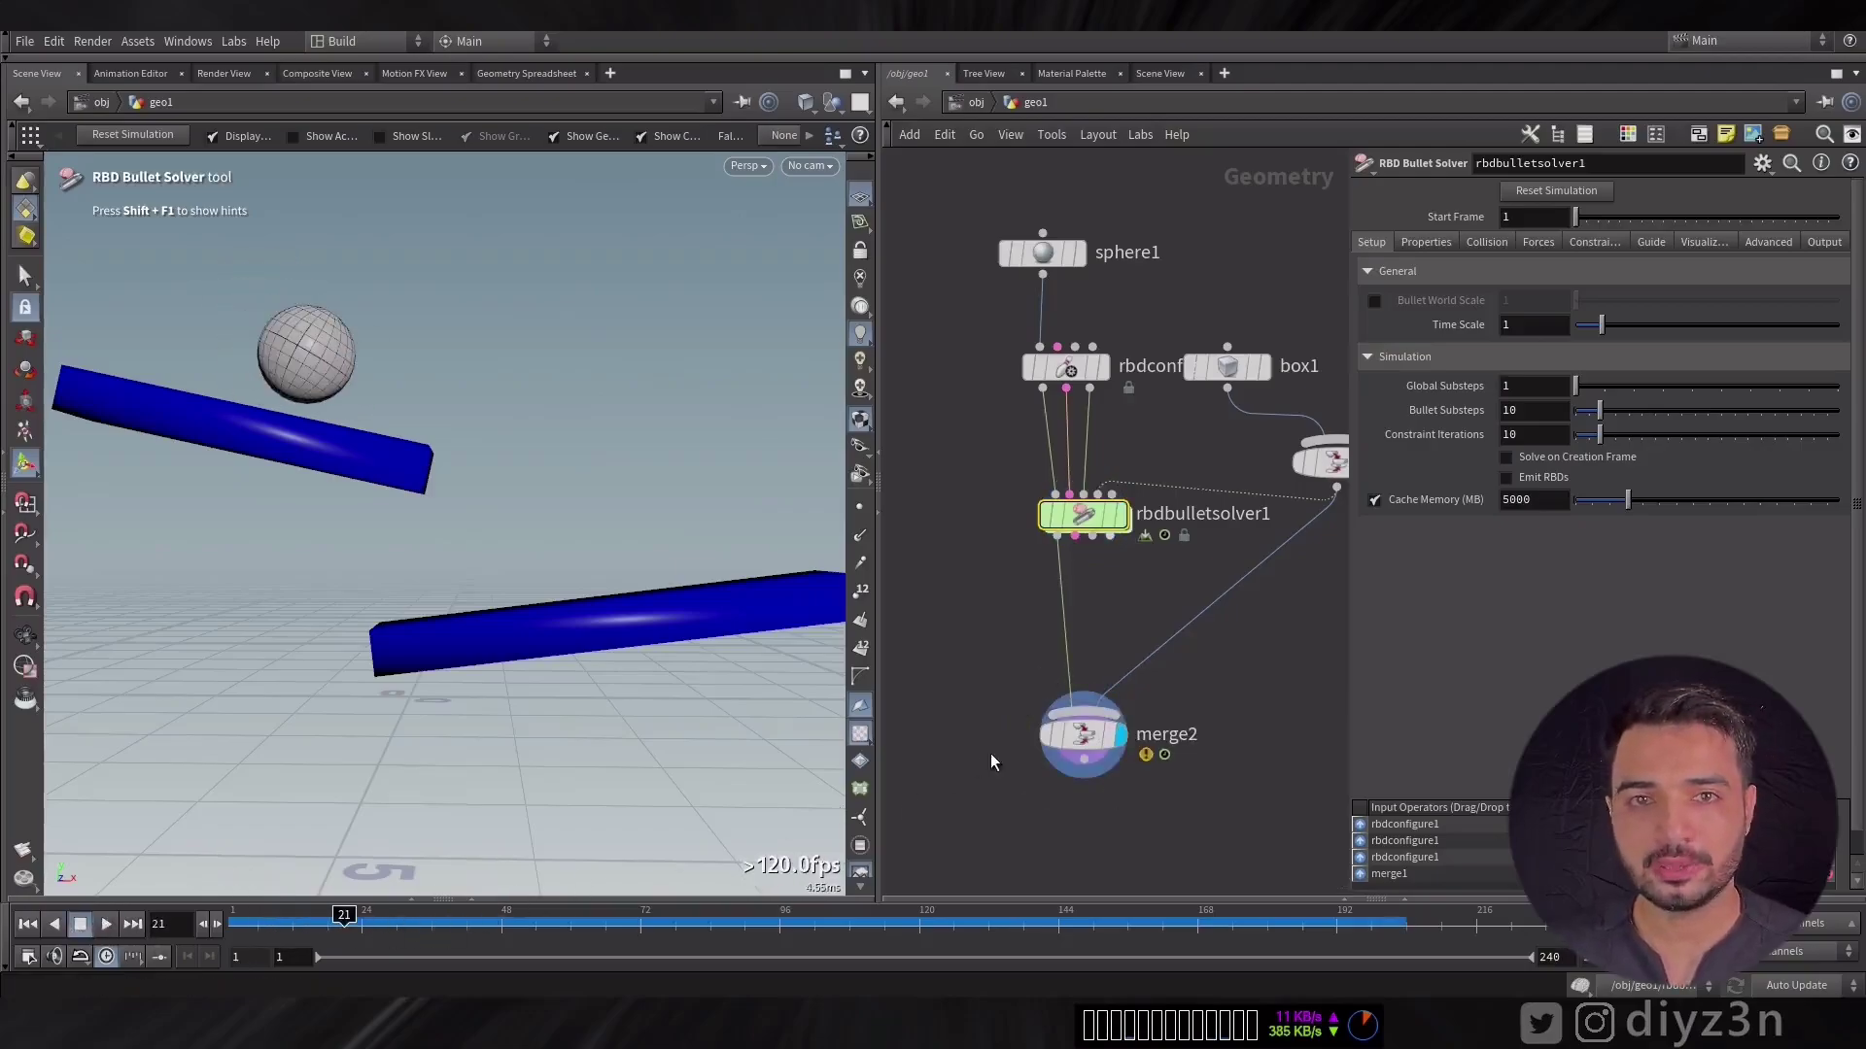
left_click(1069, 740)
left_click_drag(349, 924, 993, 926)
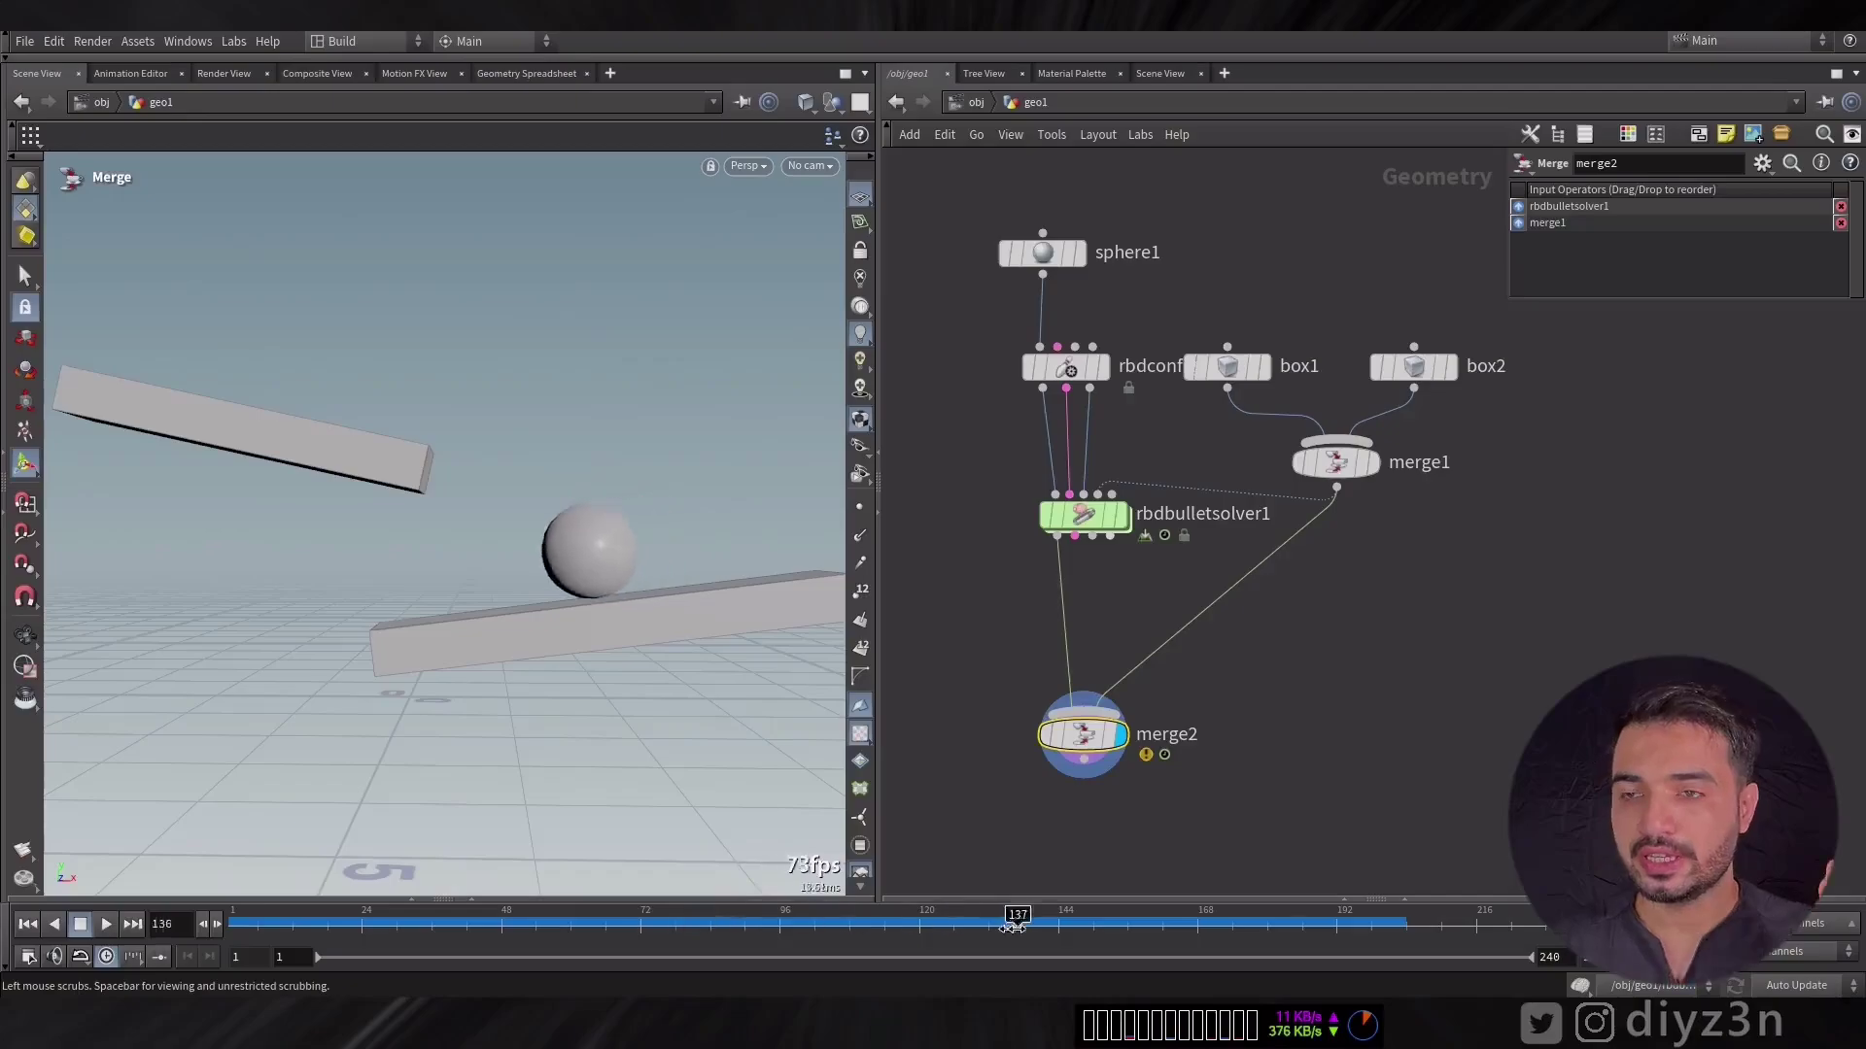
mouse_move(1304, 935)
left_mouse_down()
mouse_move(467, 943)
mouse_move(866, 966)
left_mouse_up()
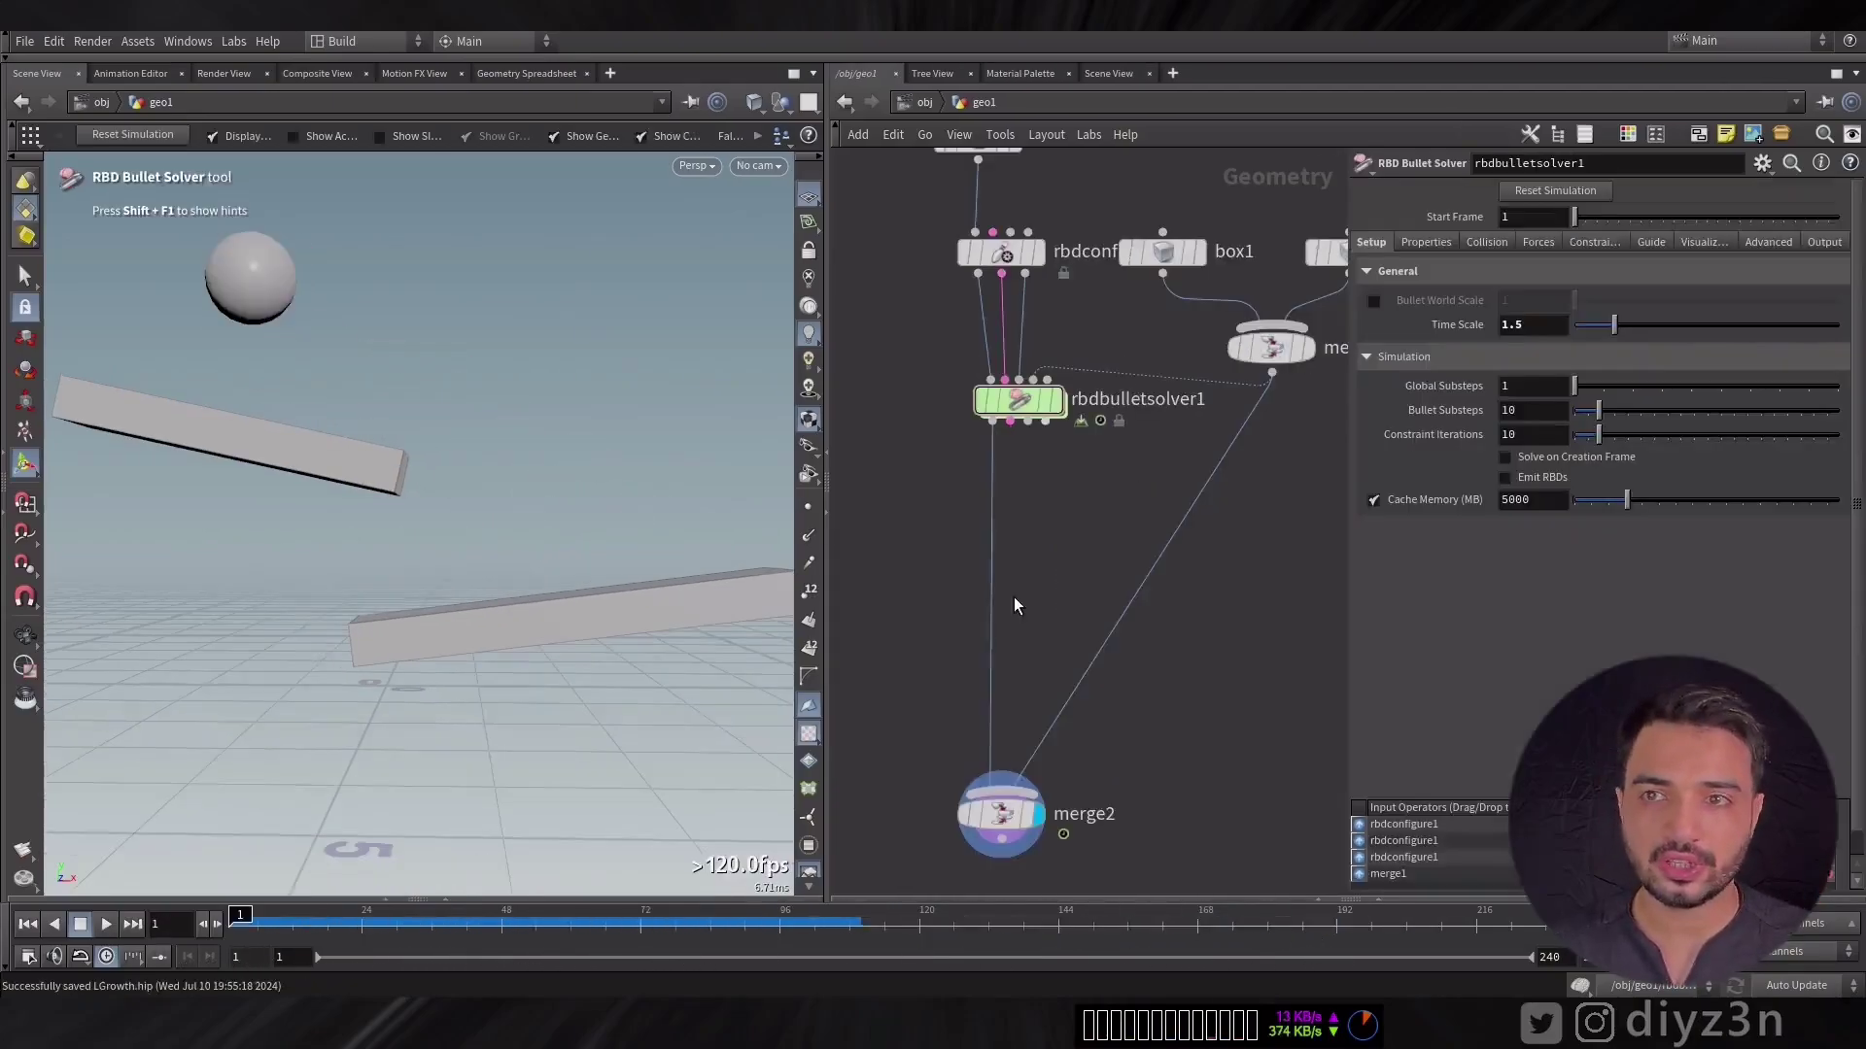
Step: Add a Color node below the solver and make the simulated sphere red
key("Tab")
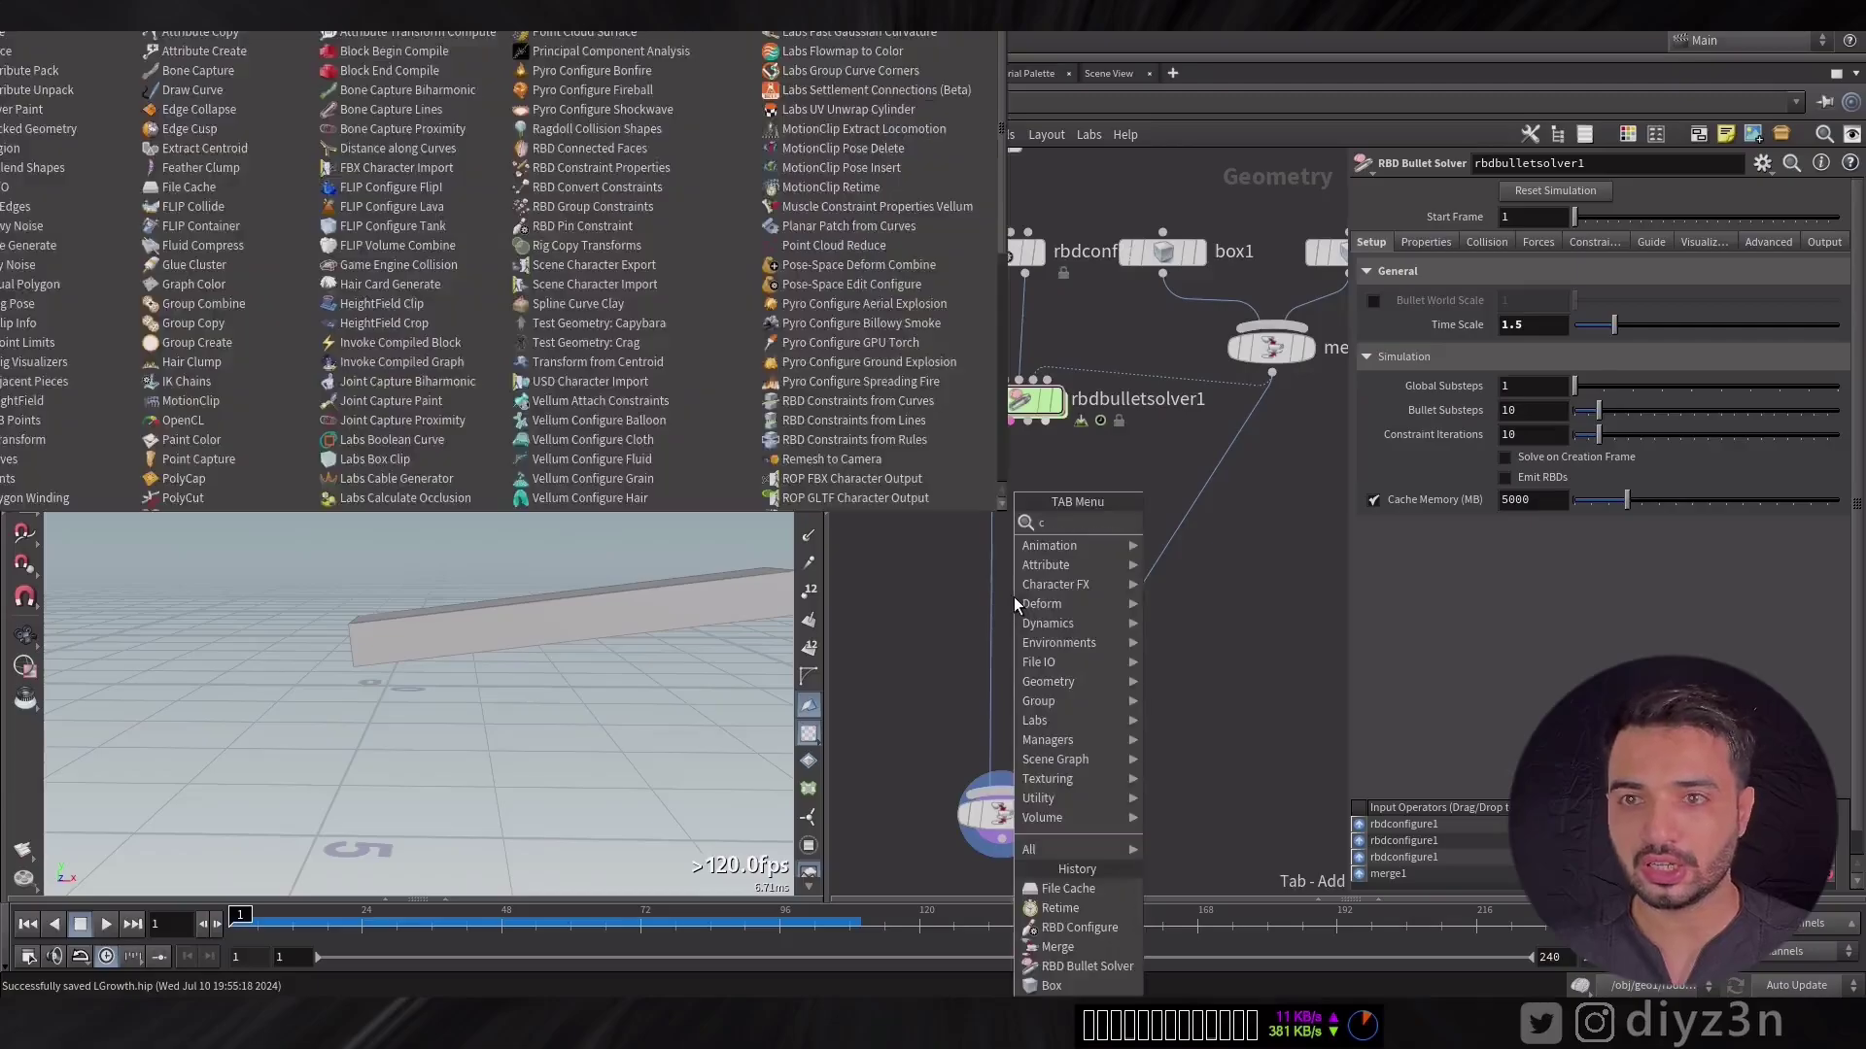
type("colo")
left_click(1180, 523)
left_click(991, 500)
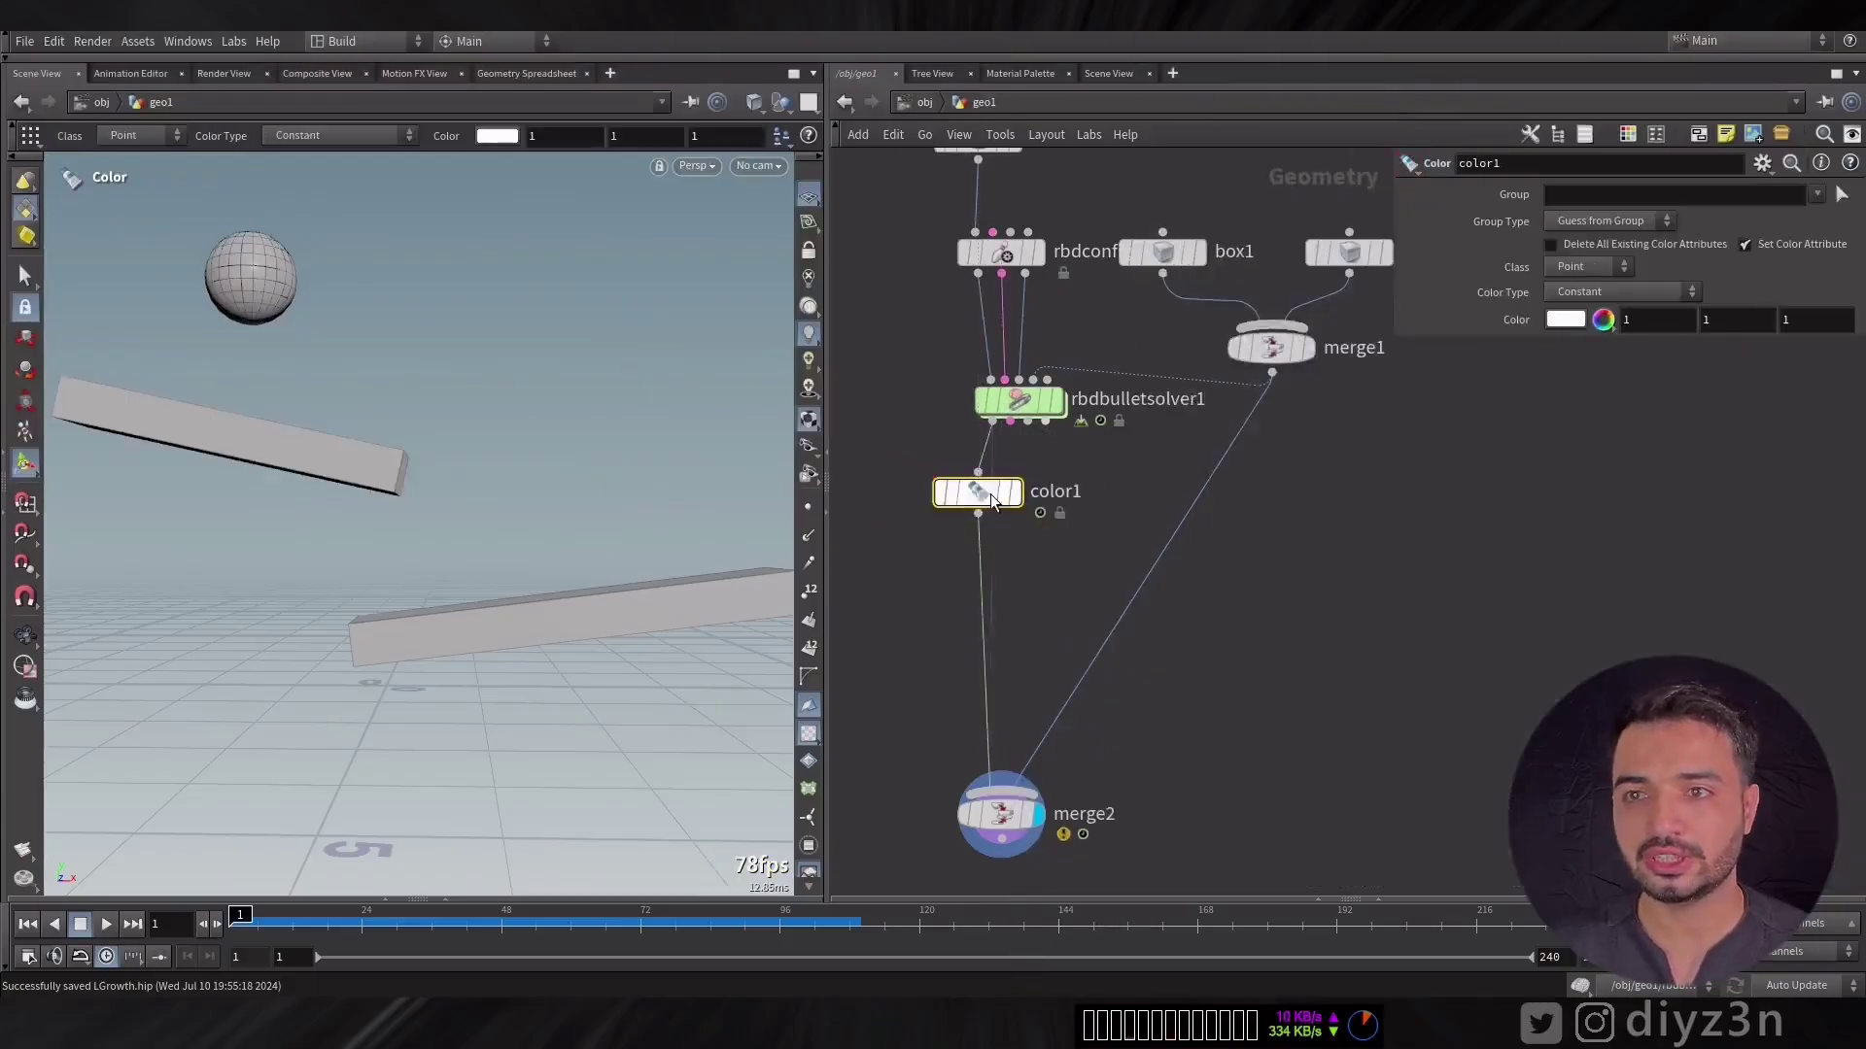
left_click(1020, 498)
left_click_drag(976, 495, 991, 497)
left_click(1576, 327)
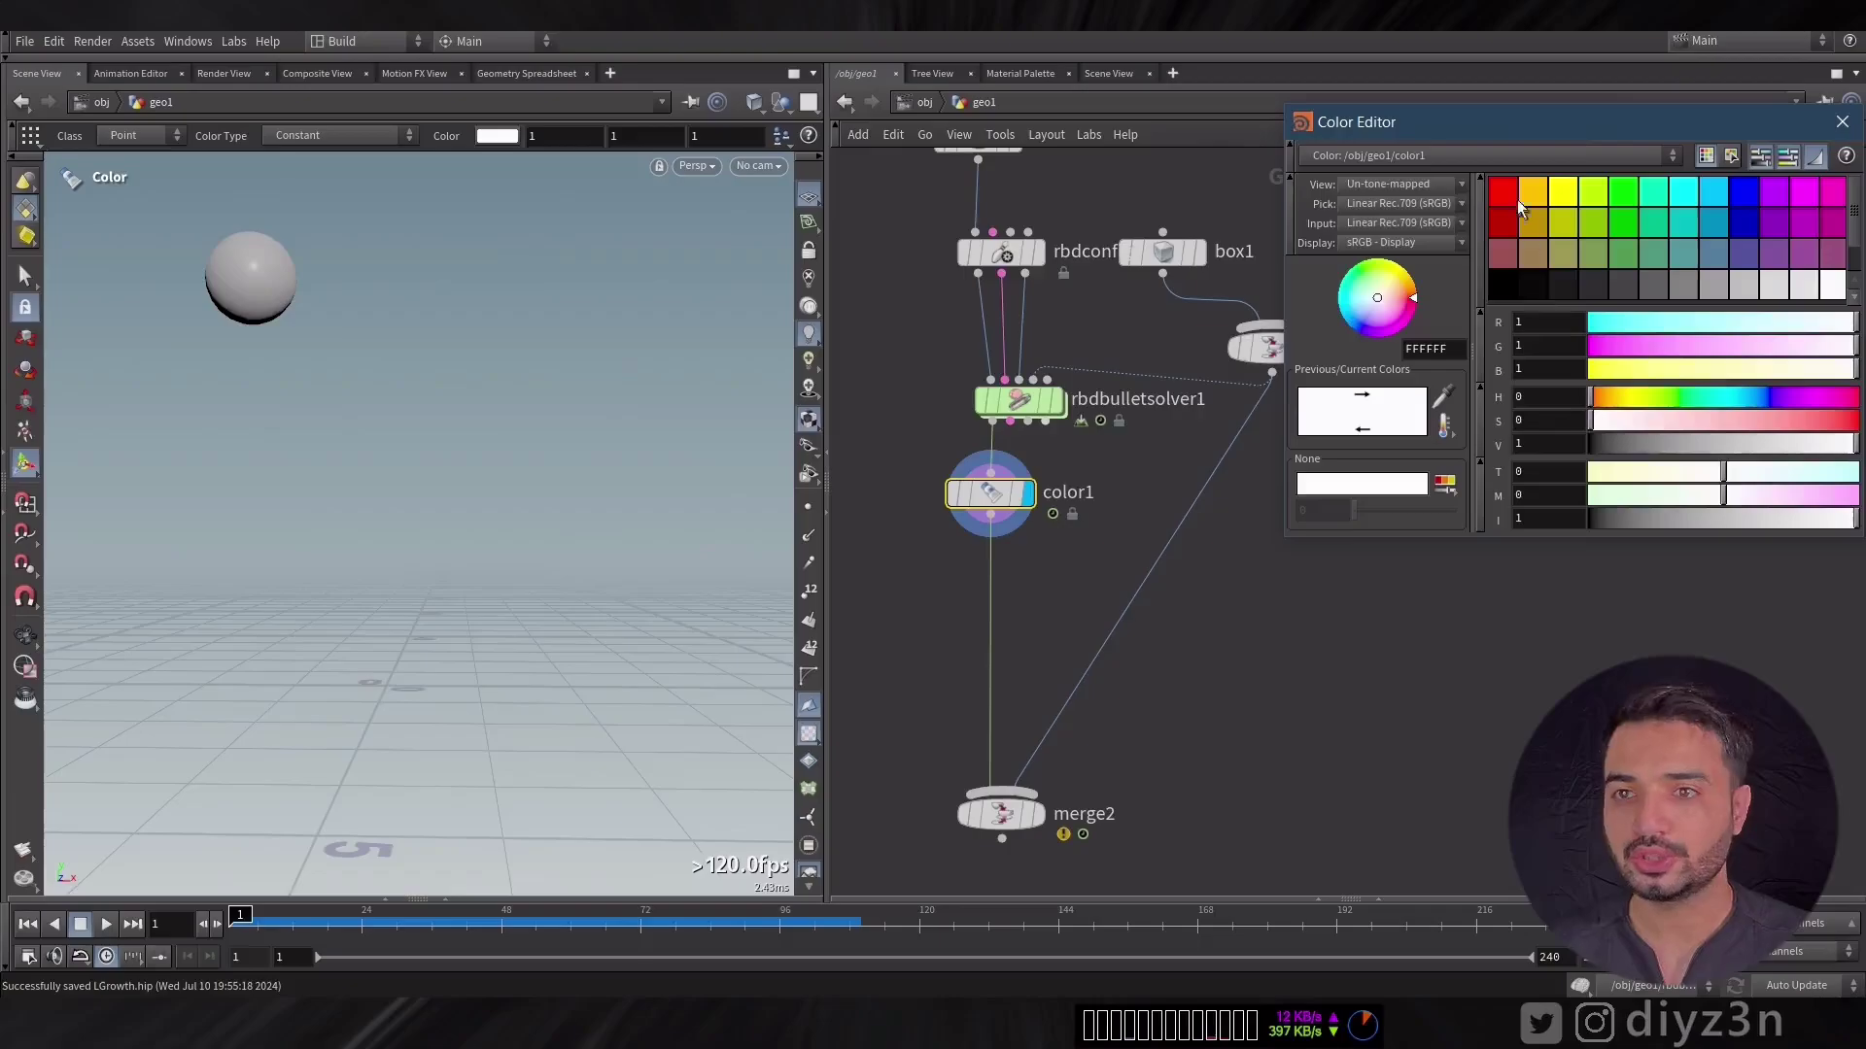
left_click(1519, 206)
Step: Insert an Attribute Transfer node into the merge1 planks wire and display its result
key("Tab")
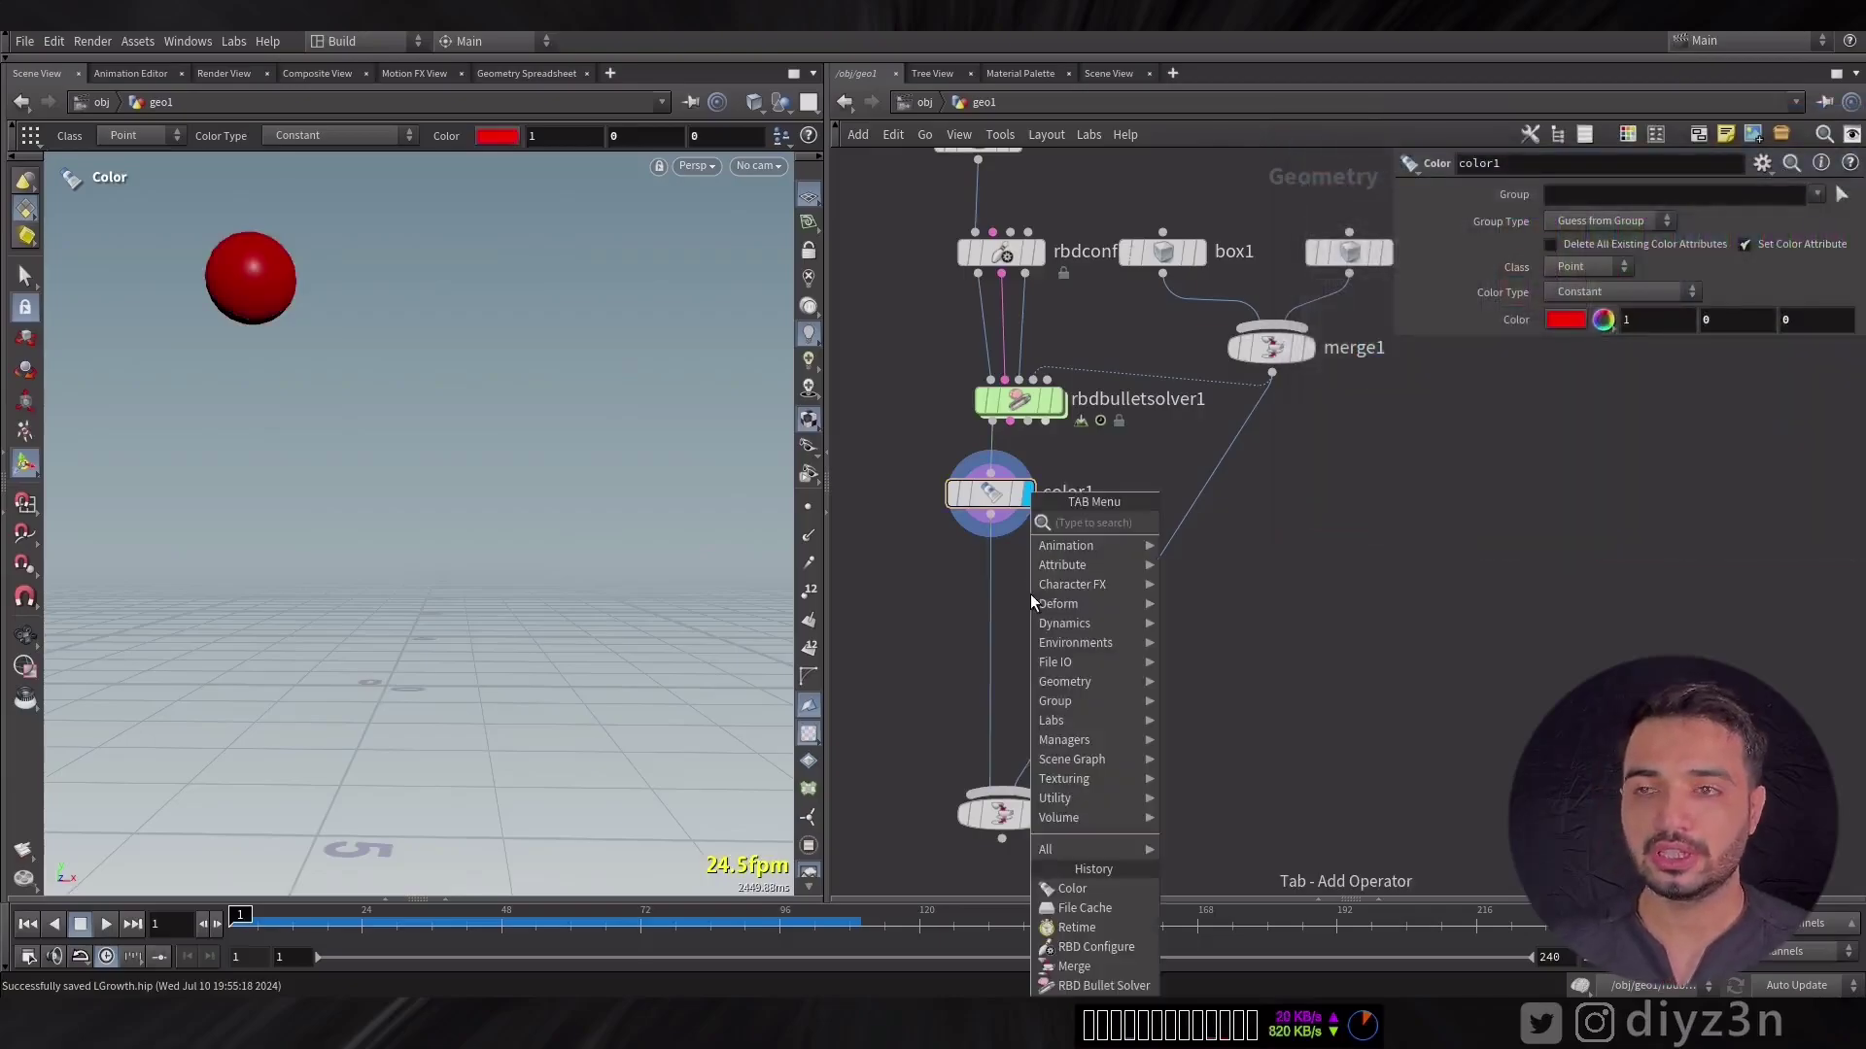
type("transf")
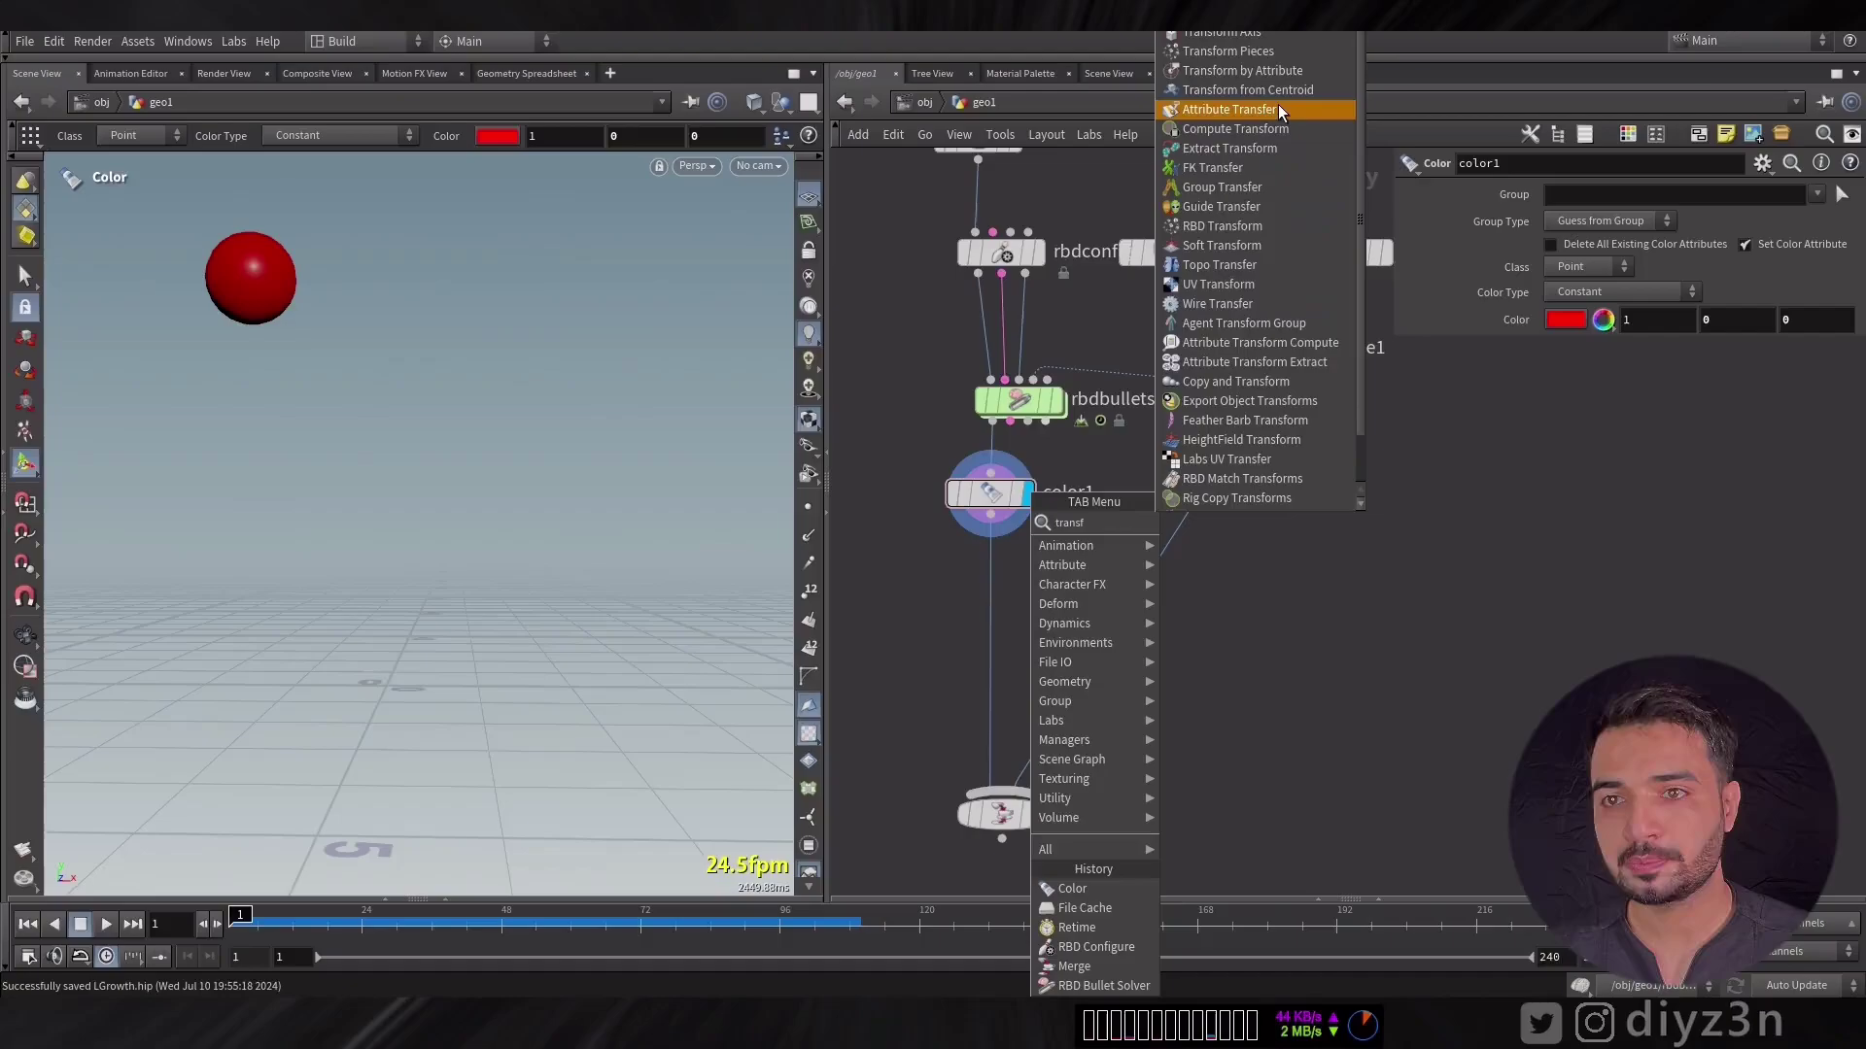
left_click(1273, 108)
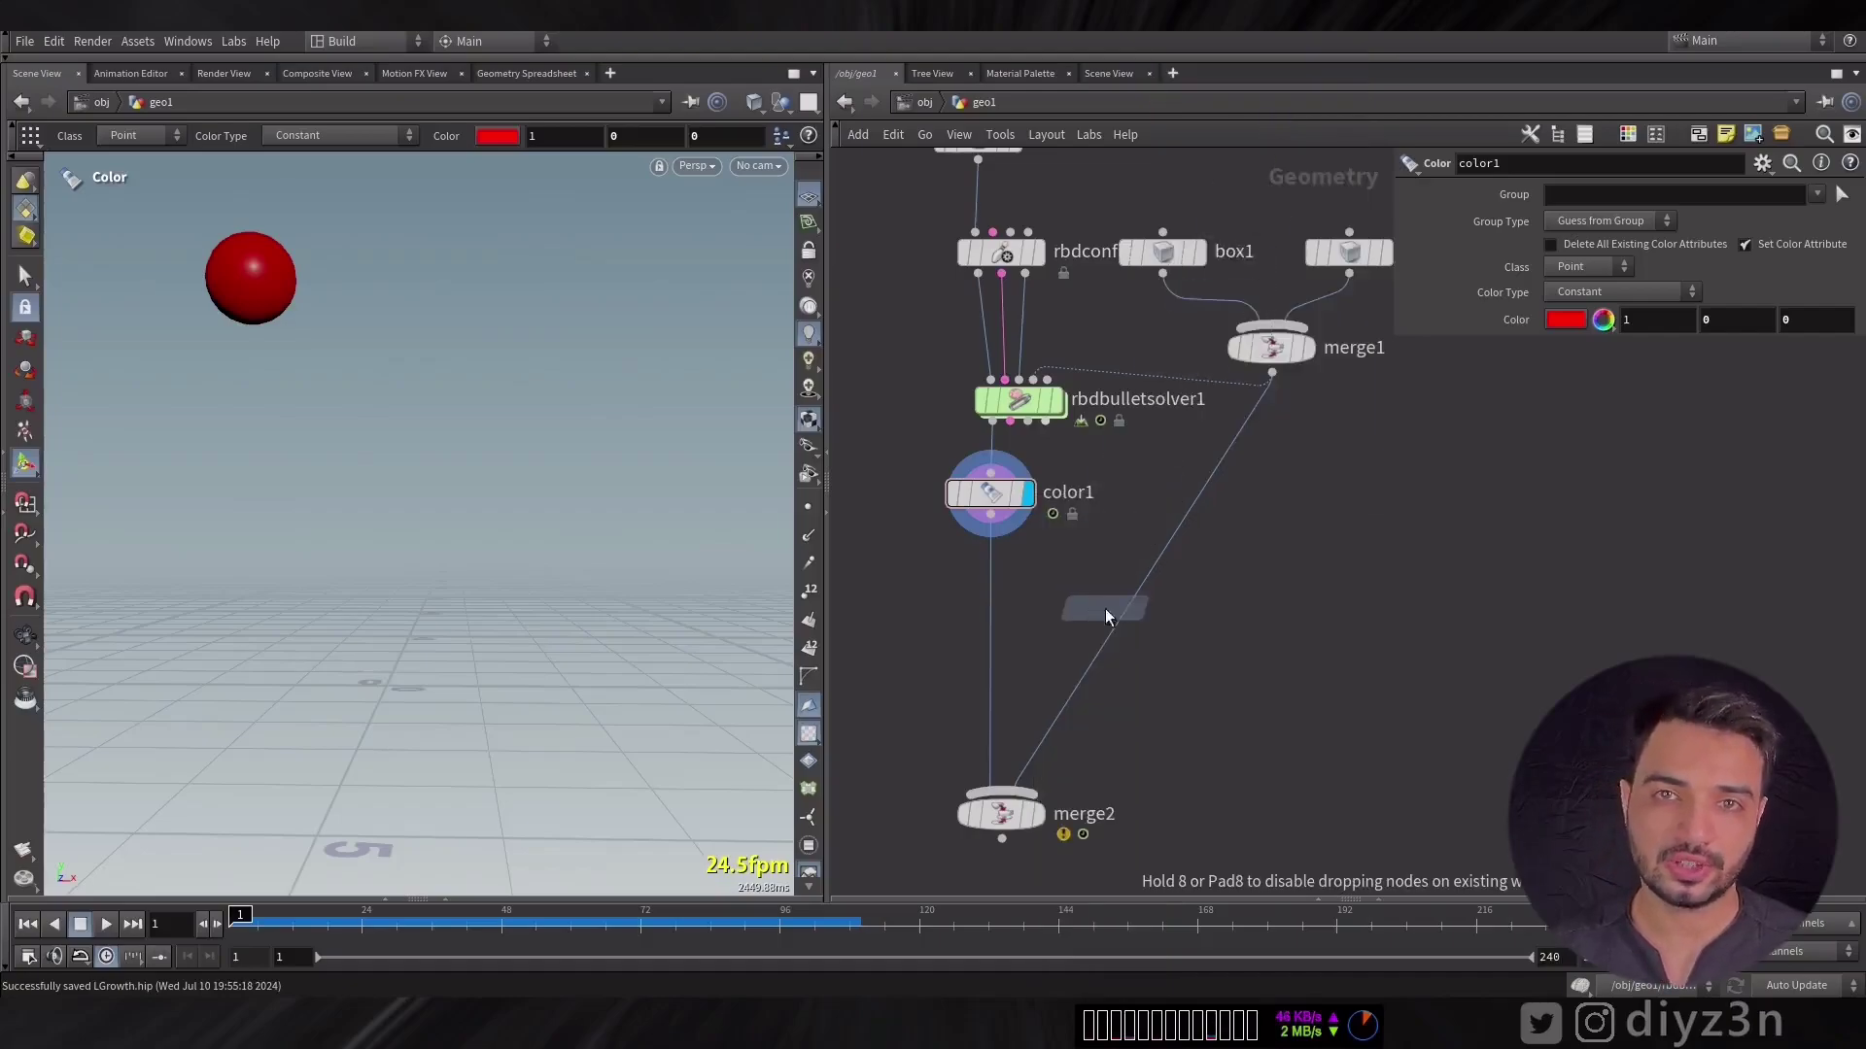
left_click(1118, 612)
left_click_drag(1118, 617, 1298, 597)
left_click(1324, 628)
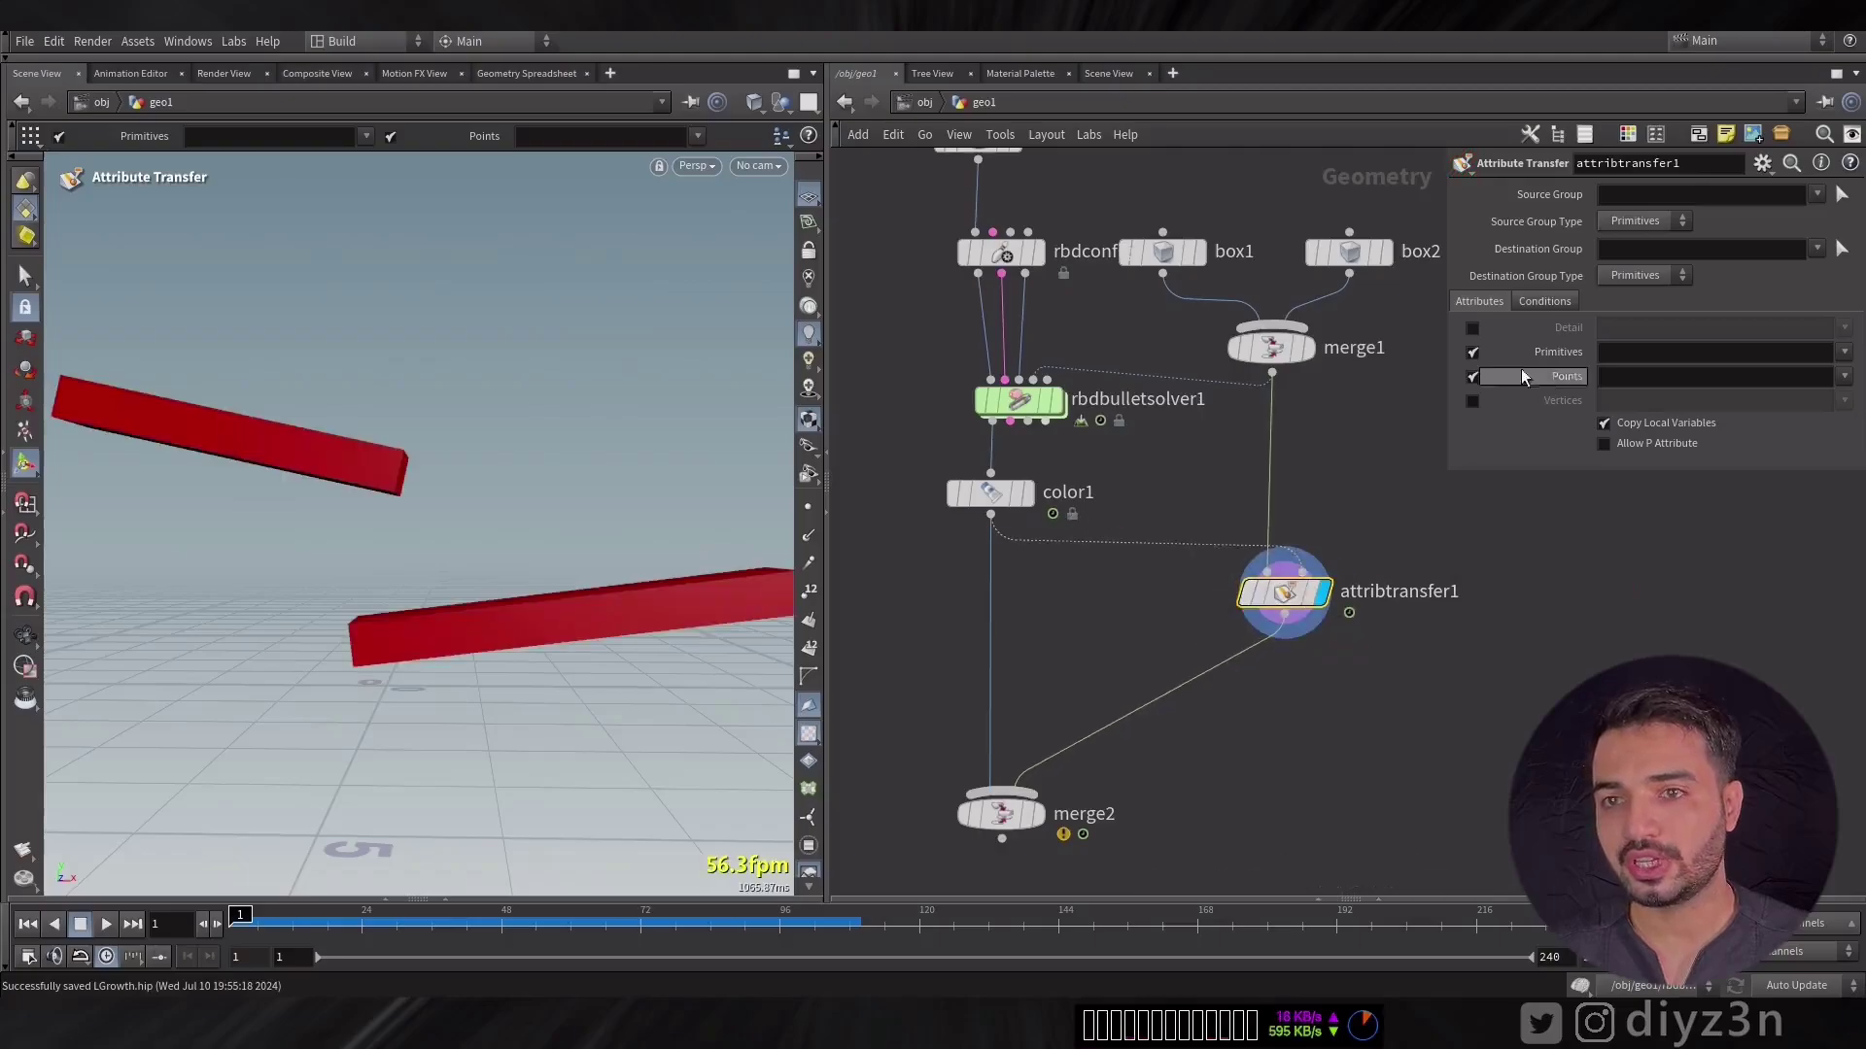
Step: Turn off primitive attribute transfer and lower the Attribute Transfer's distance threshold
left_click(1555, 352)
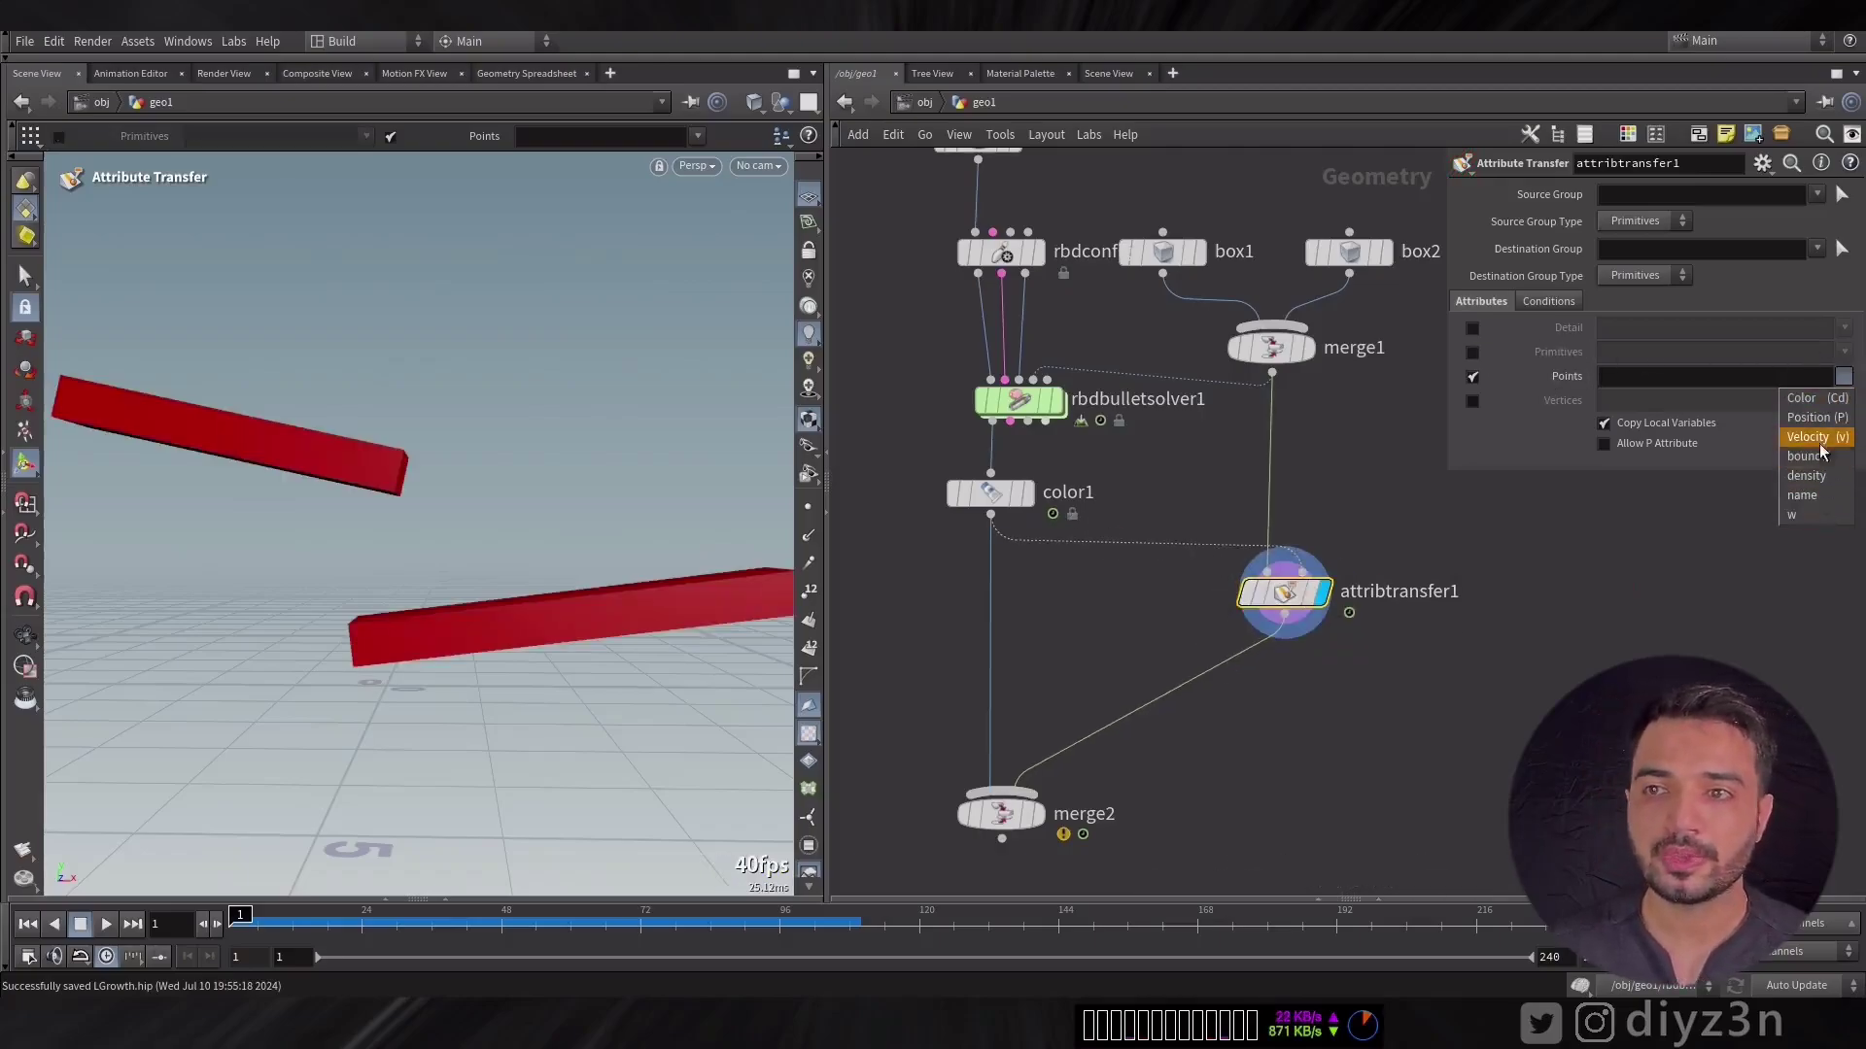
left_click(1548, 301)
left_click_drag(1836, 408, 1707, 408)
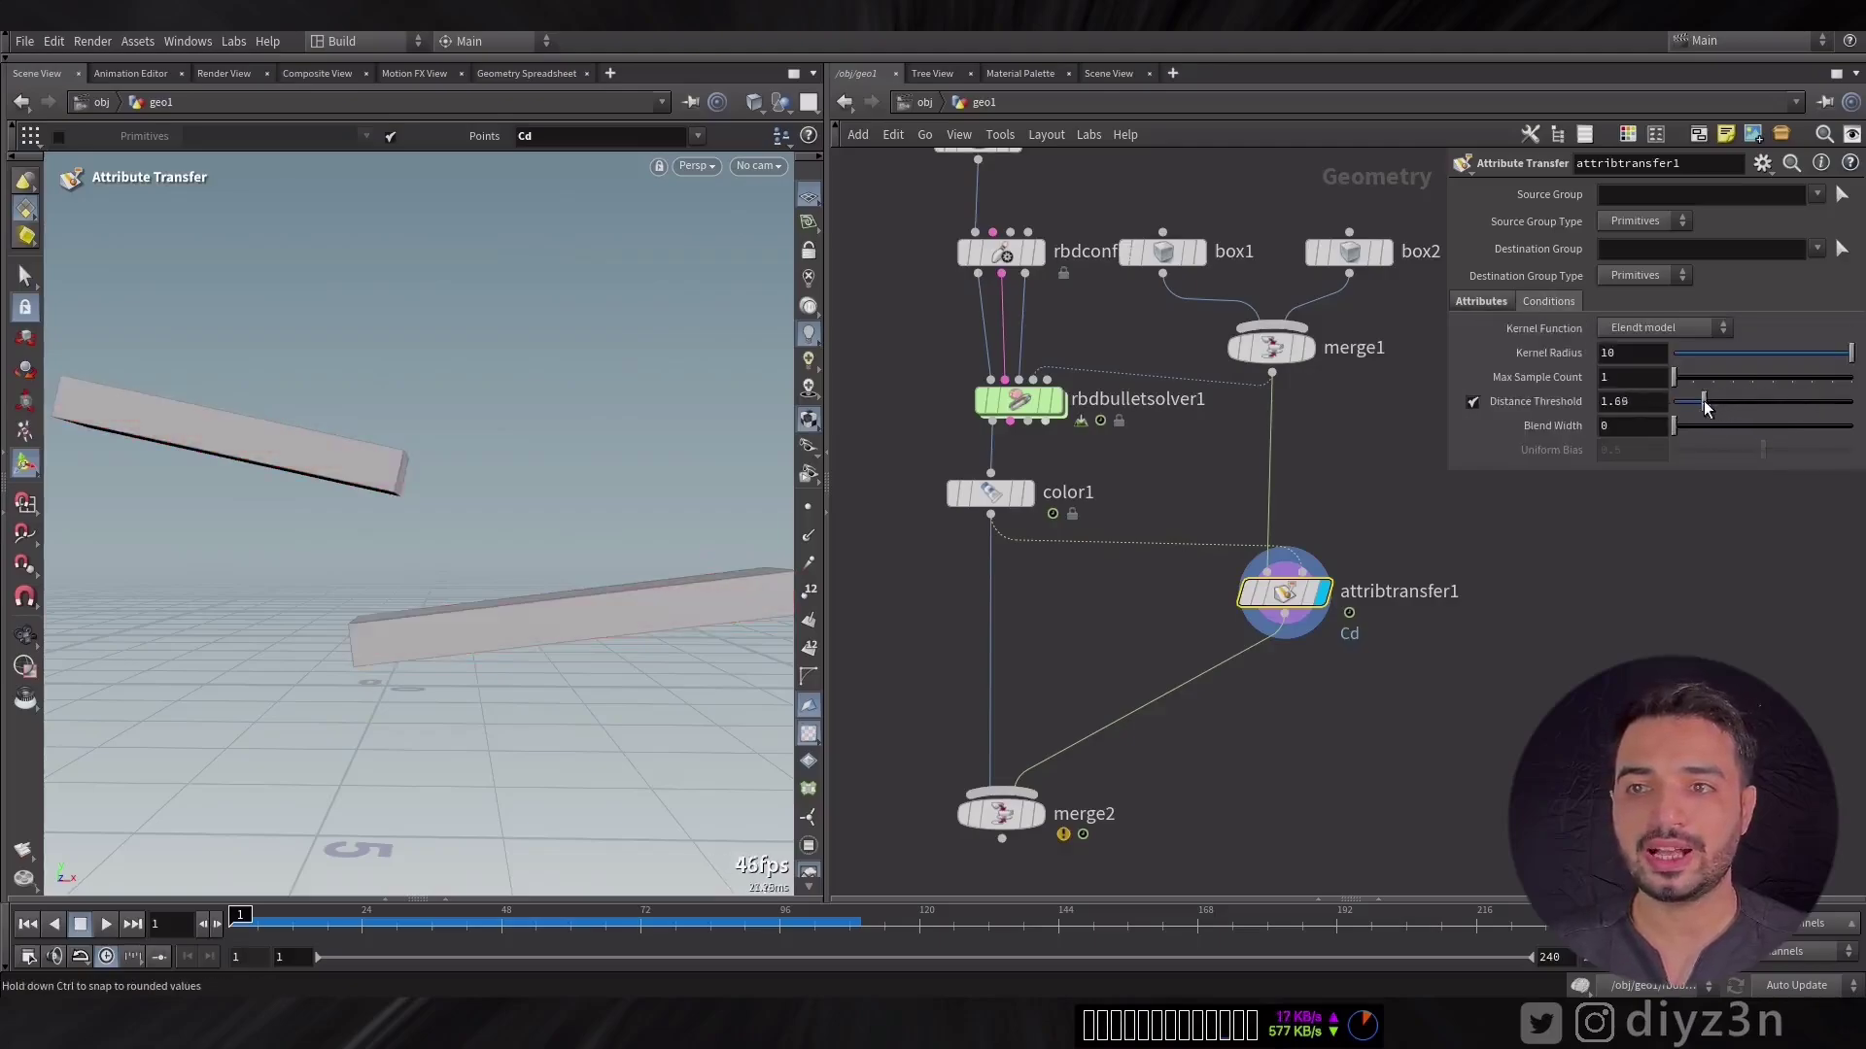
left_click_drag(346, 933, 379, 933)
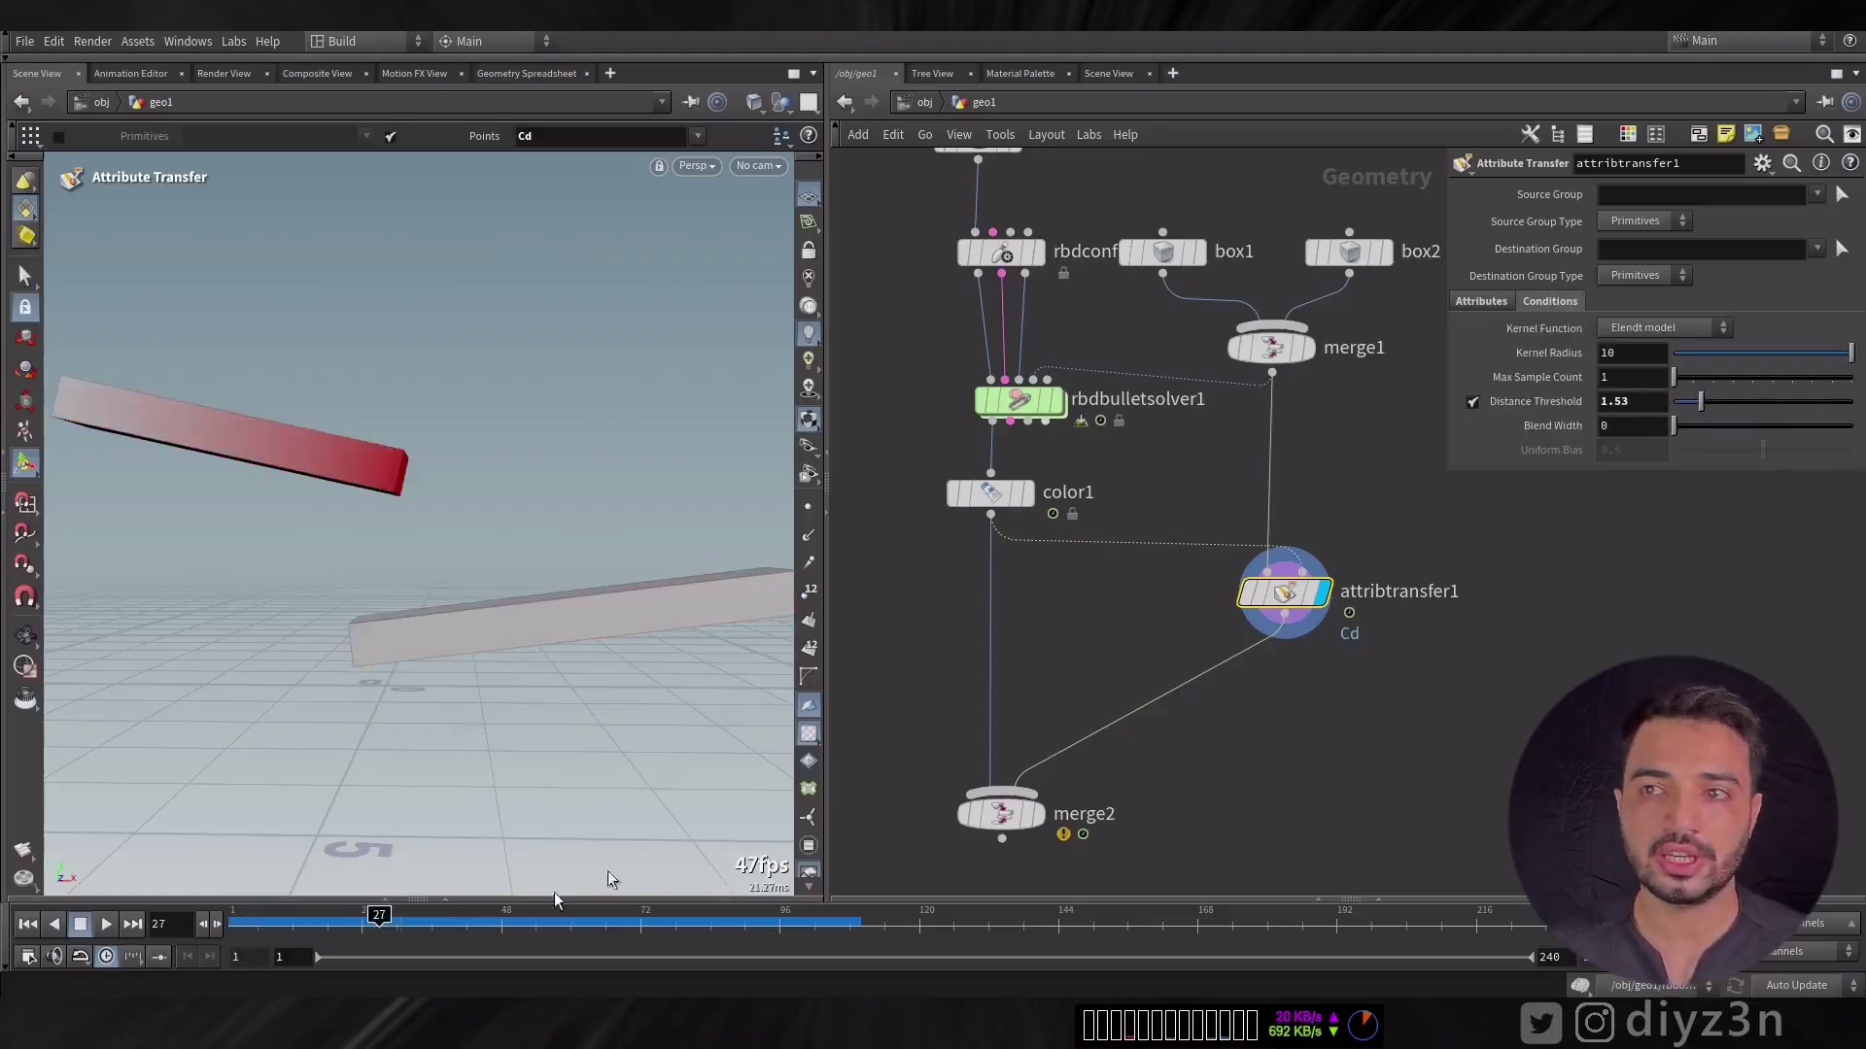
middle_click_drag(1320, 431, 1276, 501)
Step: Insert a Remesh node with target size 0.117 before the transfer and watch the red spread
key("Tab")
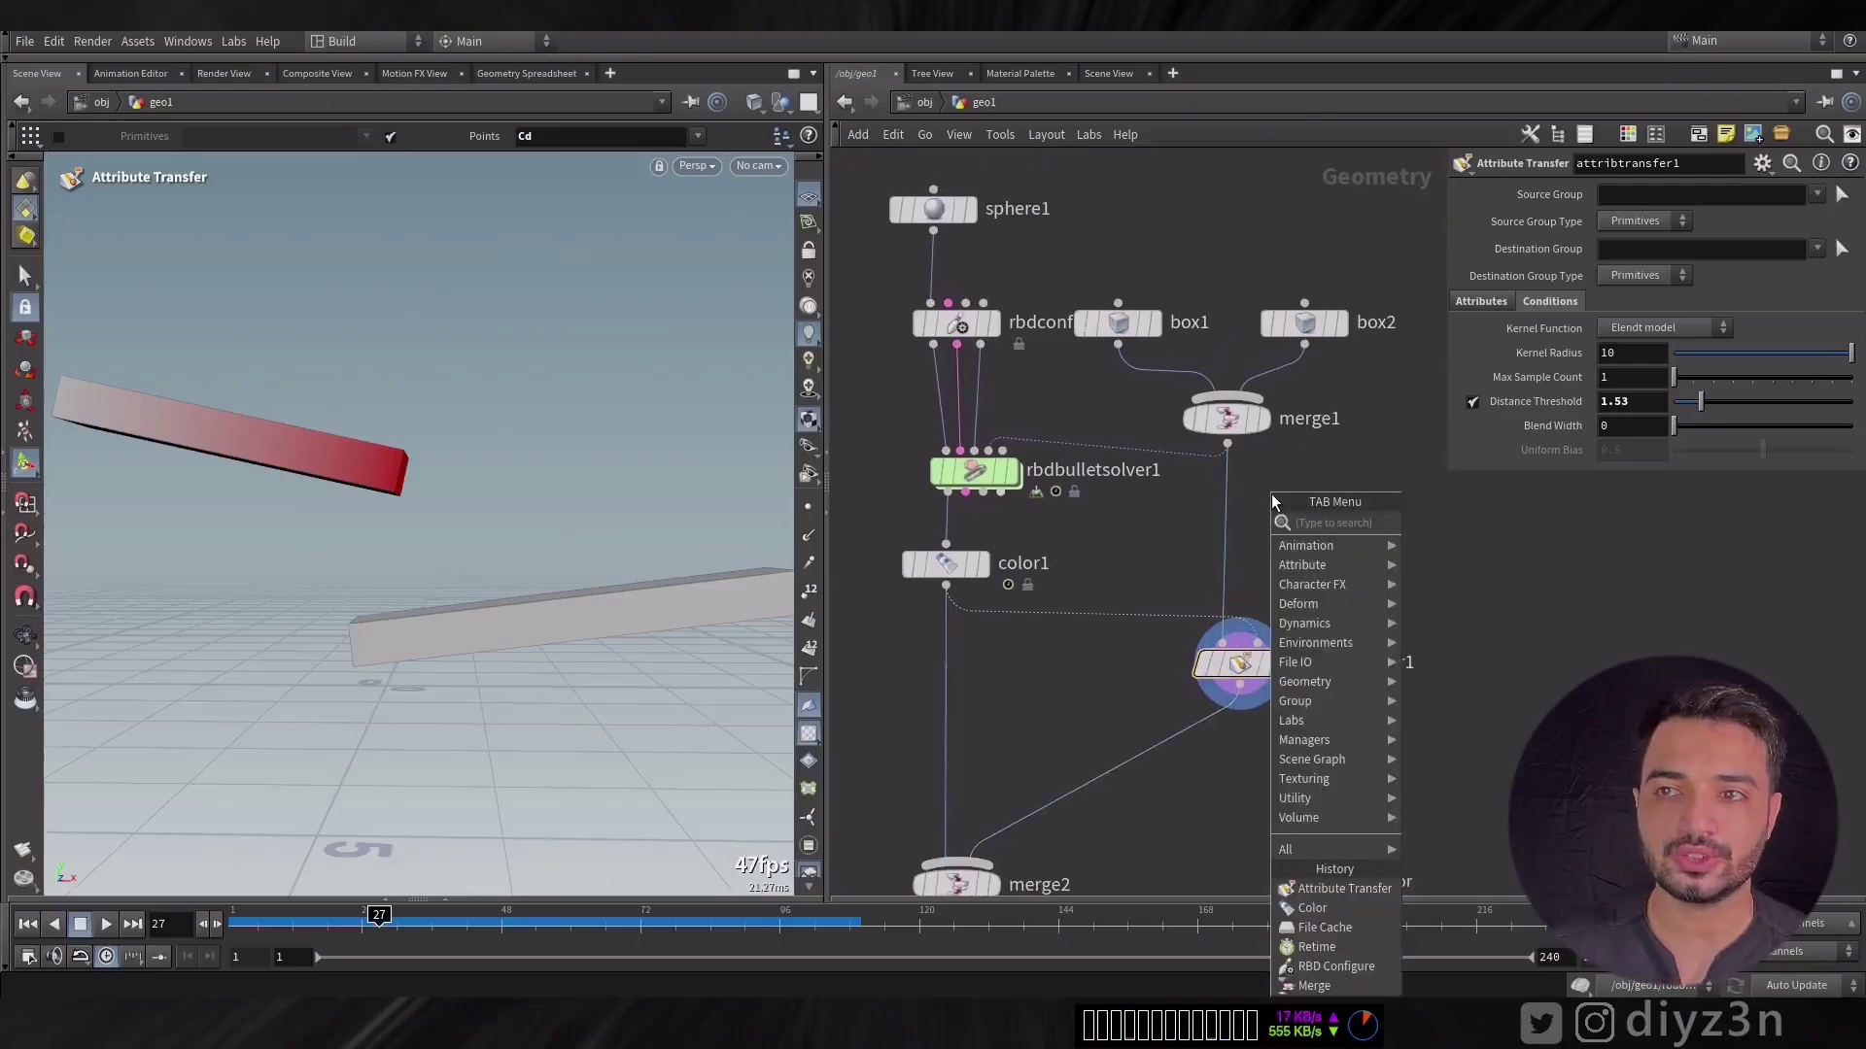
type("rem")
key("Return")
left_click(1226, 507)
left_click_drag(1730, 512, 1726, 509)
left_click_drag(268, 921, 225, 946)
middle_click_drag(1253, 793, 1254, 589)
left_click_drag(943, 684, 956, 788)
Step: Add a Copy to Points node below the Attribute Transfer and connect the transfer into it
left_click(1232, 467)
key("Tab")
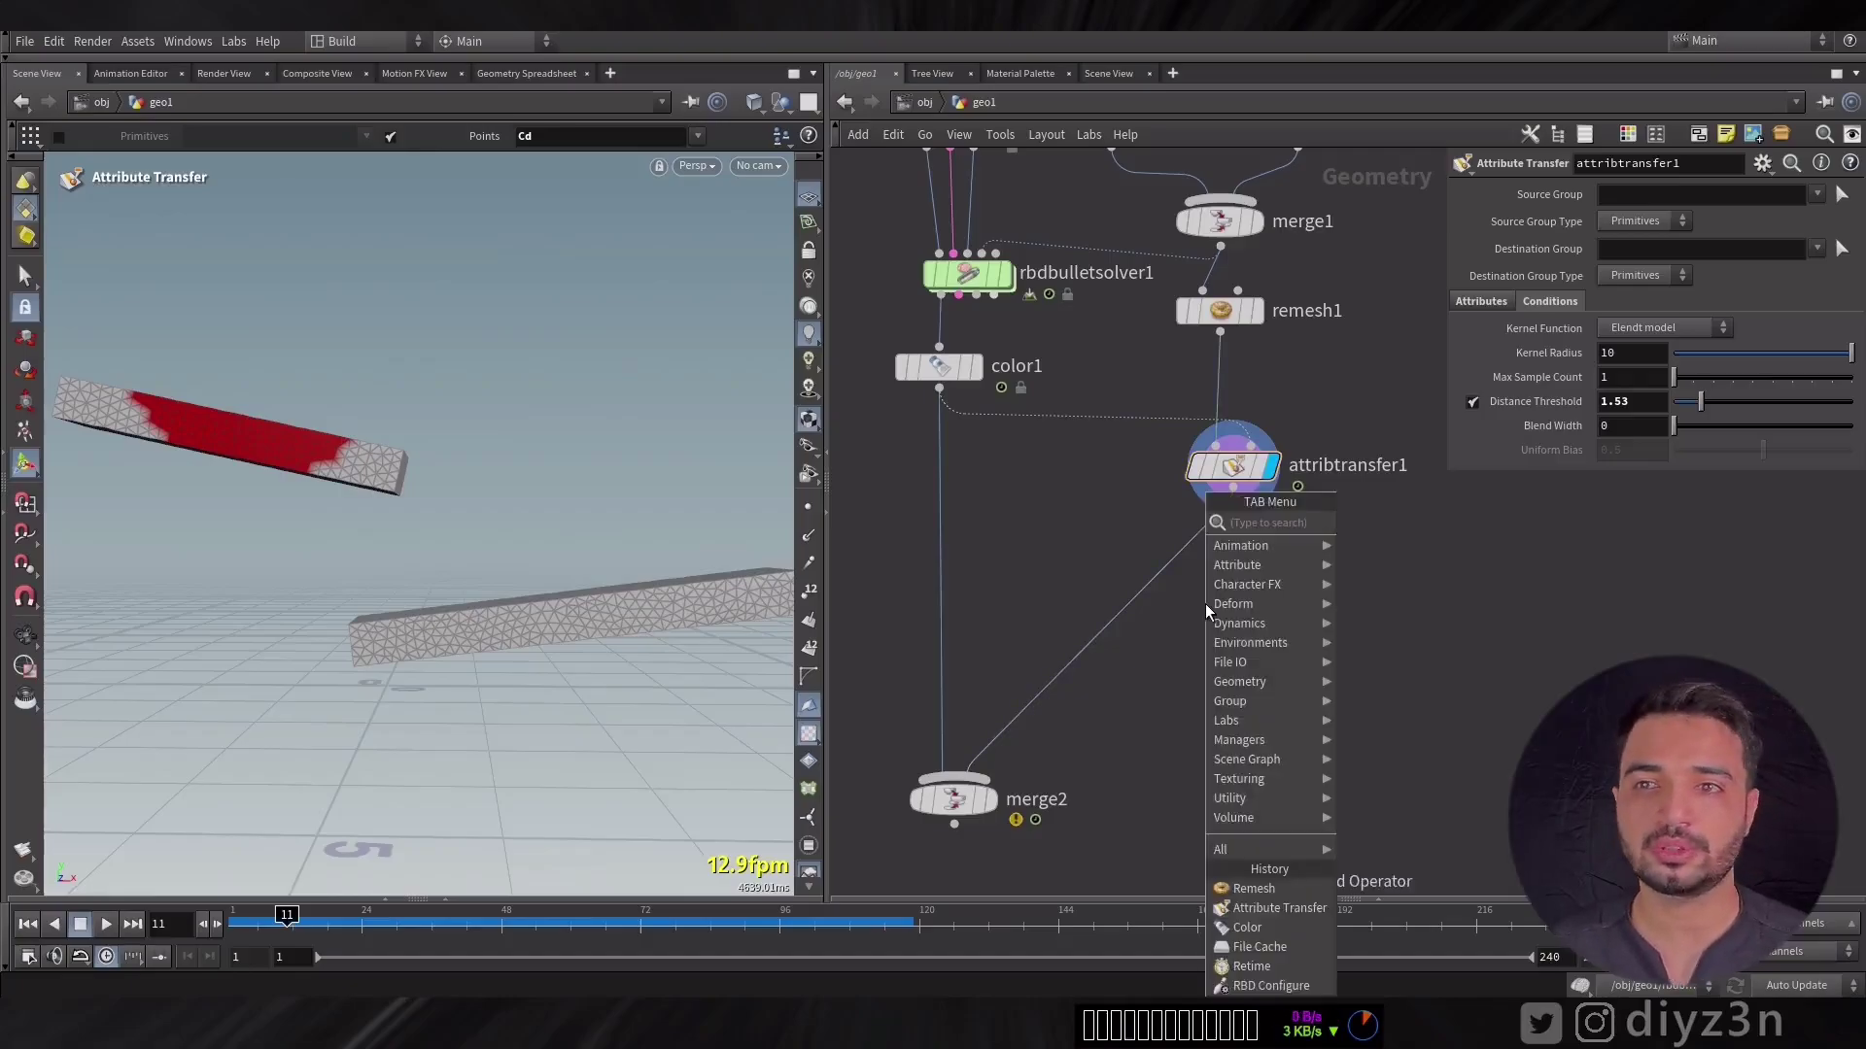
type("cop")
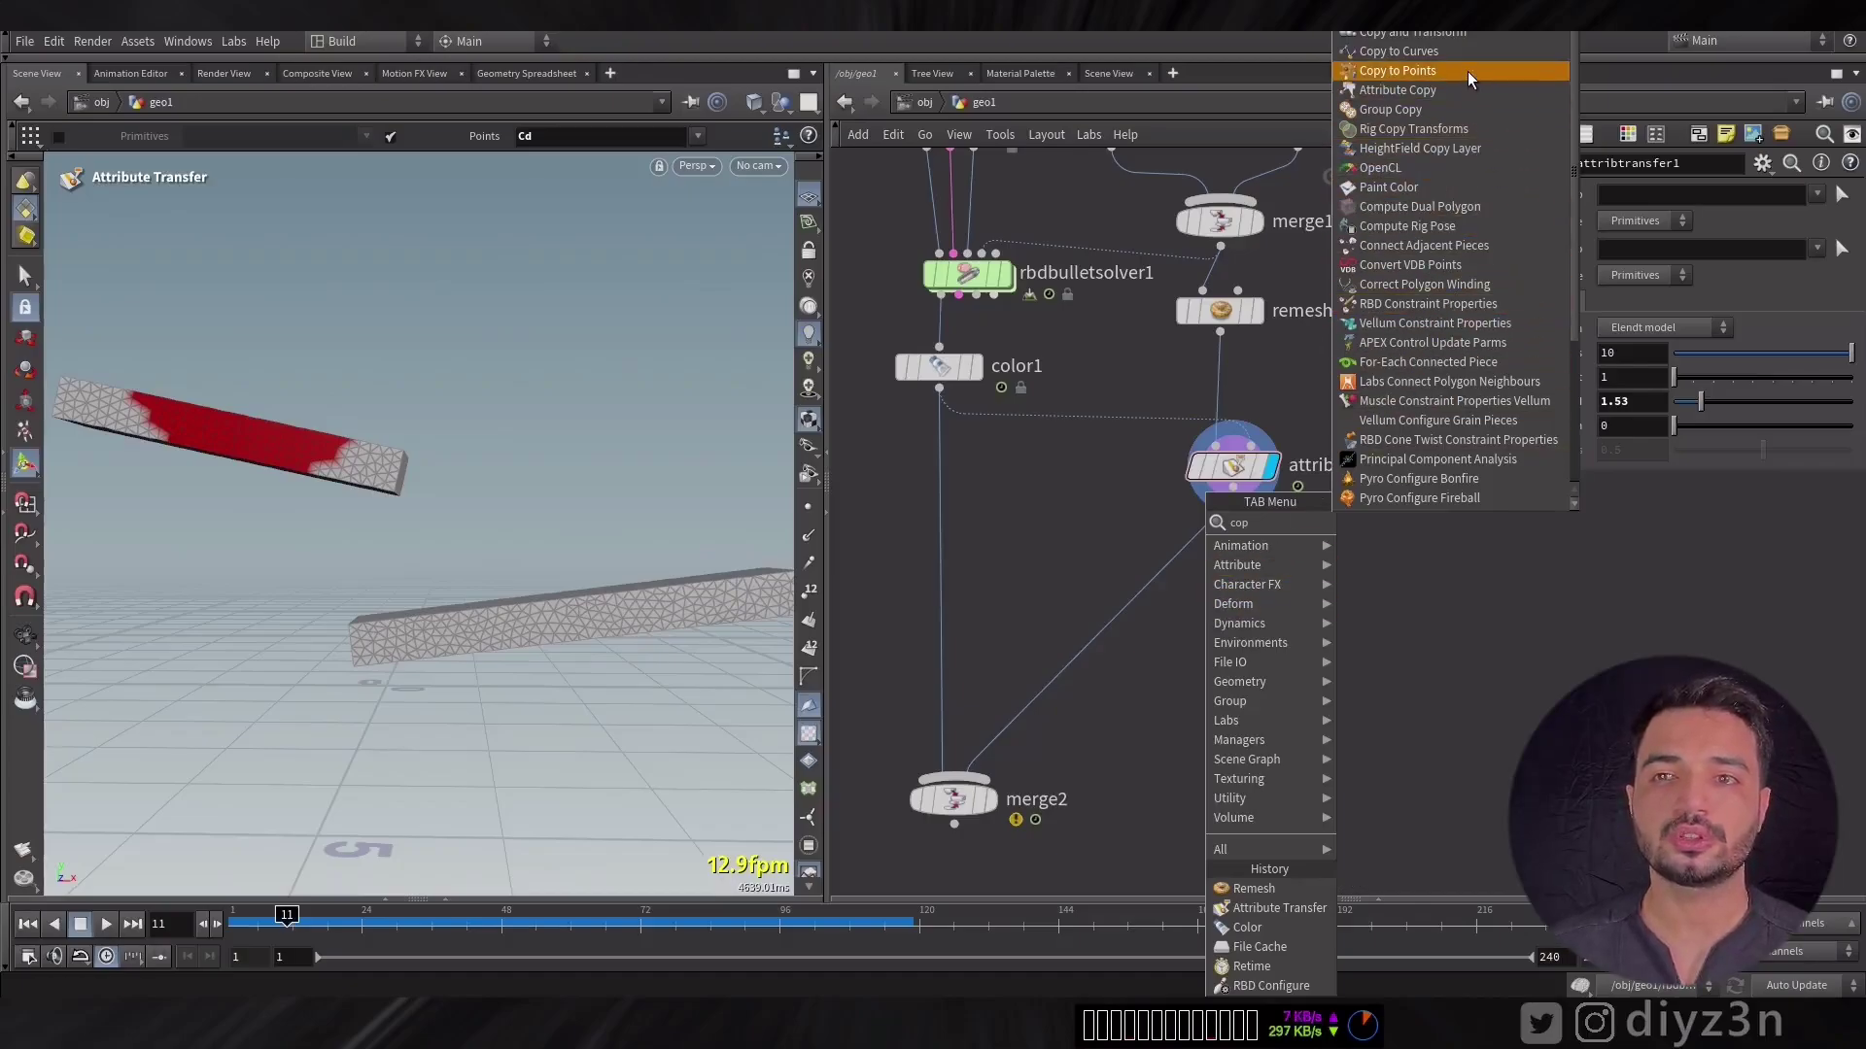
left_click(1429, 71)
left_click(1279, 632)
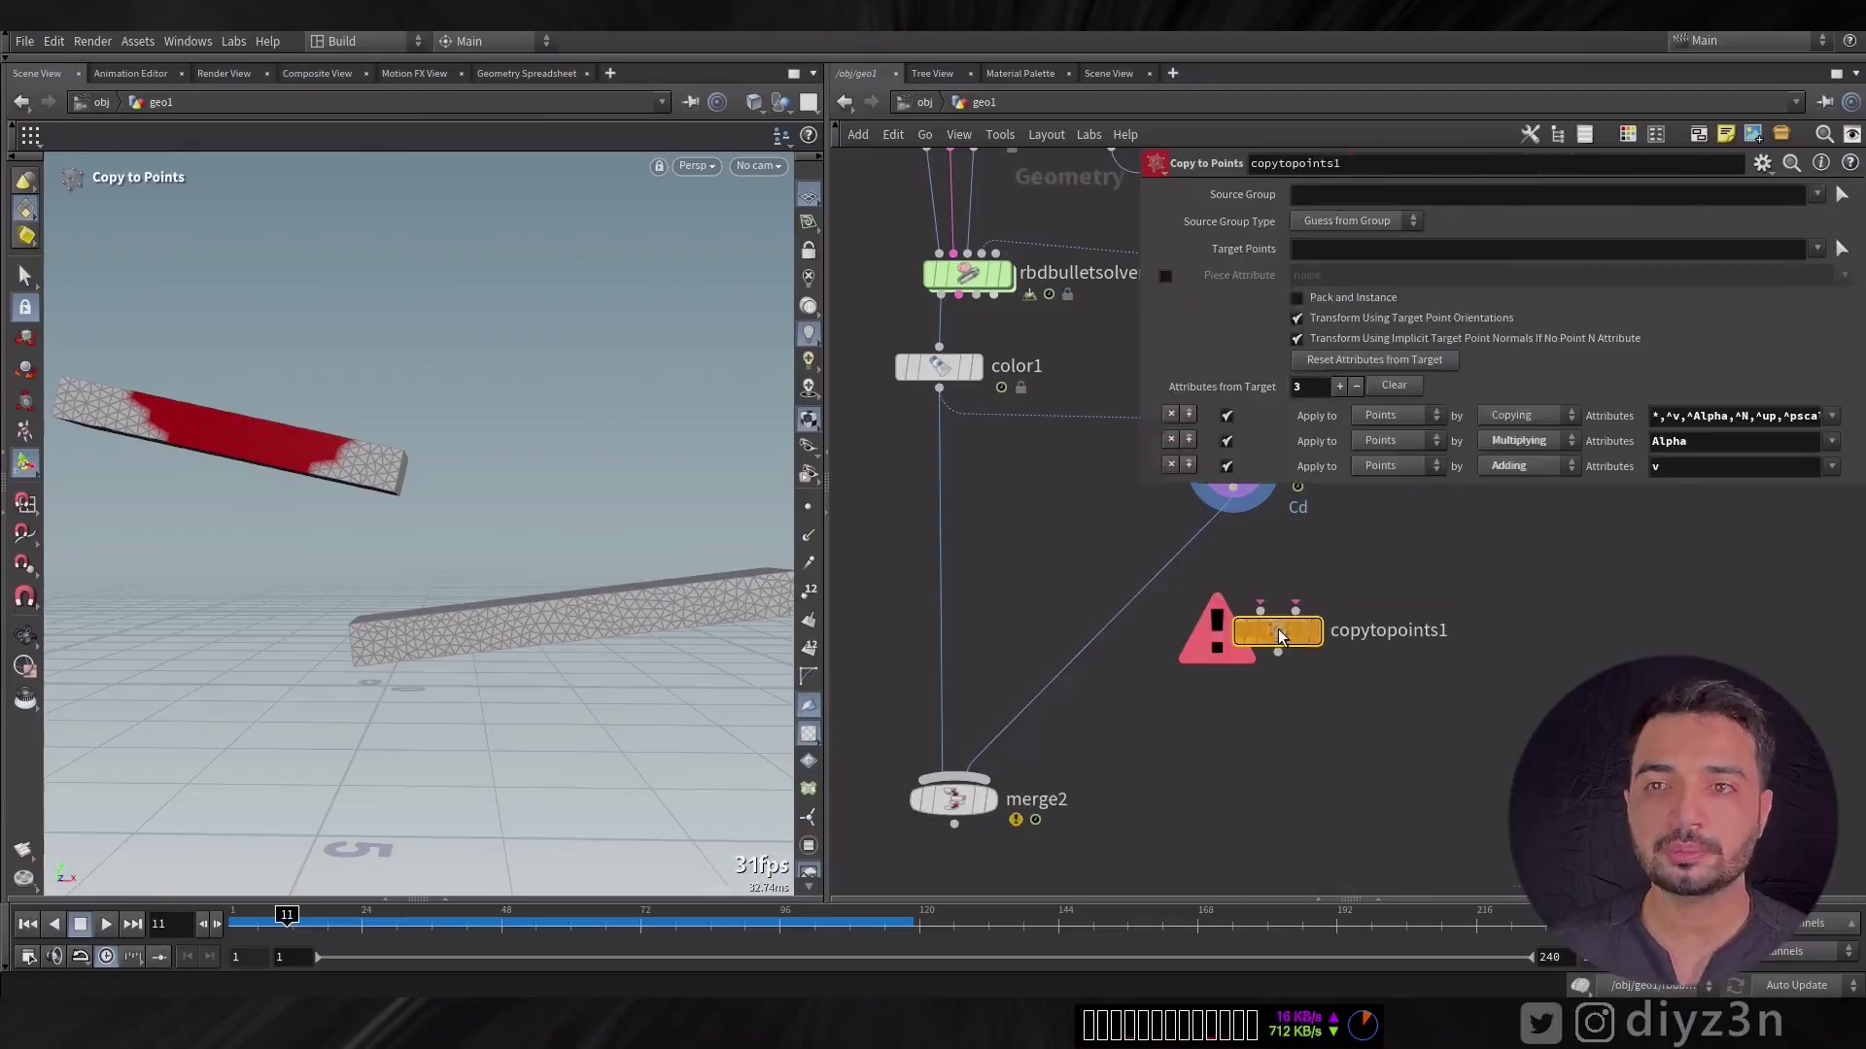
middle_click_drag(1171, 620, 957, 642)
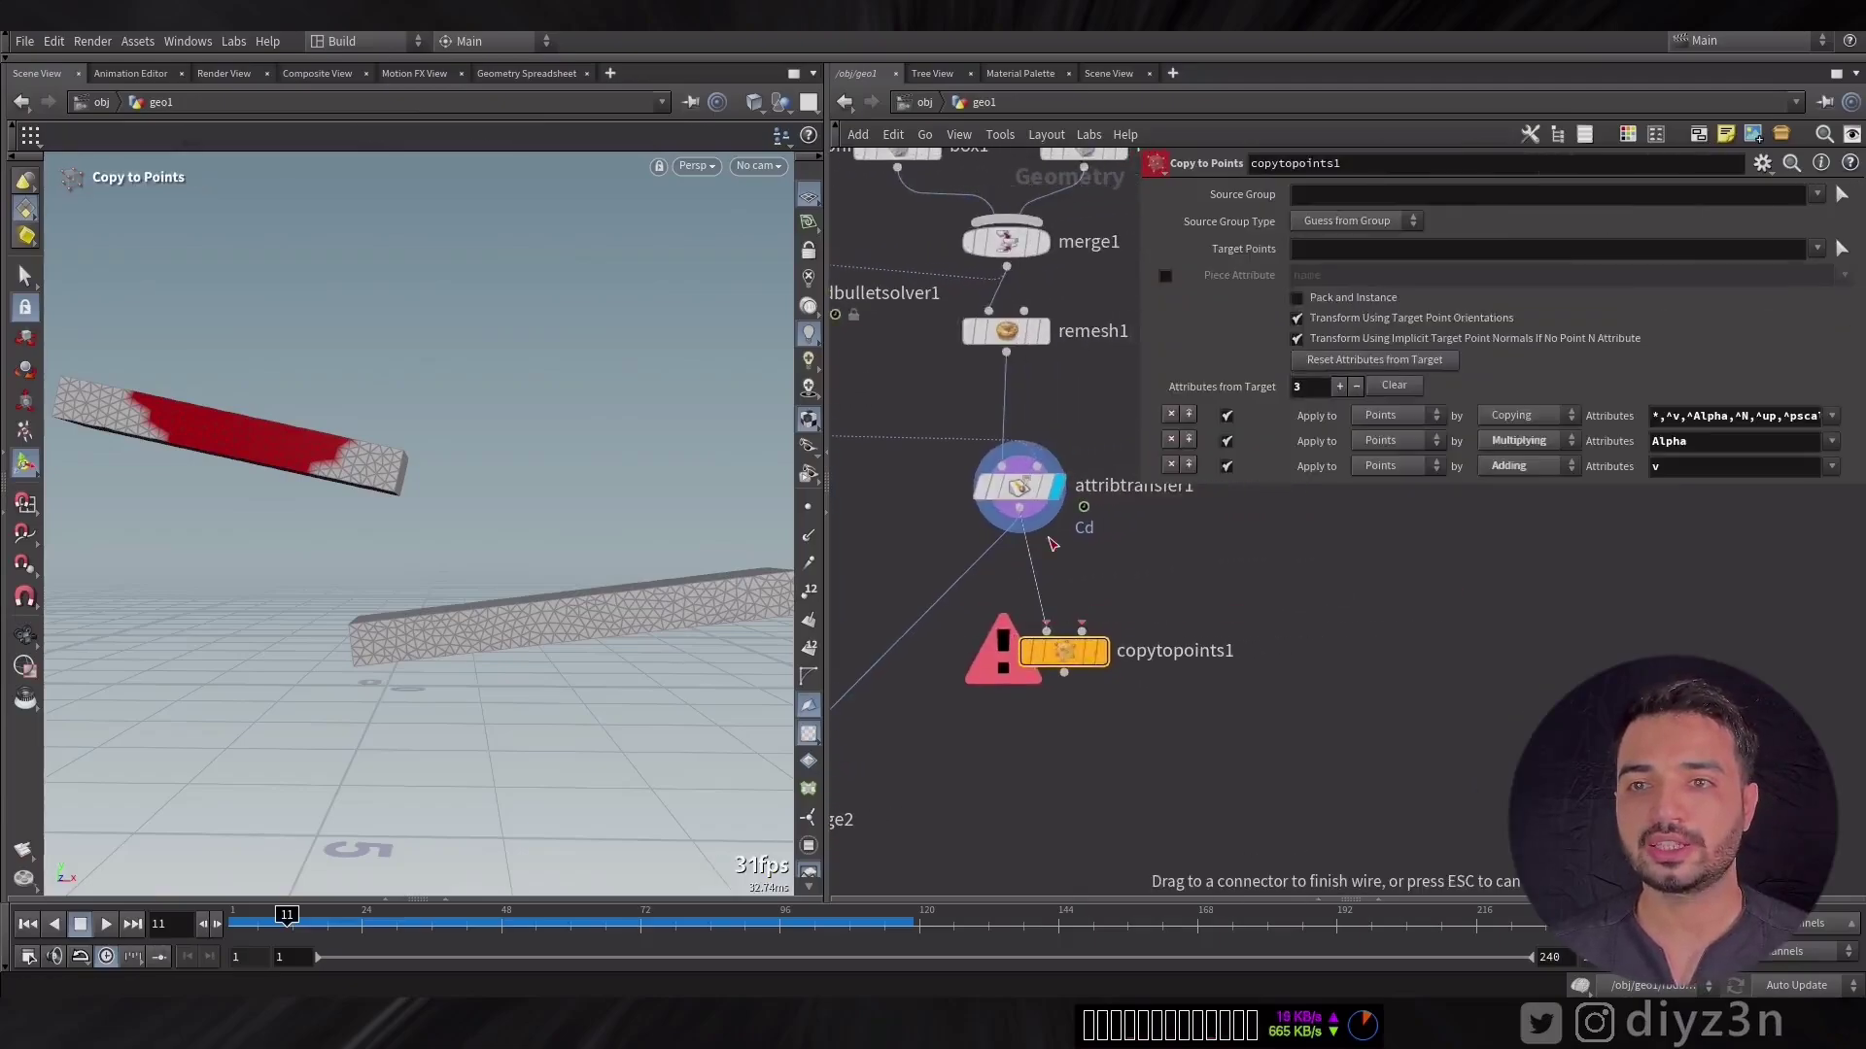
left_click(1020, 507)
left_click_drag(1073, 667, 1057, 744)
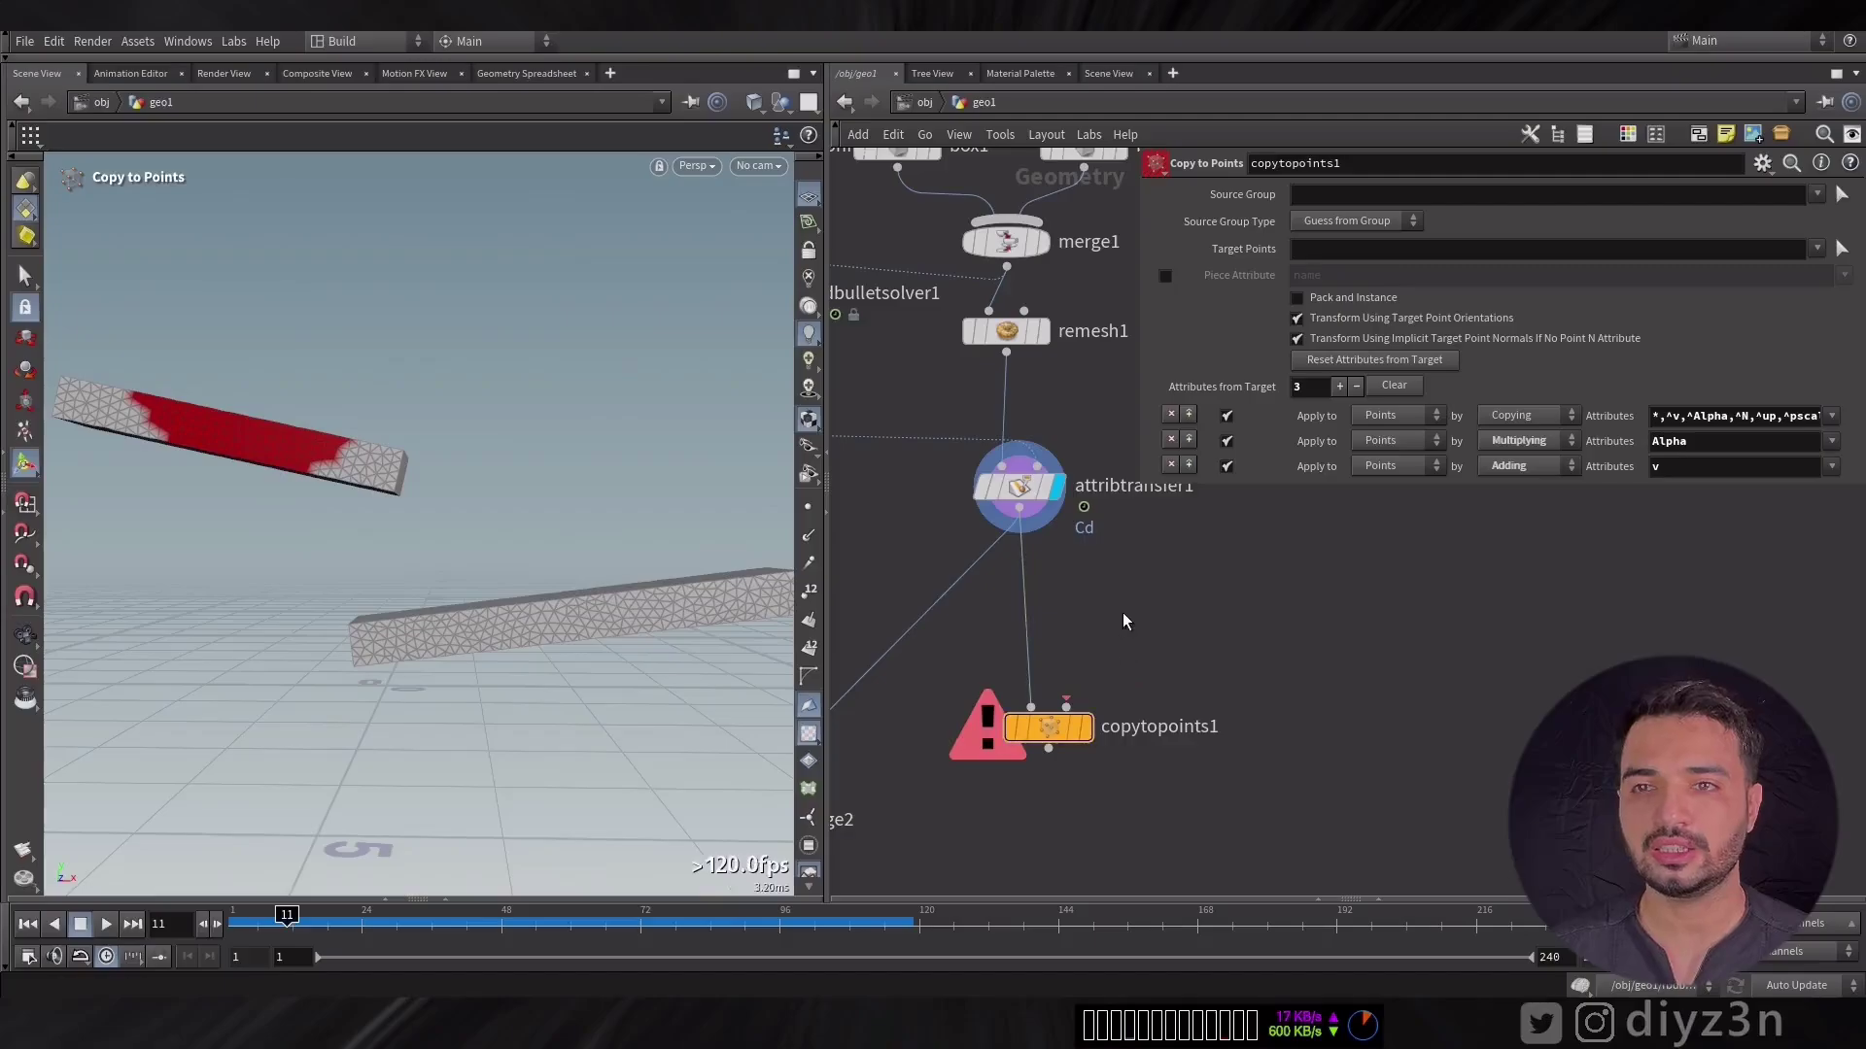
Step: Add box3, wire it into Copy to Points, display the copies, then unhook the transfer input
key("Tab")
key("Tab")
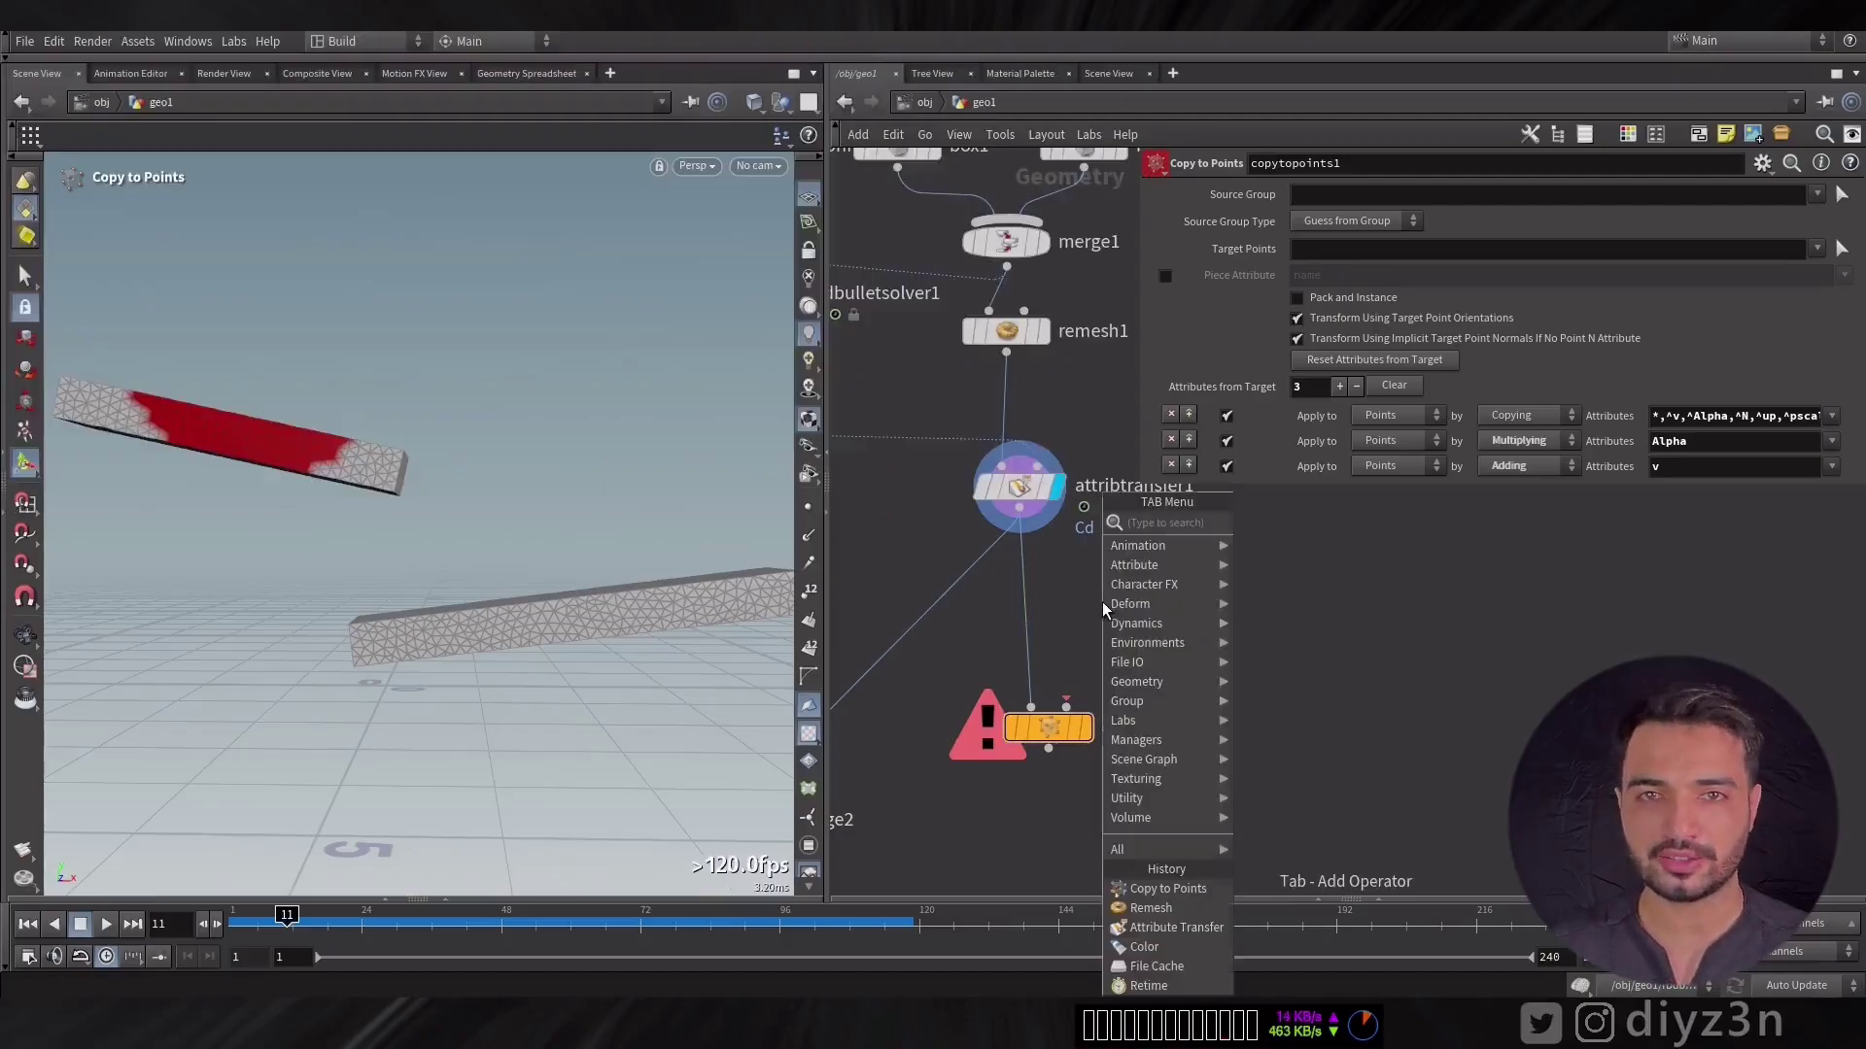
left_click(1257, 527)
left_click(1142, 607)
left_click_drag(1147, 615, 1179, 571)
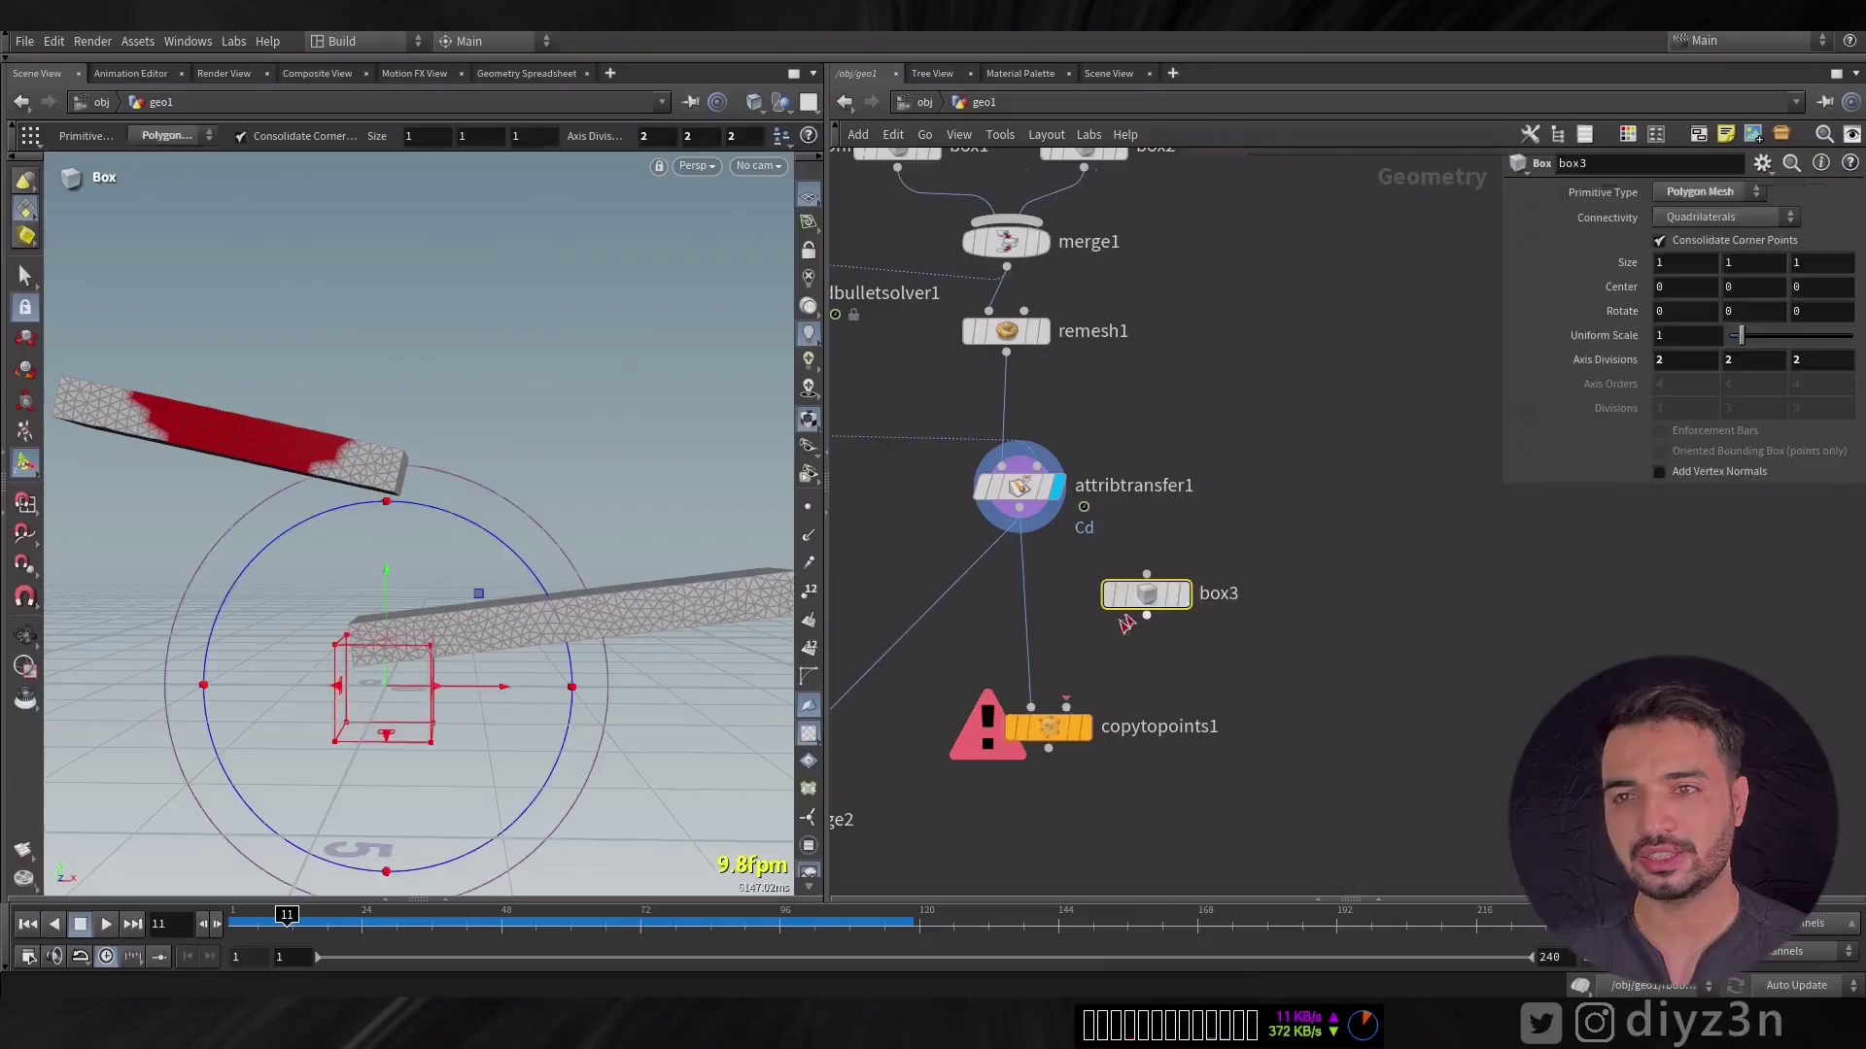
left_click(1085, 727)
left_click(1069, 721)
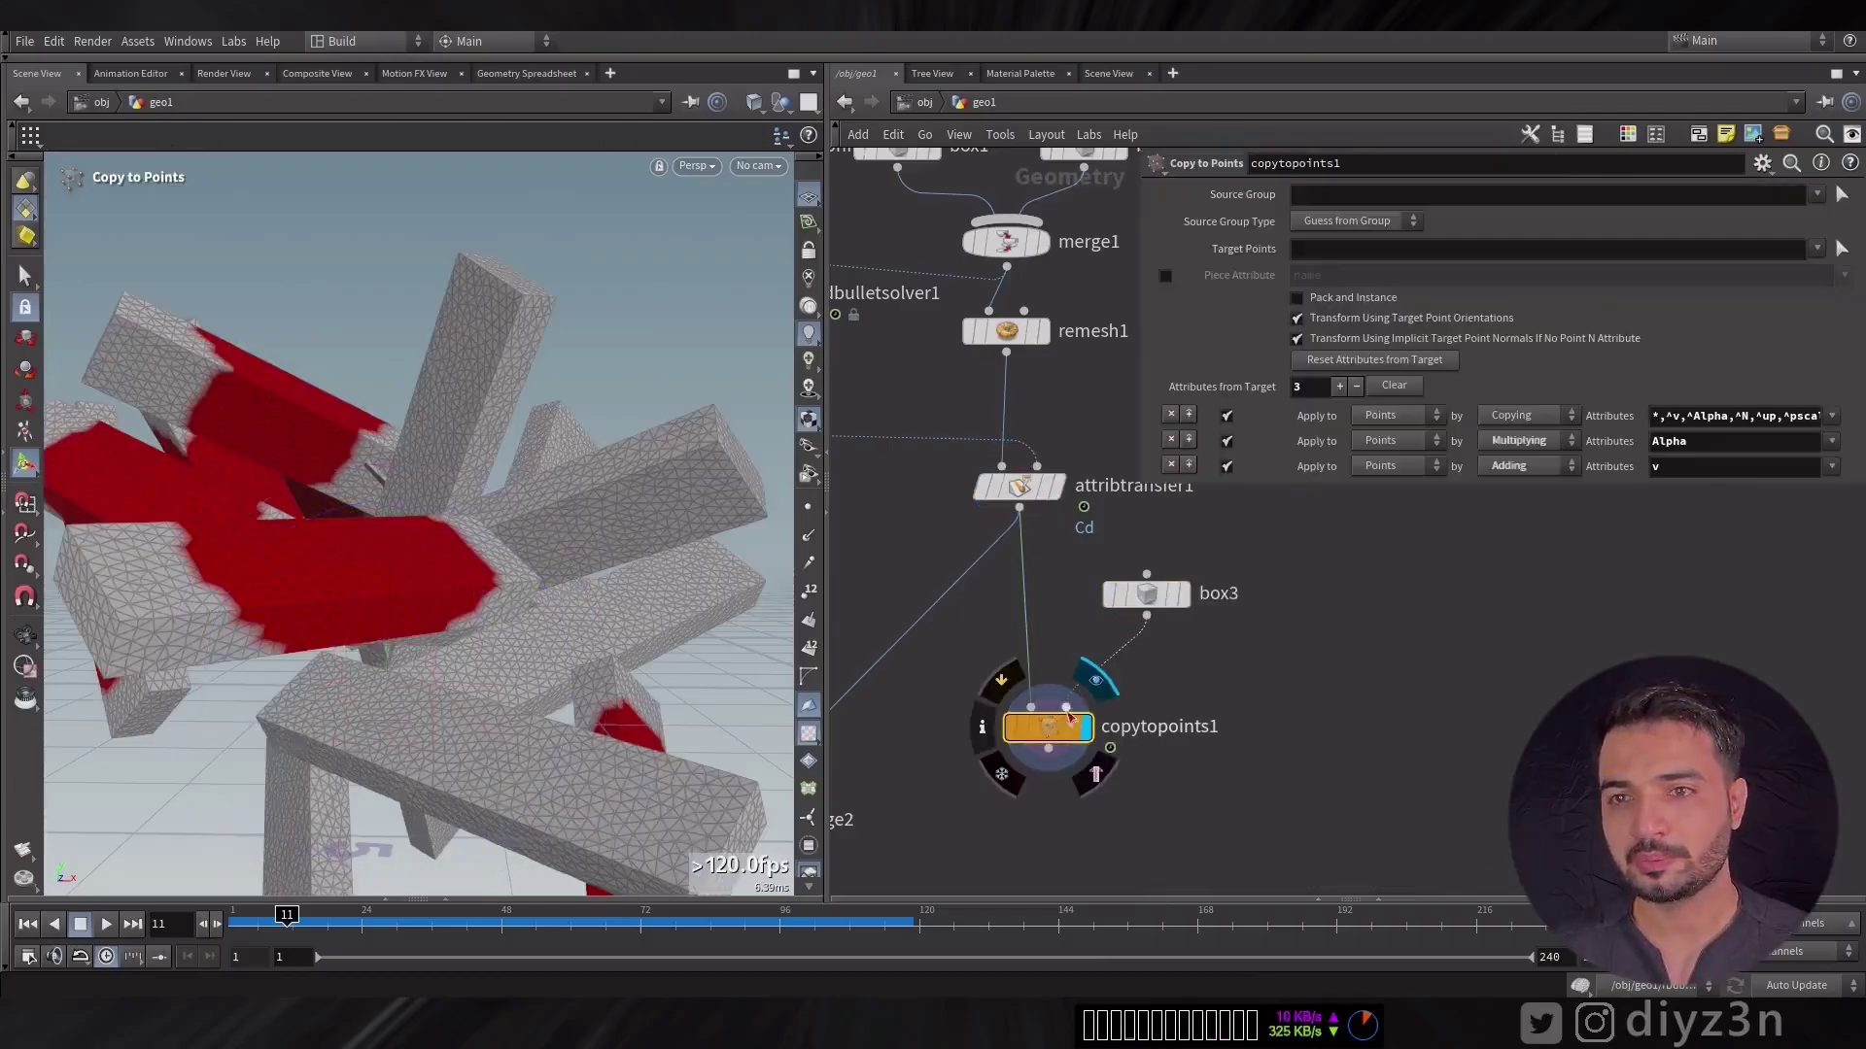
left_click(1147, 595)
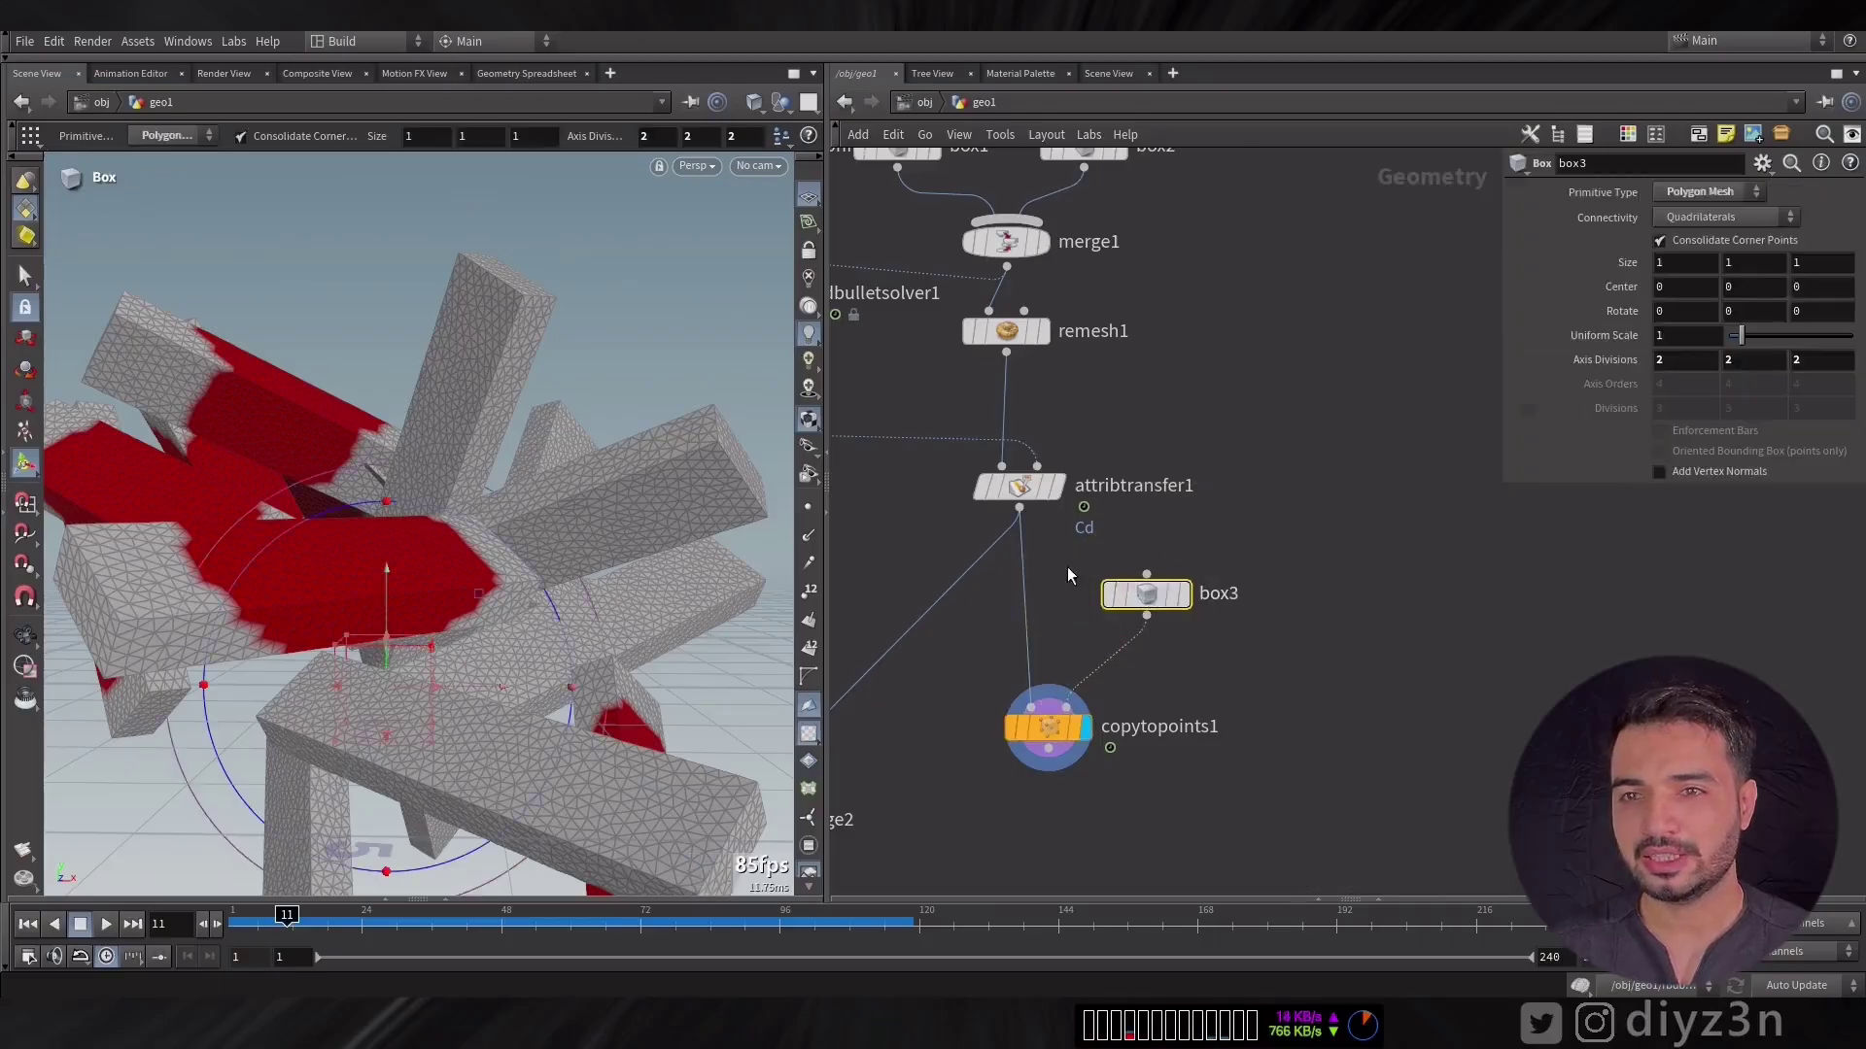
left_click_drag(1048, 727, 1048, 792)
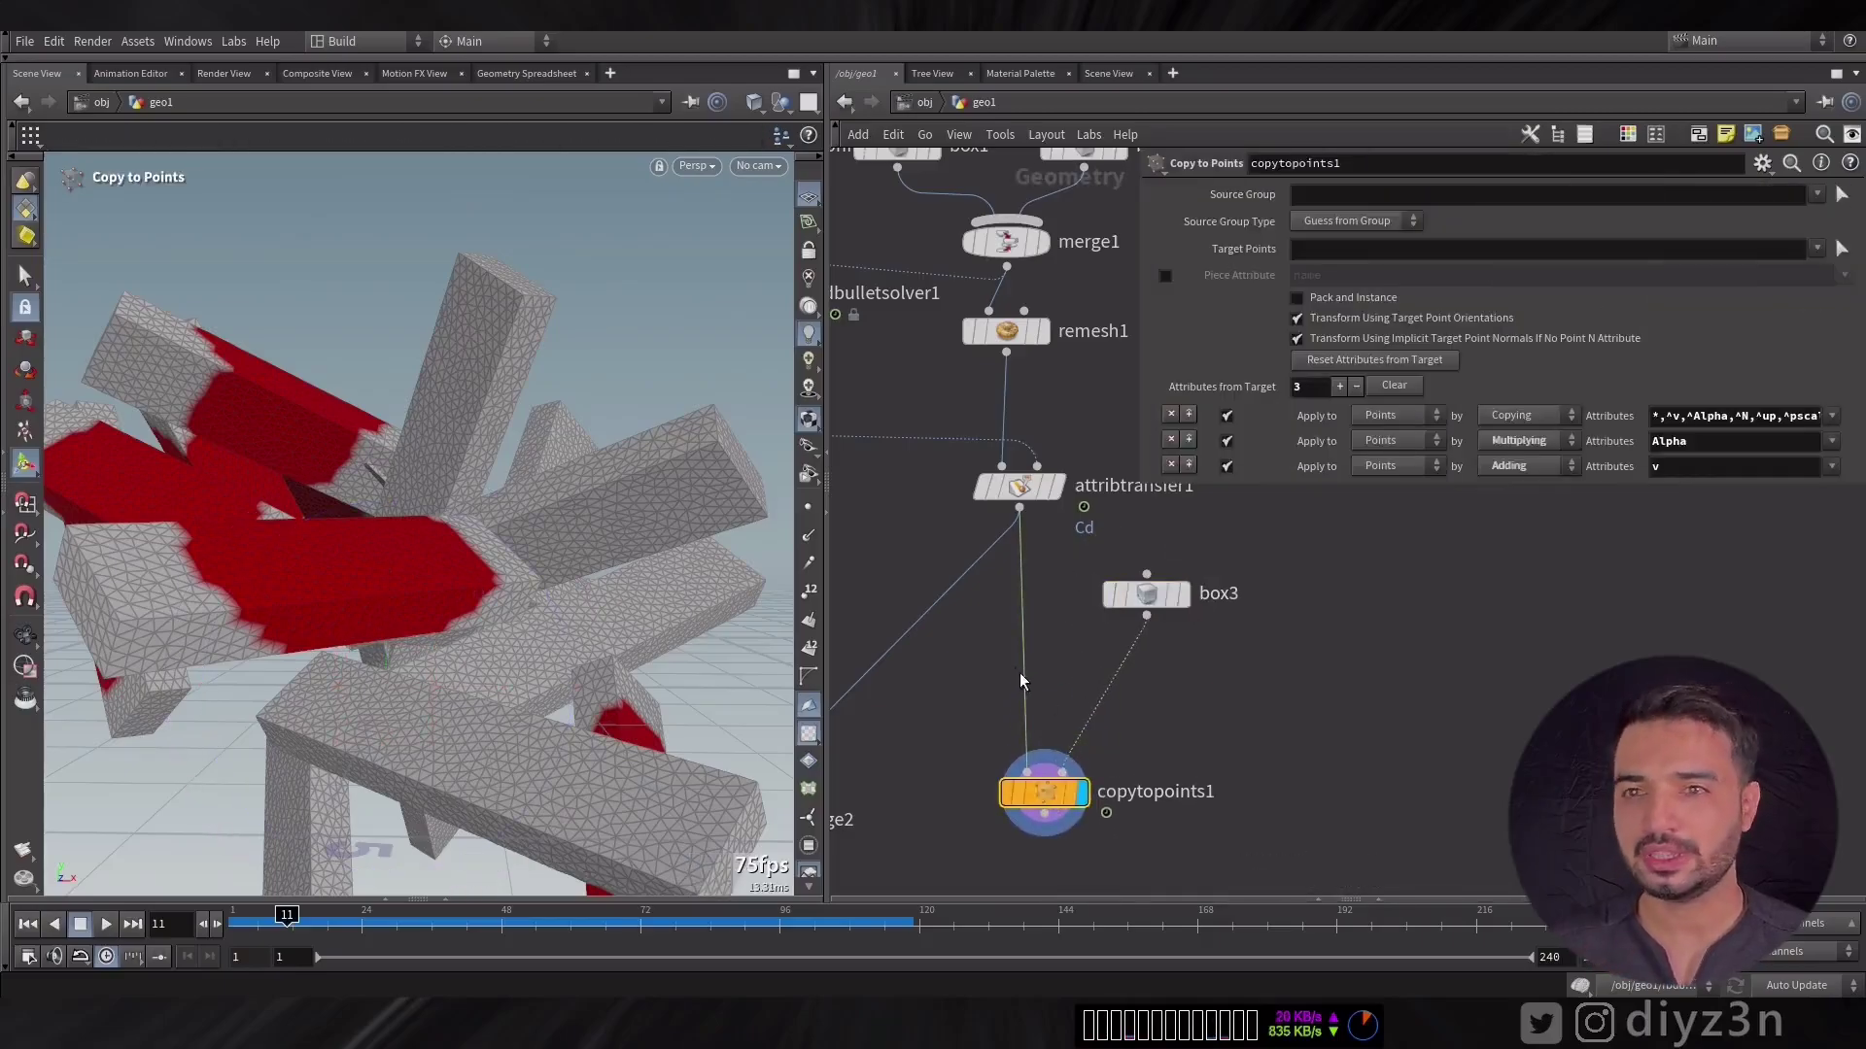
left_click_drag(1024, 673, 1016, 603)
key("Tab")
type("de")
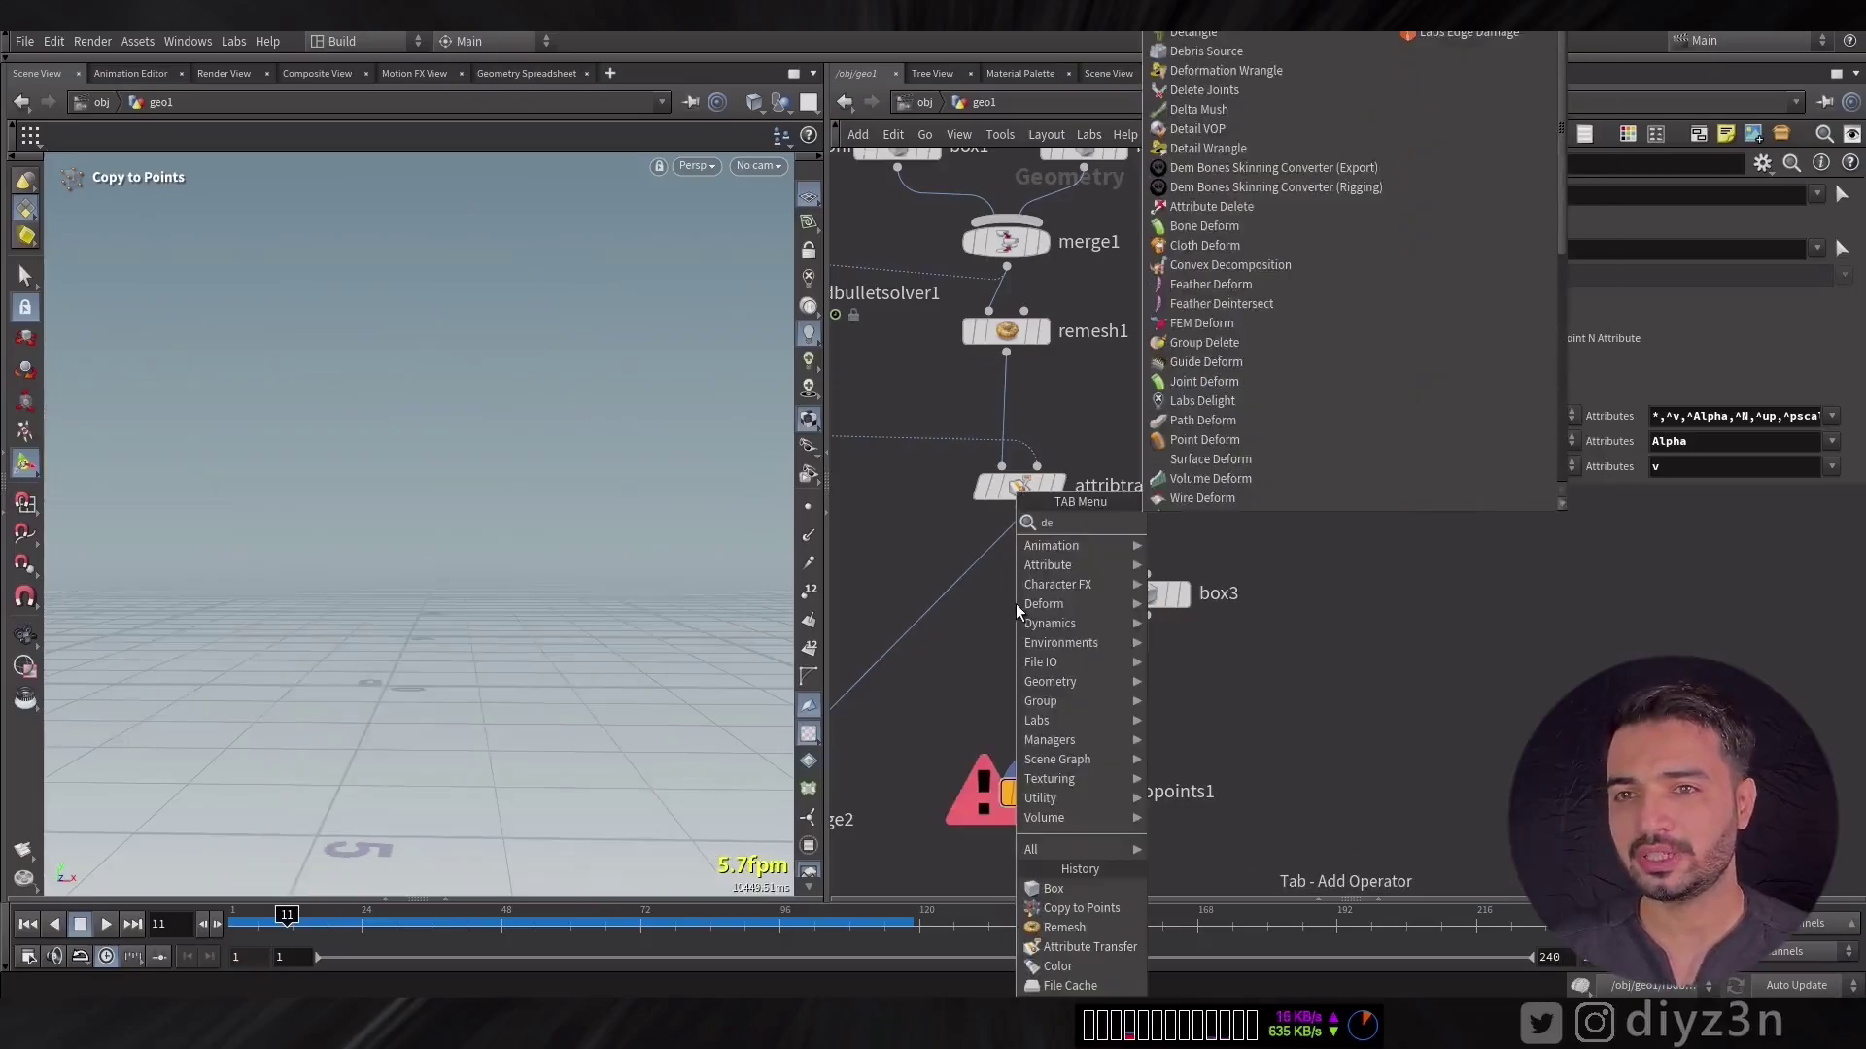
type("le")
left_click(1213, 529)
left_click(1017, 614)
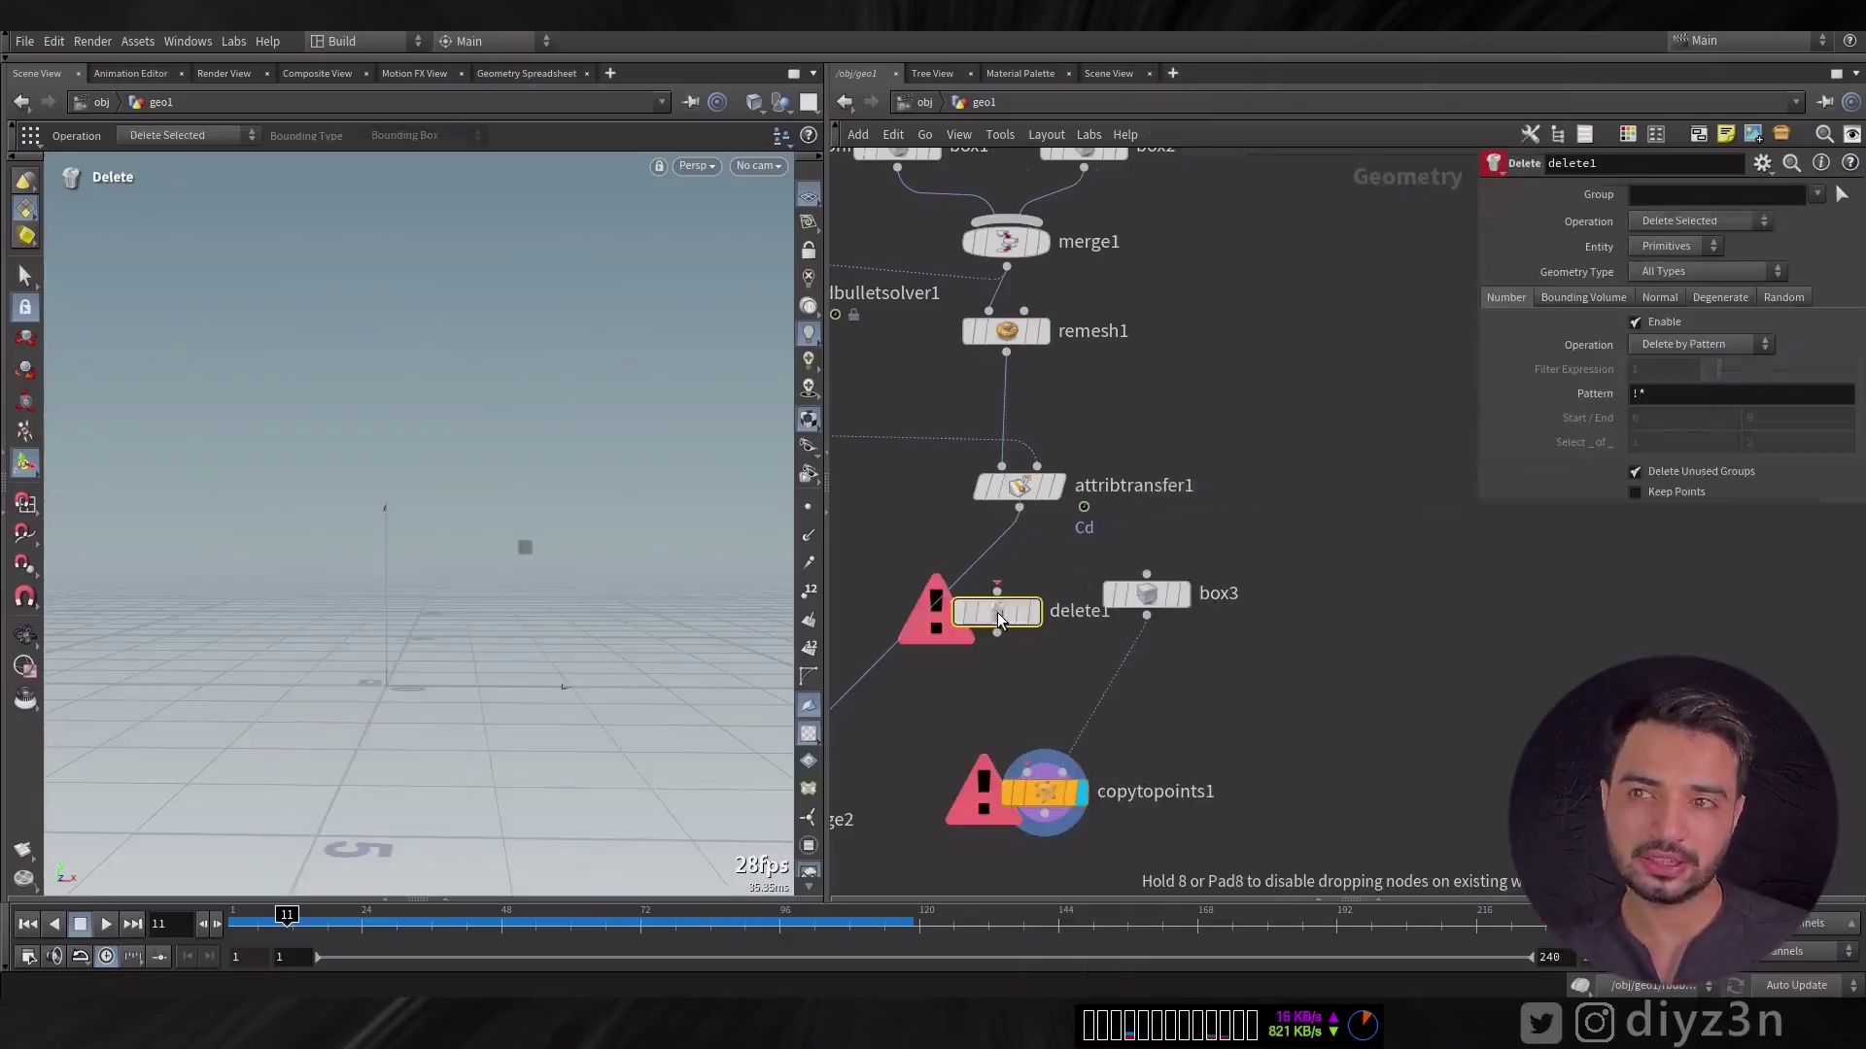
left_click_drag(1019, 508, 1007, 588)
key("r")
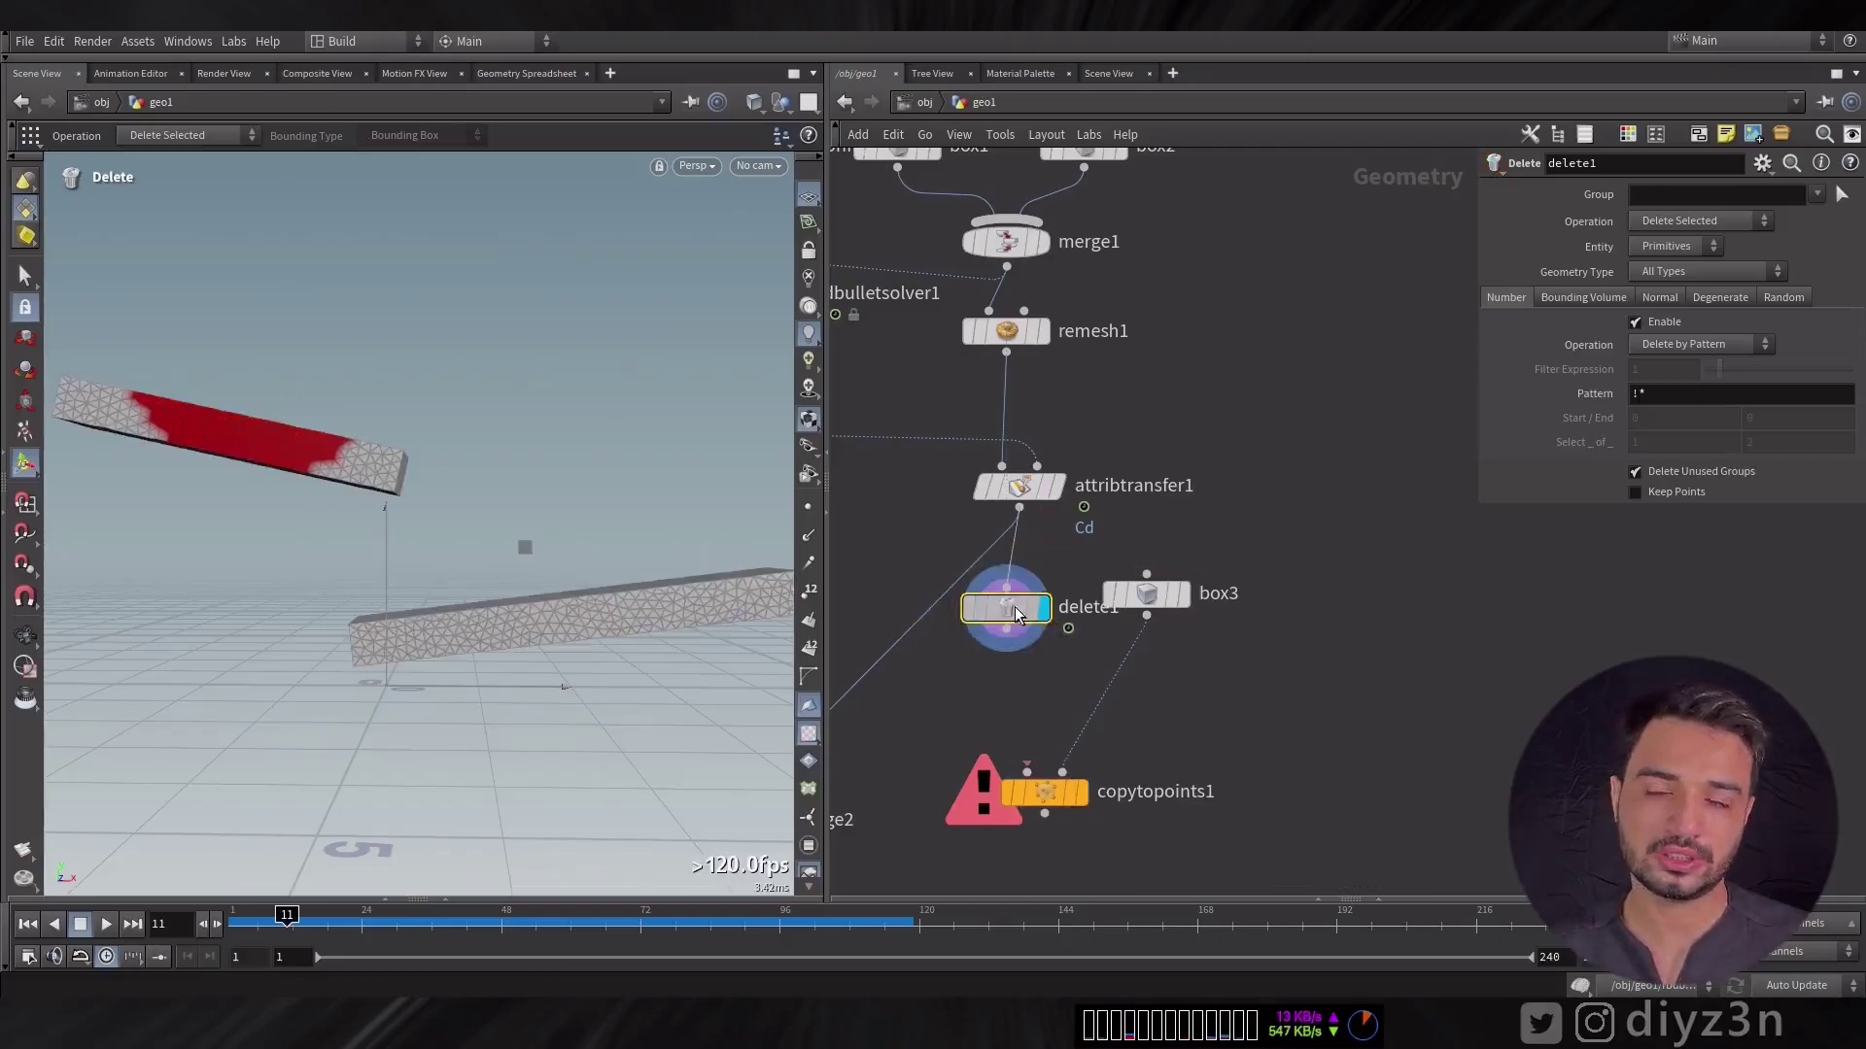
left_click(1686, 403)
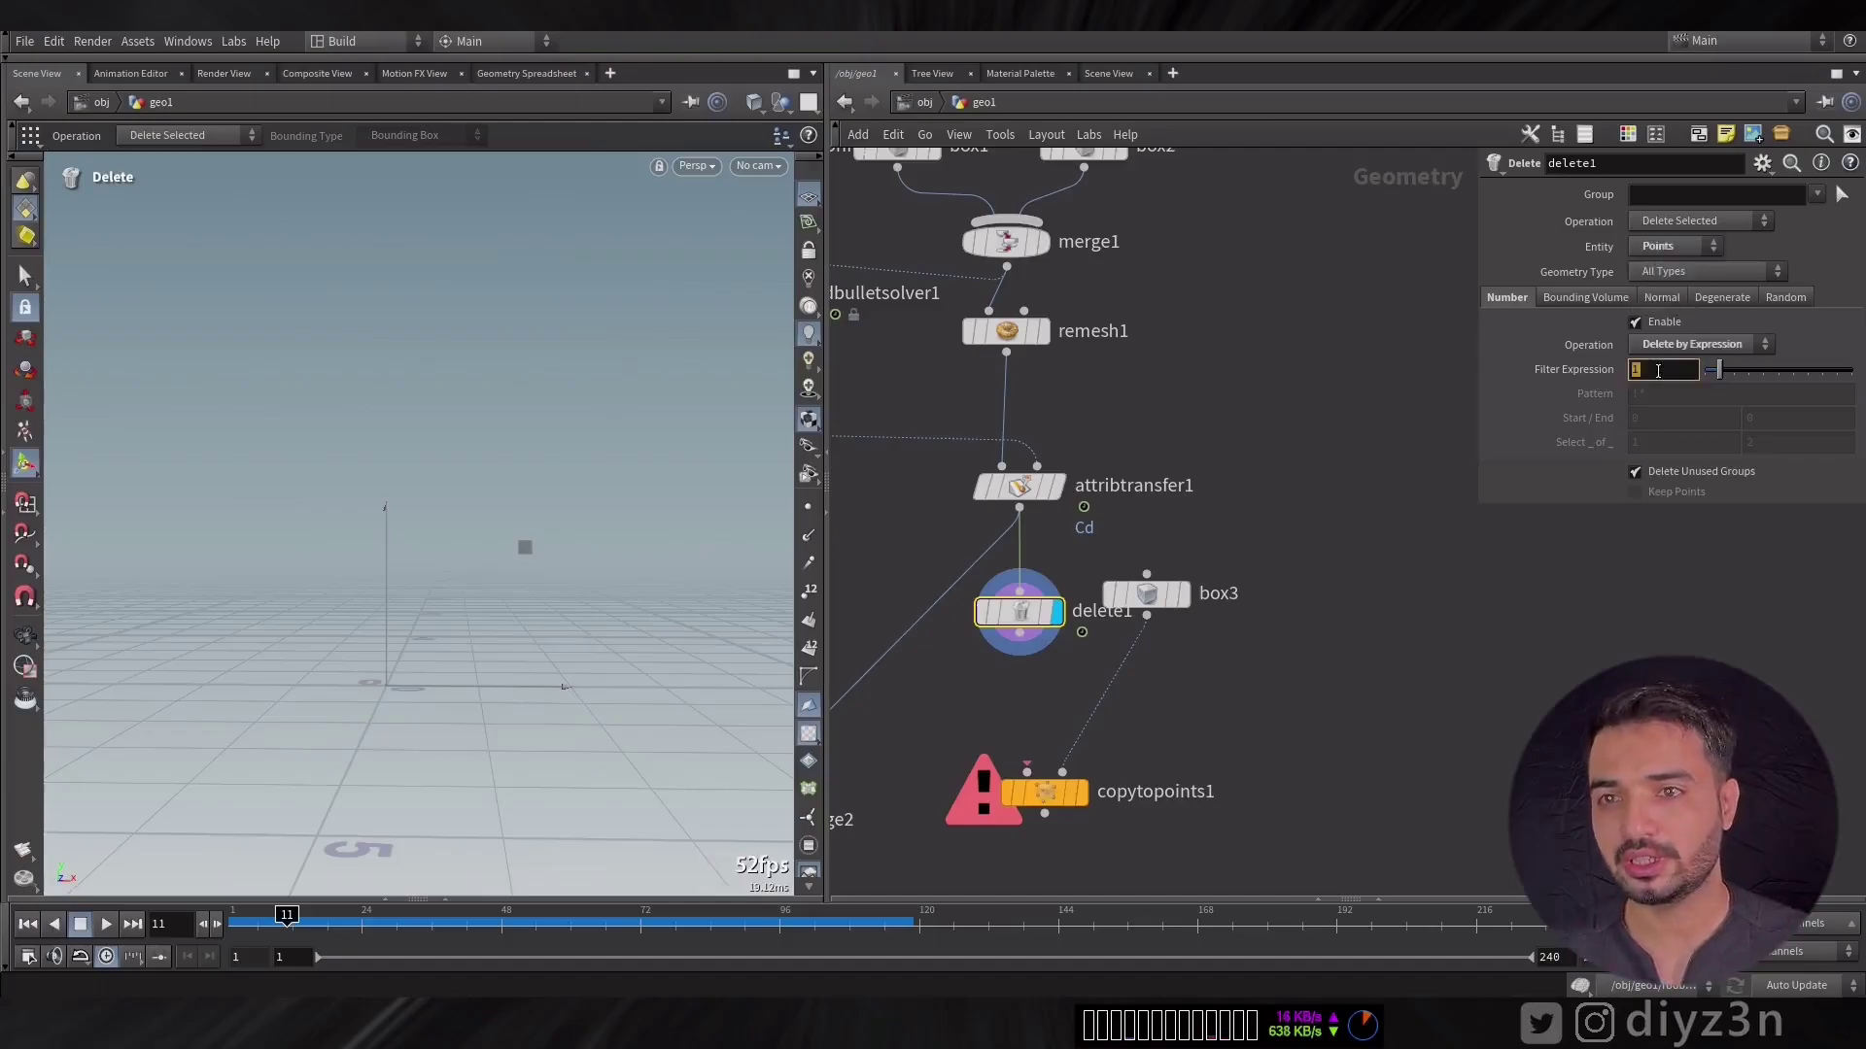
type("@Cd.r > 0")
key("Return")
Step: Revise the expression threshold to .1, check point colours, and keep only matching points
left_click(1735, 369)
key("BackSpace")
type(".1")
left_click(1056, 486)
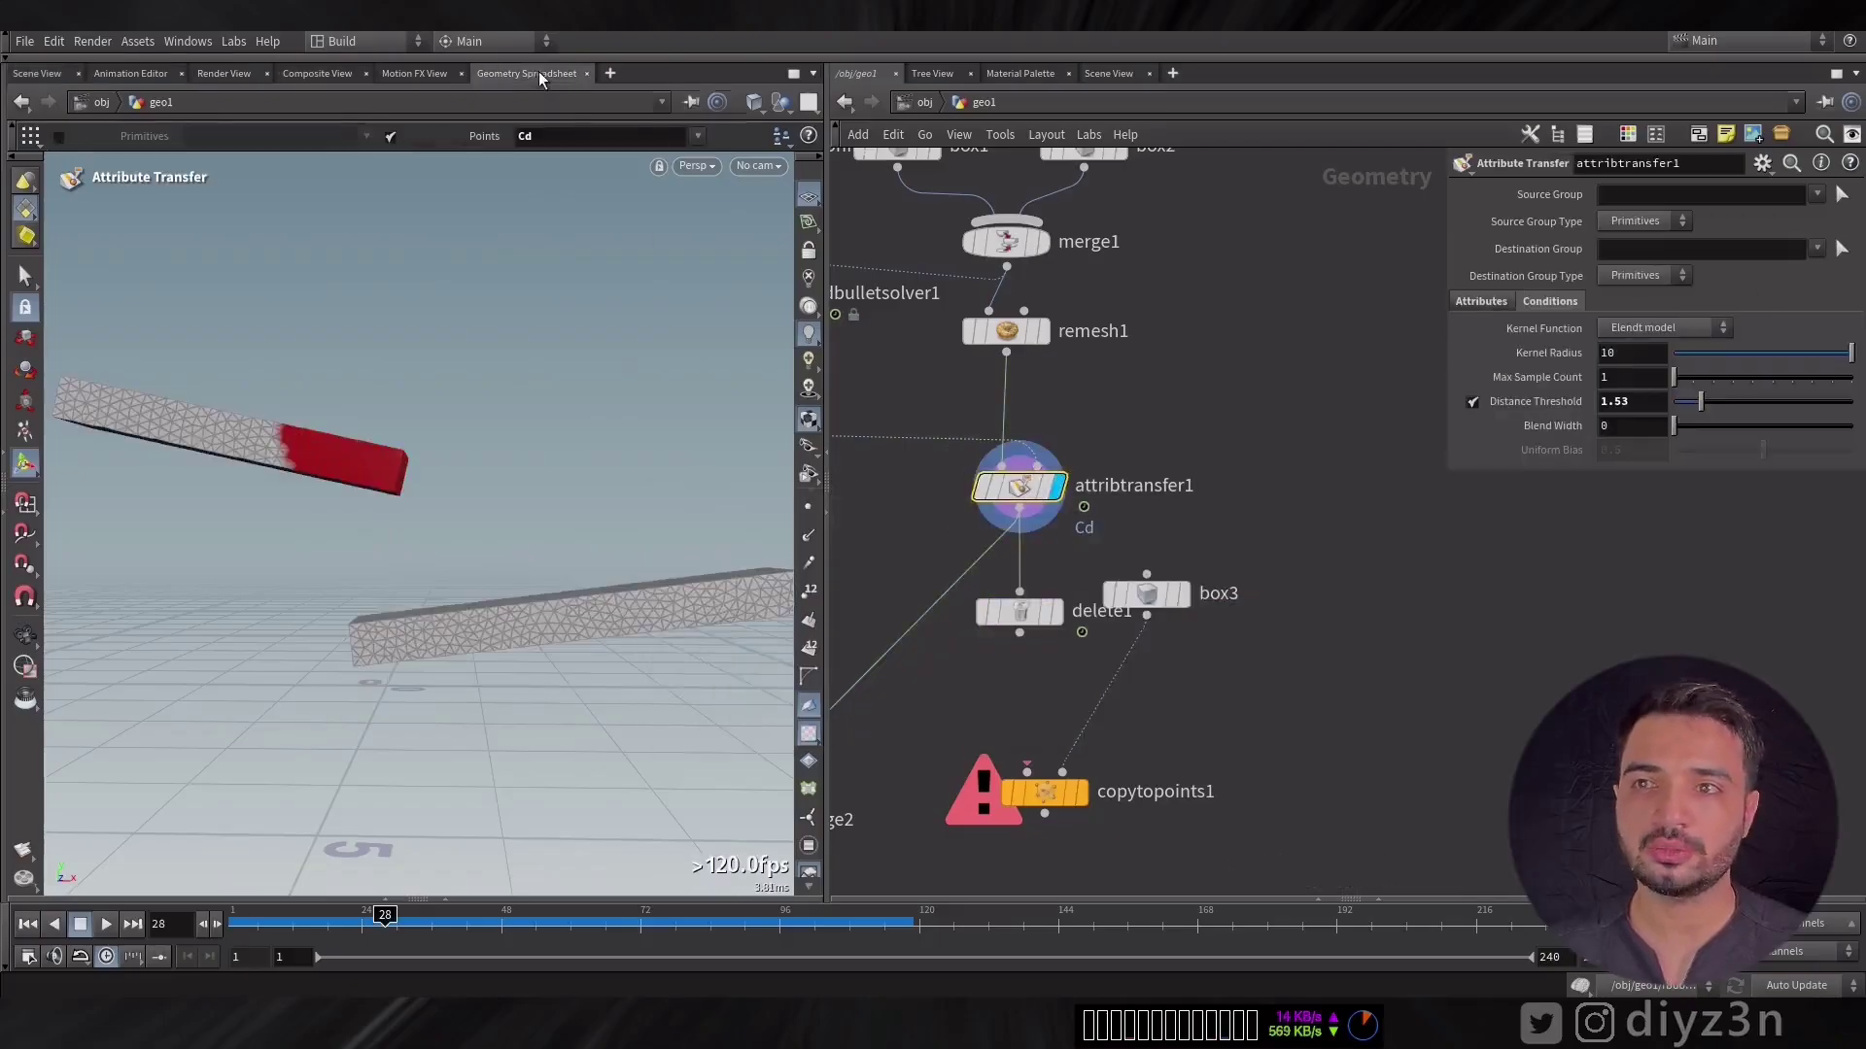
left_click(540, 75)
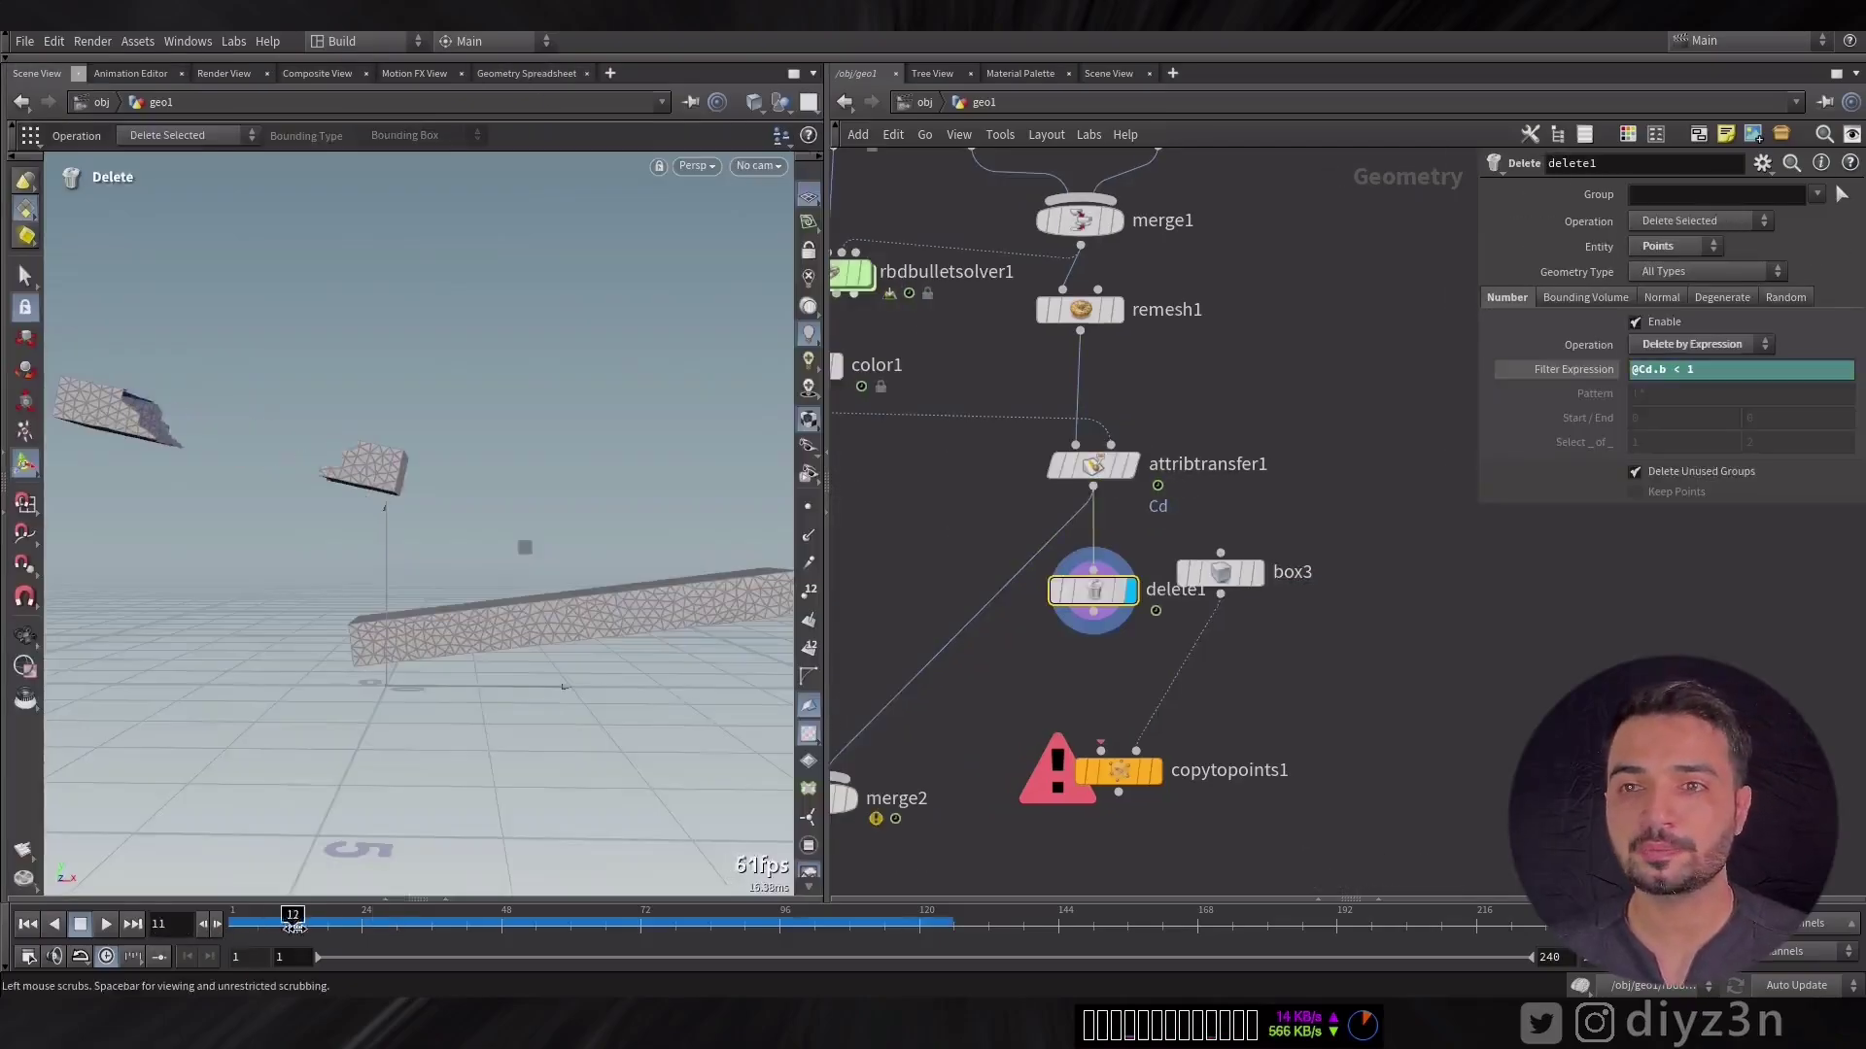
left_click(1695, 259)
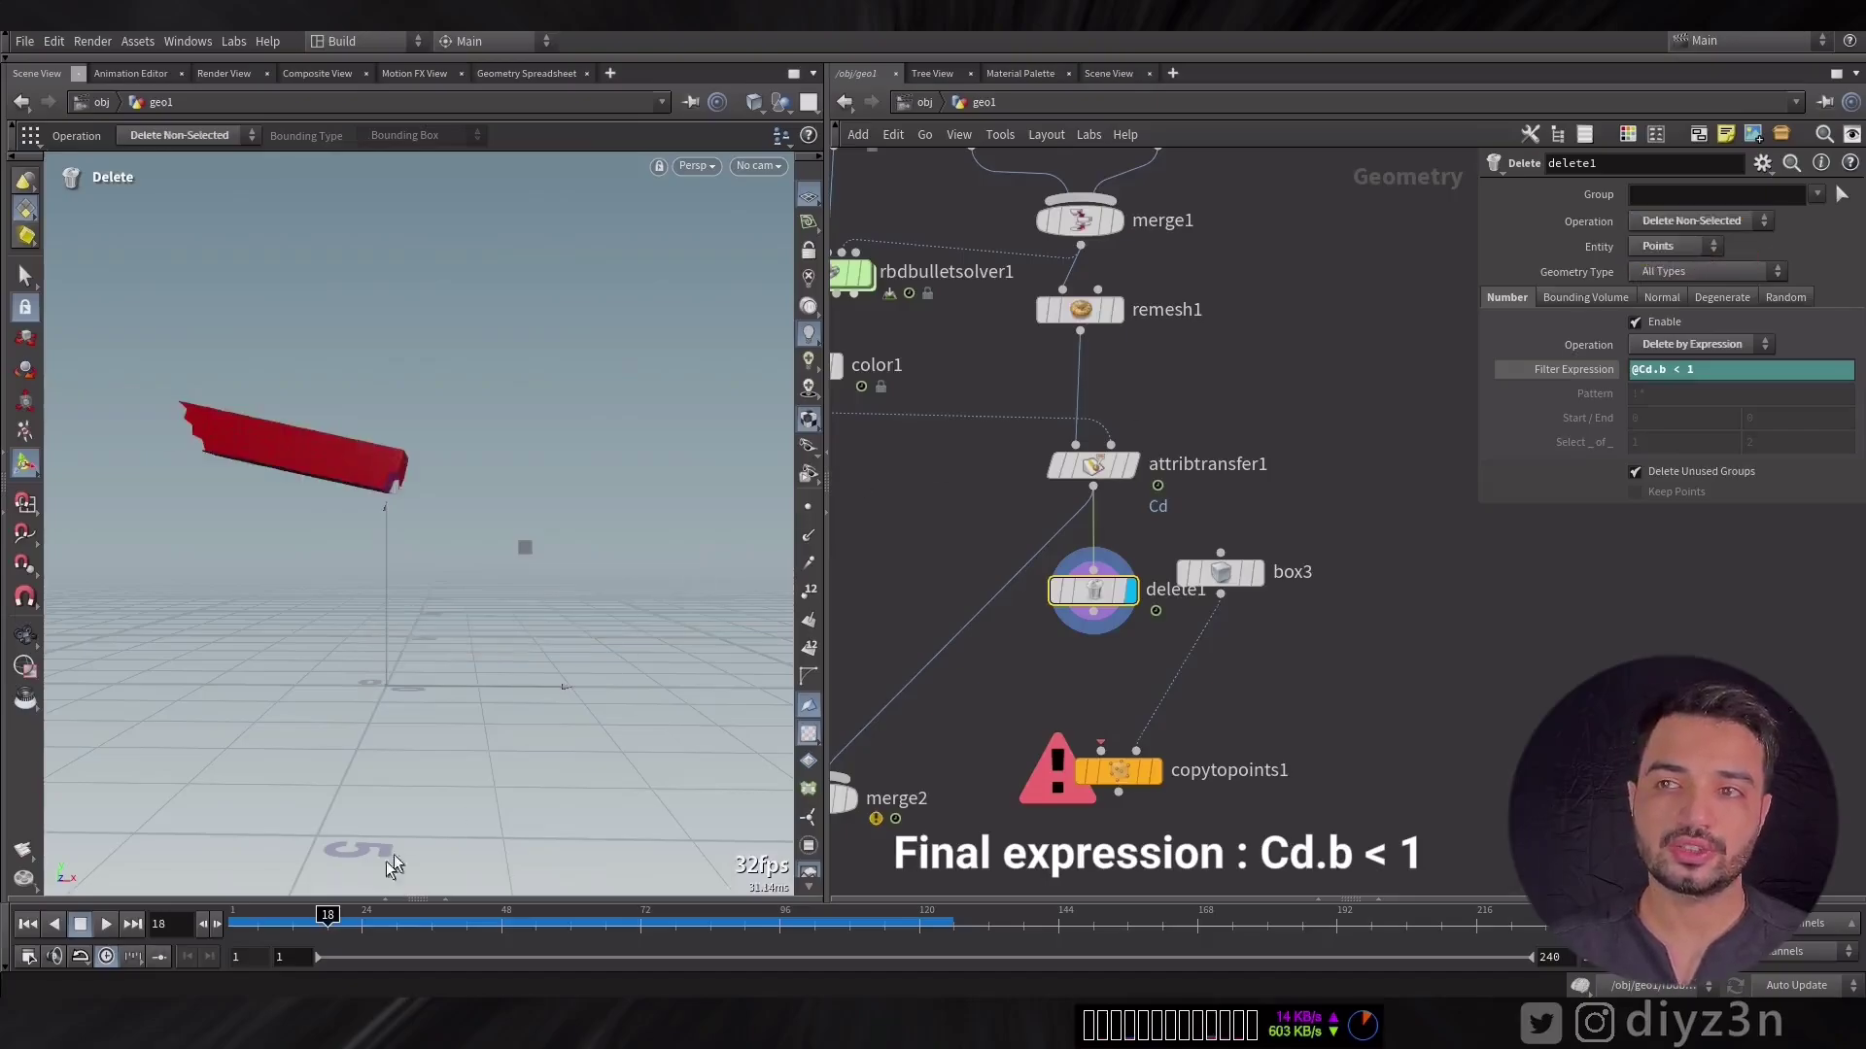
Step: Review the kept red area across frames and display the box copies on it
left_click_drag(948, 937, 552, 935)
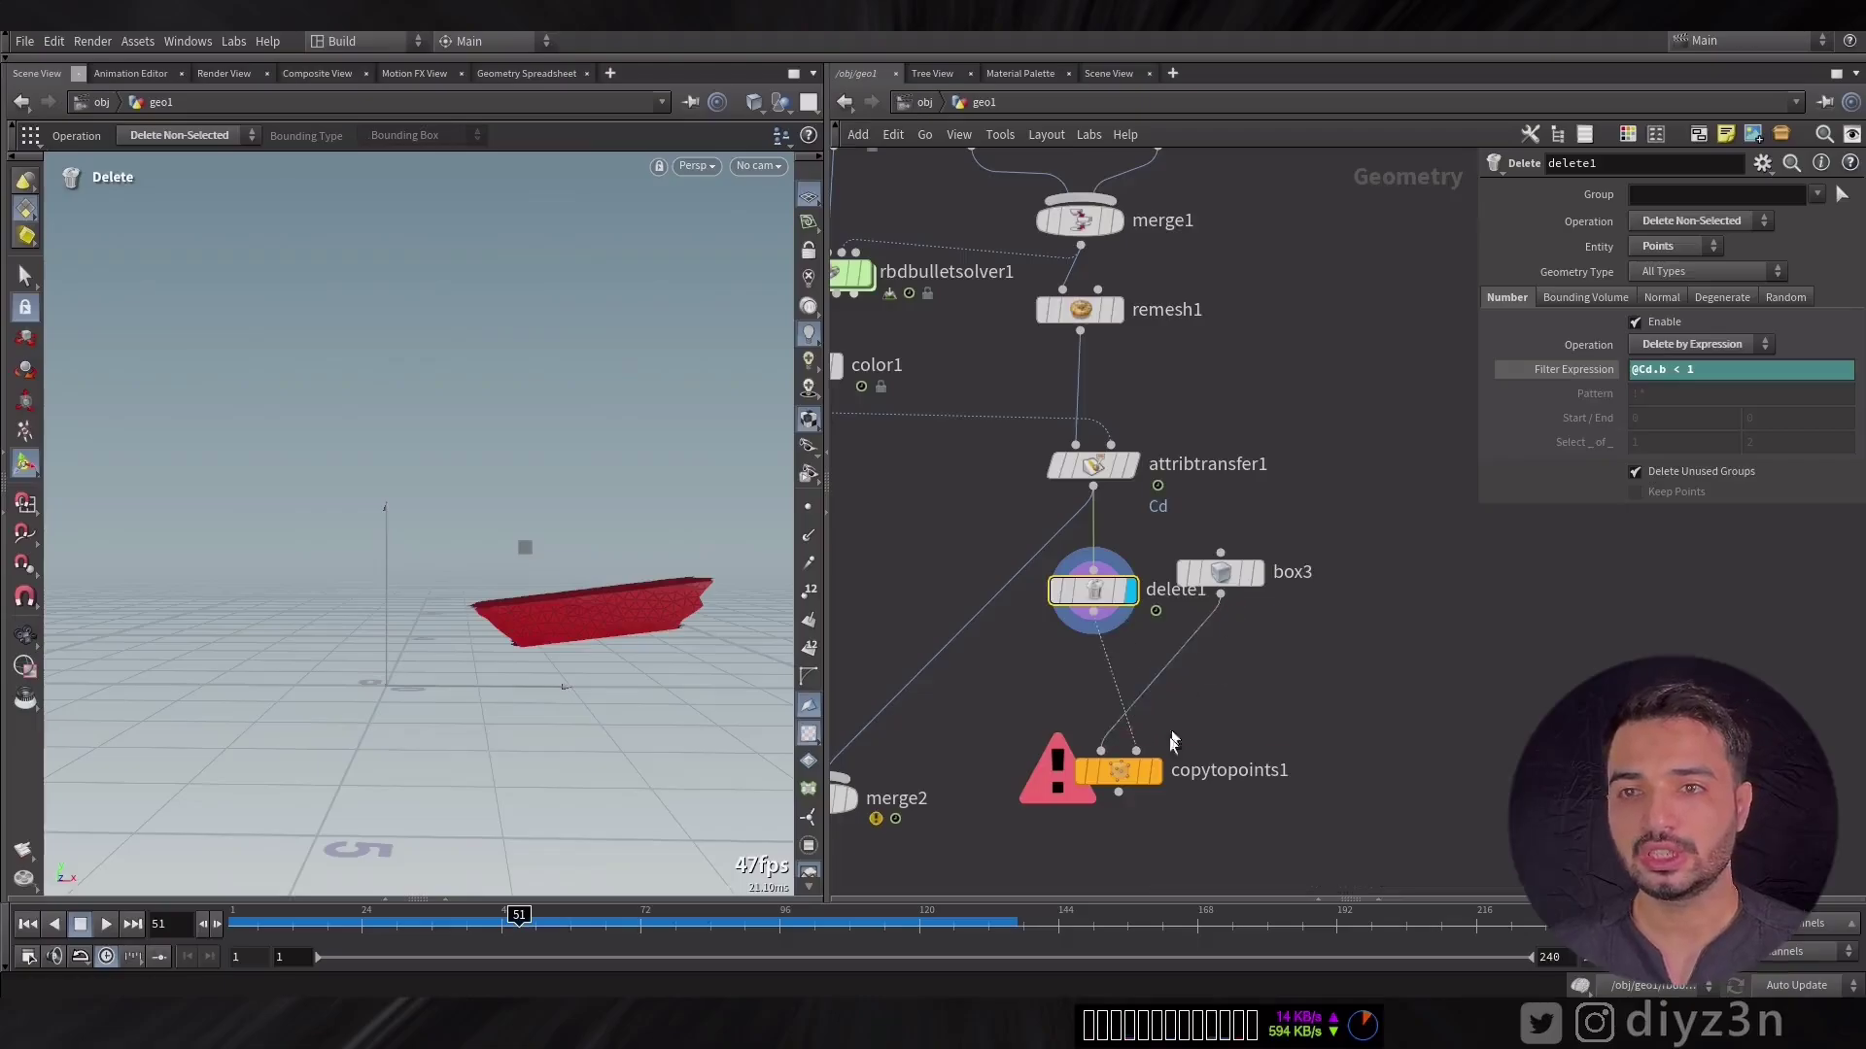
left_click(1151, 771)
middle_click_drag(1253, 671, 1304, 576)
left_click_drag(1263, 471, 1042, 621)
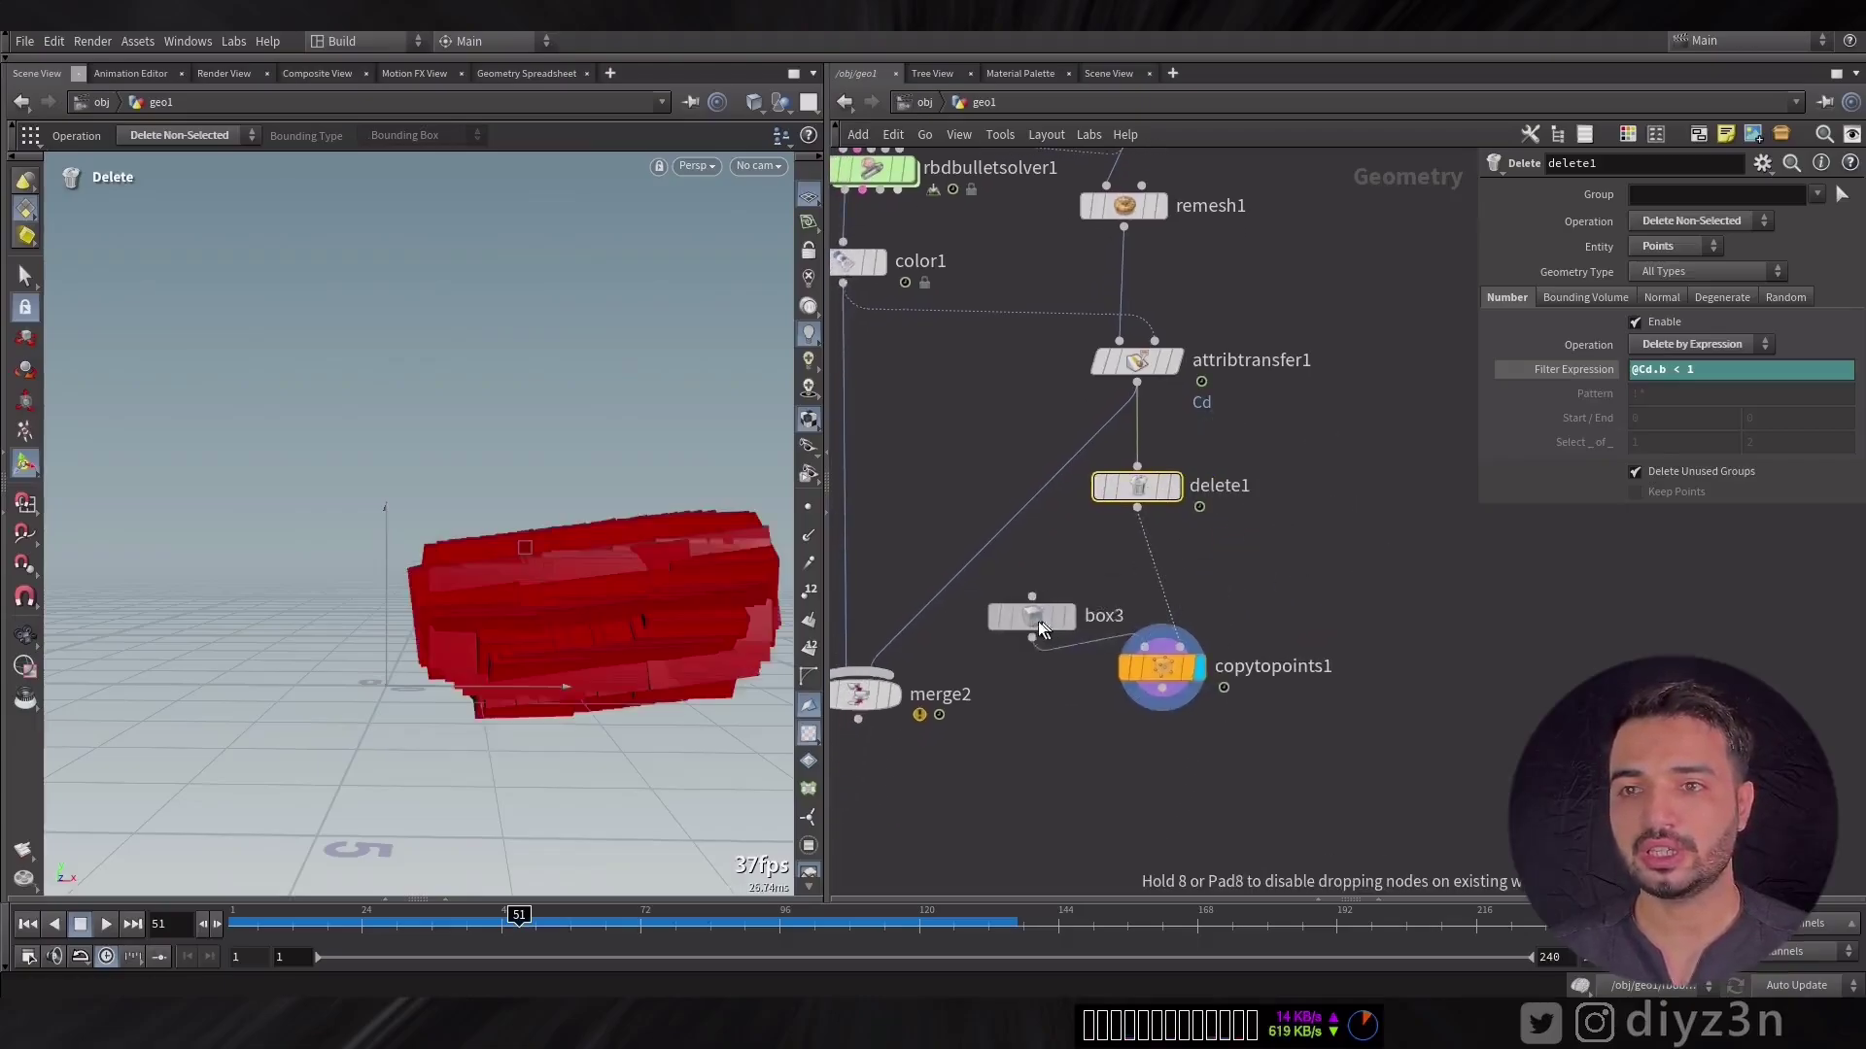
left_click_drag(1171, 677, 1390, 689)
Step: Insert a Scatter node between the delete step and Copy to Points with 5 points
key("Tab")
type("sca")
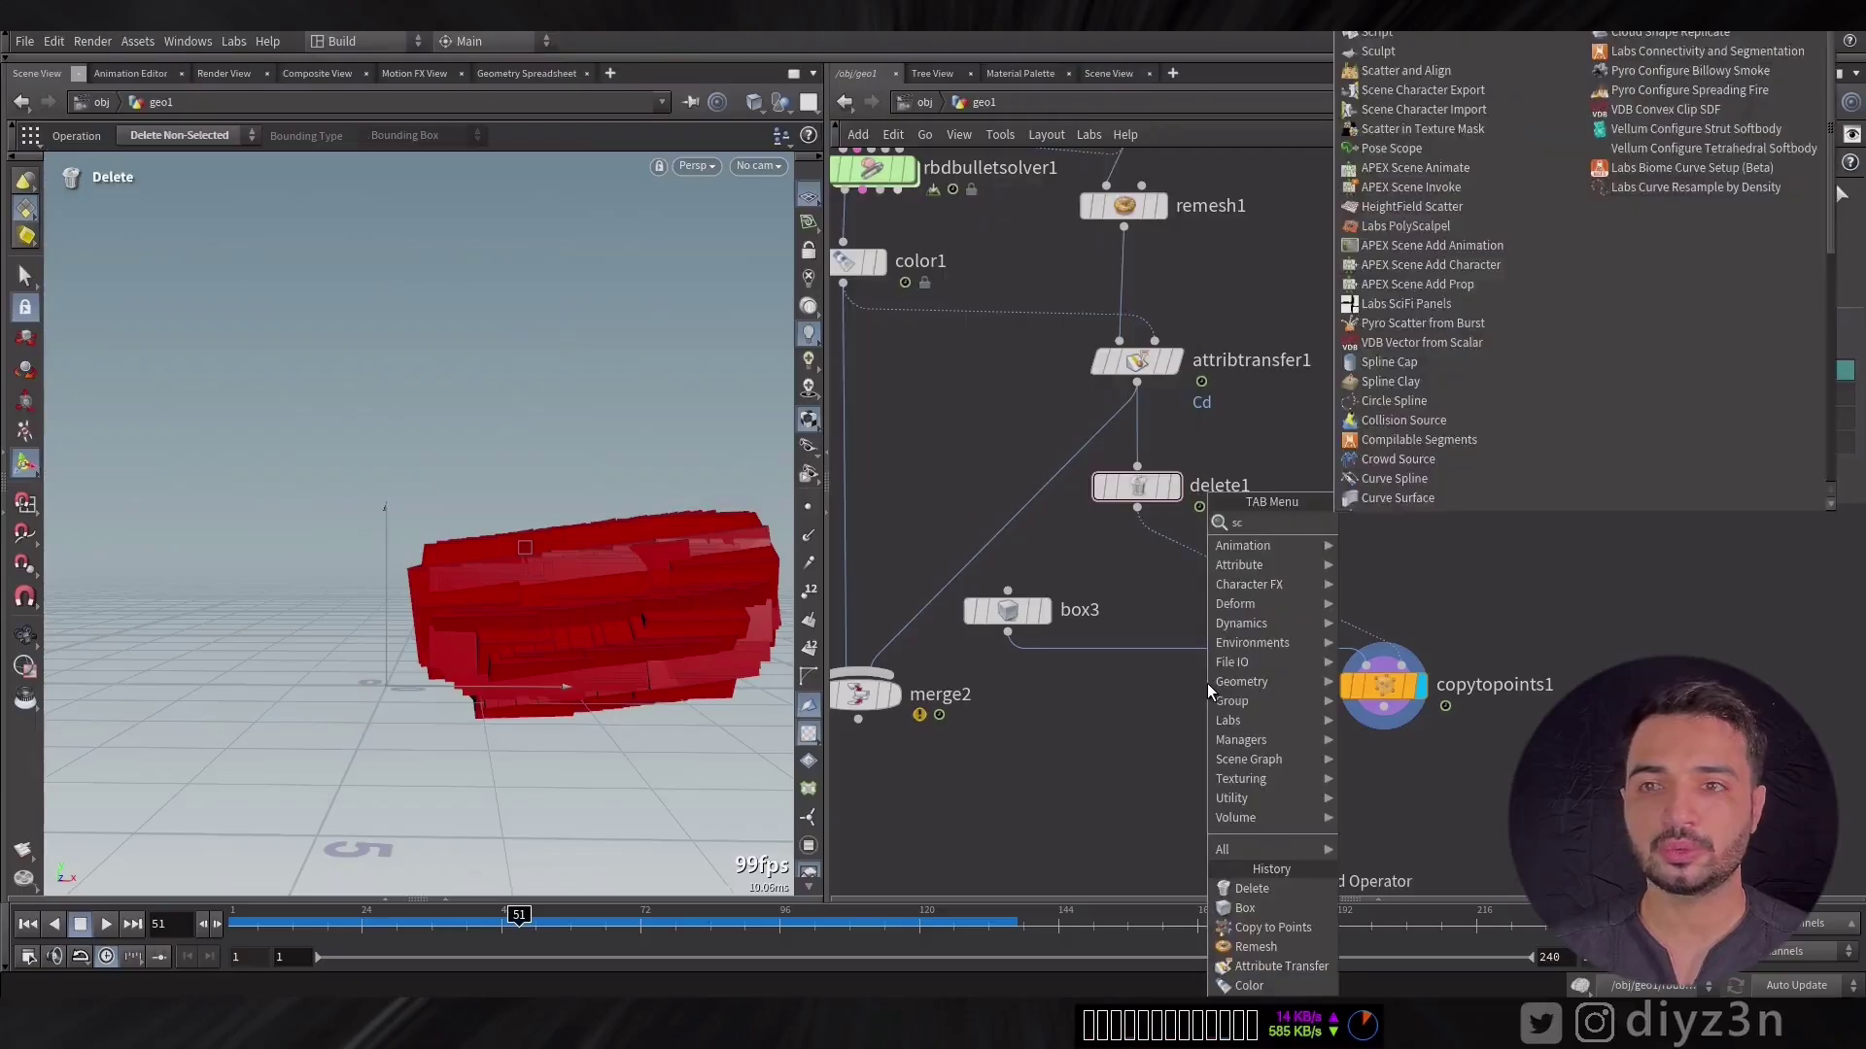
left_click(1380, 522)
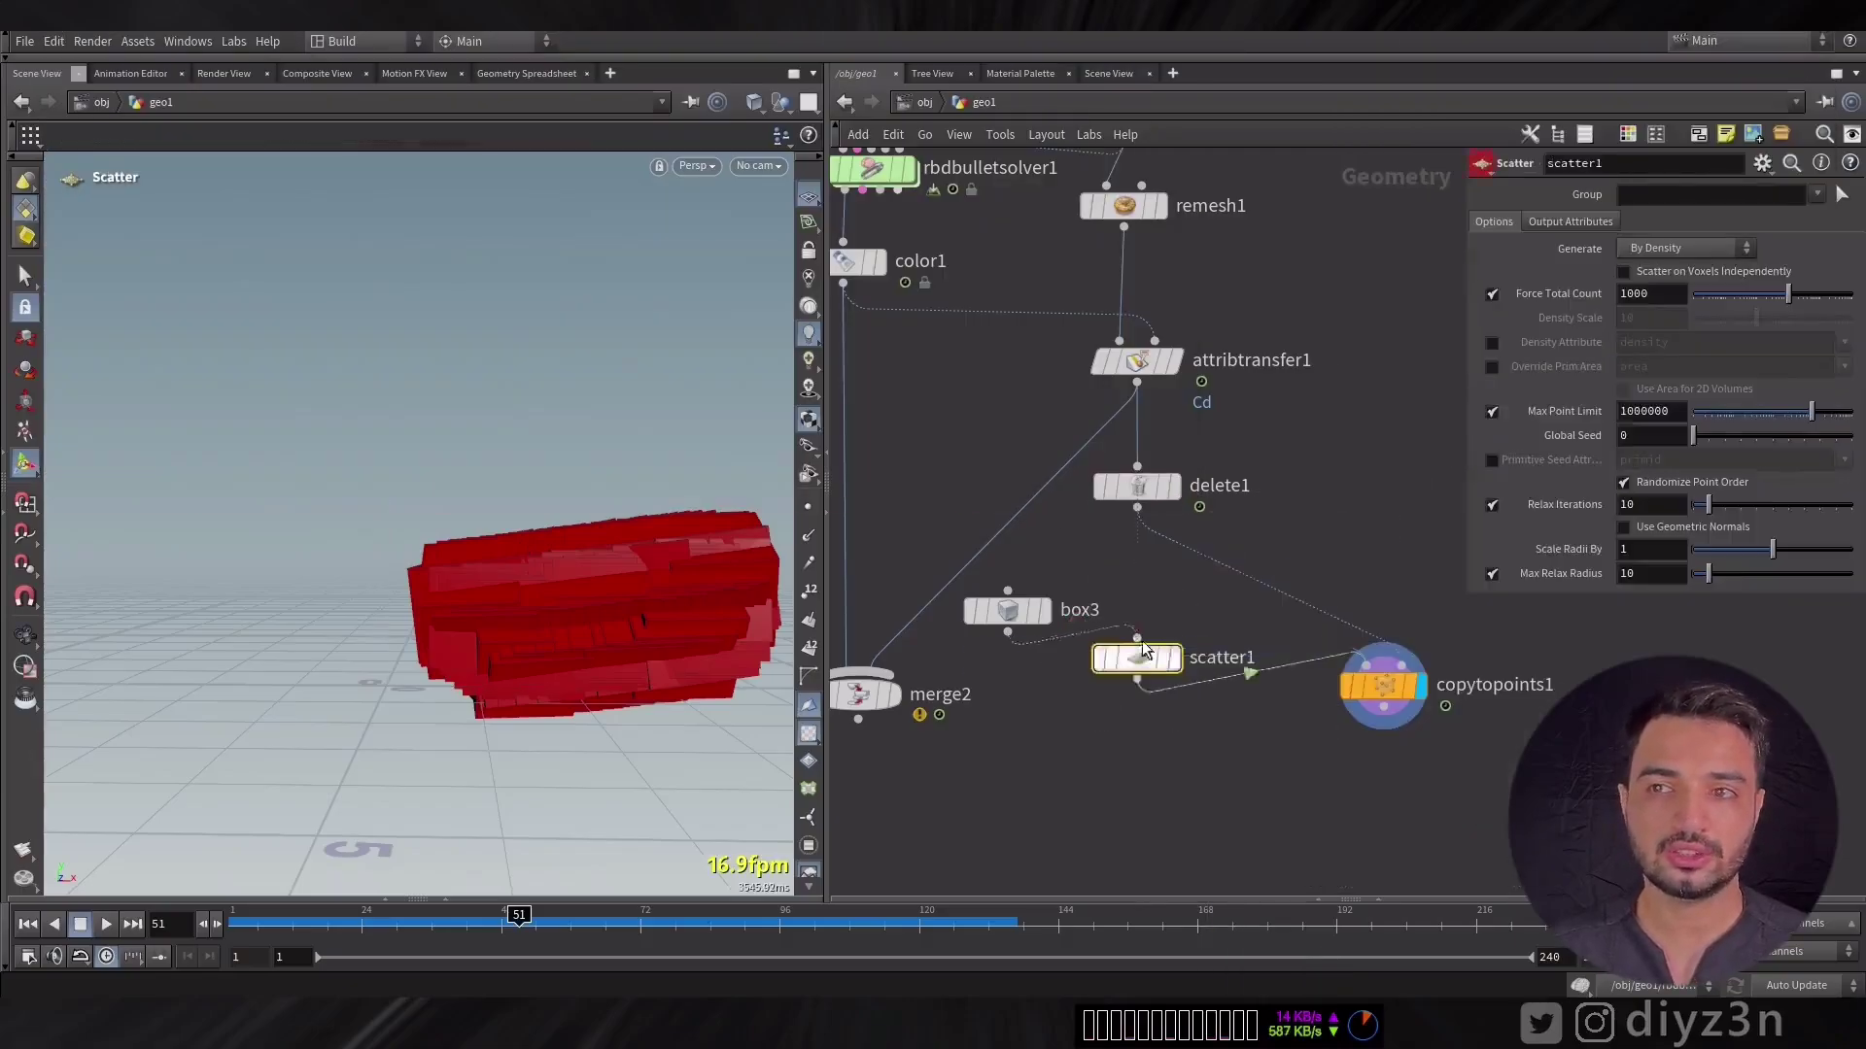
left_click(1144, 703)
left_click_drag(1787, 294, 1741, 293)
left_click_drag(1136, 697, 1232, 676)
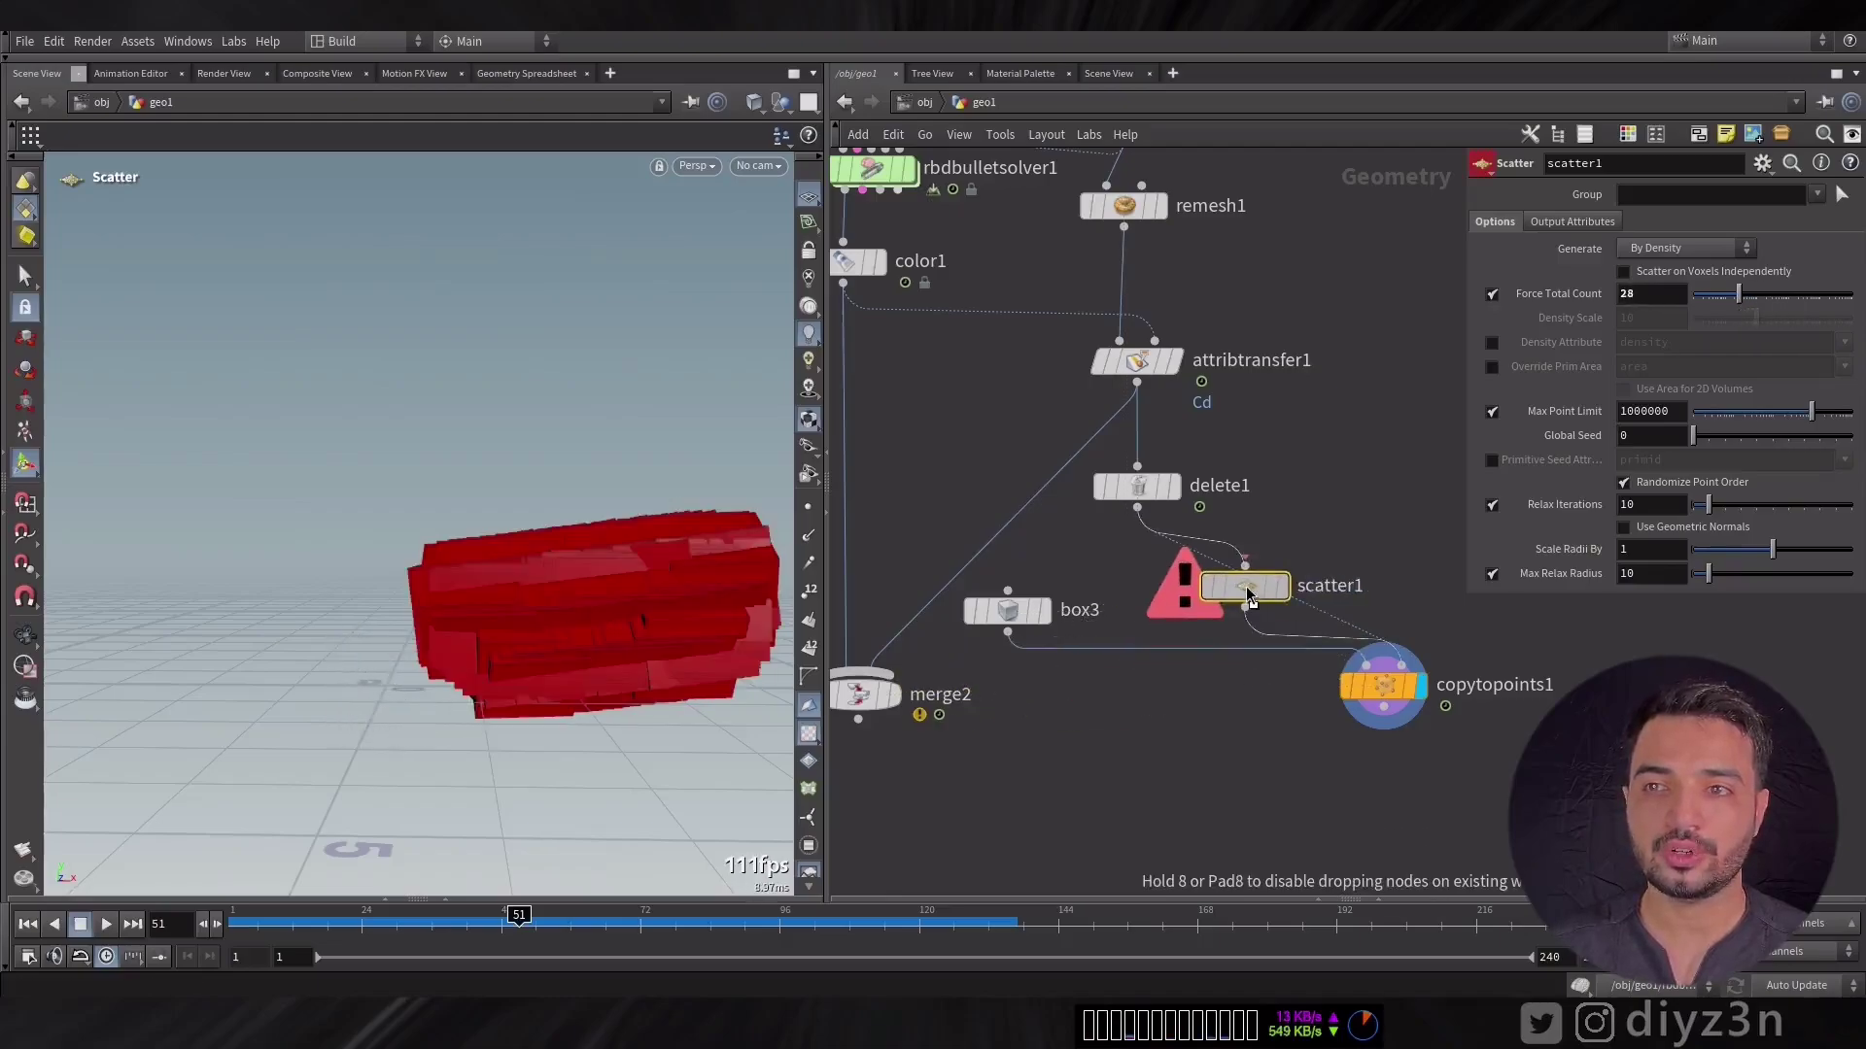
left_click_drag(1247, 592, 1247, 591)
left_click_drag(1751, 305, 1716, 305)
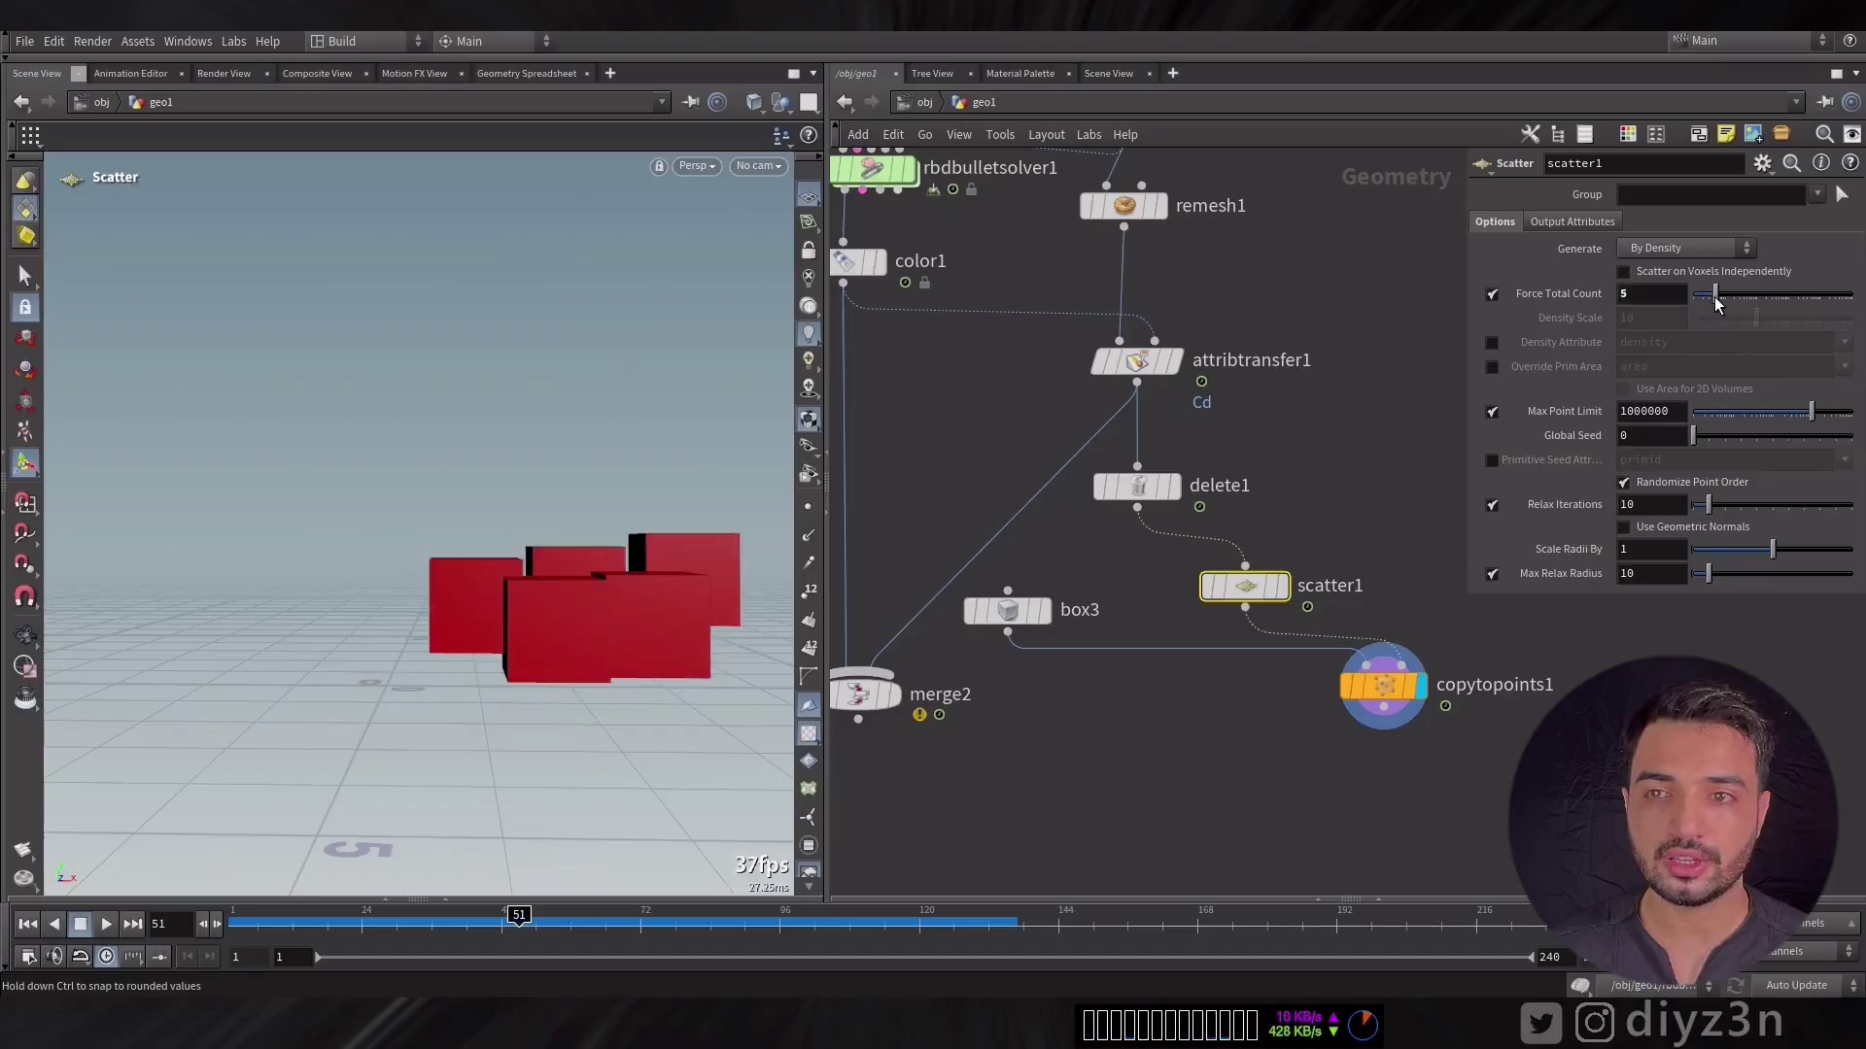
Step: Remove the delete node and display the merge2 combined scene to review it
left_click_drag(1361, 692, 1313, 696)
middle_click_drag(1313, 696, 1386, 588)
left_click_drag(950, 586, 947, 771)
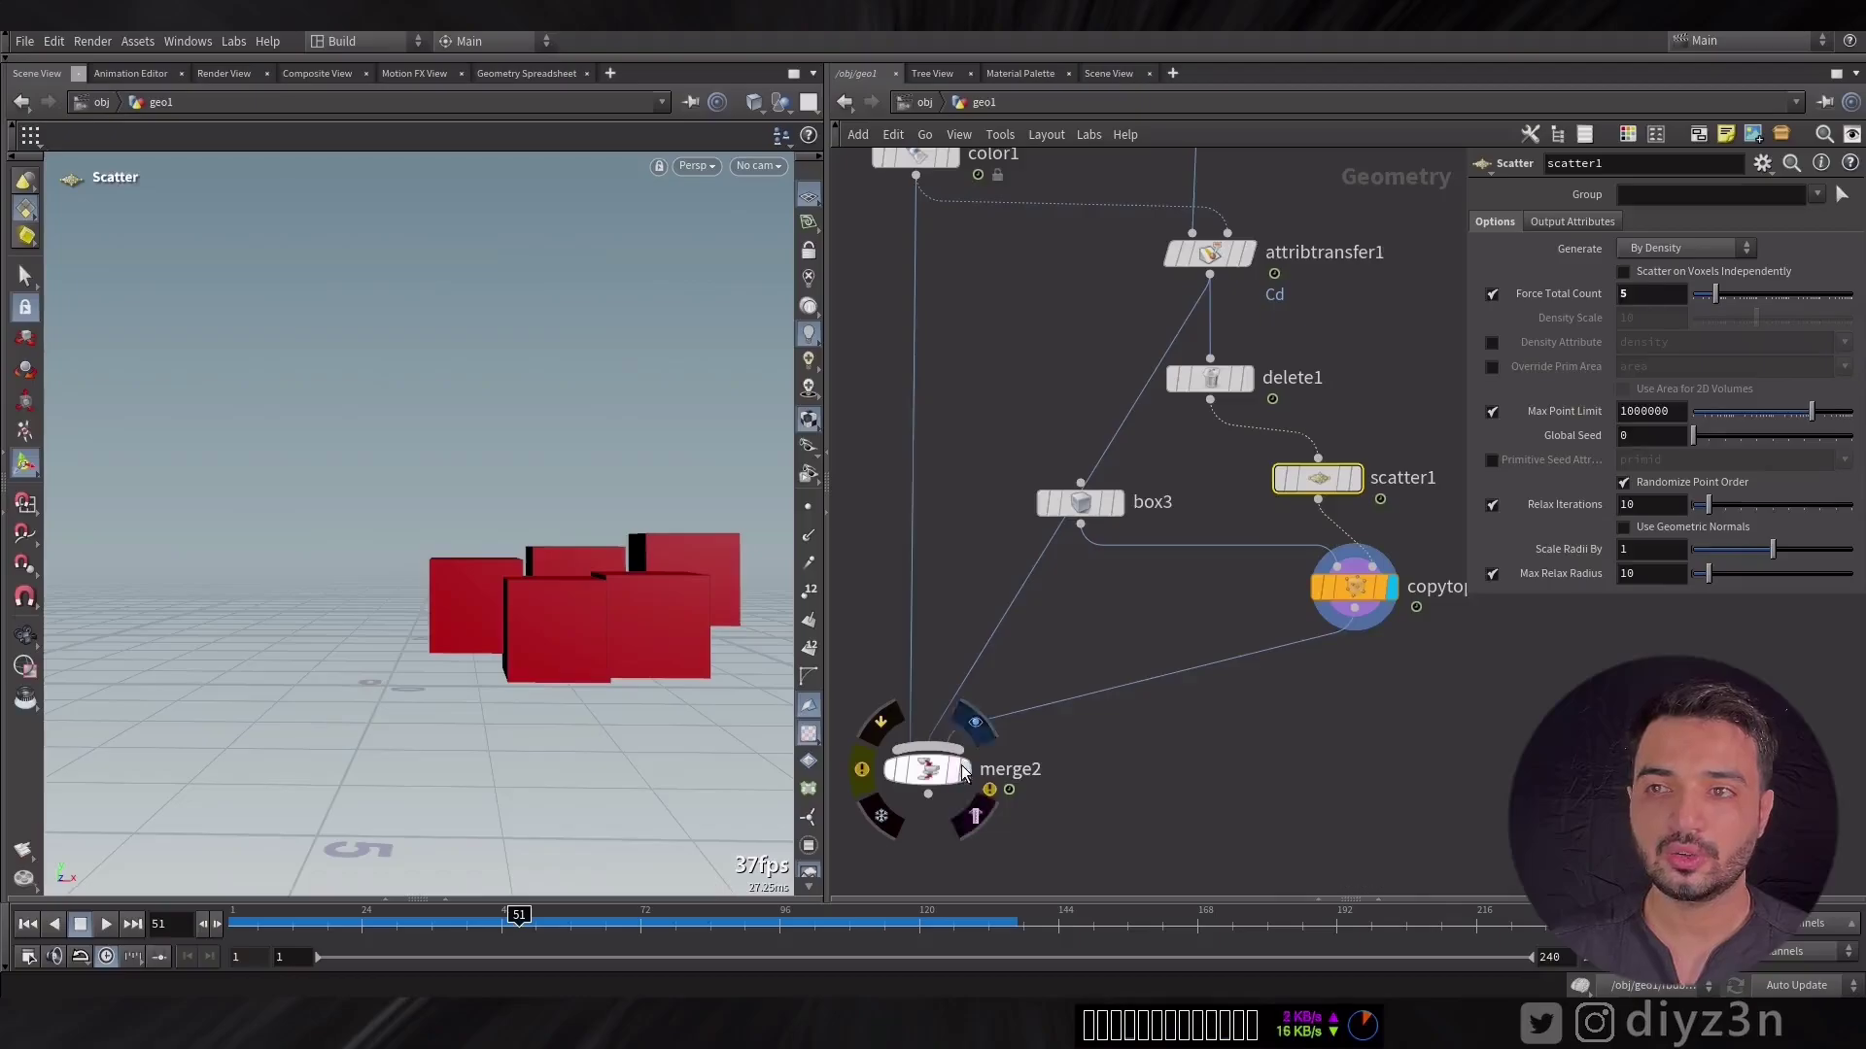
left_click(963, 772)
mouse_move(491, 919)
left_mouse_down()
mouse_move(250, 923)
mouse_move(330, 948)
mouse_move(948, 975)
left_mouse_up()
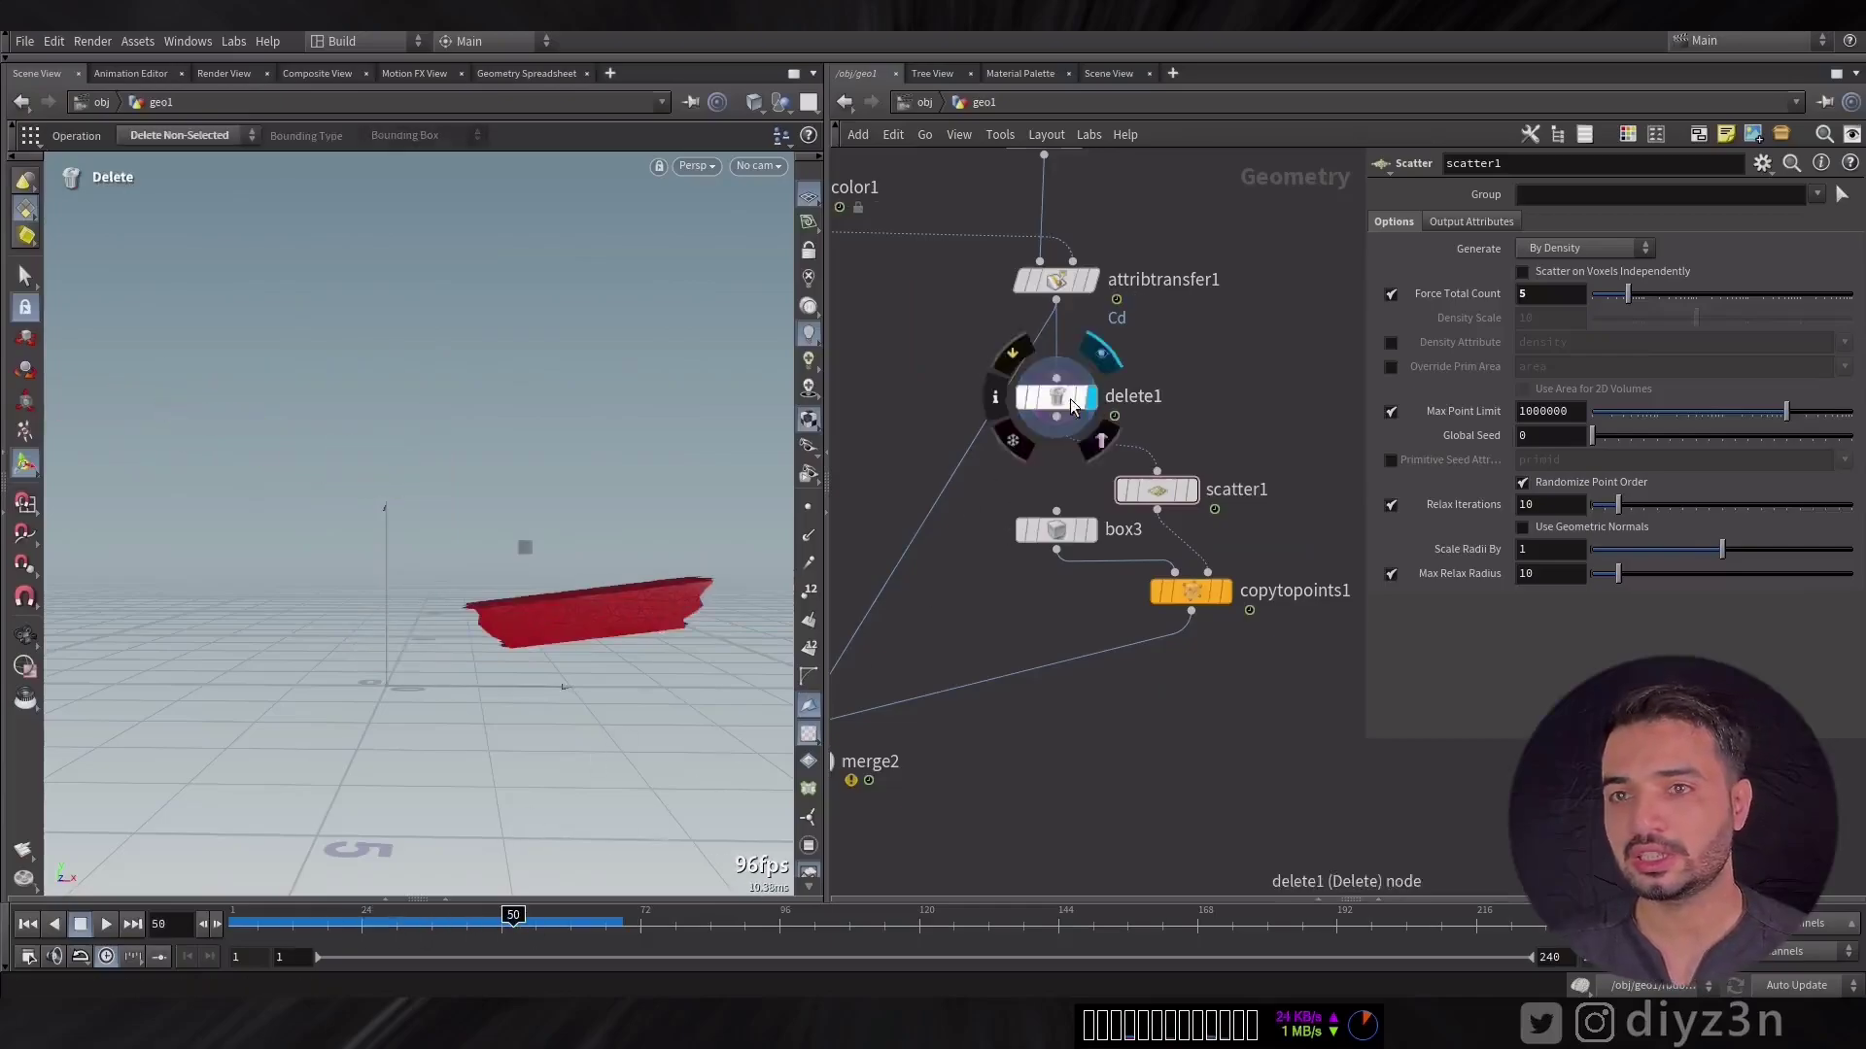
key("Delete")
left_click(1224, 591)
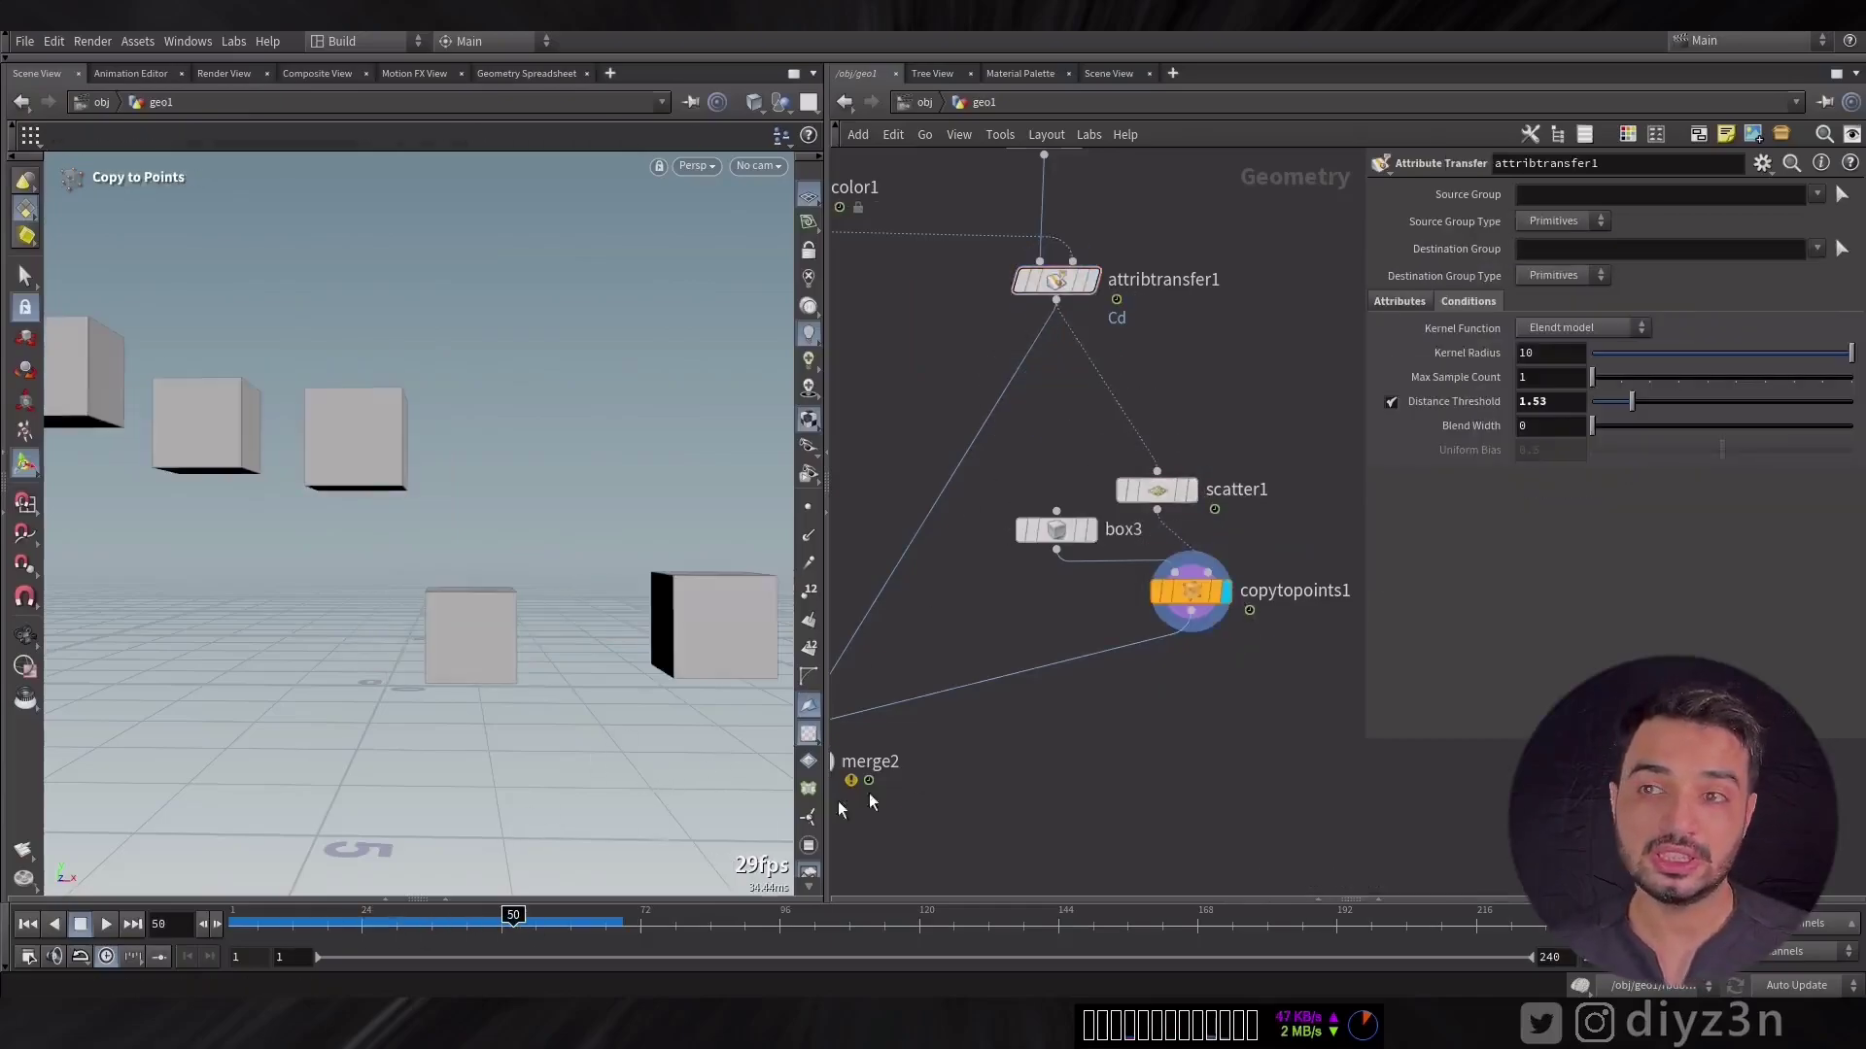
middle_click_drag(1226, 622, 1356, 583)
left_click(954, 724)
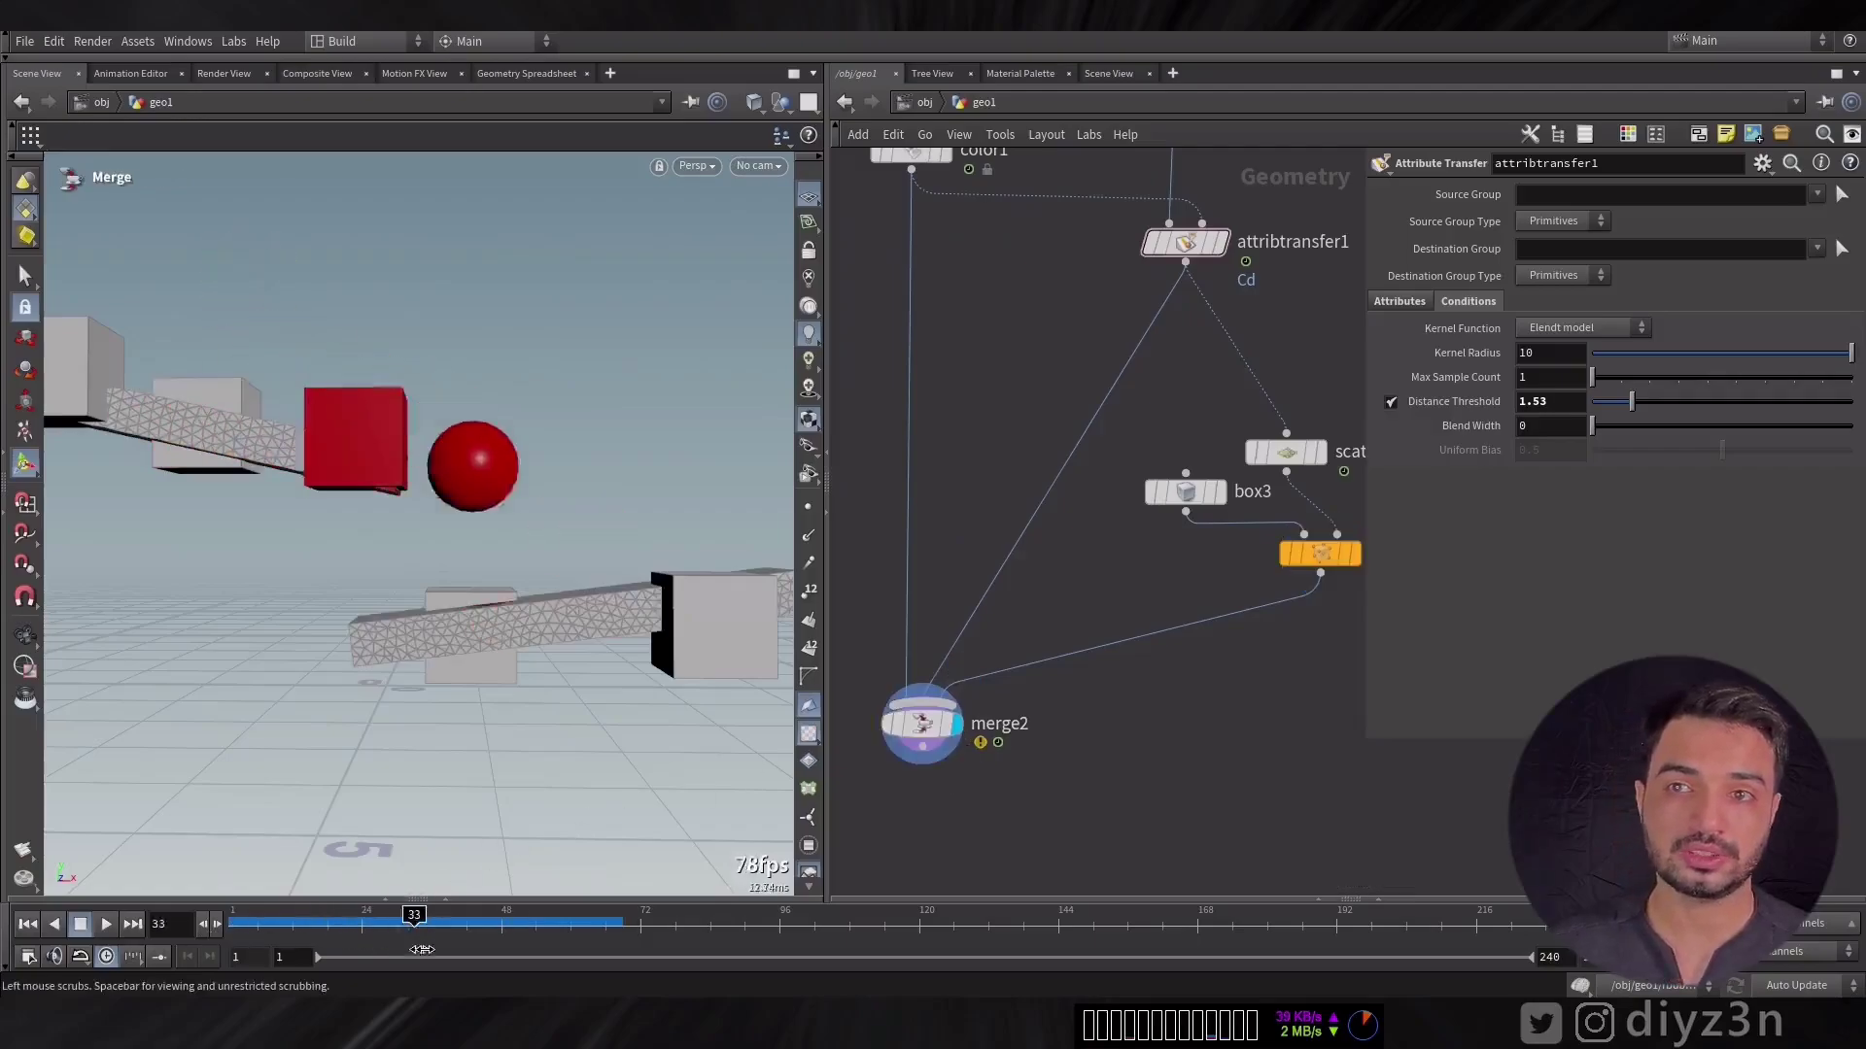
middle_click_drag(1224, 402, 1100, 449)
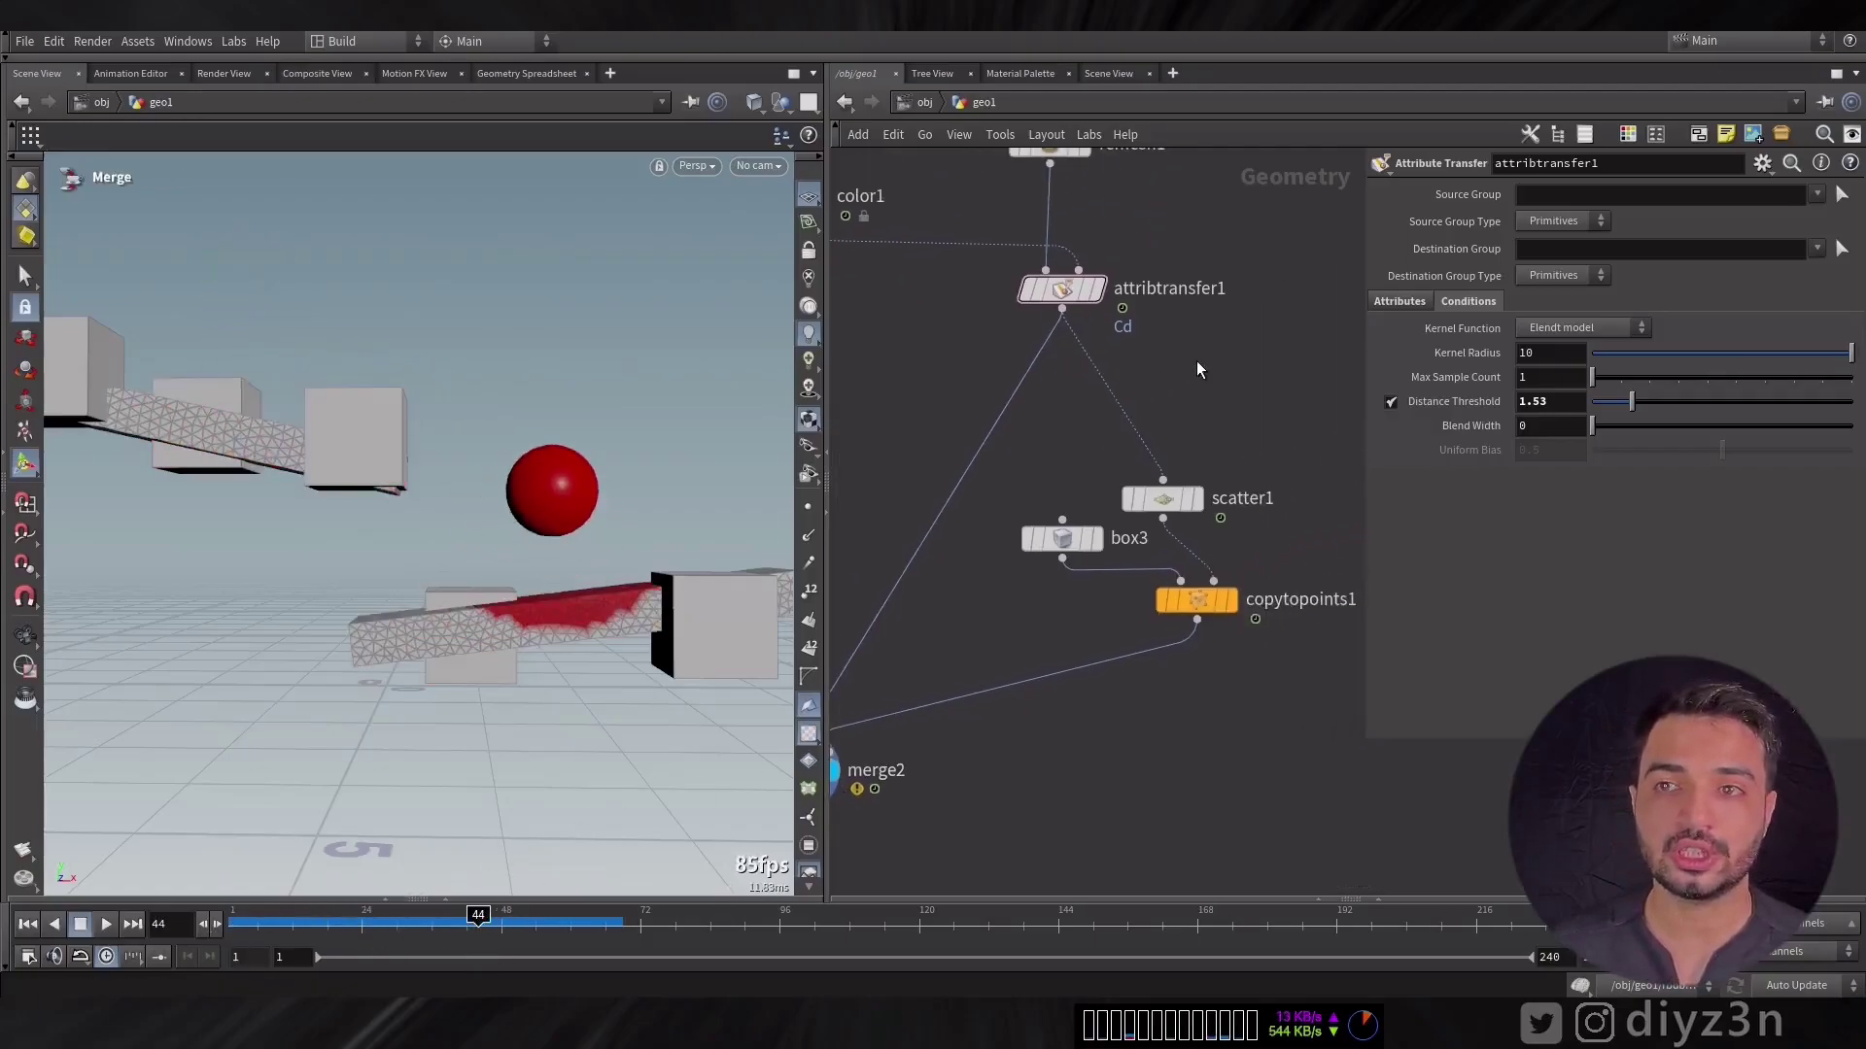
Step: Add an Attribute Adjust Float after the transfer that always sets pscale to 0.64
key("Tab")
type("flo")
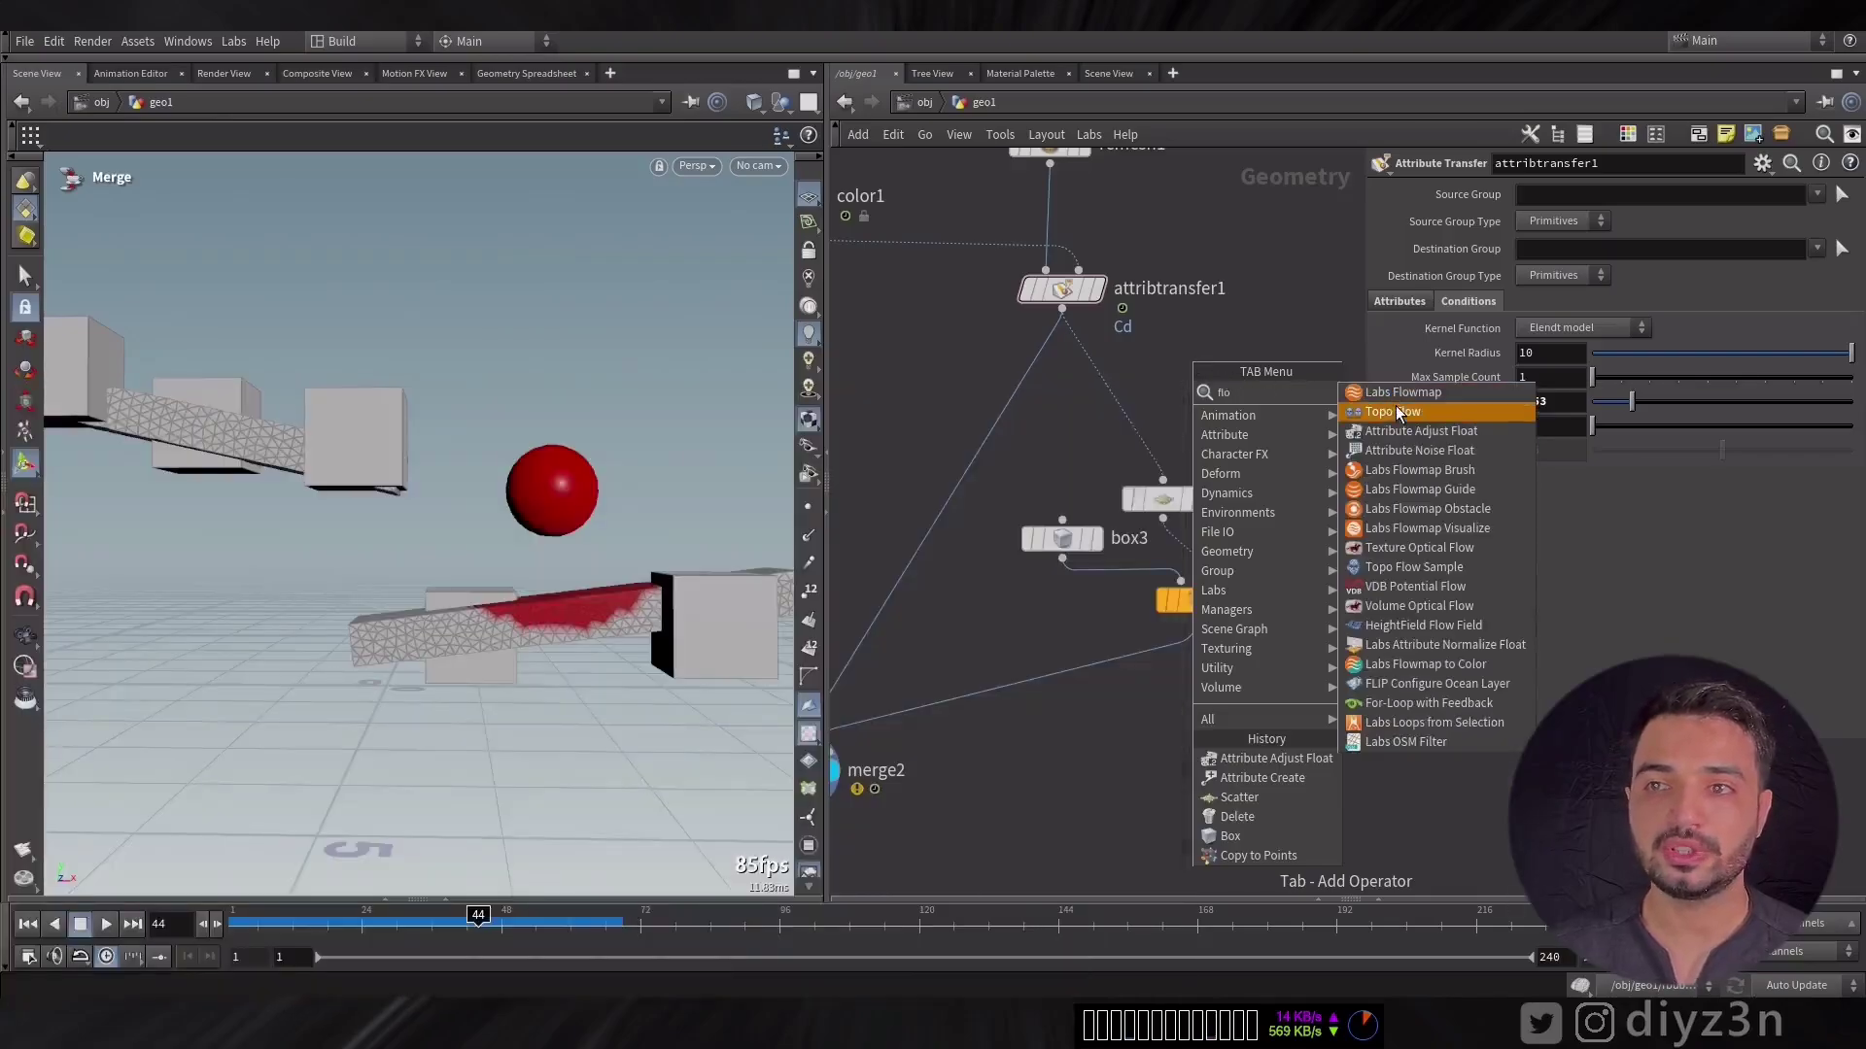
left_click(1415, 436)
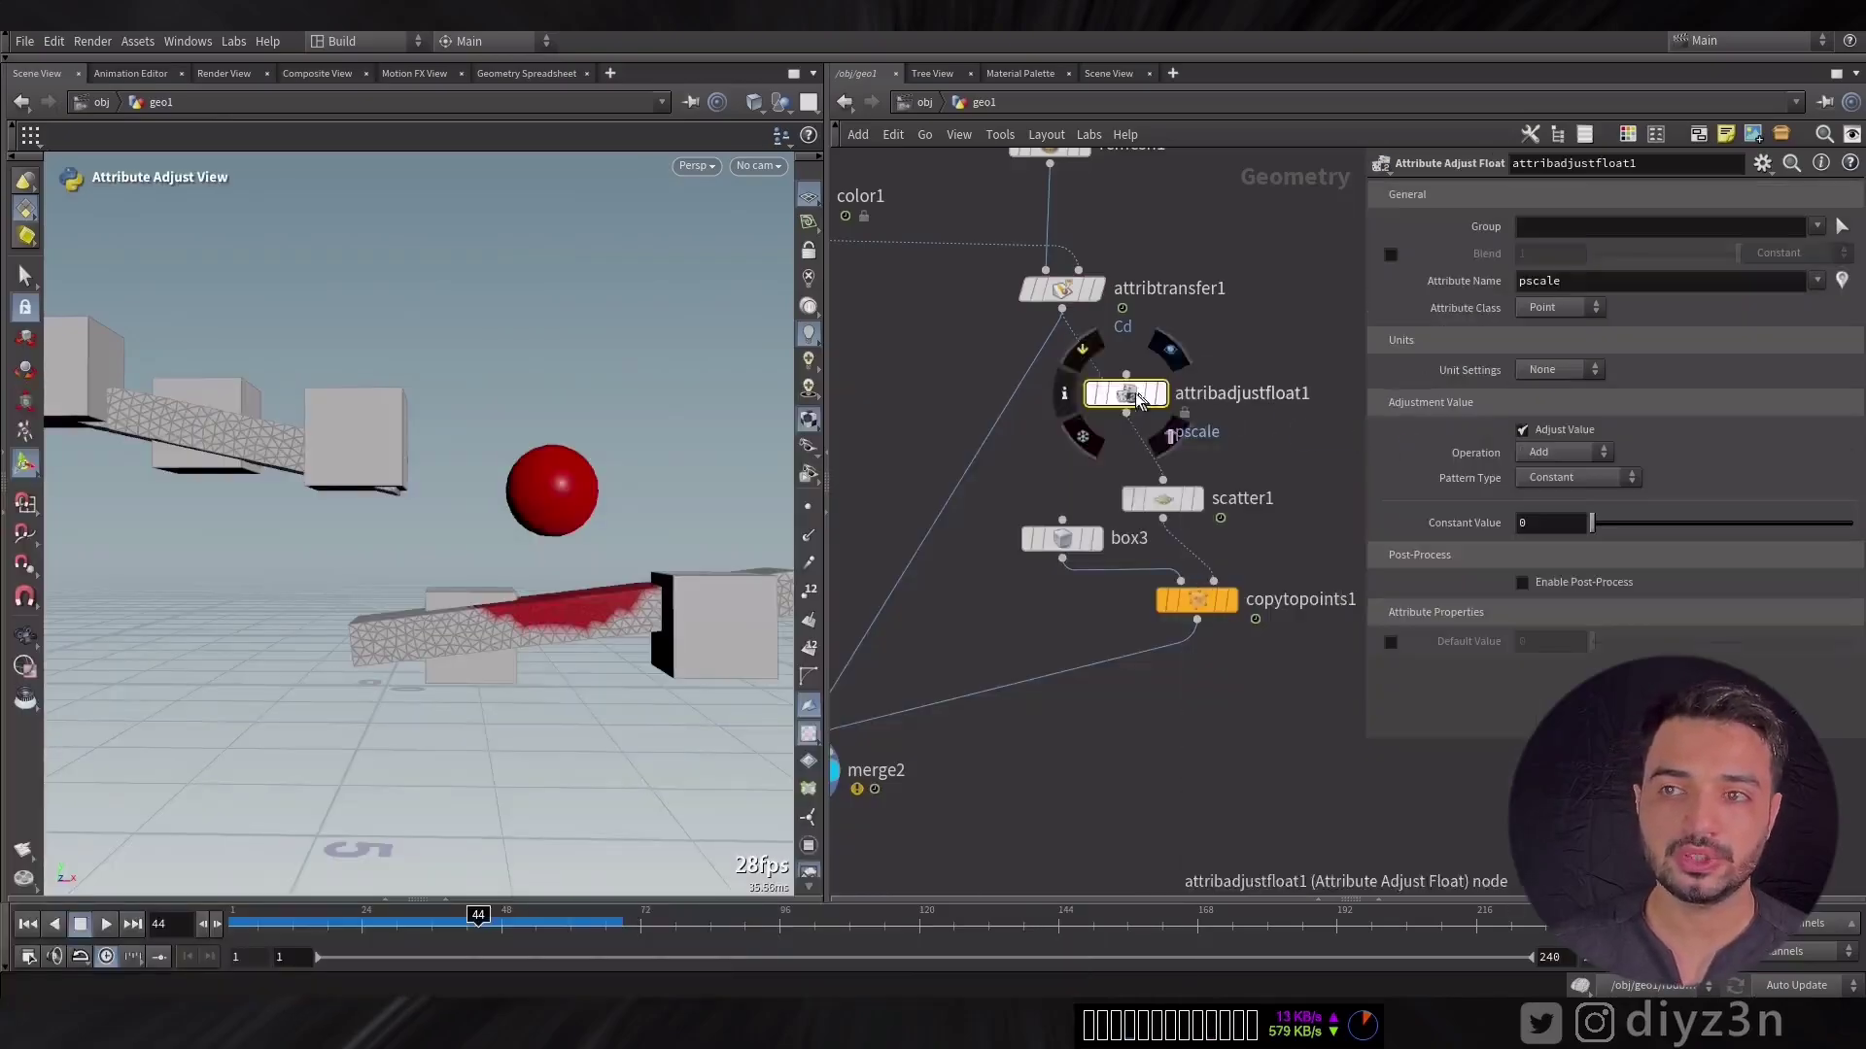
left_click(1555, 493)
left_click_drag(1592, 523, 1627, 537)
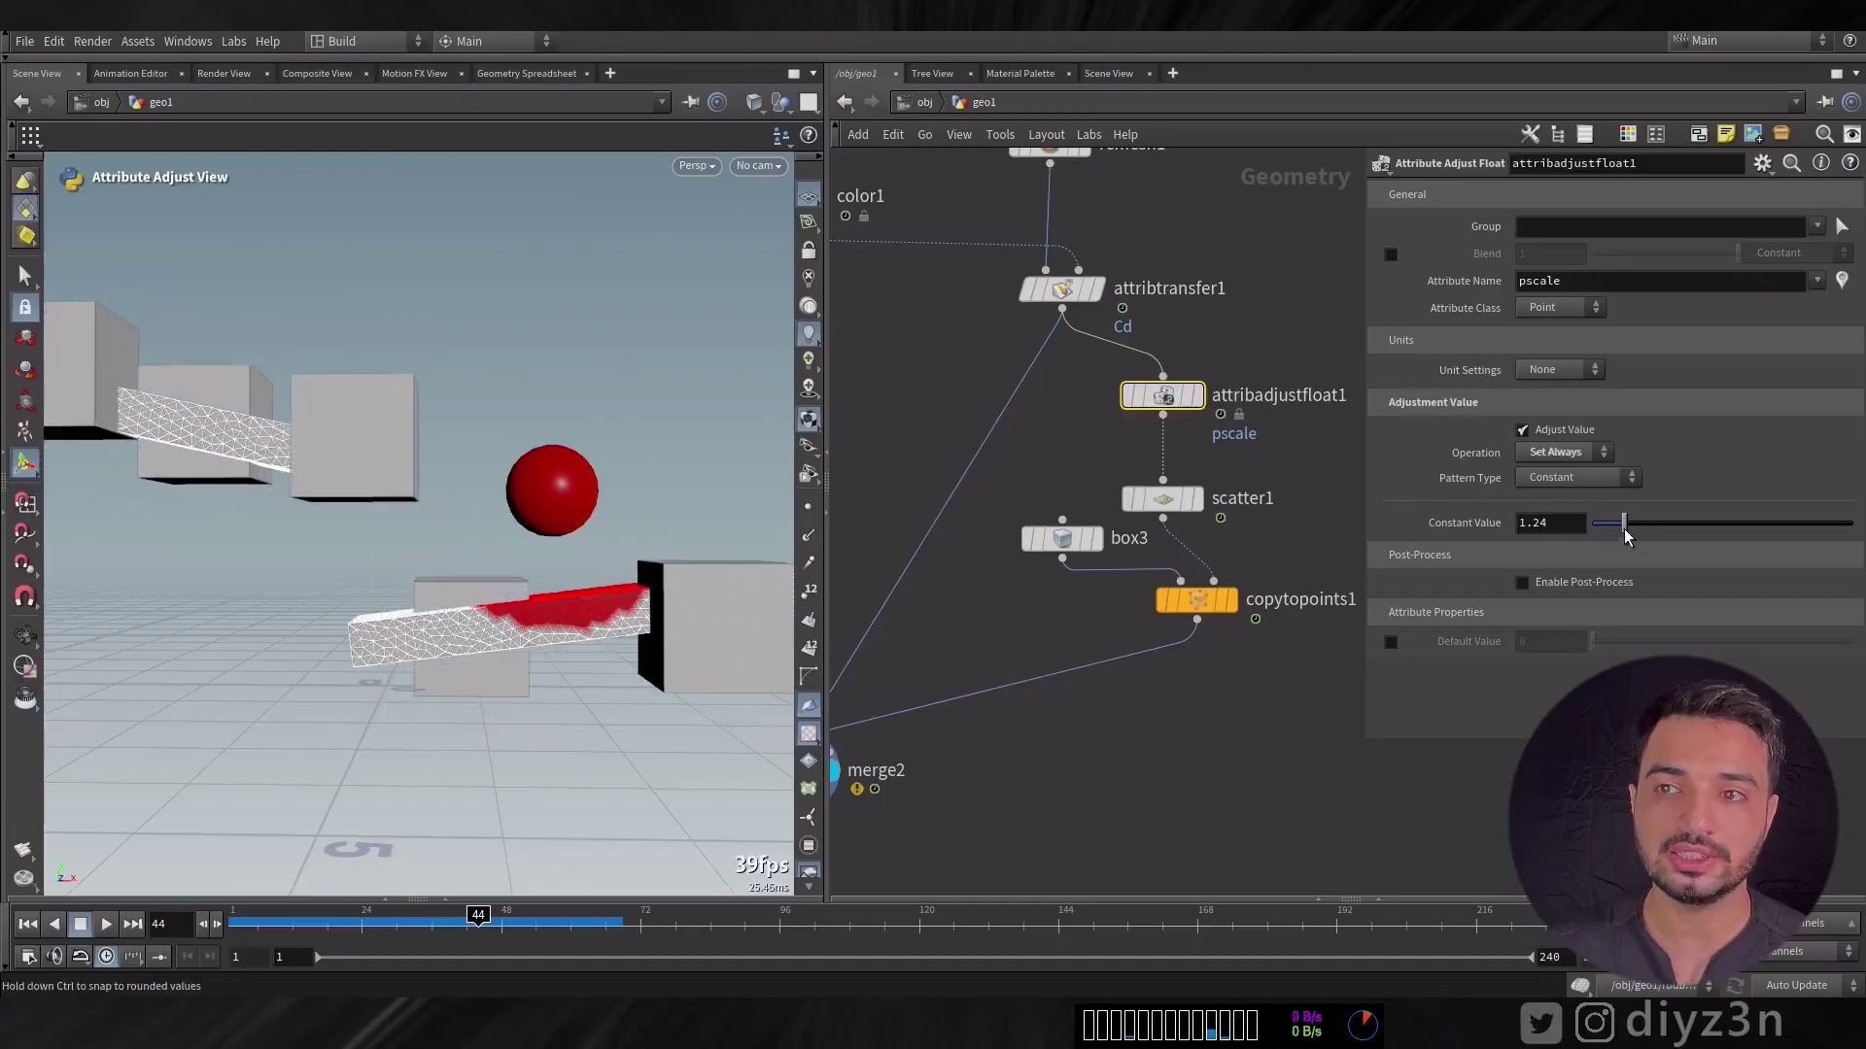
left_click(1165, 503)
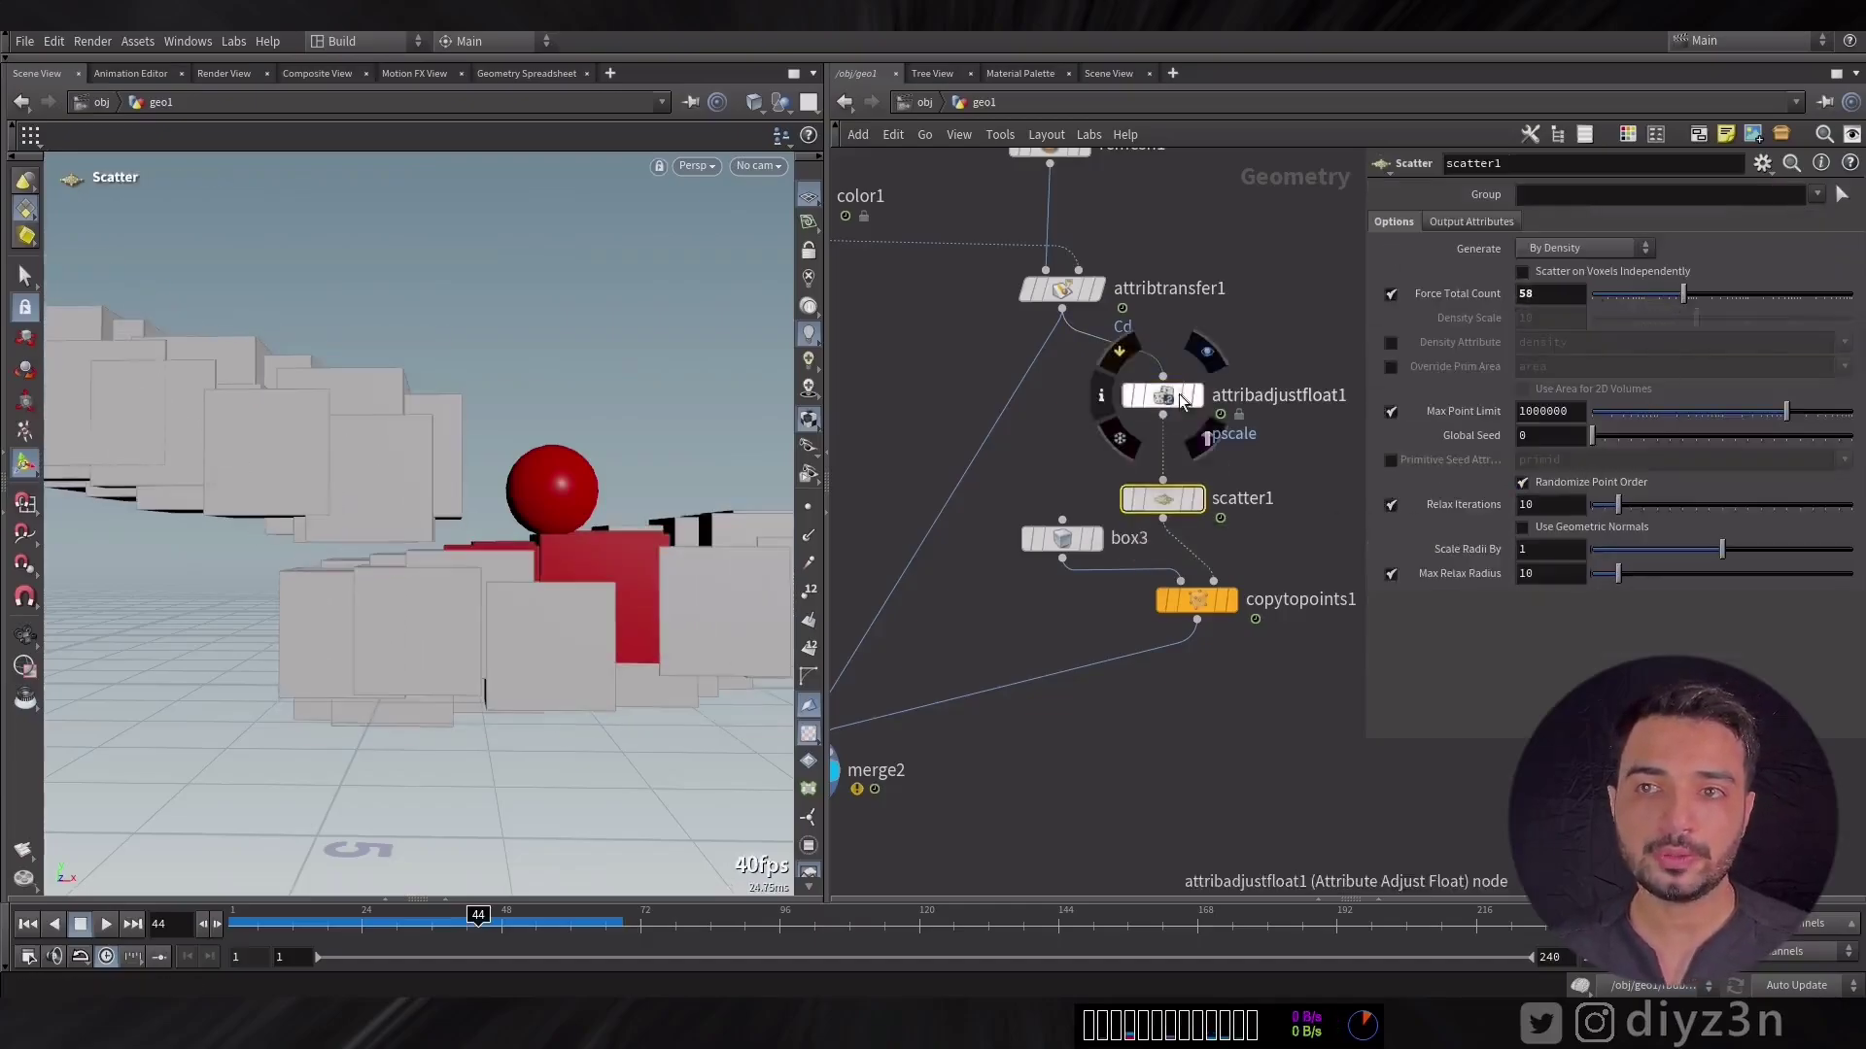
left_click(1171, 395)
left_click_drag(1624, 523, 1608, 523)
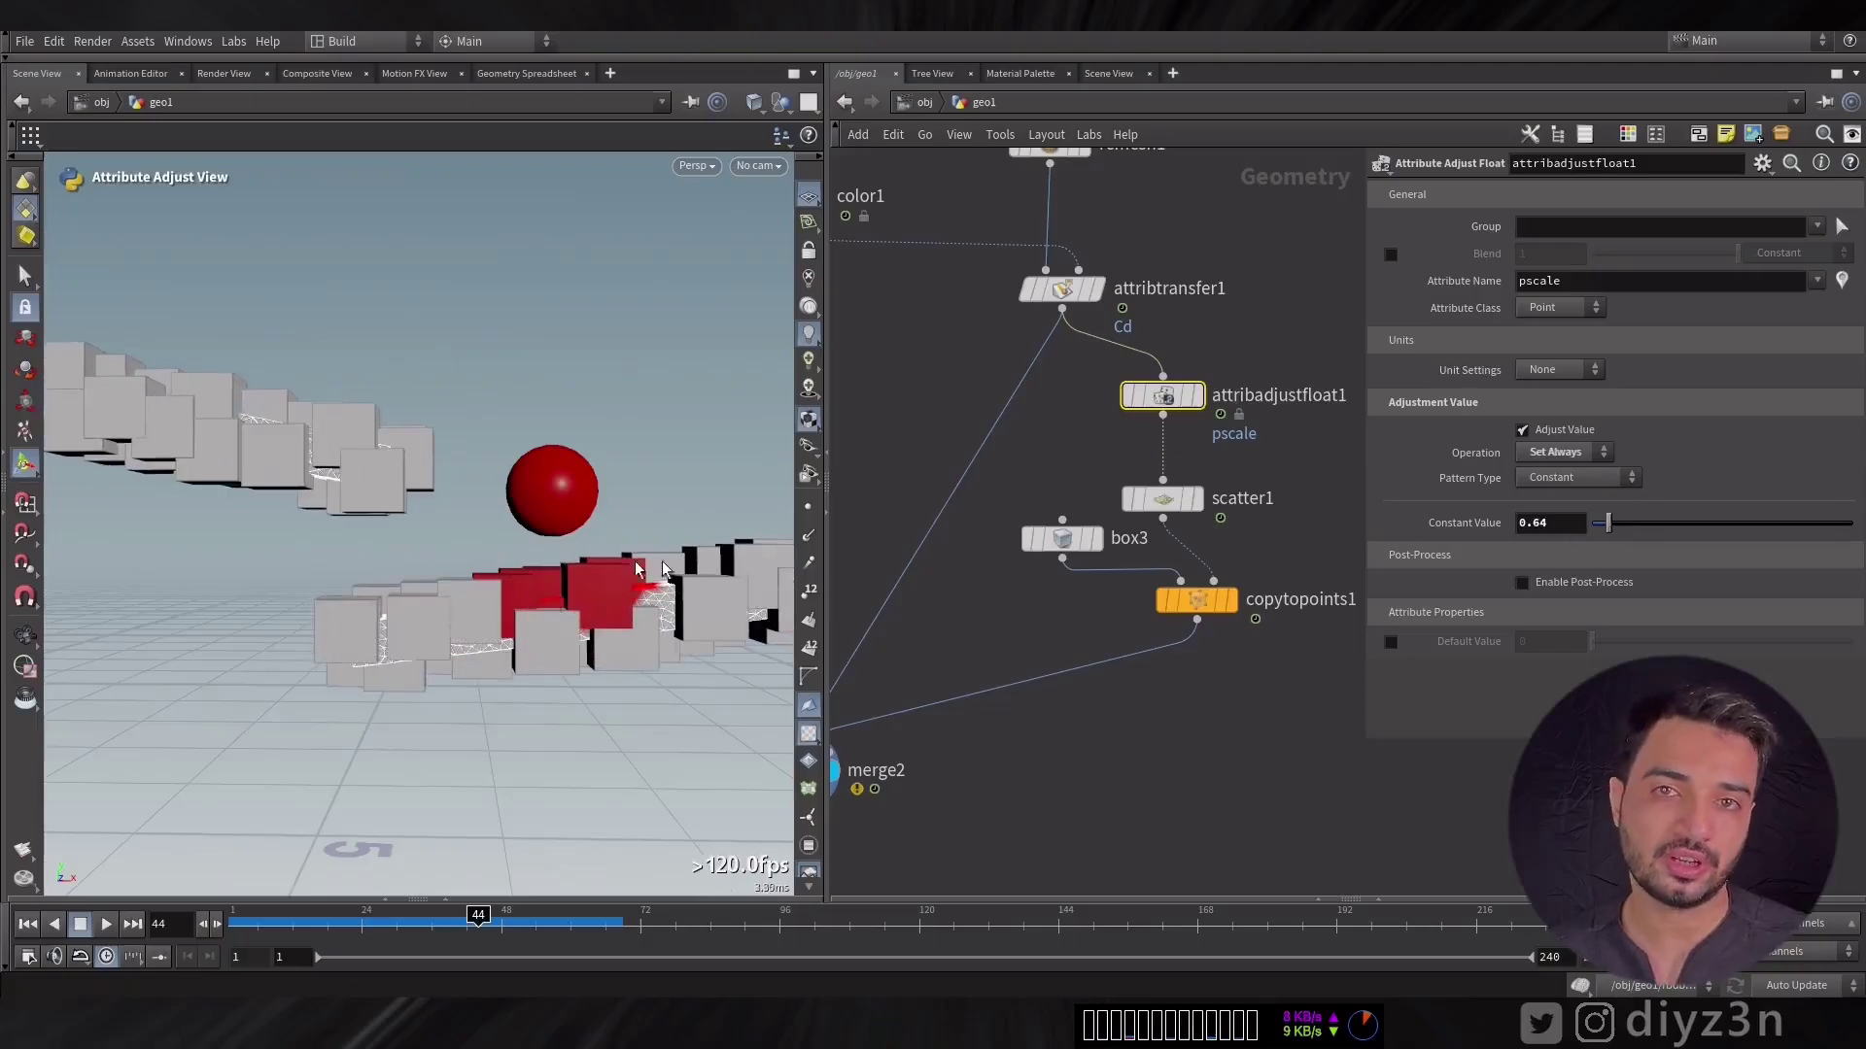
Step: Delete the color1 node that tints the sphere red
middle_click_drag(1073, 427, 1237, 541)
left_click(947, 327)
key("Delete")
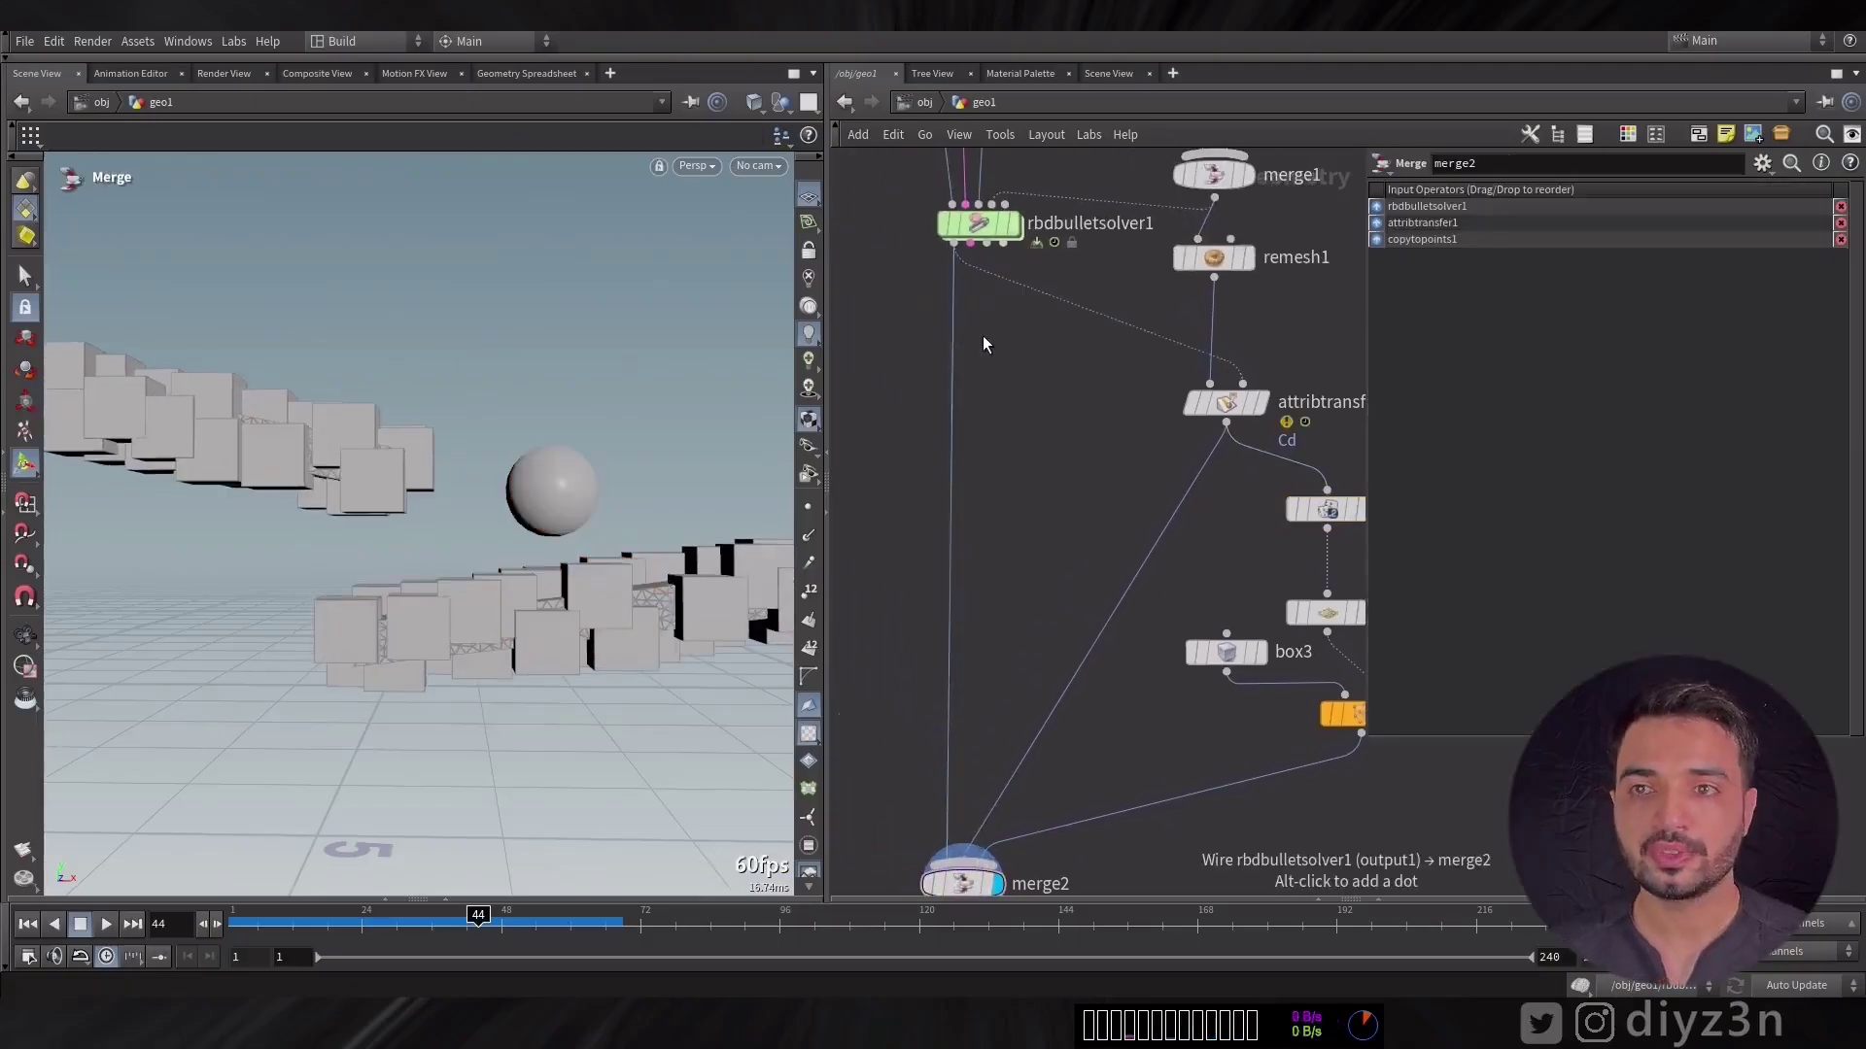
Step: Add an Attribute Create node below the solver named $OS, creating the GRT attribute
key("Tab")
type("cre")
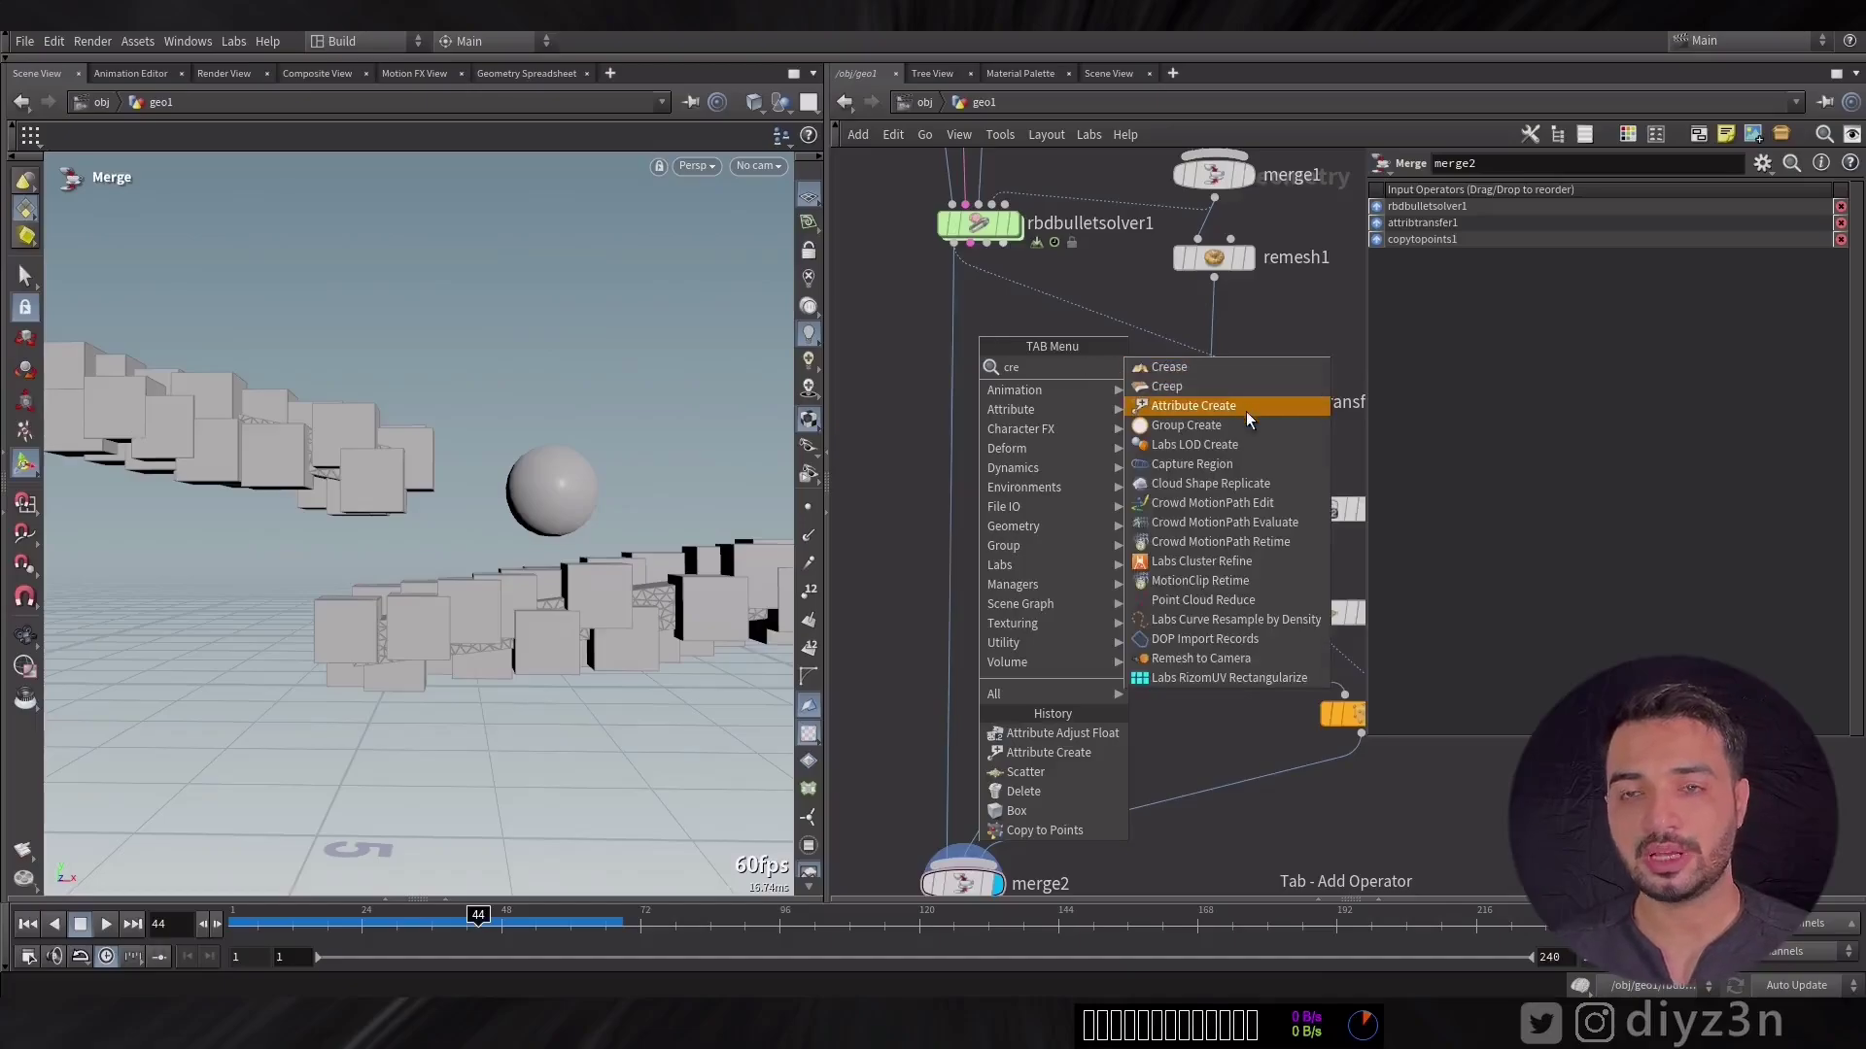
left_click(1194, 406)
left_click(947, 340)
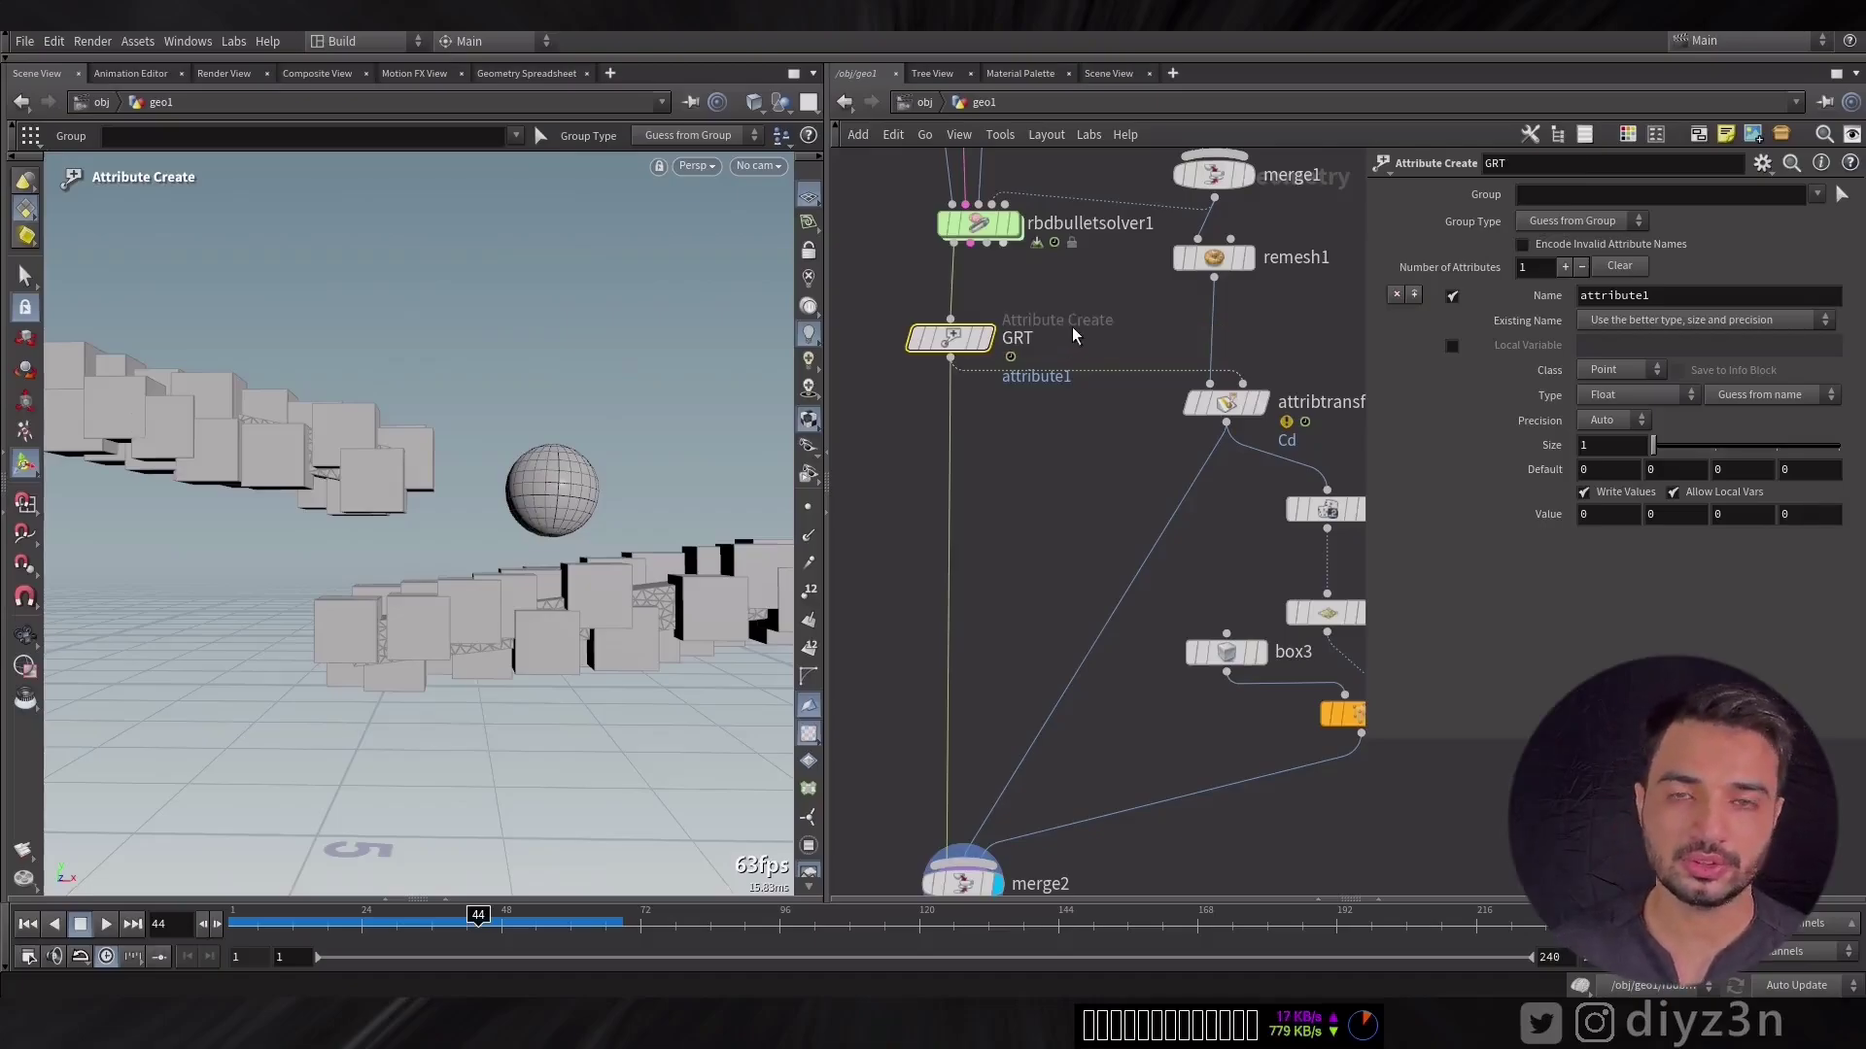
type("$")
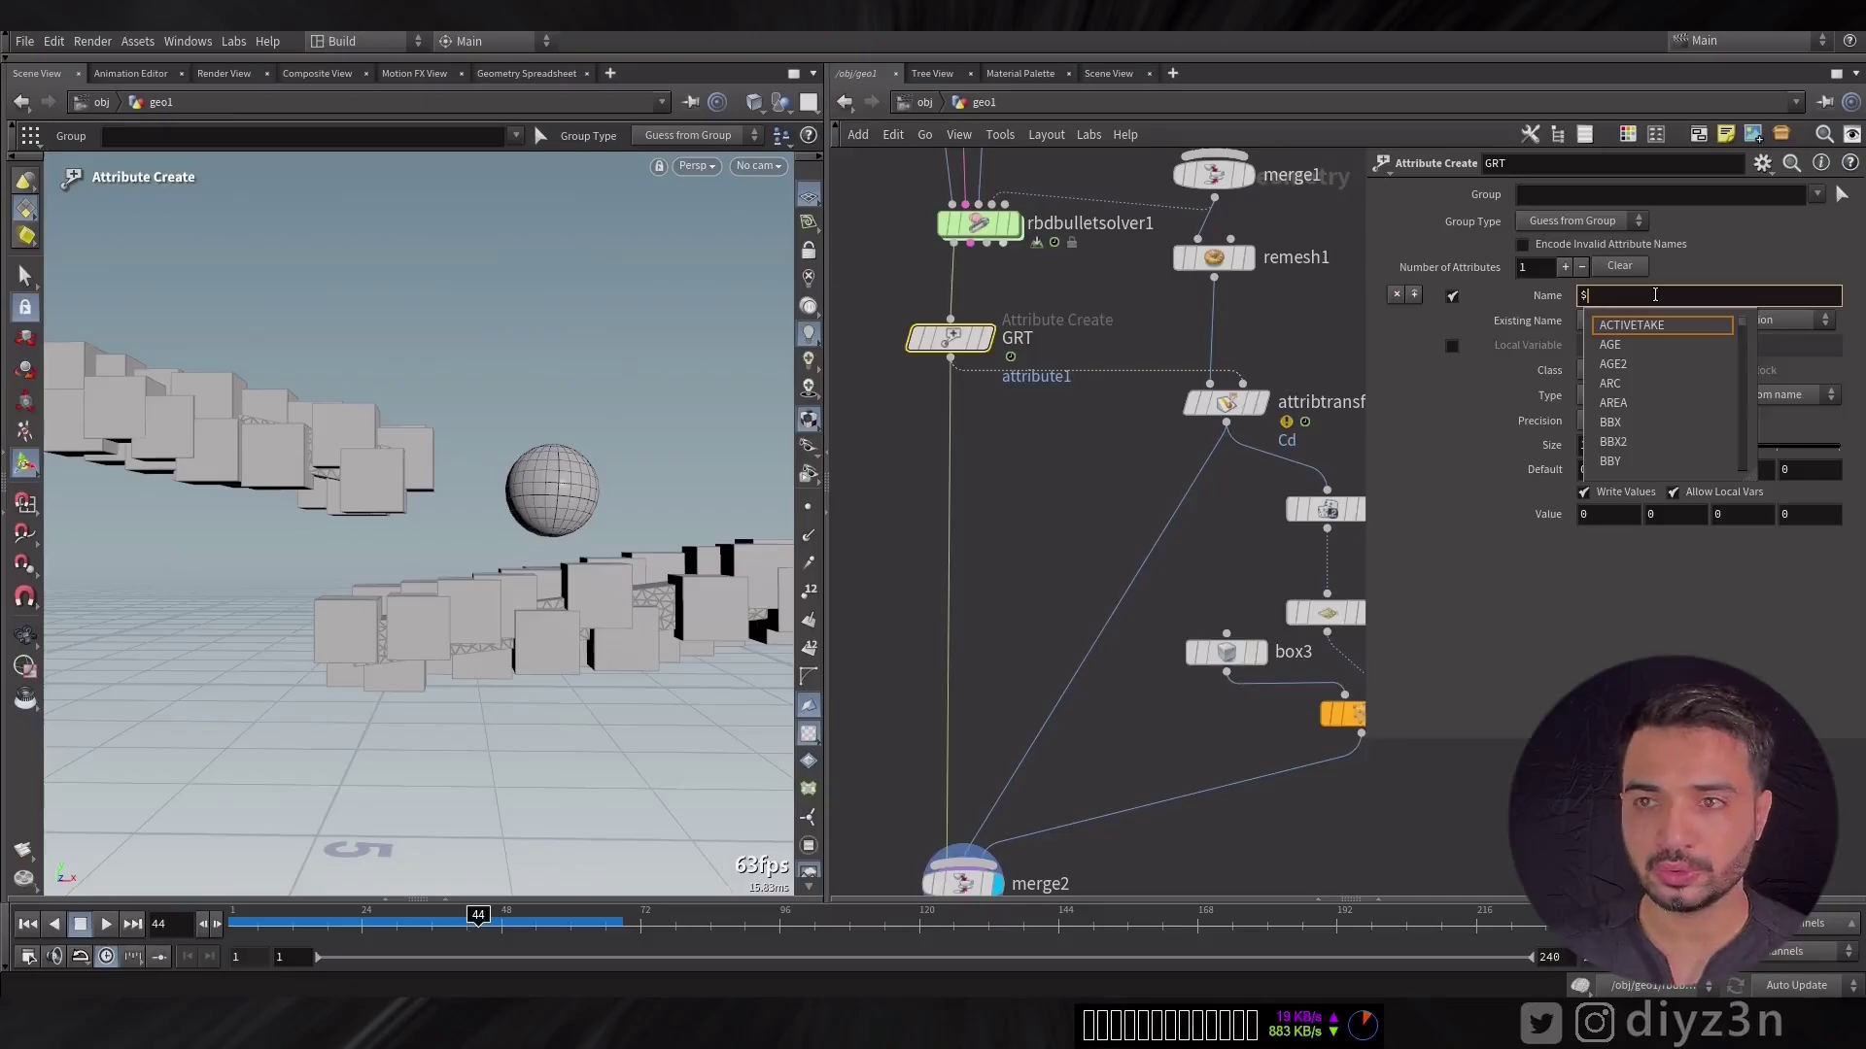
type("OS")
key("Return")
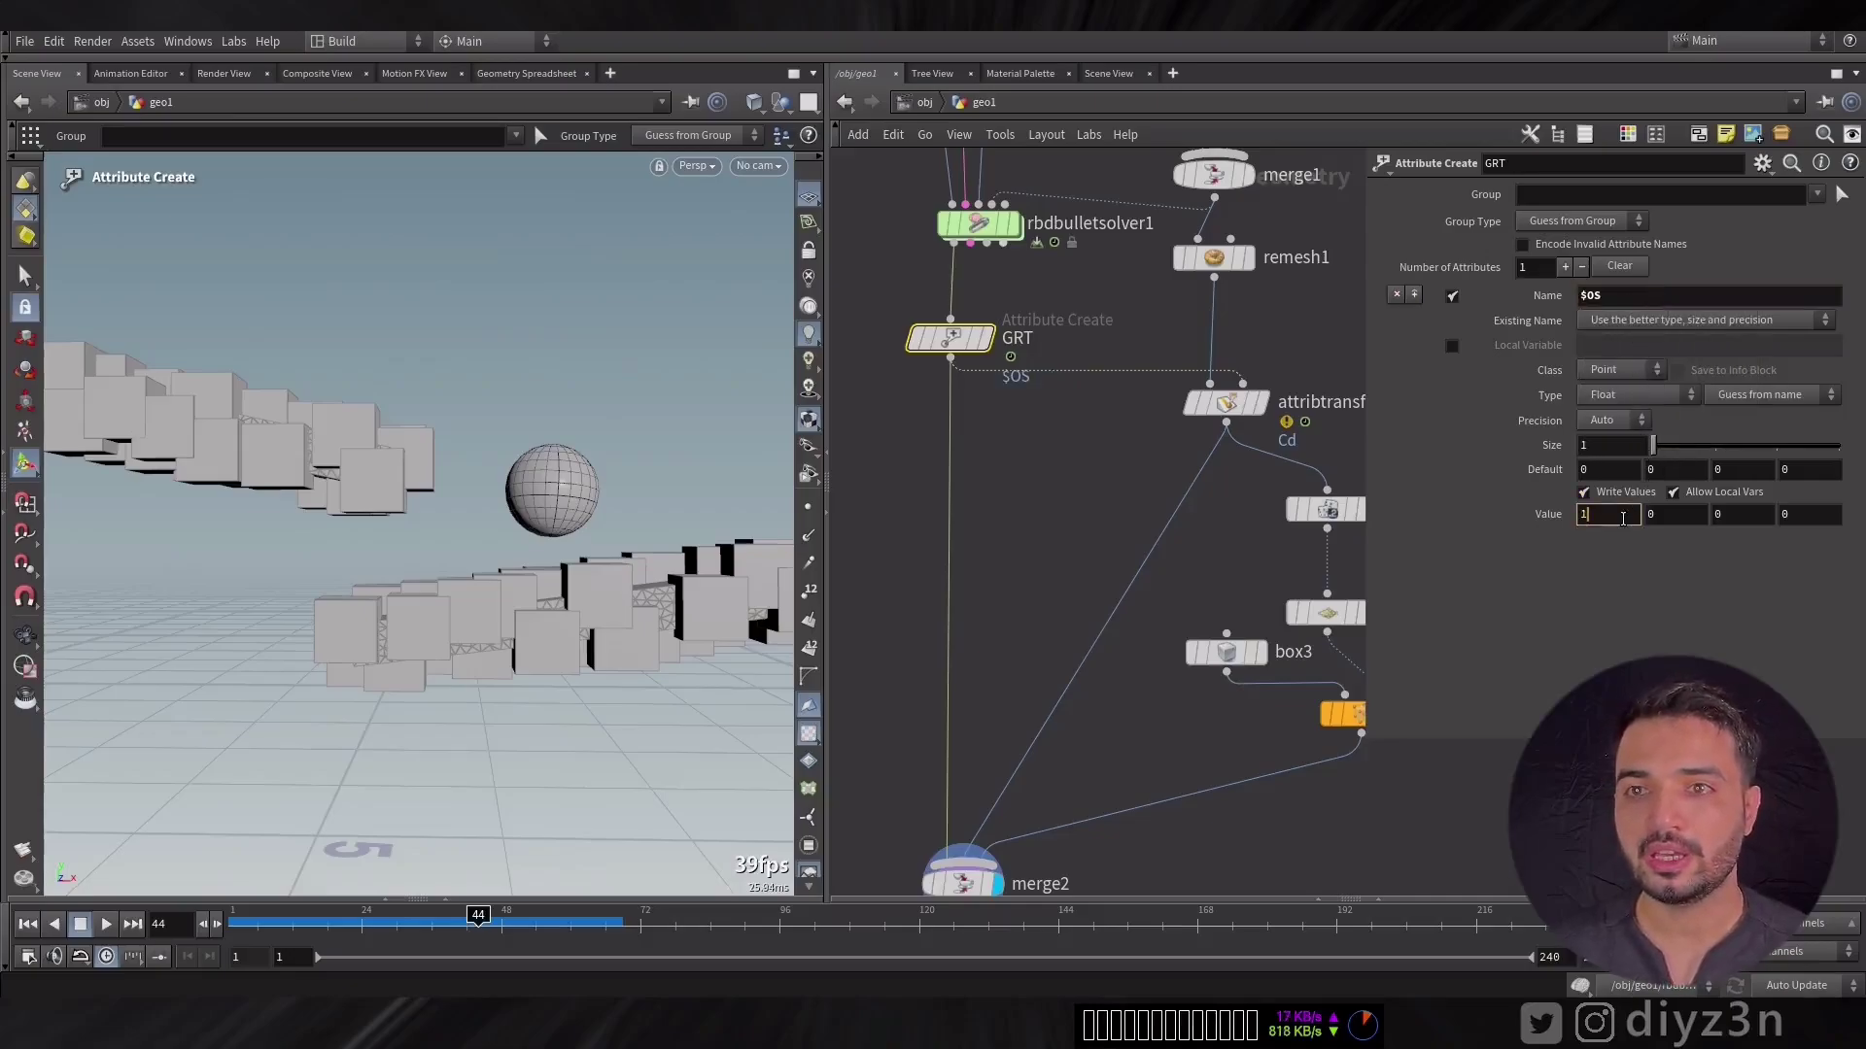
Step: Set the Attribute Transfer's point attribute to GRT and display its output
left_click(1226, 404)
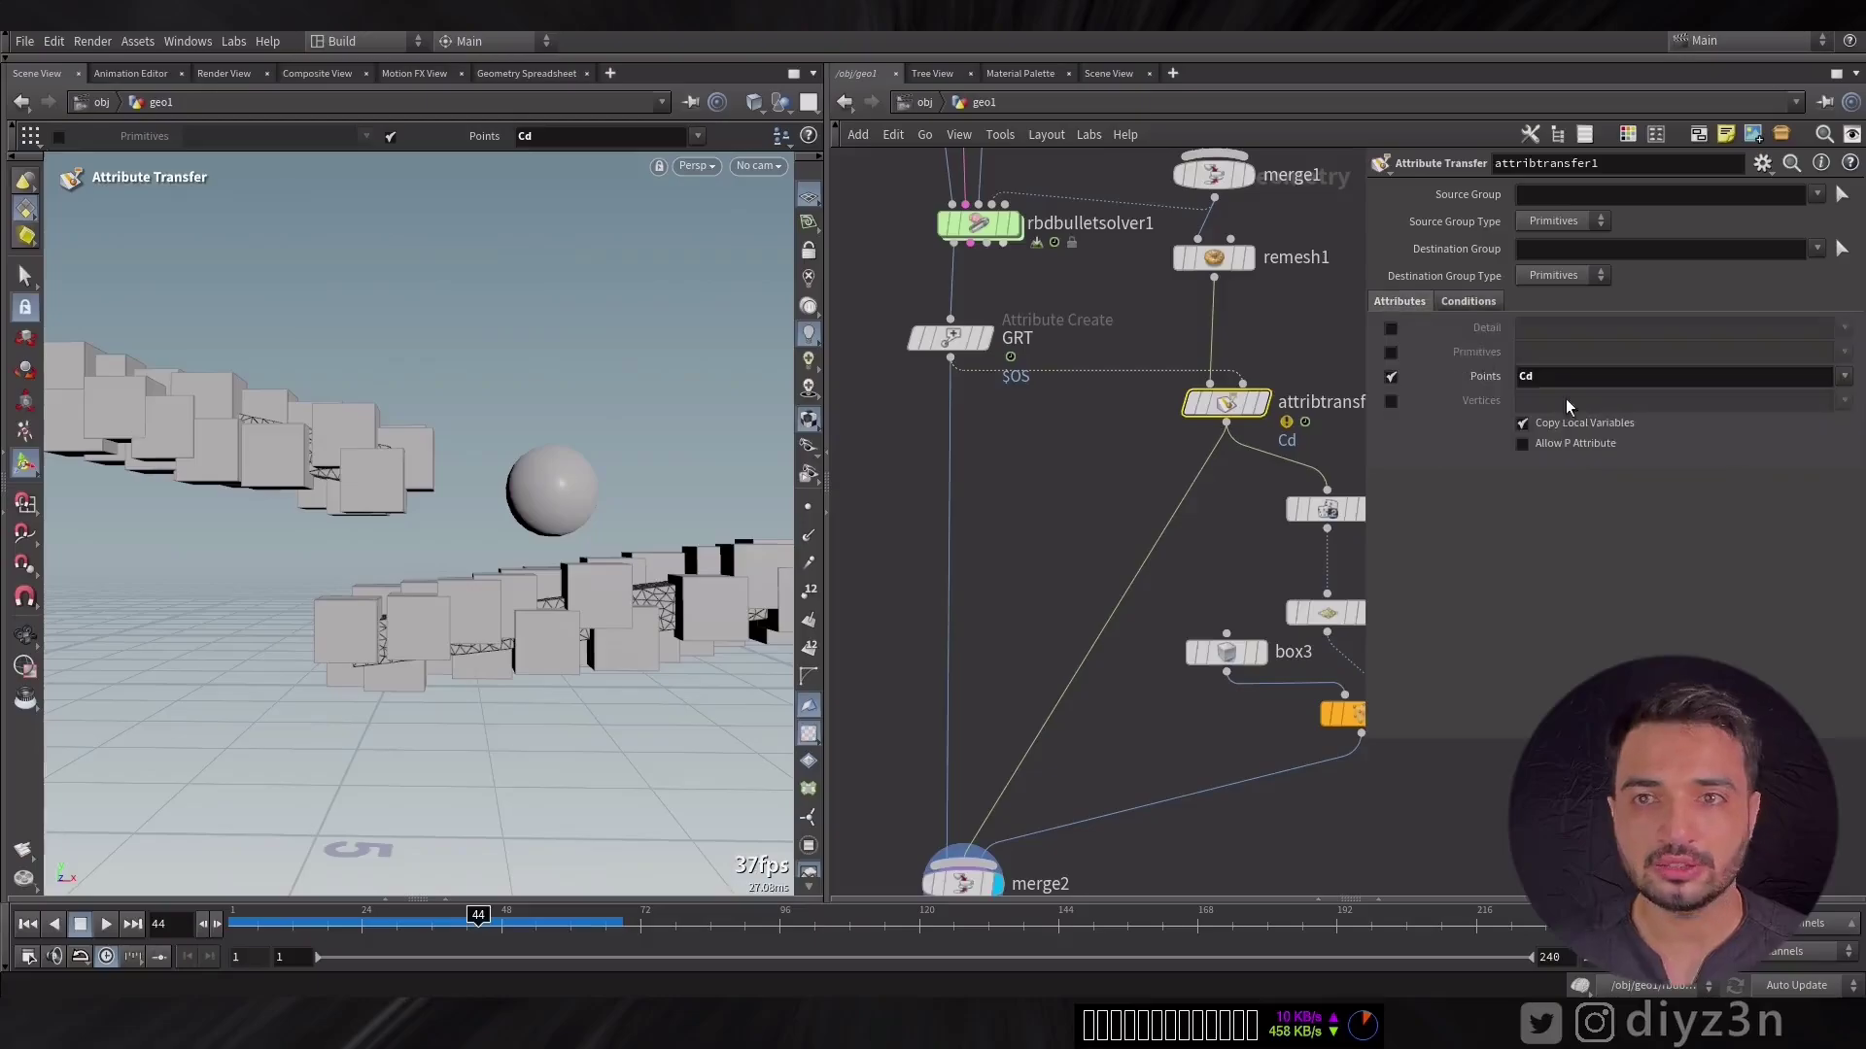
type("GRT")
key("Return")
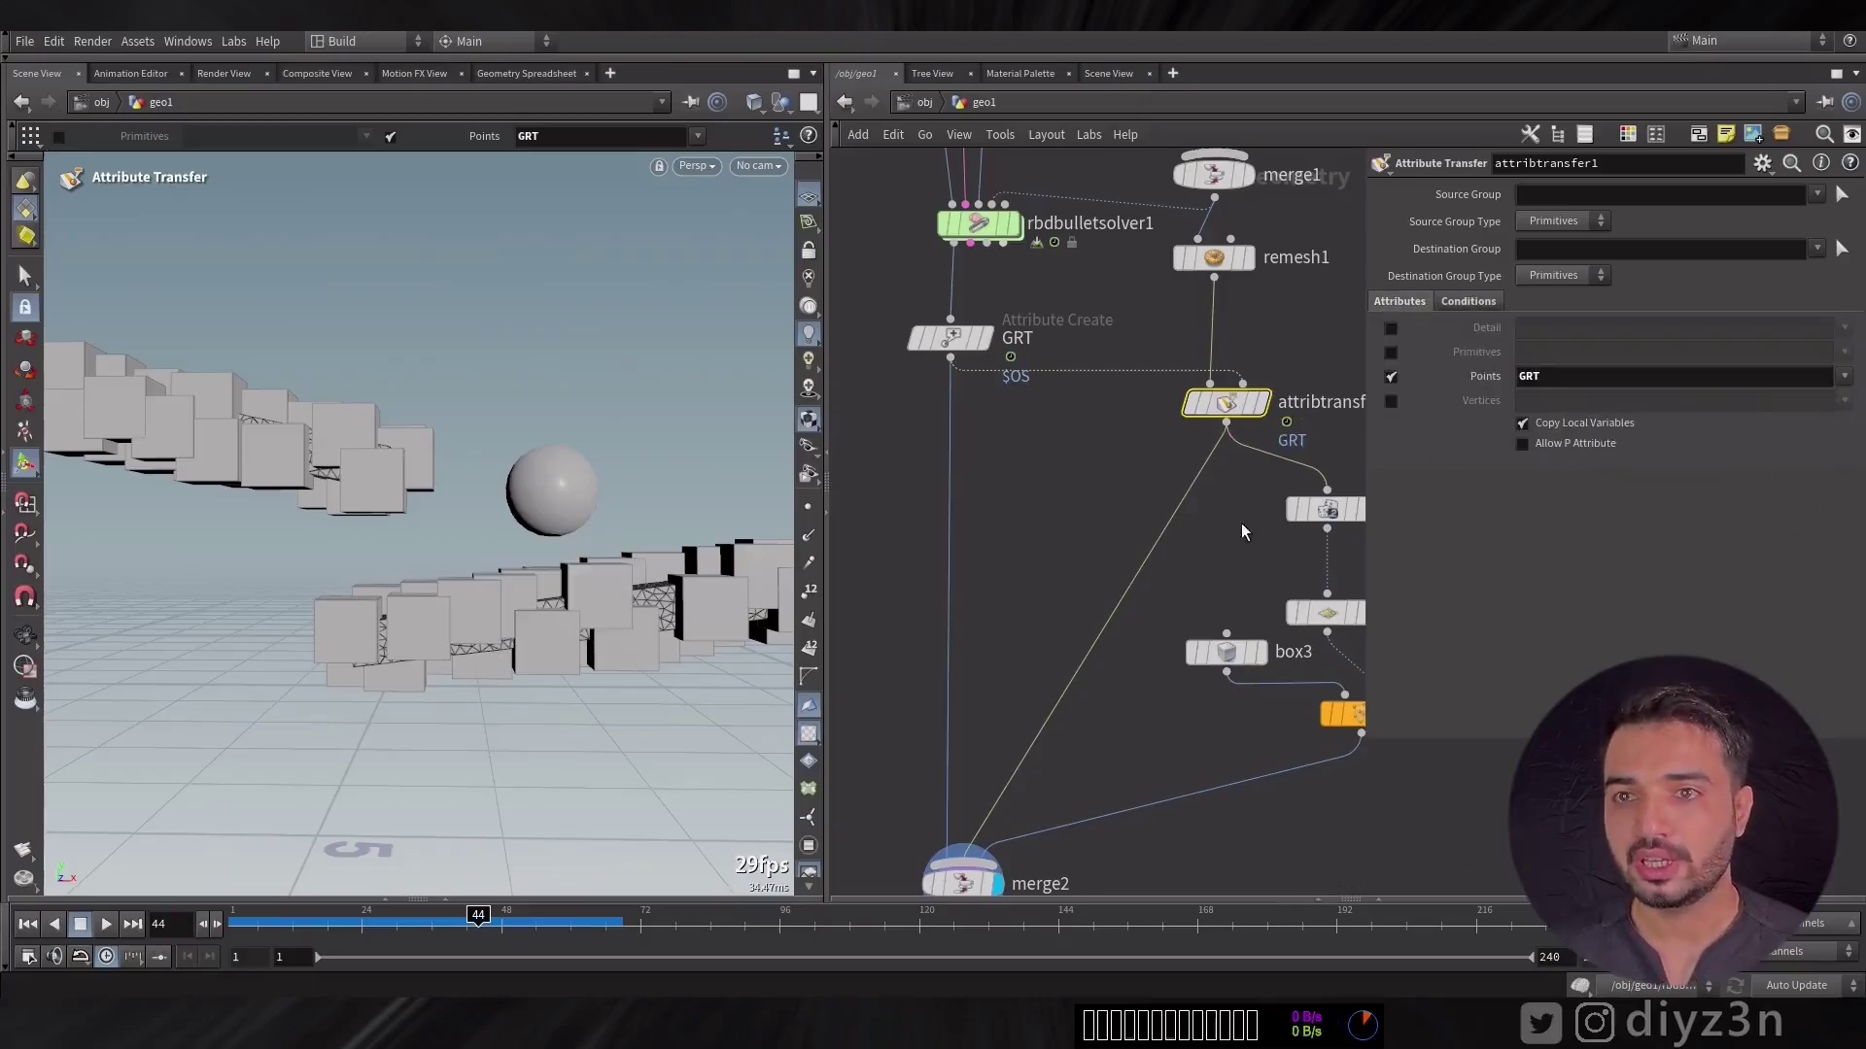
middle_click_drag(1240, 523, 1106, 399)
left_click(1095, 291)
middle_click(1096, 297)
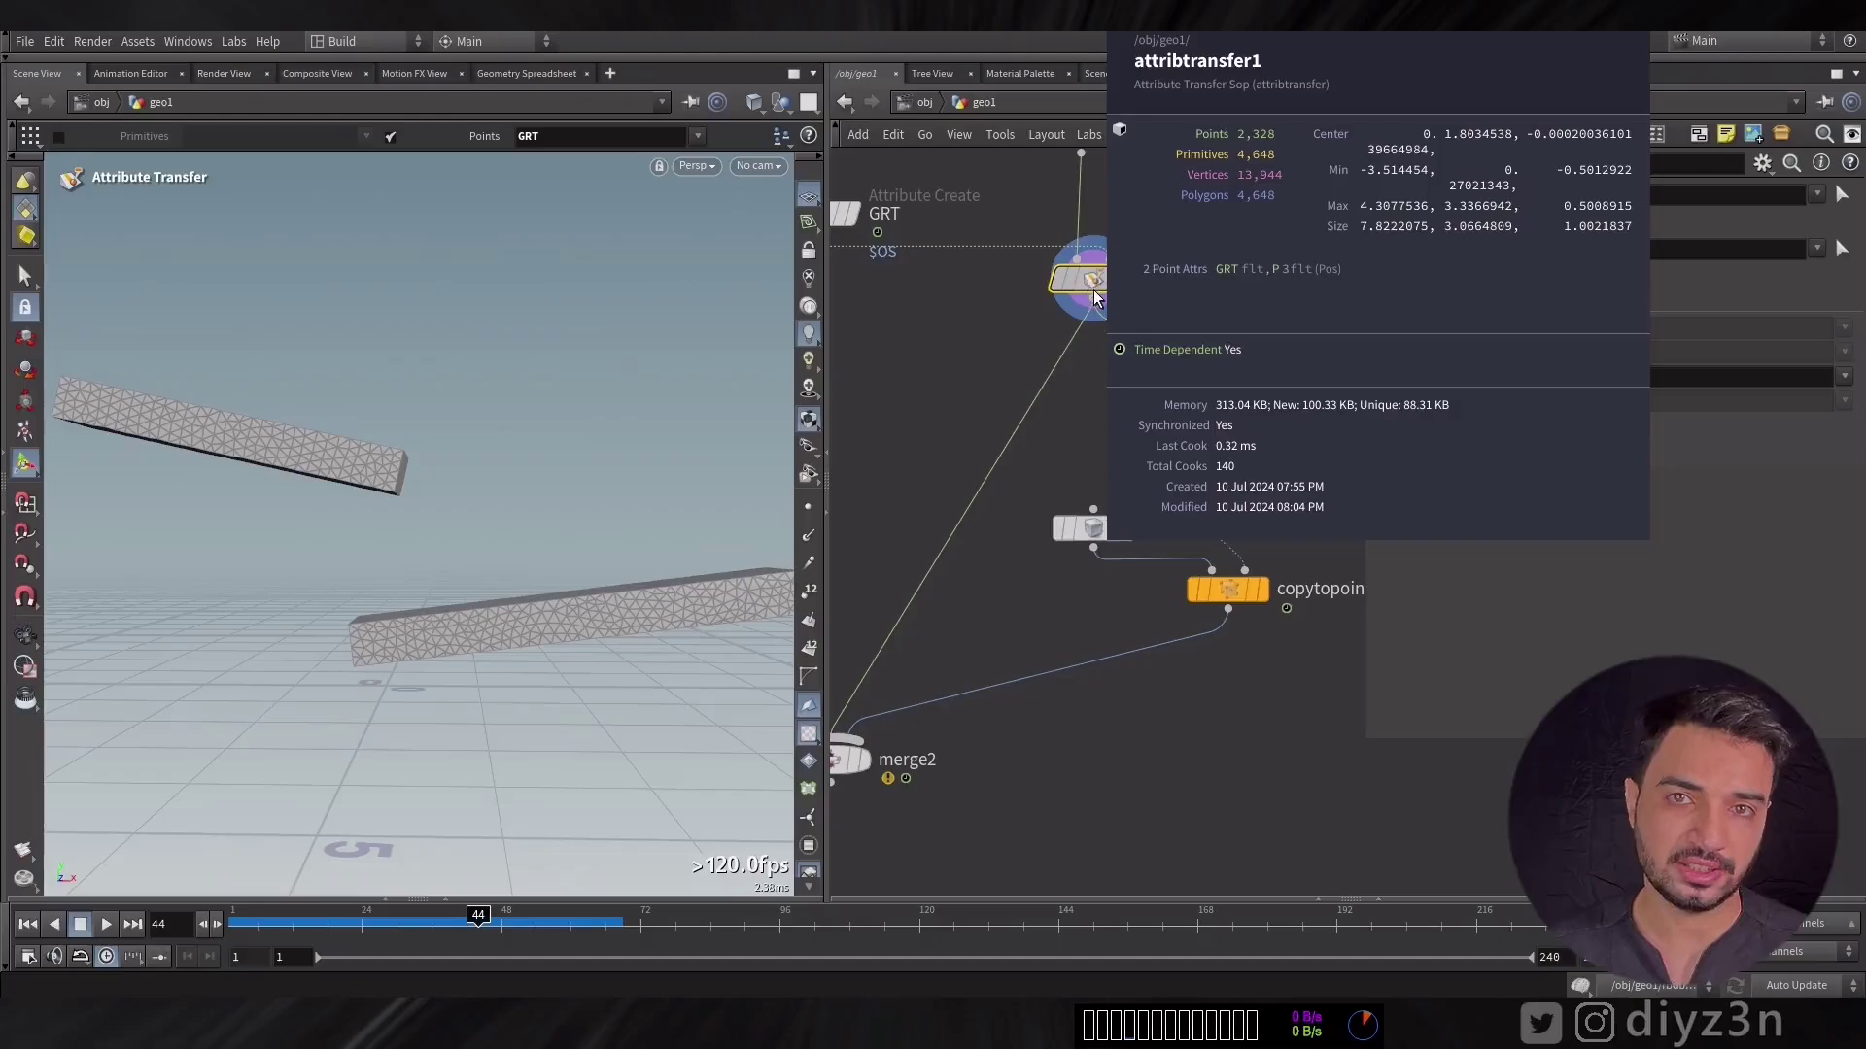
Step: Visualise the GRT attribute on the planks and step through frames to watch it spread
left_click(1027, 278)
left_click(1174, 322)
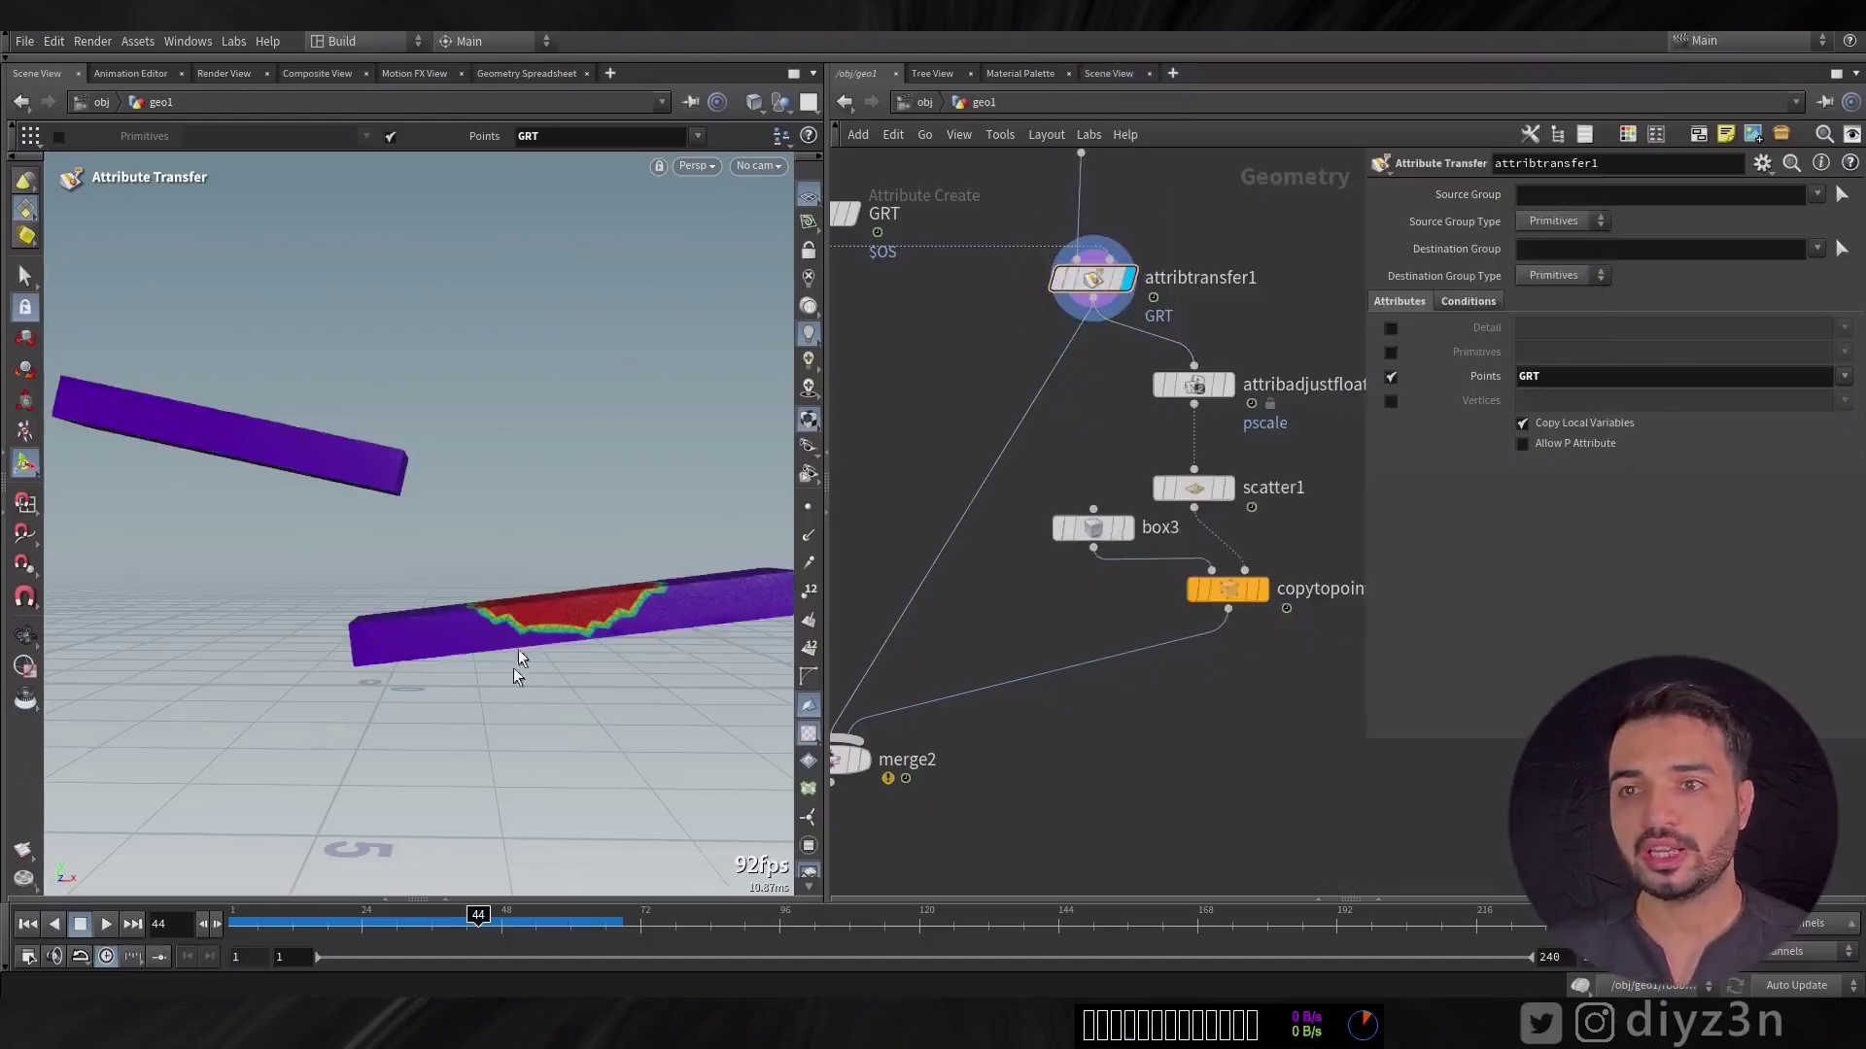
mouse_move(478, 914)
left_mouse_down()
mouse_move(250, 917)
mouse_move(502, 937)
left_mouse_up()
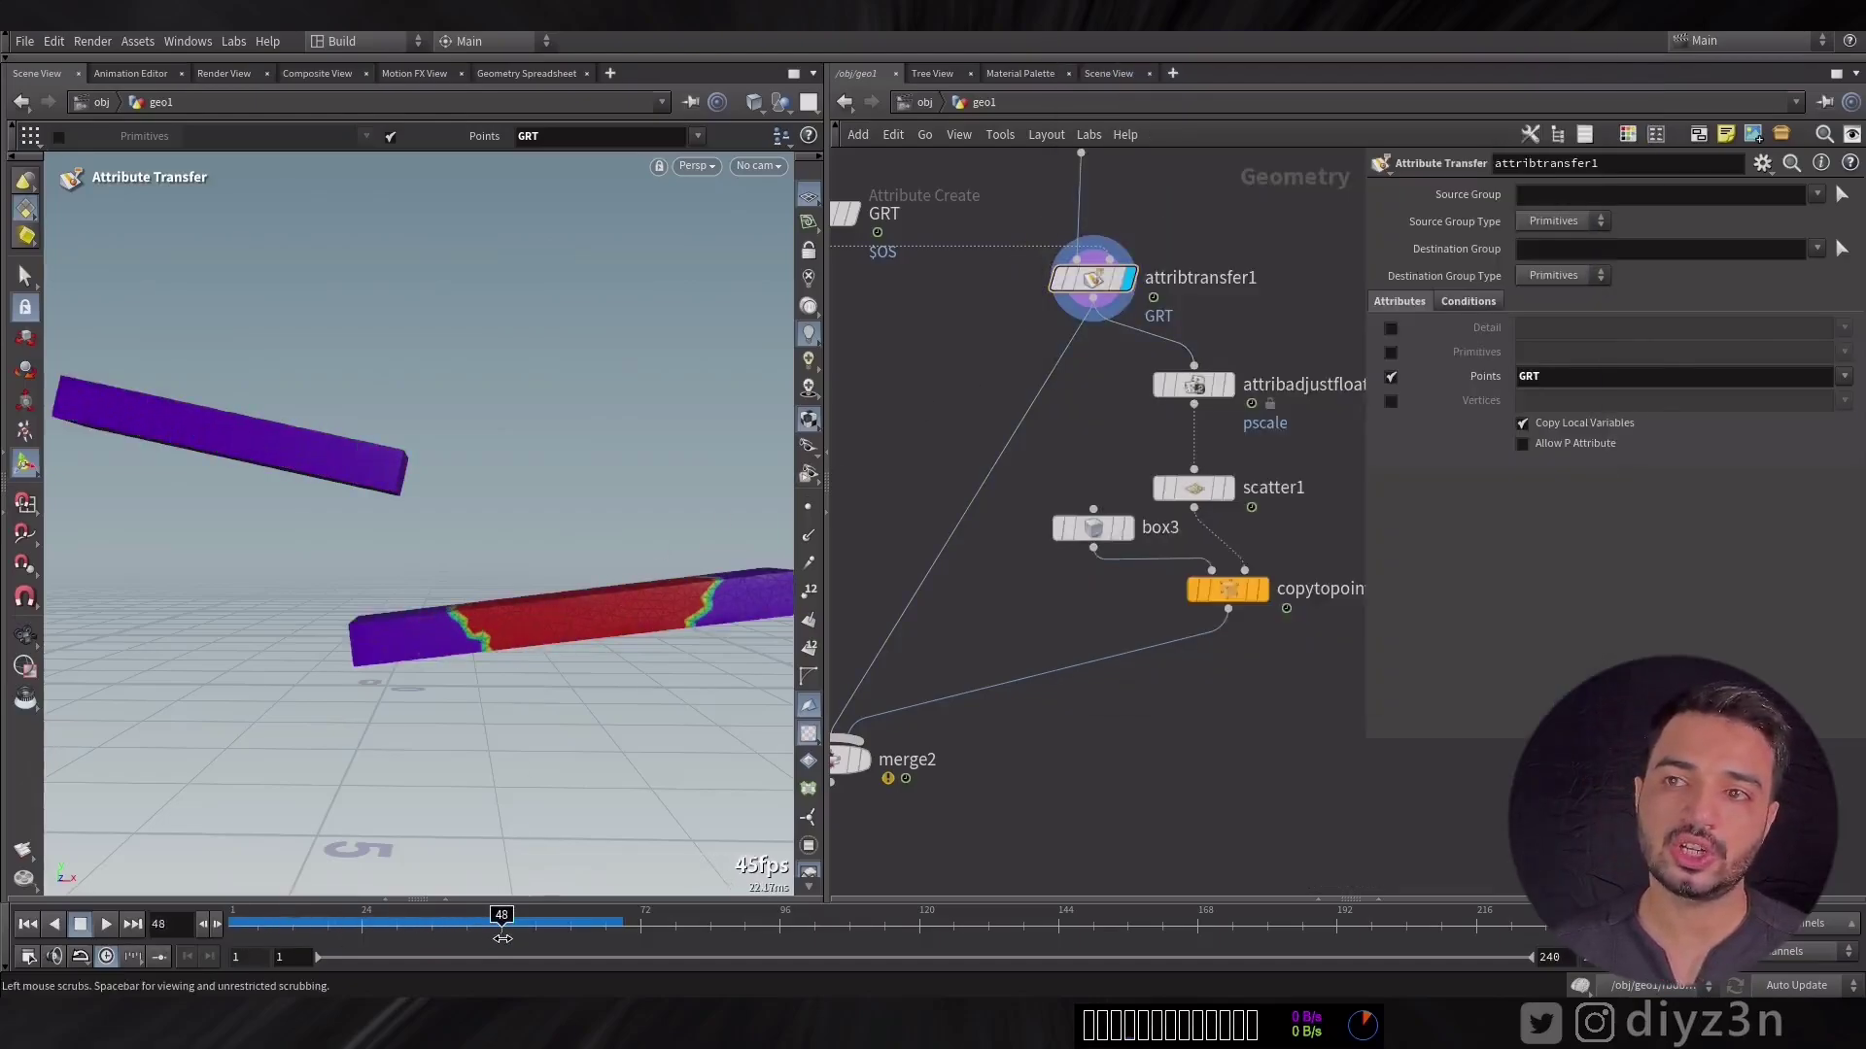
left_click(1030, 282)
left_click(1073, 353)
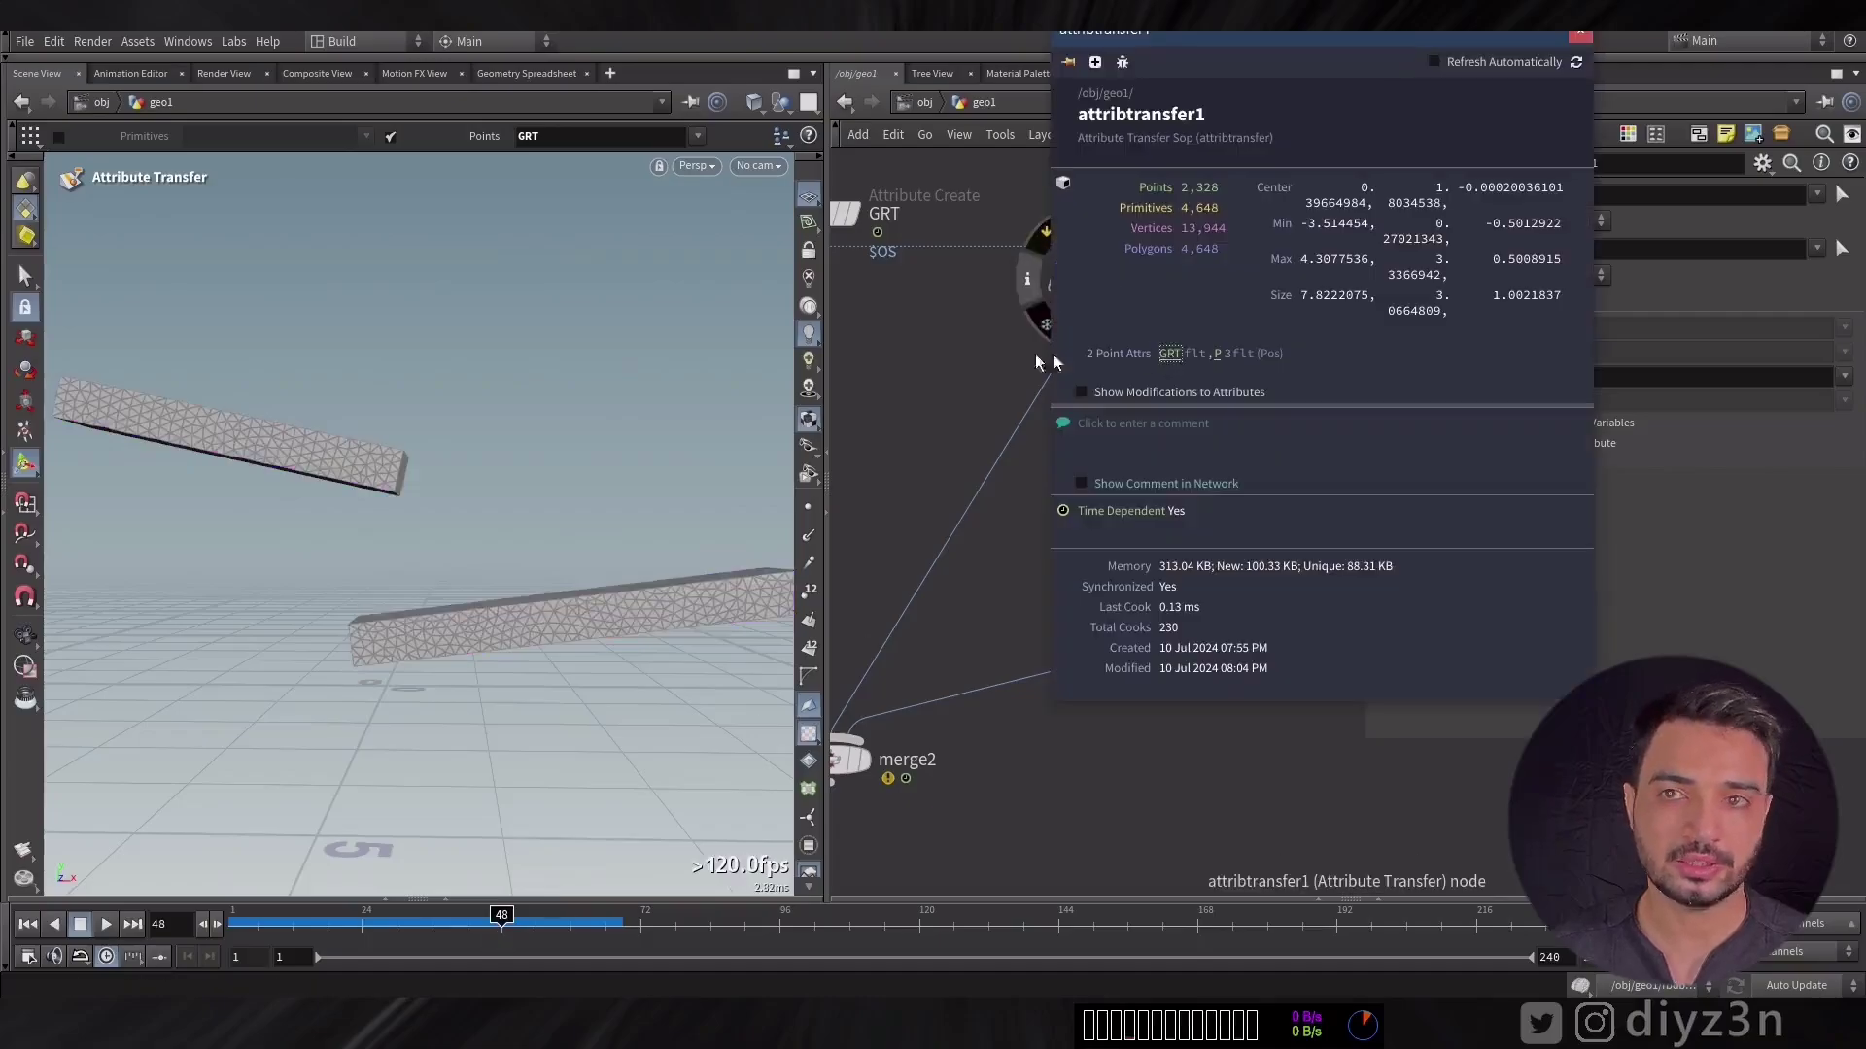
Step: Switch the pscale adjustment to a Float Attribute pattern driven by GRT, then return to frame 1
left_click(1231, 387)
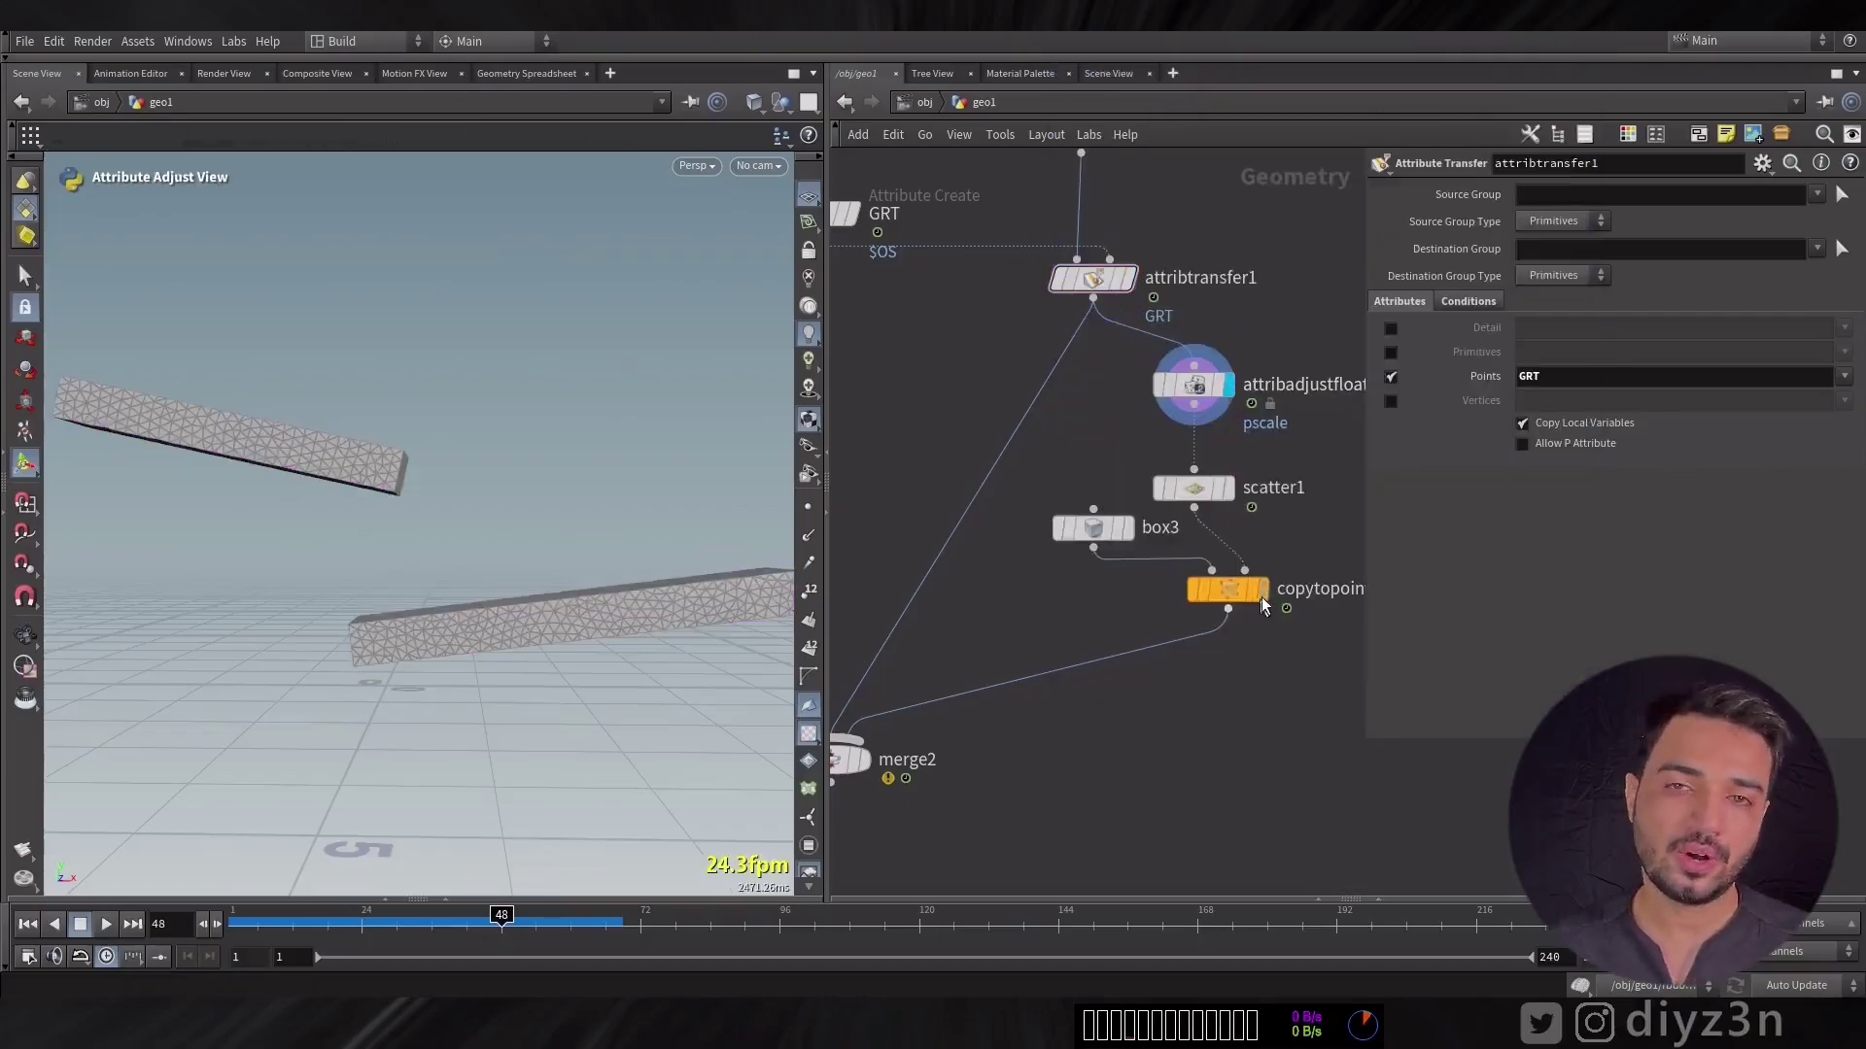
left_click(1262, 595)
left_click(1187, 386)
mouse_move(1608, 523)
left_mouse_down()
mouse_move(1662, 525)
mouse_move(1606, 539)
left_mouse_up()
left_click(1571, 477)
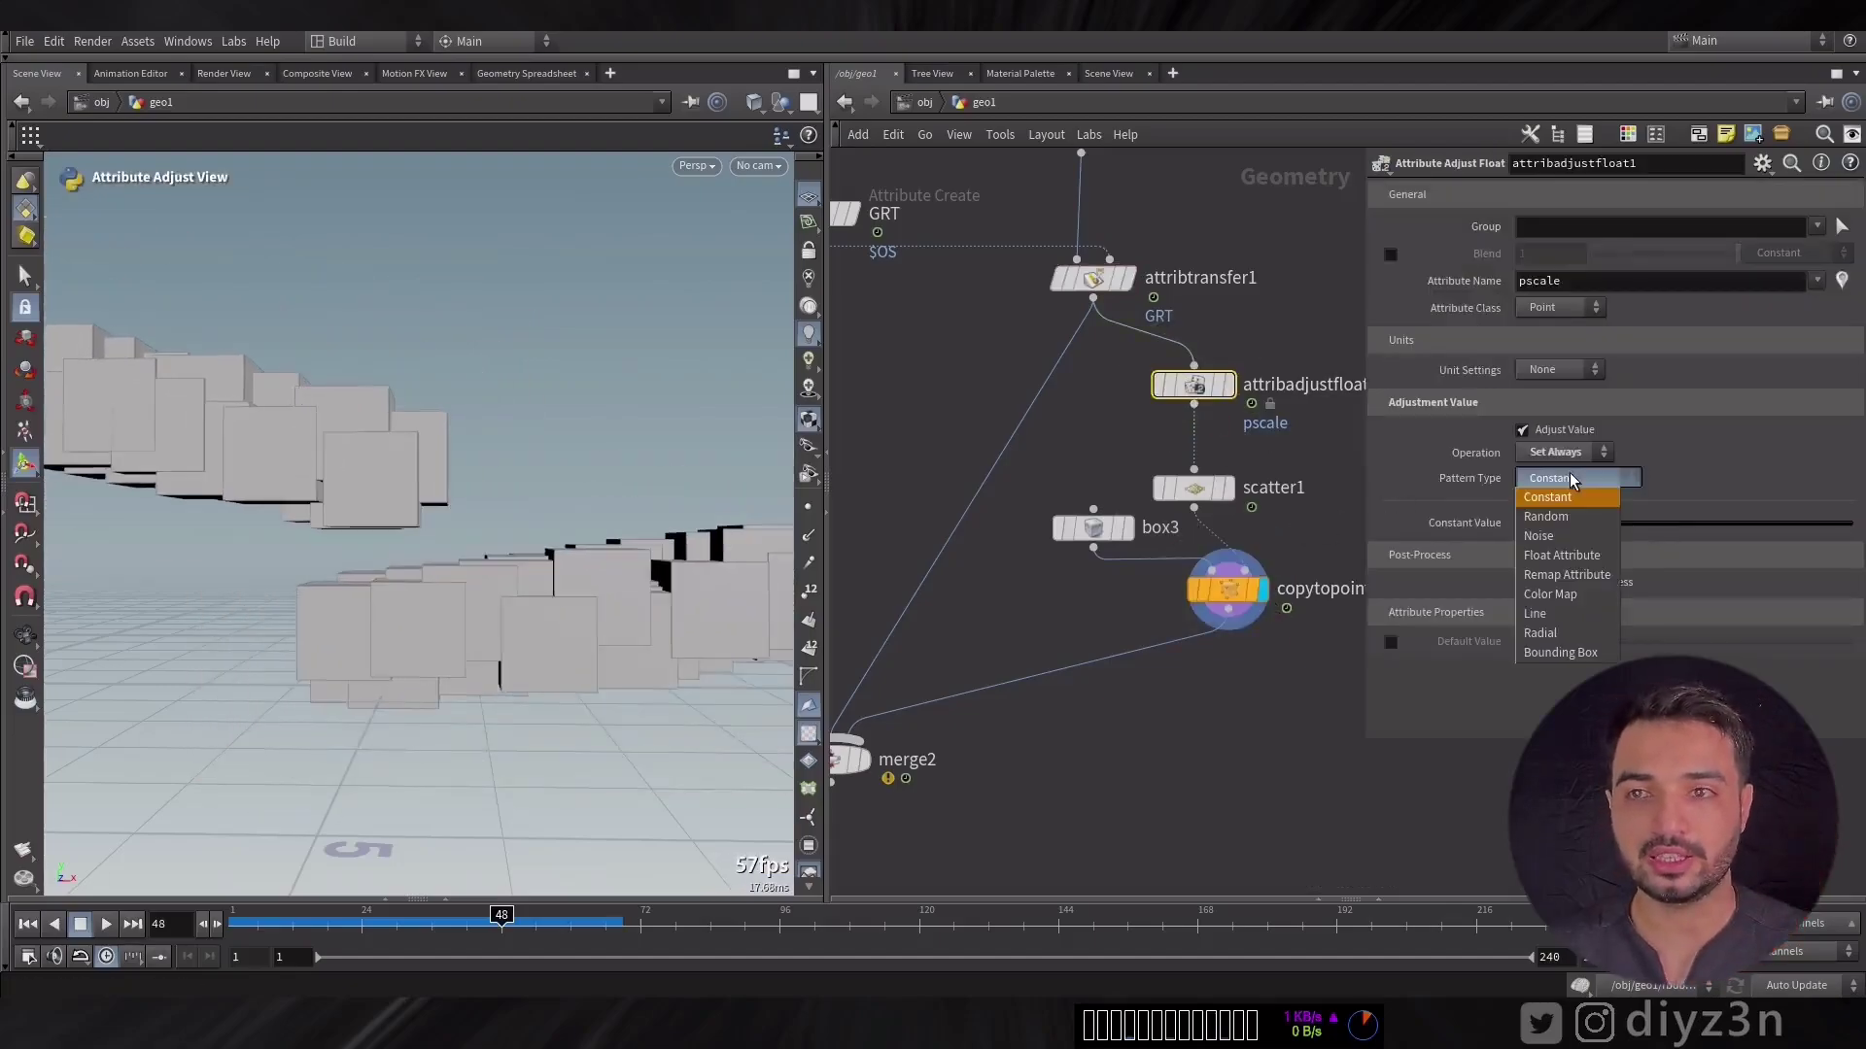
left_click(1576, 556)
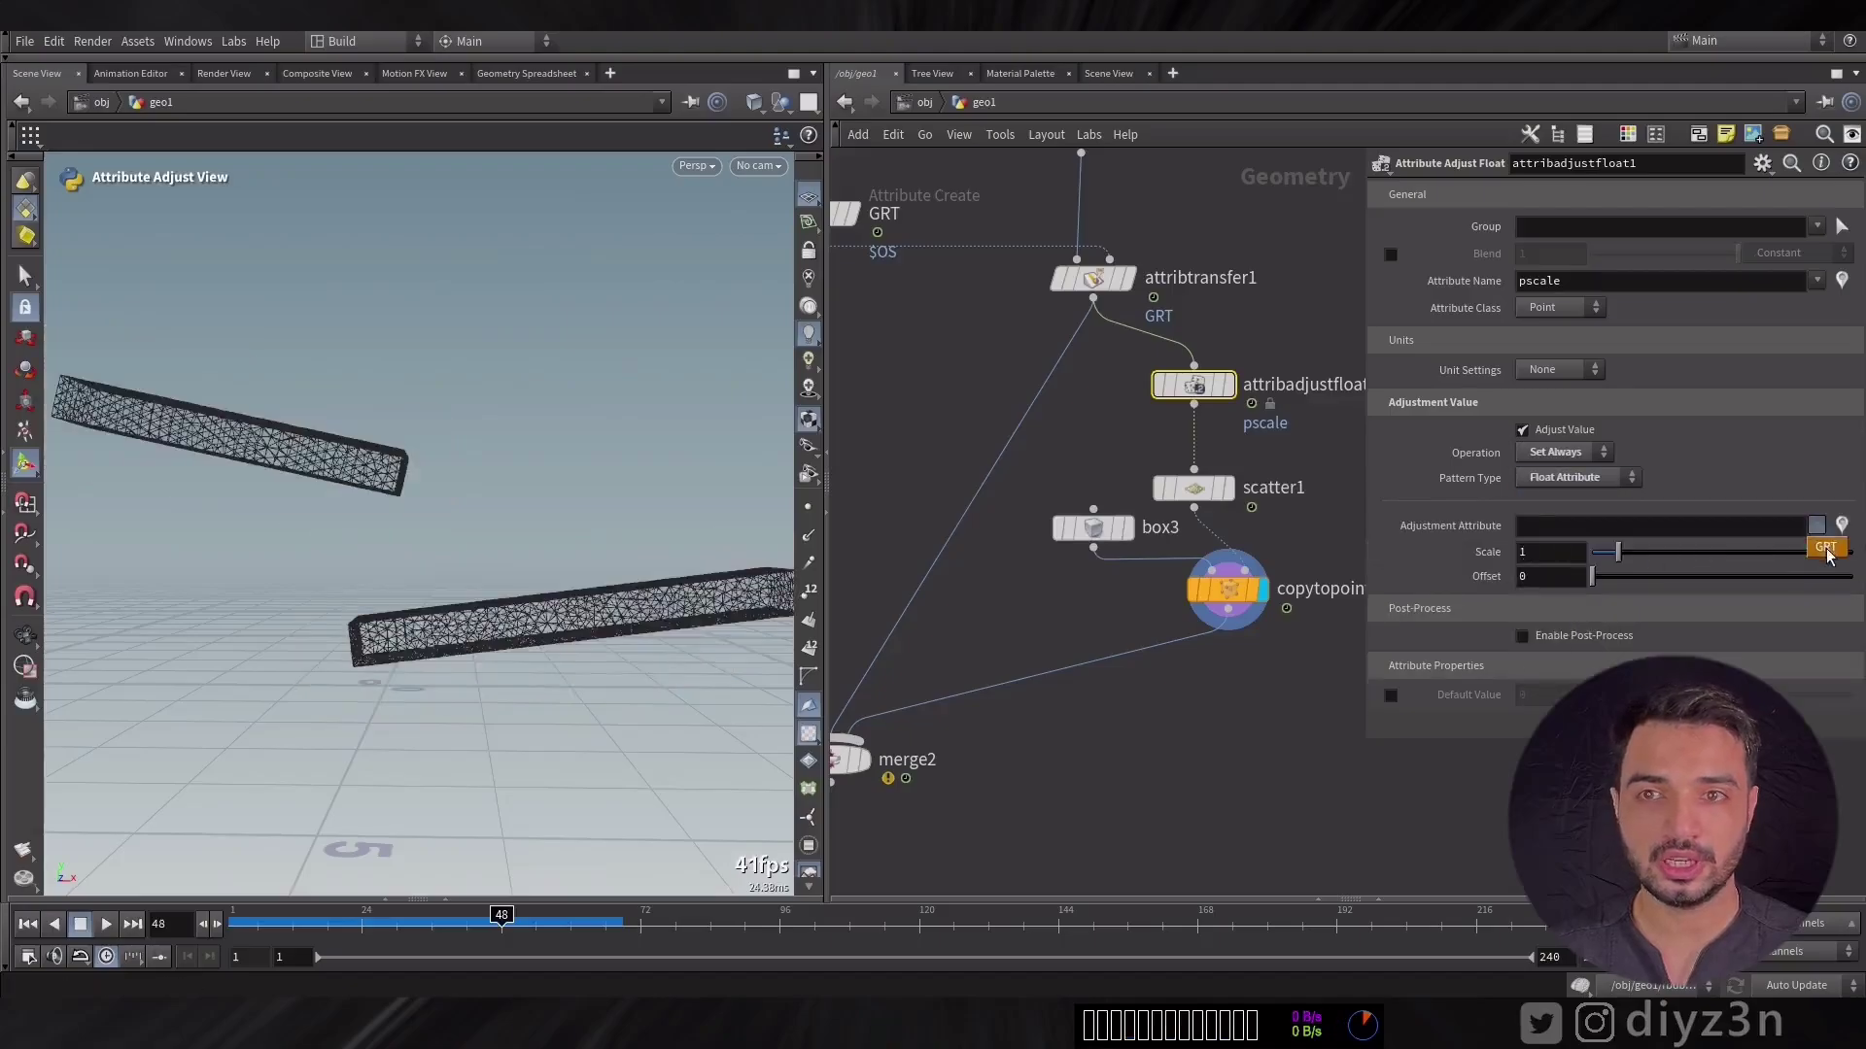
left_click_drag(1826, 554, 1823, 533)
left_click_drag(465, 931, 58, 956)
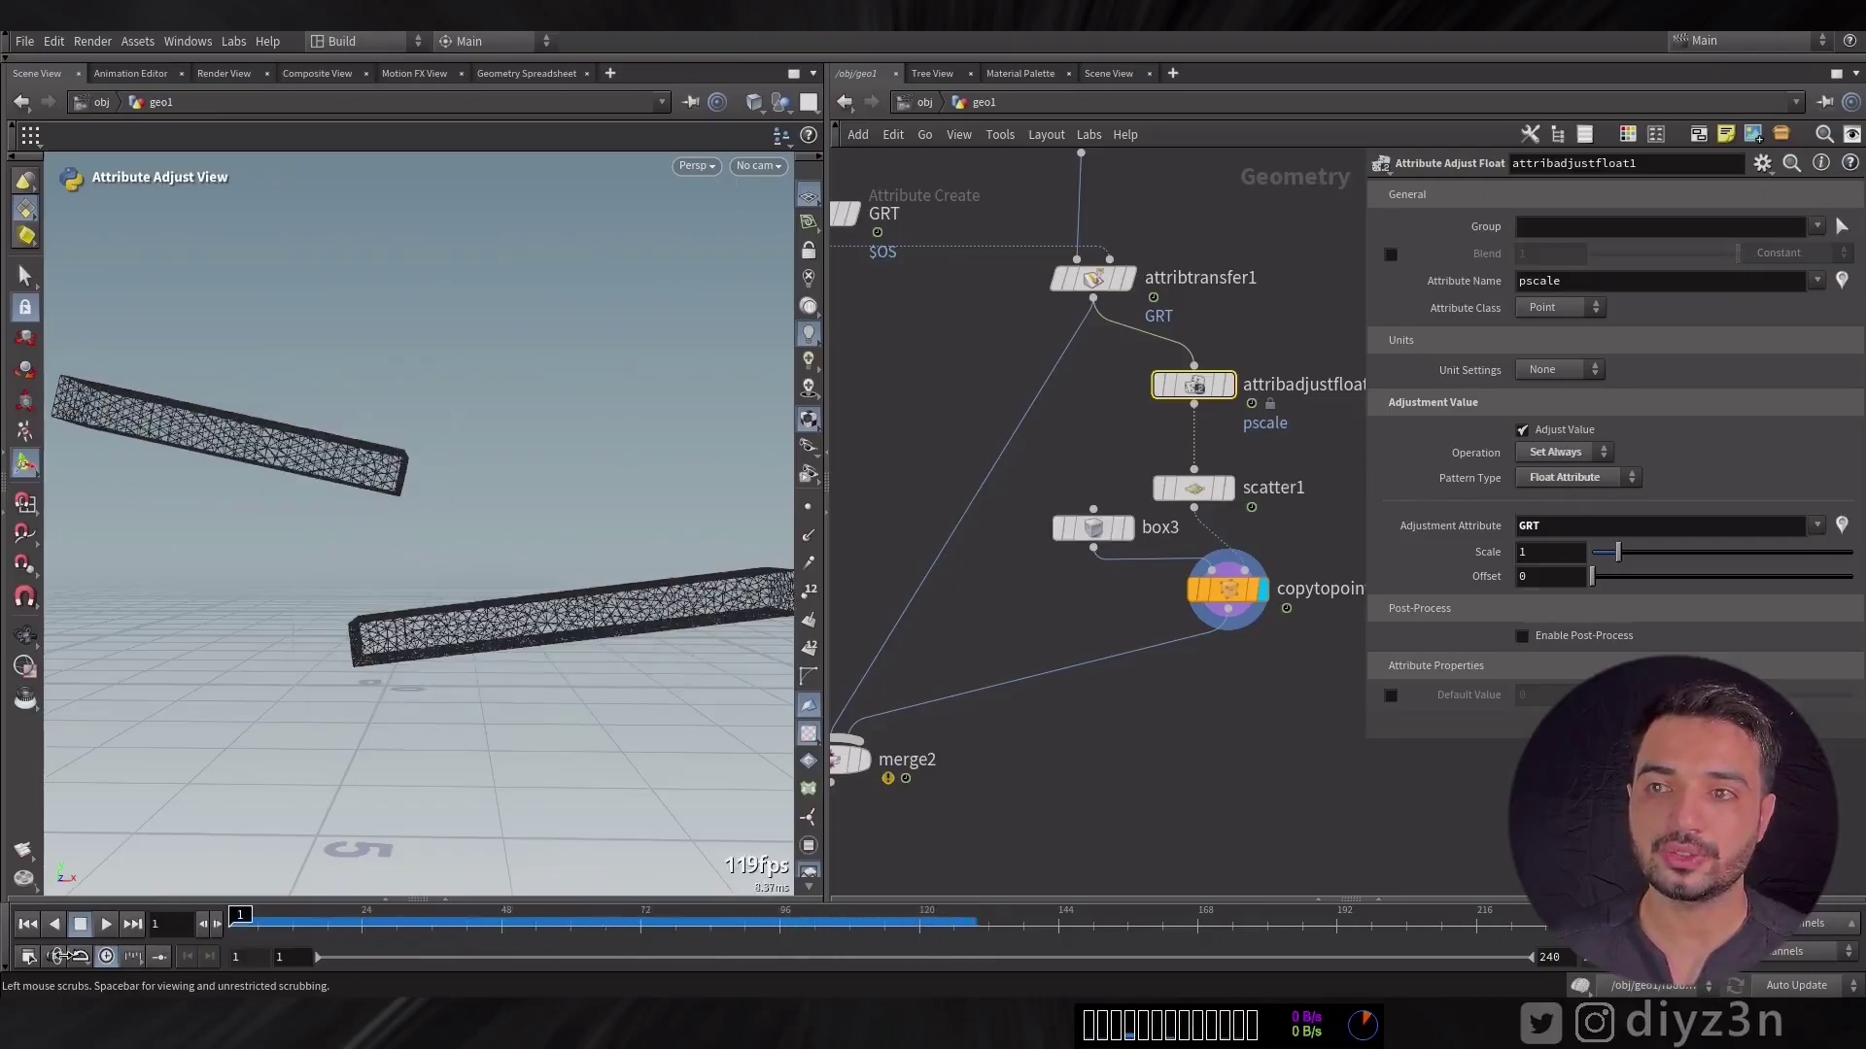
Step: Display merge2's merged simulation and play it to watch the growth-driven boxes appear
left_click(106, 924)
middle_click_drag(892, 761, 985, 736)
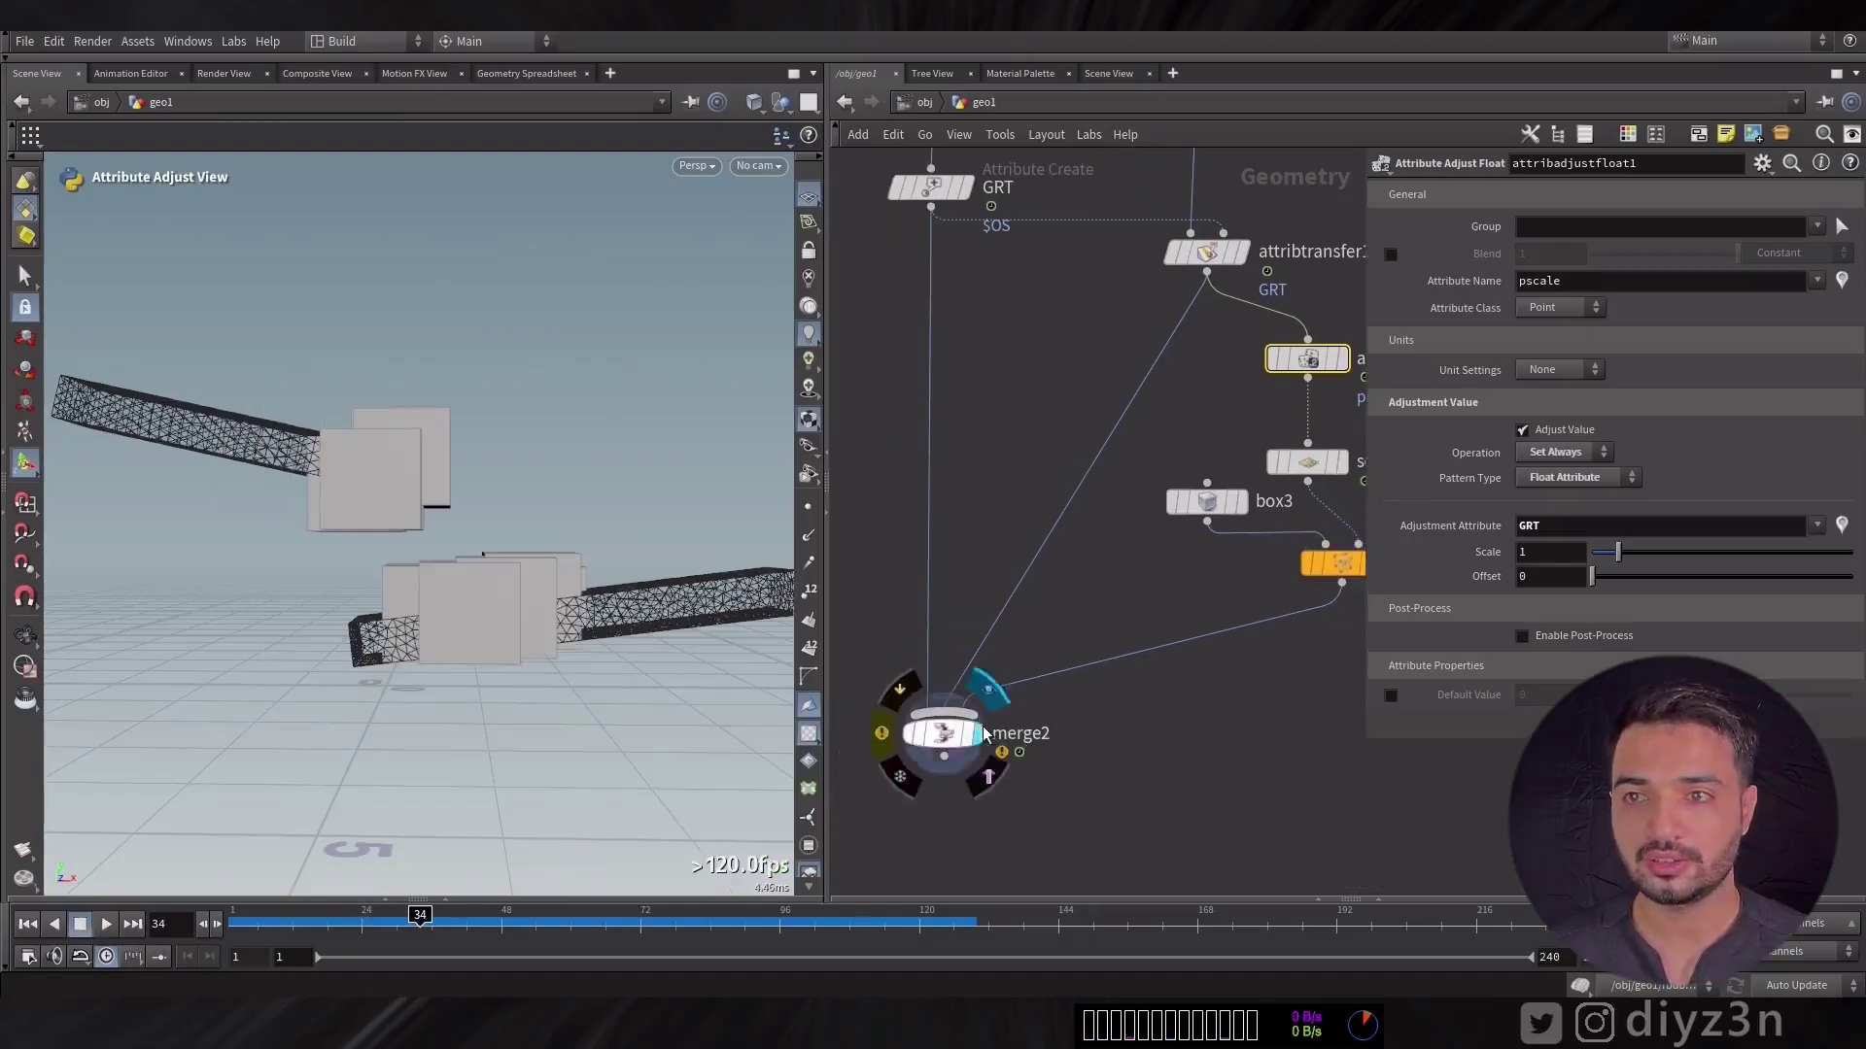
left_click(979, 734)
left_click(106, 924)
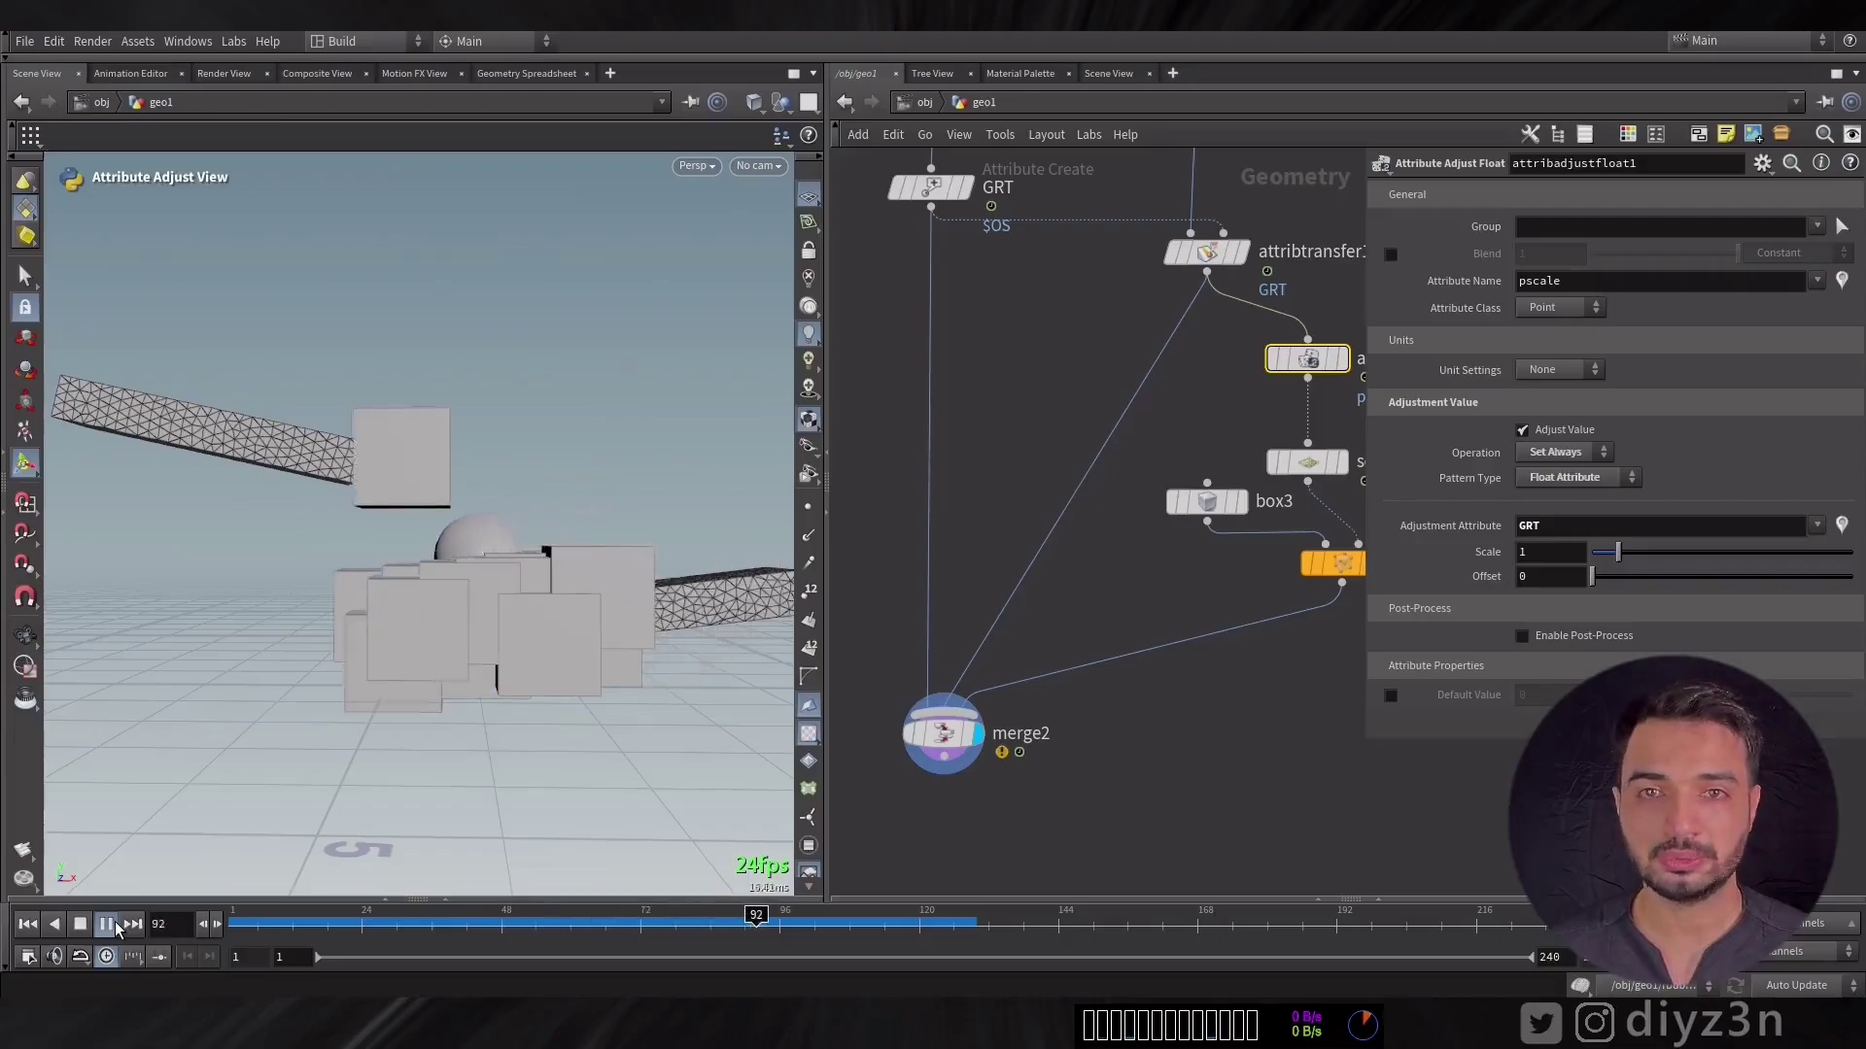
left_click_drag(320, 930, 717, 935)
Step: Scale the growth boxes to 0.41, raise scatter1's Force Total Count to 125, and replay
left_click_drag(1618, 552, 1603, 553)
left_click(1307, 462)
left_click_drag(1691, 294, 1701, 295)
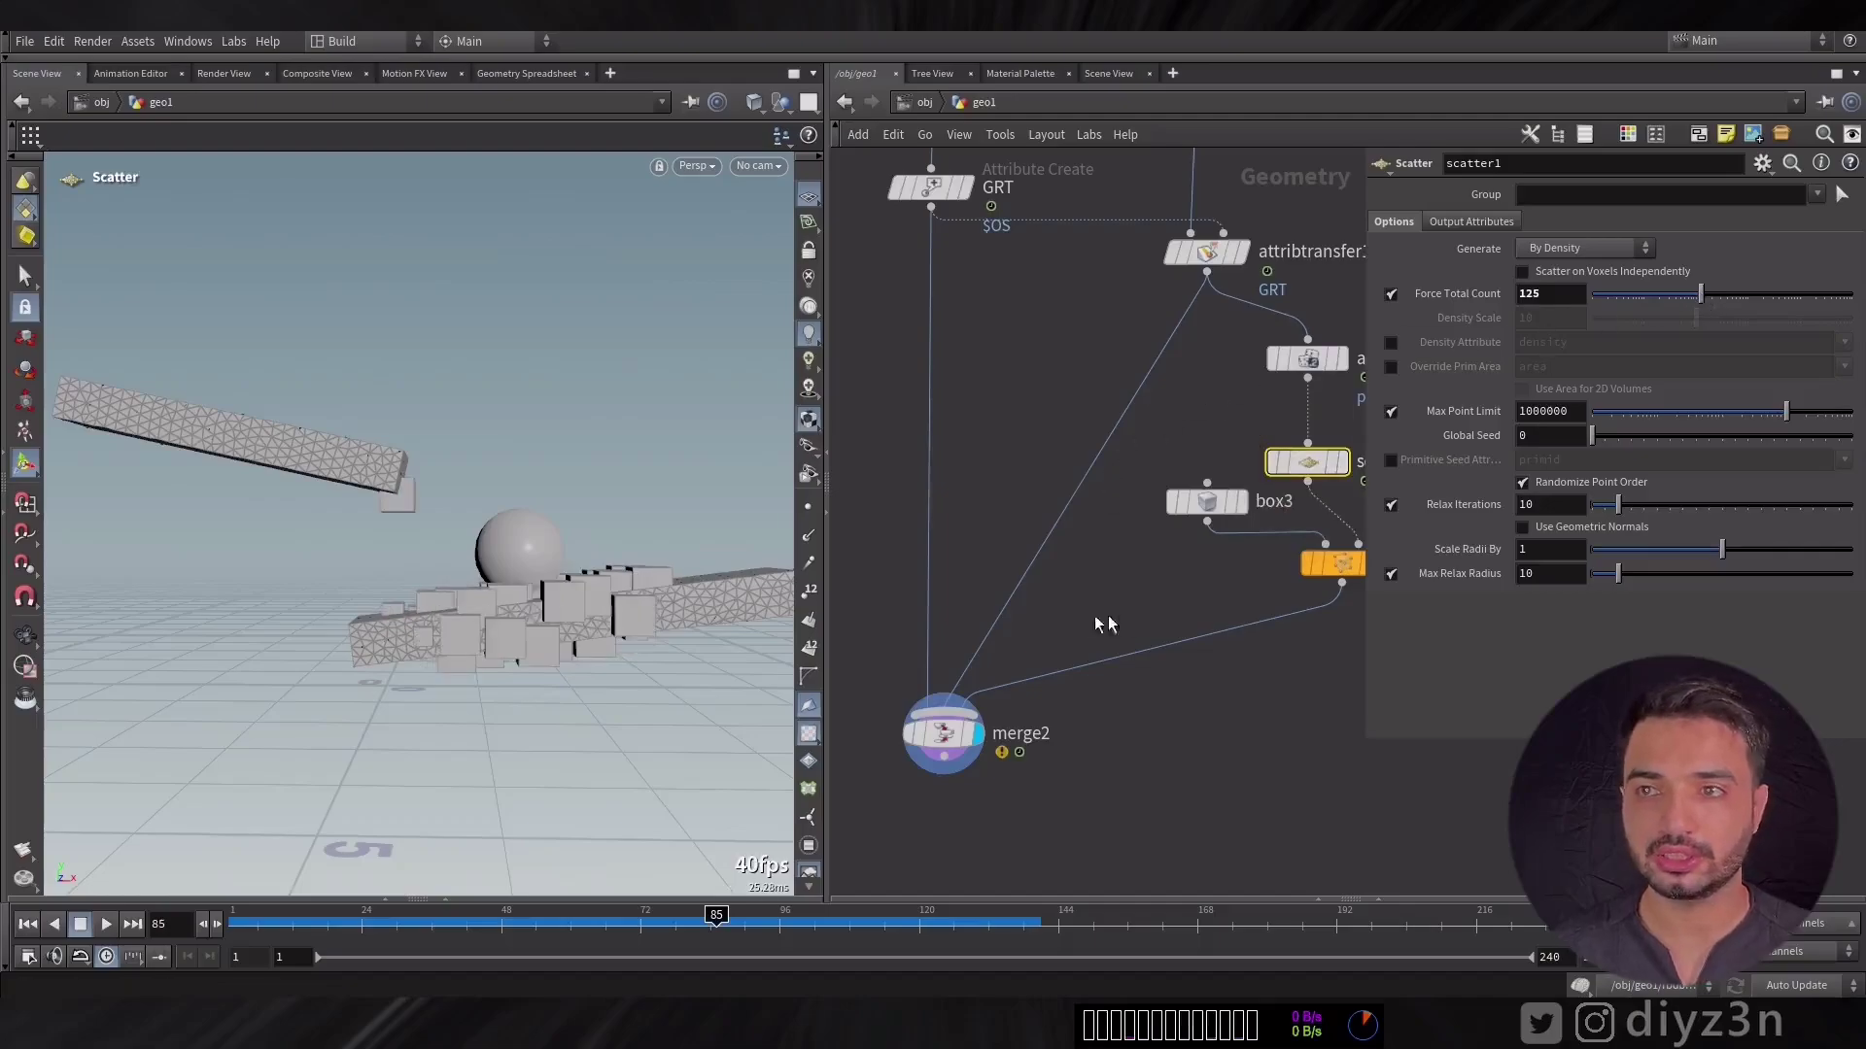
middle_click_drag(1094, 622, 958, 621)
left_click(27, 924)
left_click(105, 924)
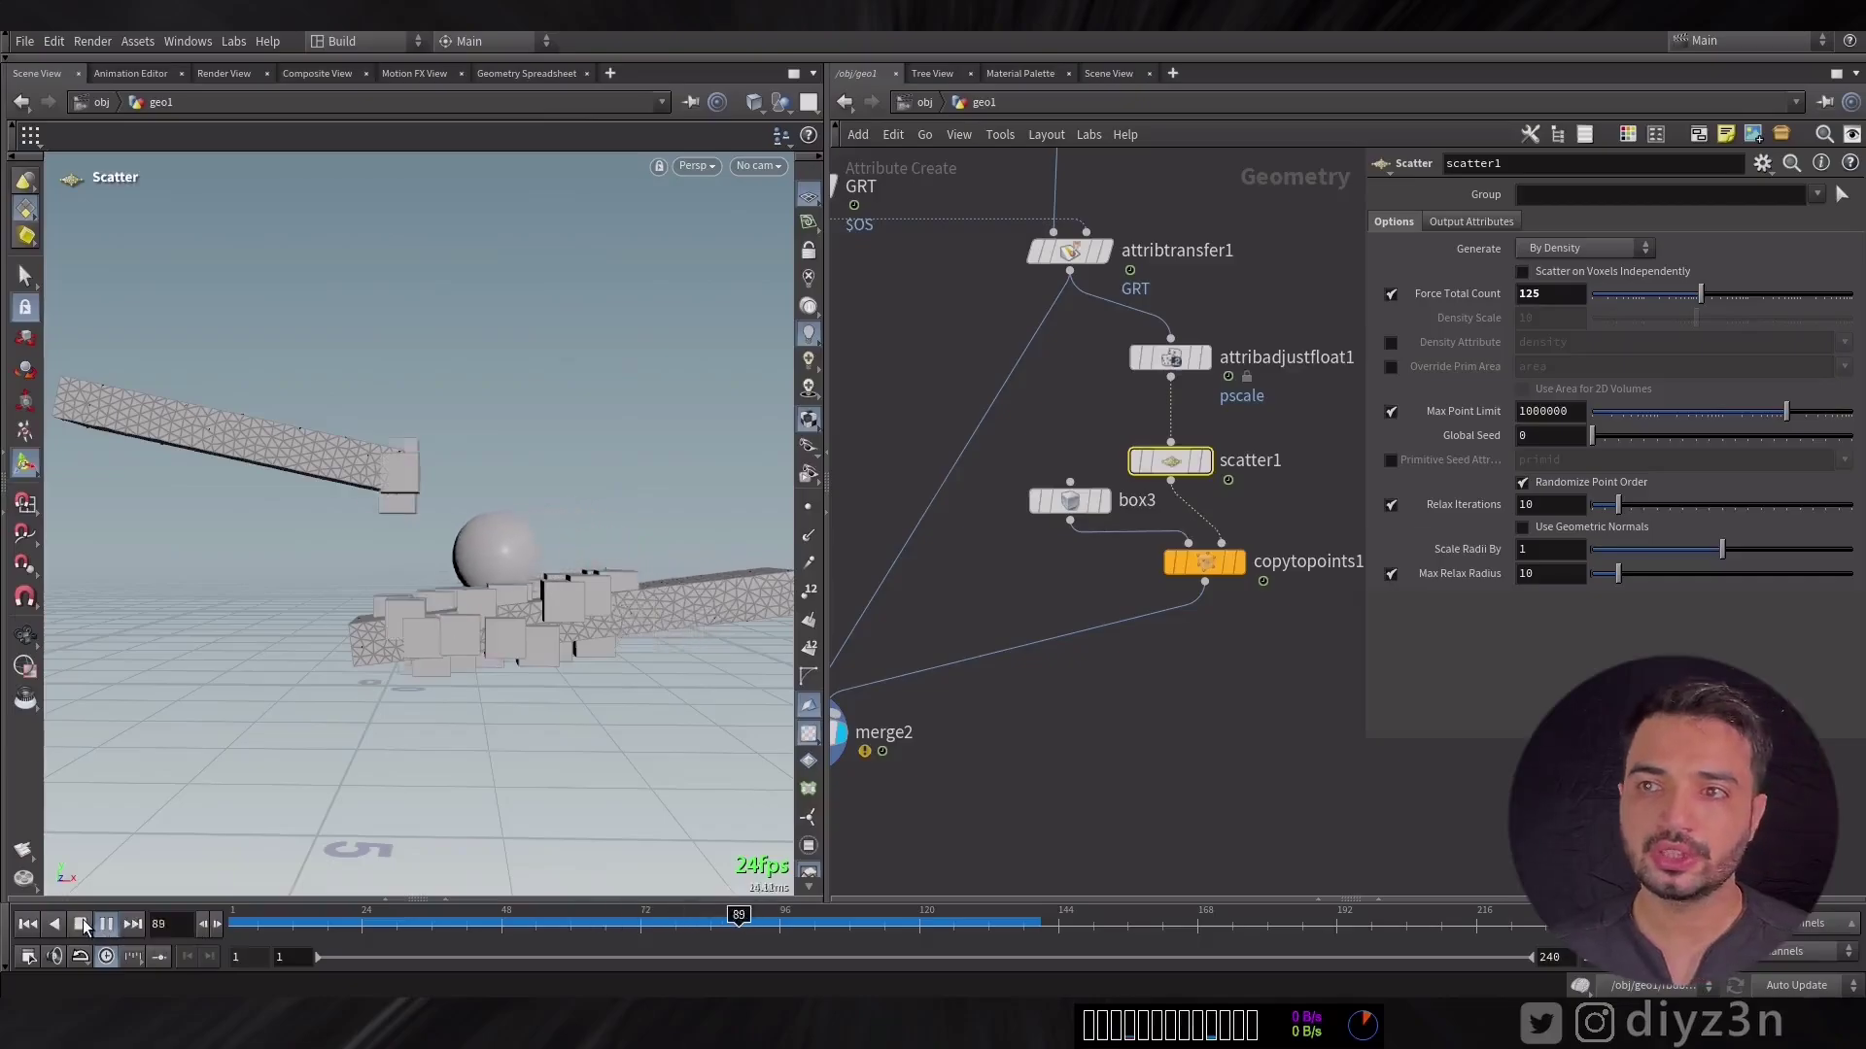
Step: Add an Attribute Randomize for orient using Direction or Orientation with a 45.8° cone angle
left_click(81, 924)
key("Tab")
type("attrib rand")
key("Return")
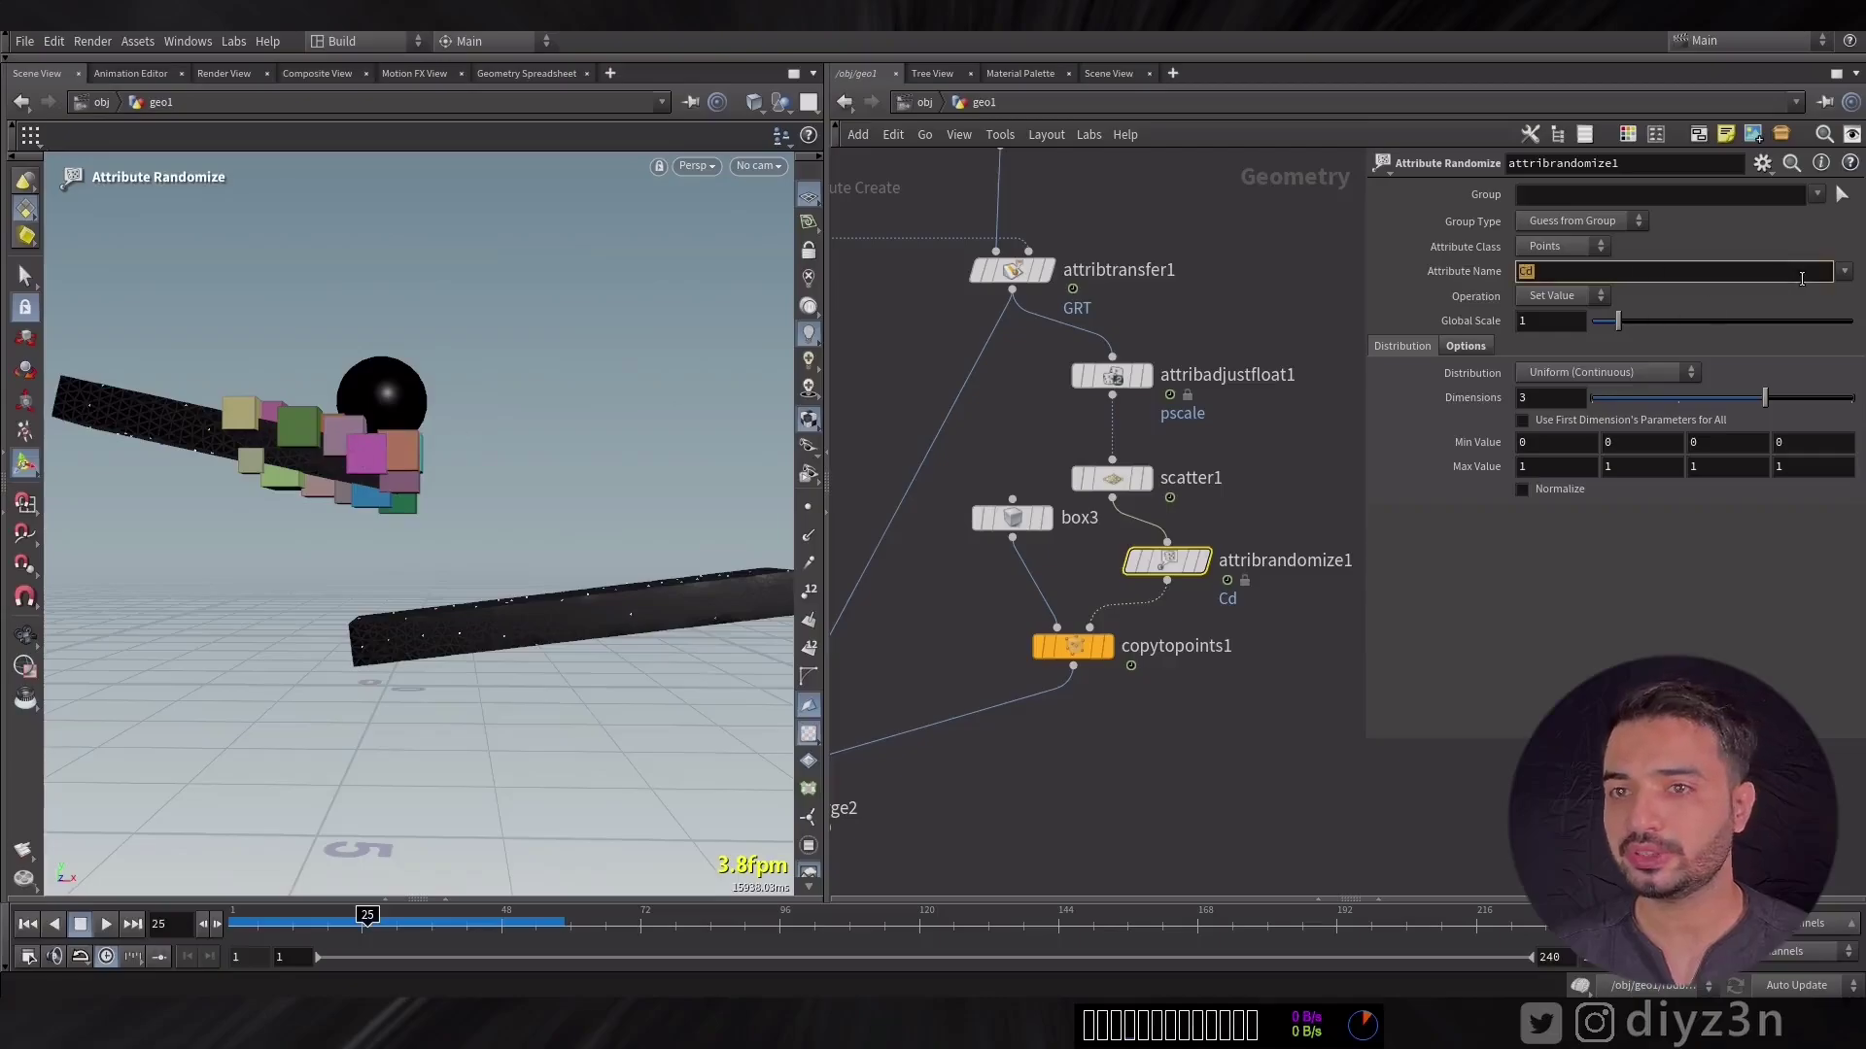
type("orient")
key("Return")
left_click_drag(1609, 398, 1844, 402)
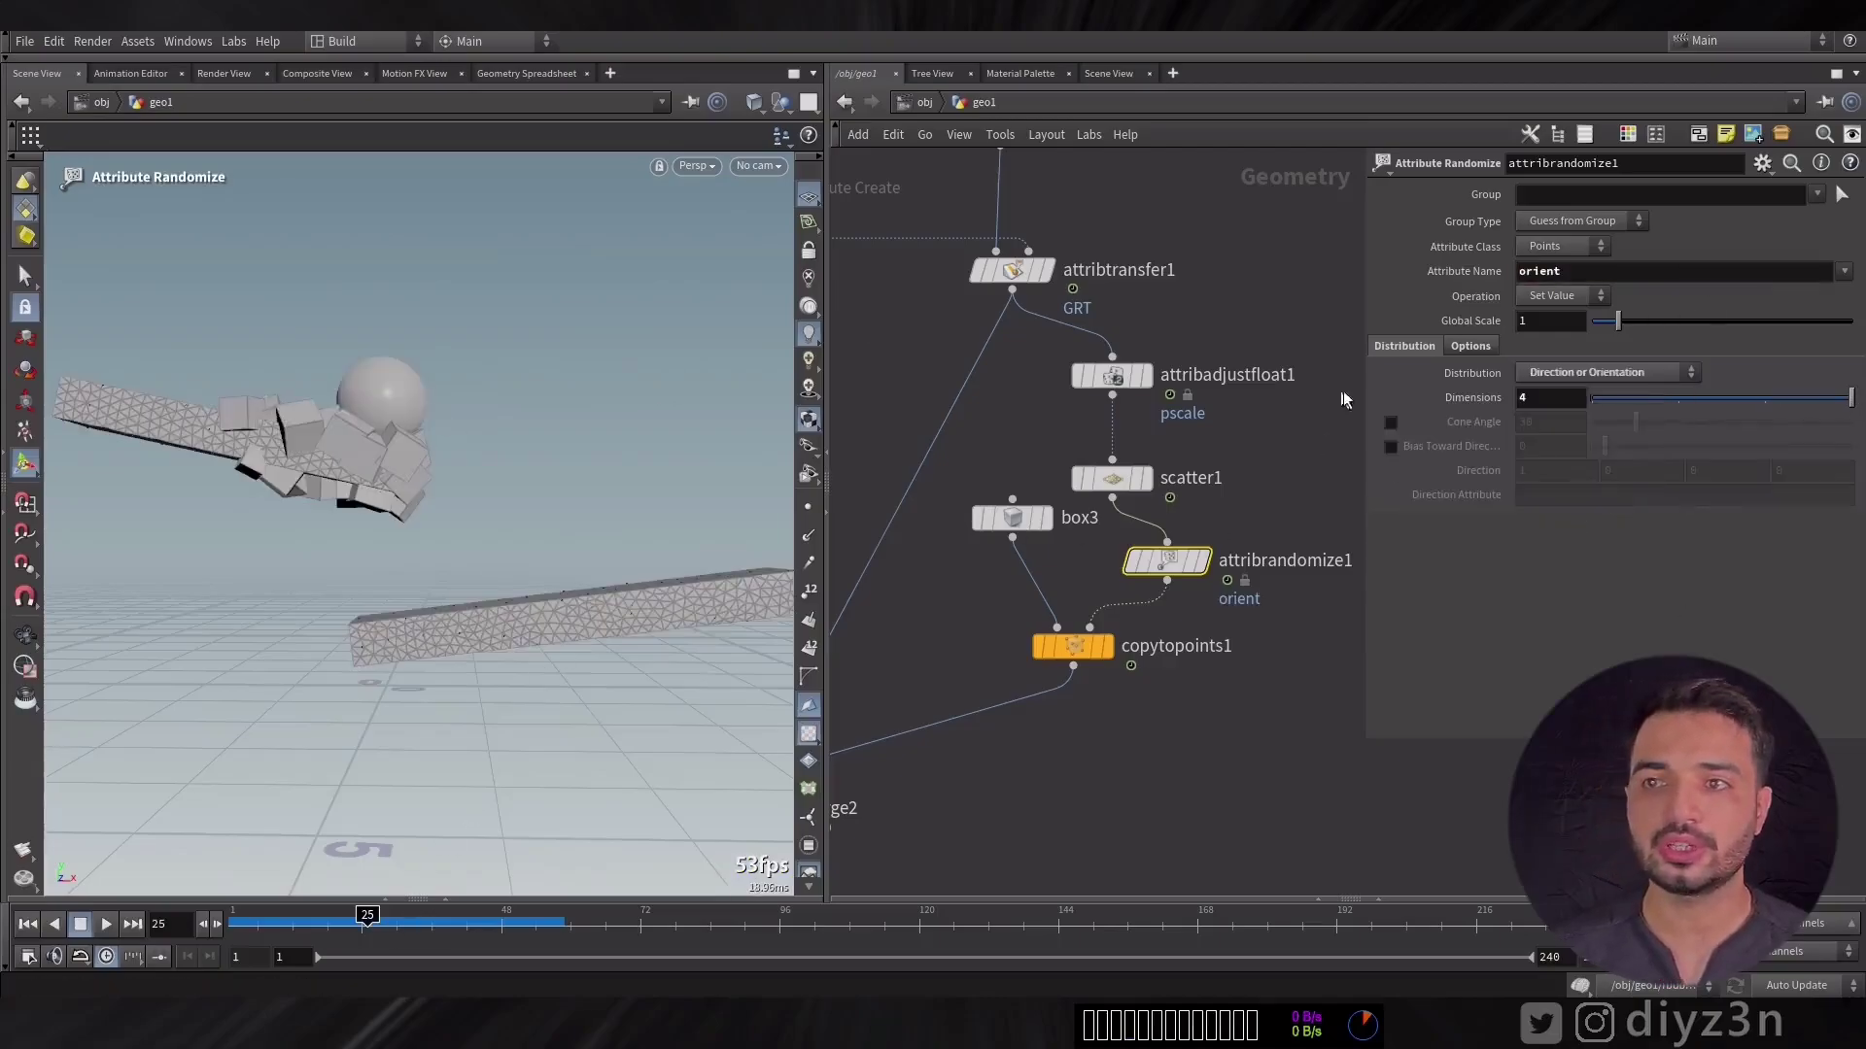
left_click(1391, 422)
left_click_drag(1635, 421, 1658, 422)
left_click(106, 924)
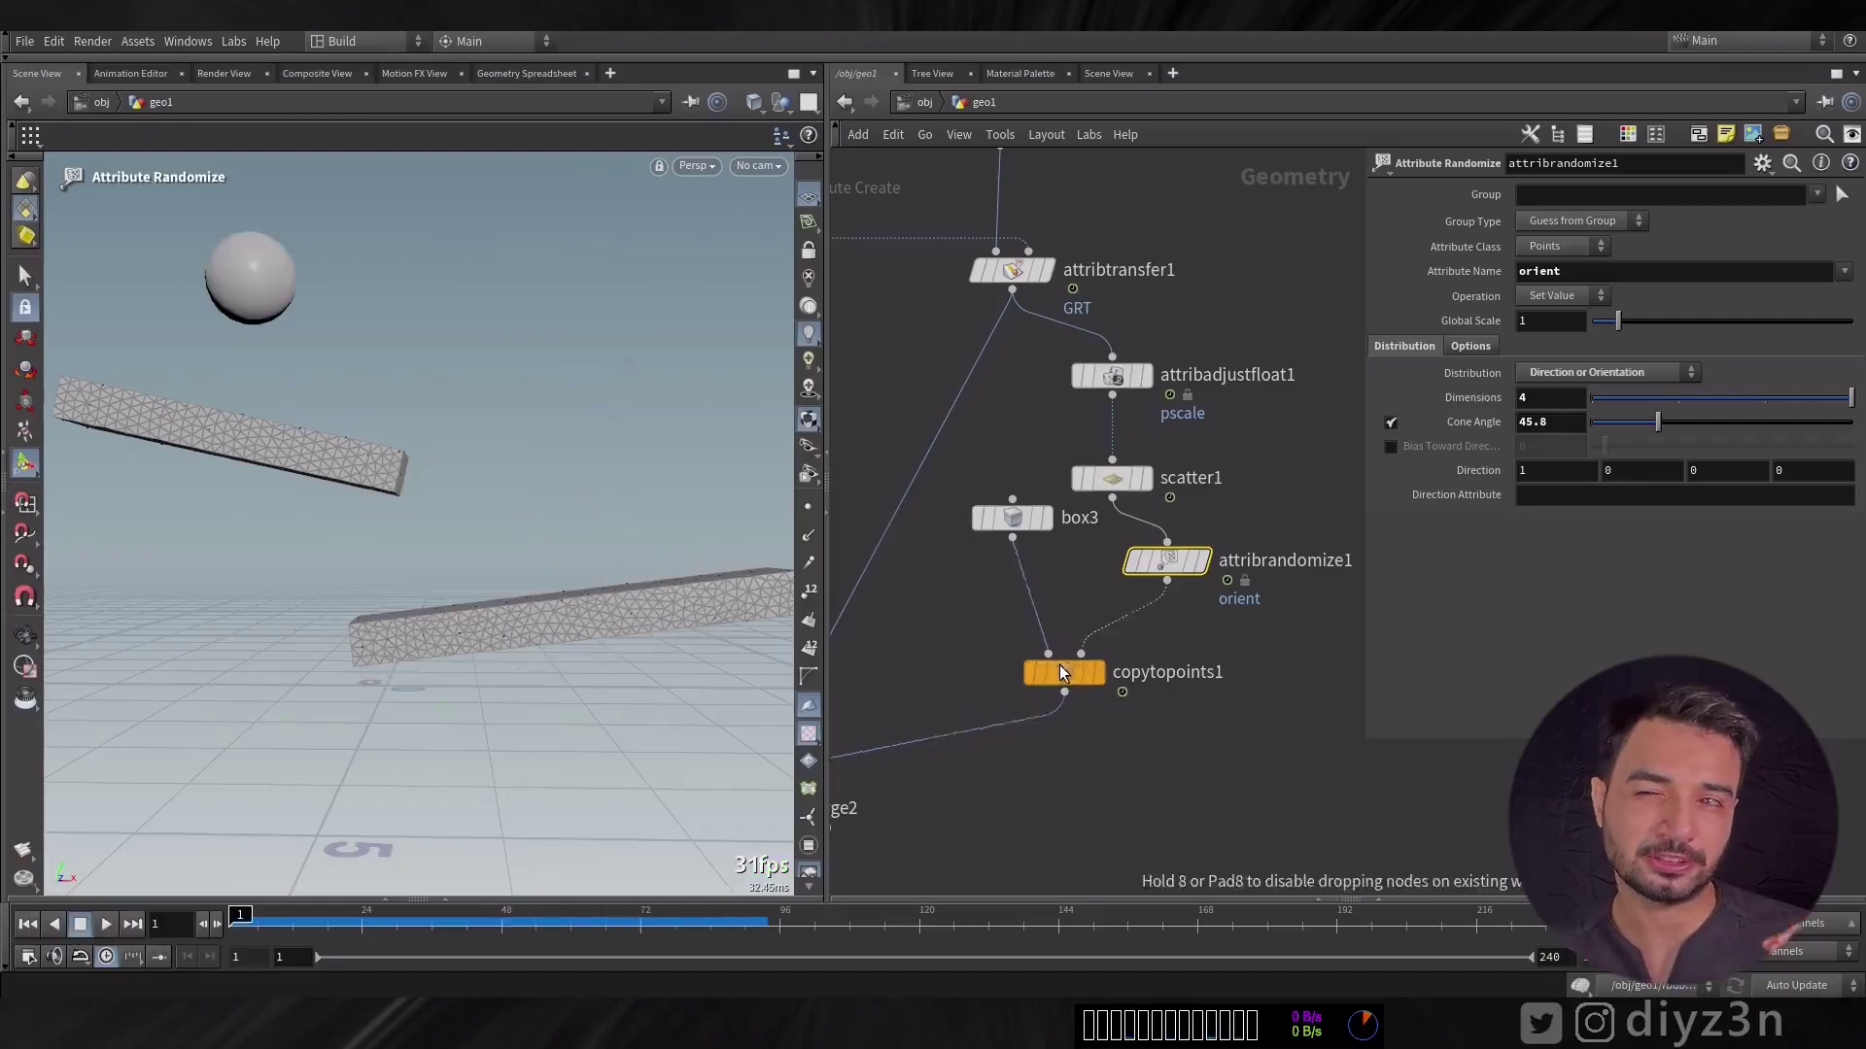
Step: Add a second Attribute Randomize that multiplies pscale, with global scale 1.24
left_click(1141, 649)
left_click(1584, 270)
type("pscale")
left_click(1562, 295)
left_click(1555, 355)
key("Up")
left_click_drag(1618, 321, 1608, 340)
Step: Give pscale a one-dimensional uniform distribution up to 1.6, and set attribadjustfloat1 Scale to 1.01
left_click(1608, 372)
left_click(1594, 421)
left_click(1608, 373)
left_click(1609, 373)
left_click_drag(1799, 410, 1594, 398)
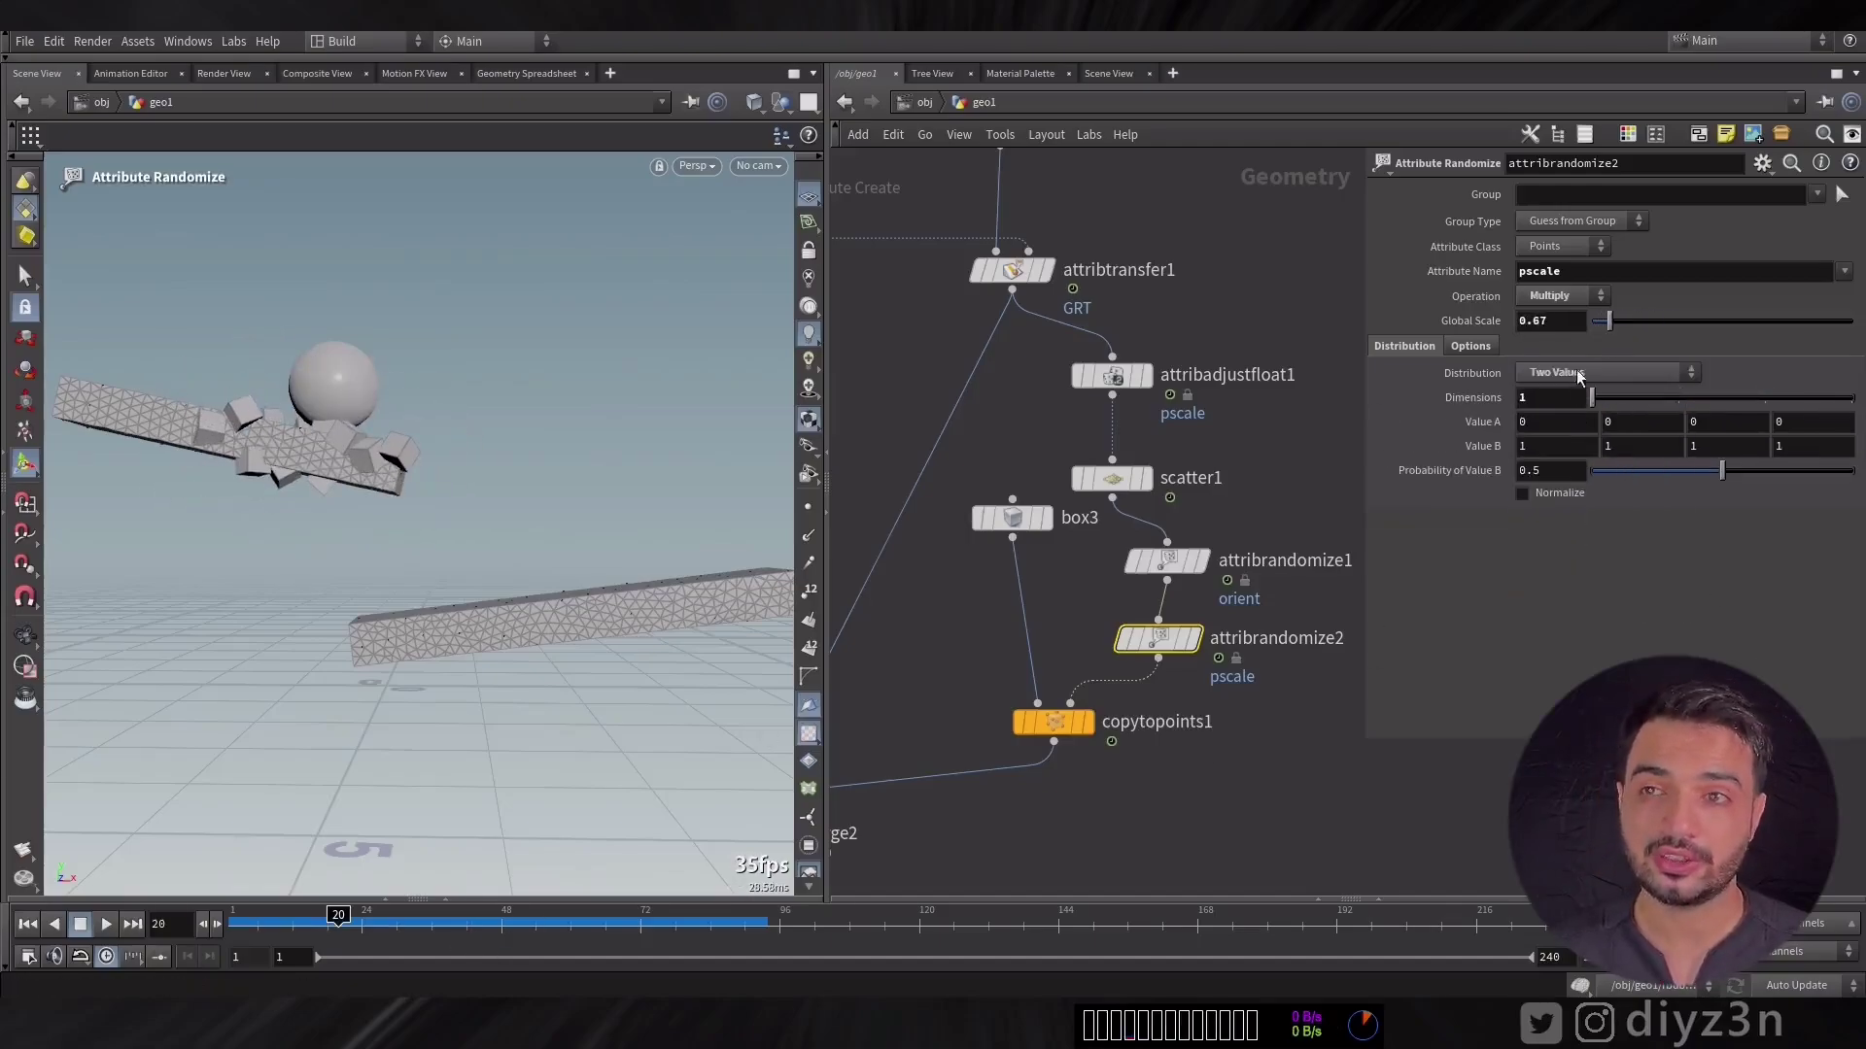
left_click(1609, 372)
left_click(1584, 374)
mouse_move(1555, 446)
middle_mouse_down()
mouse_move(1529, 428)
mouse_move(1545, 446)
middle_mouse_up()
left_click_drag(1609, 321, 1608, 336)
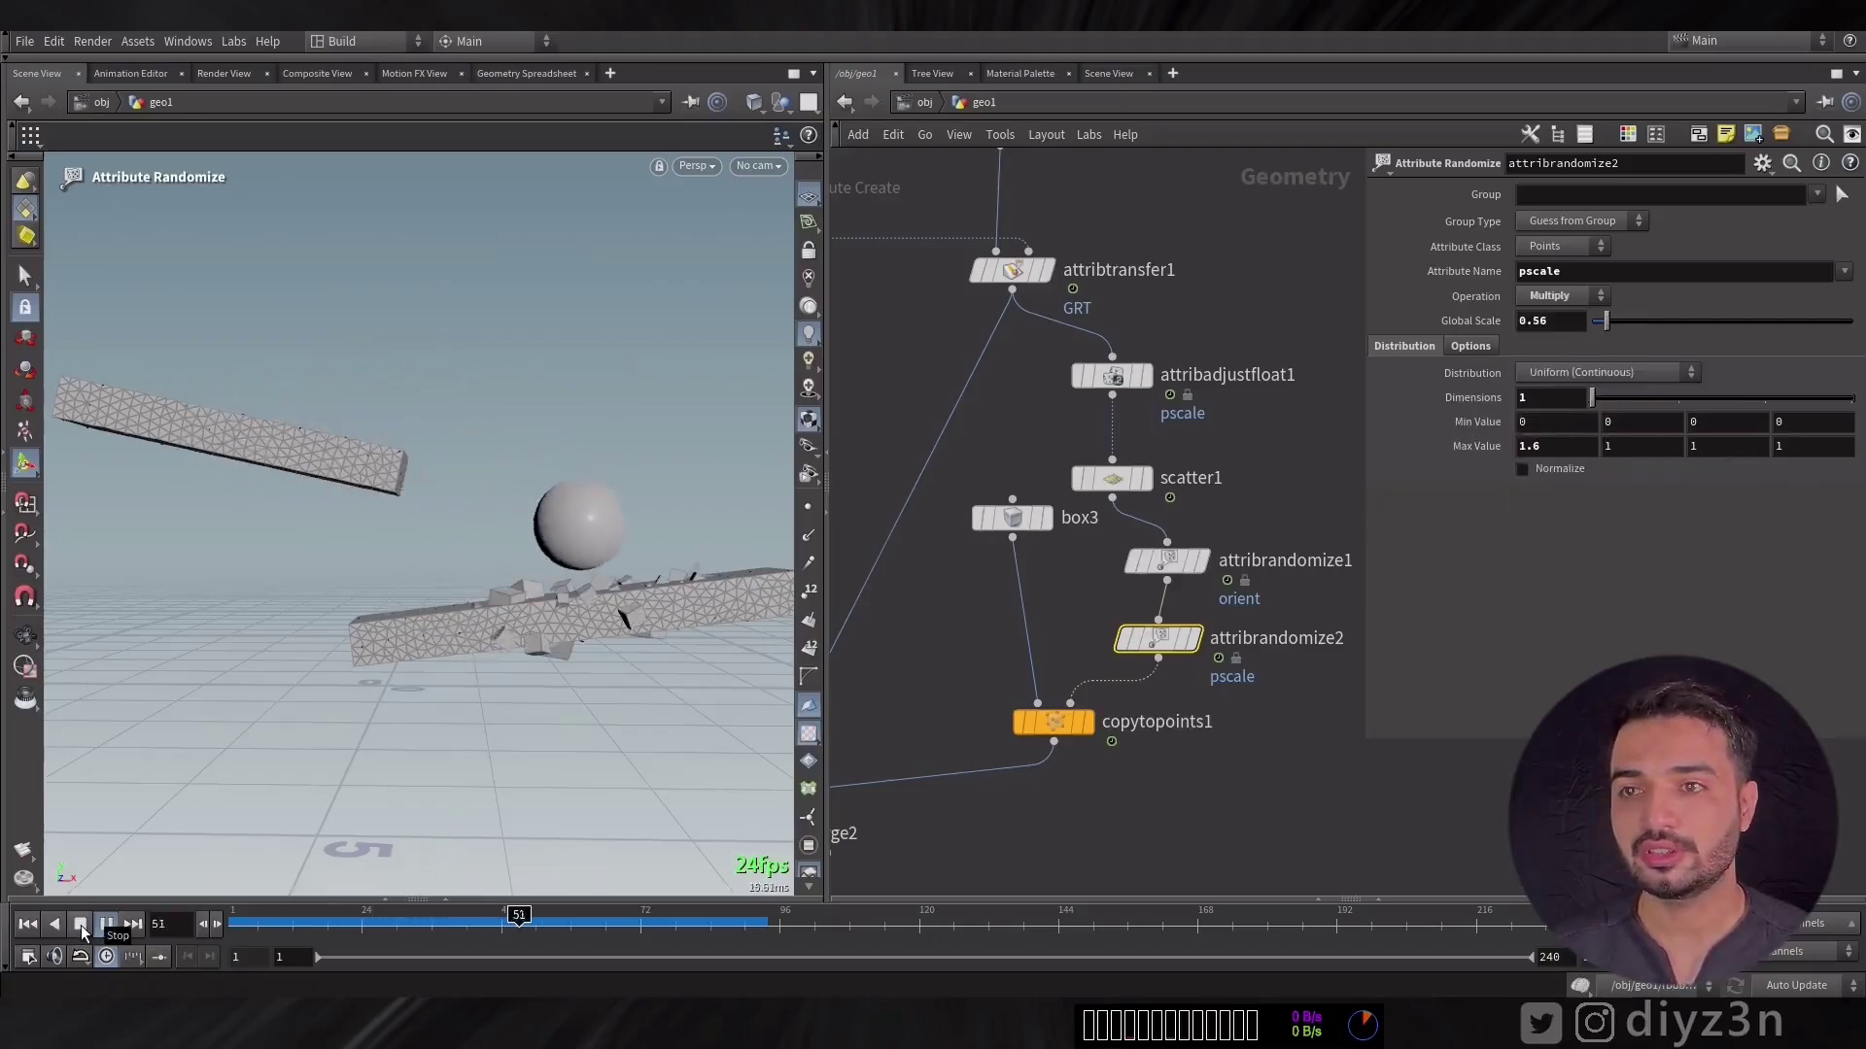
left_click(1111, 377)
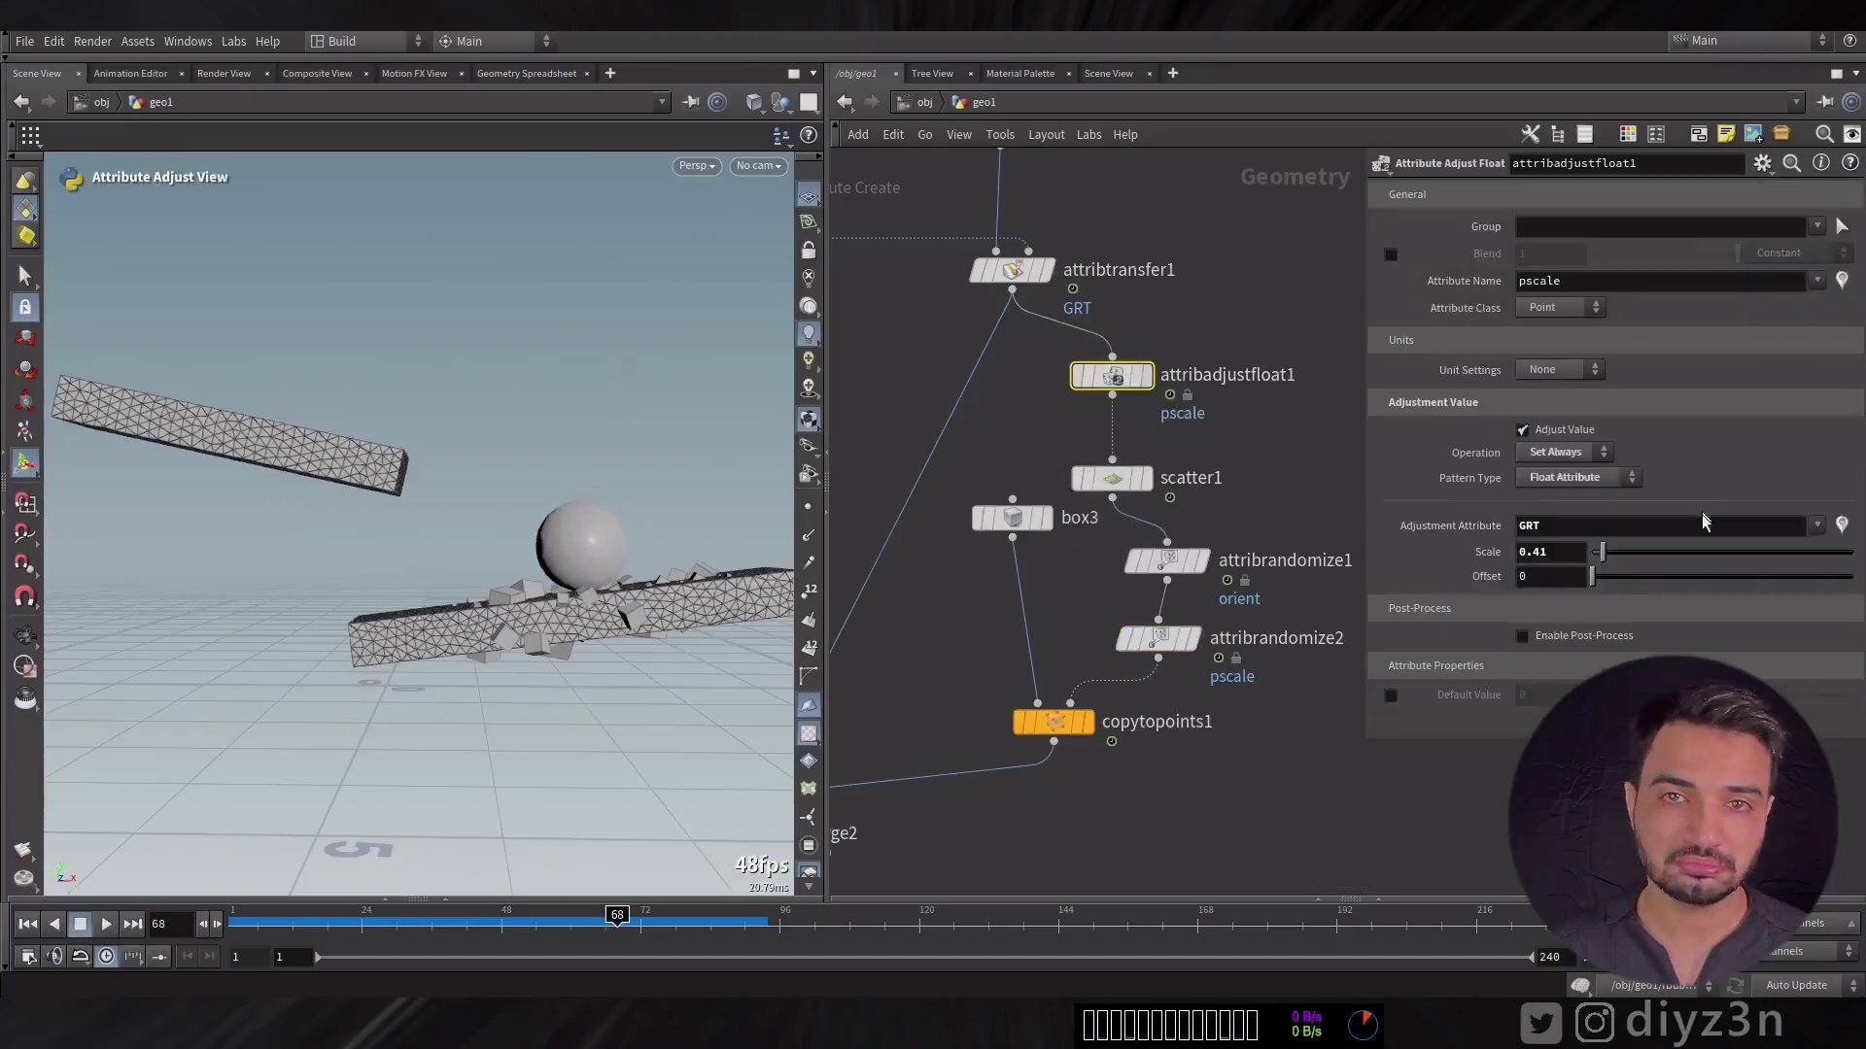
left_click_drag(1608, 563, 1620, 564)
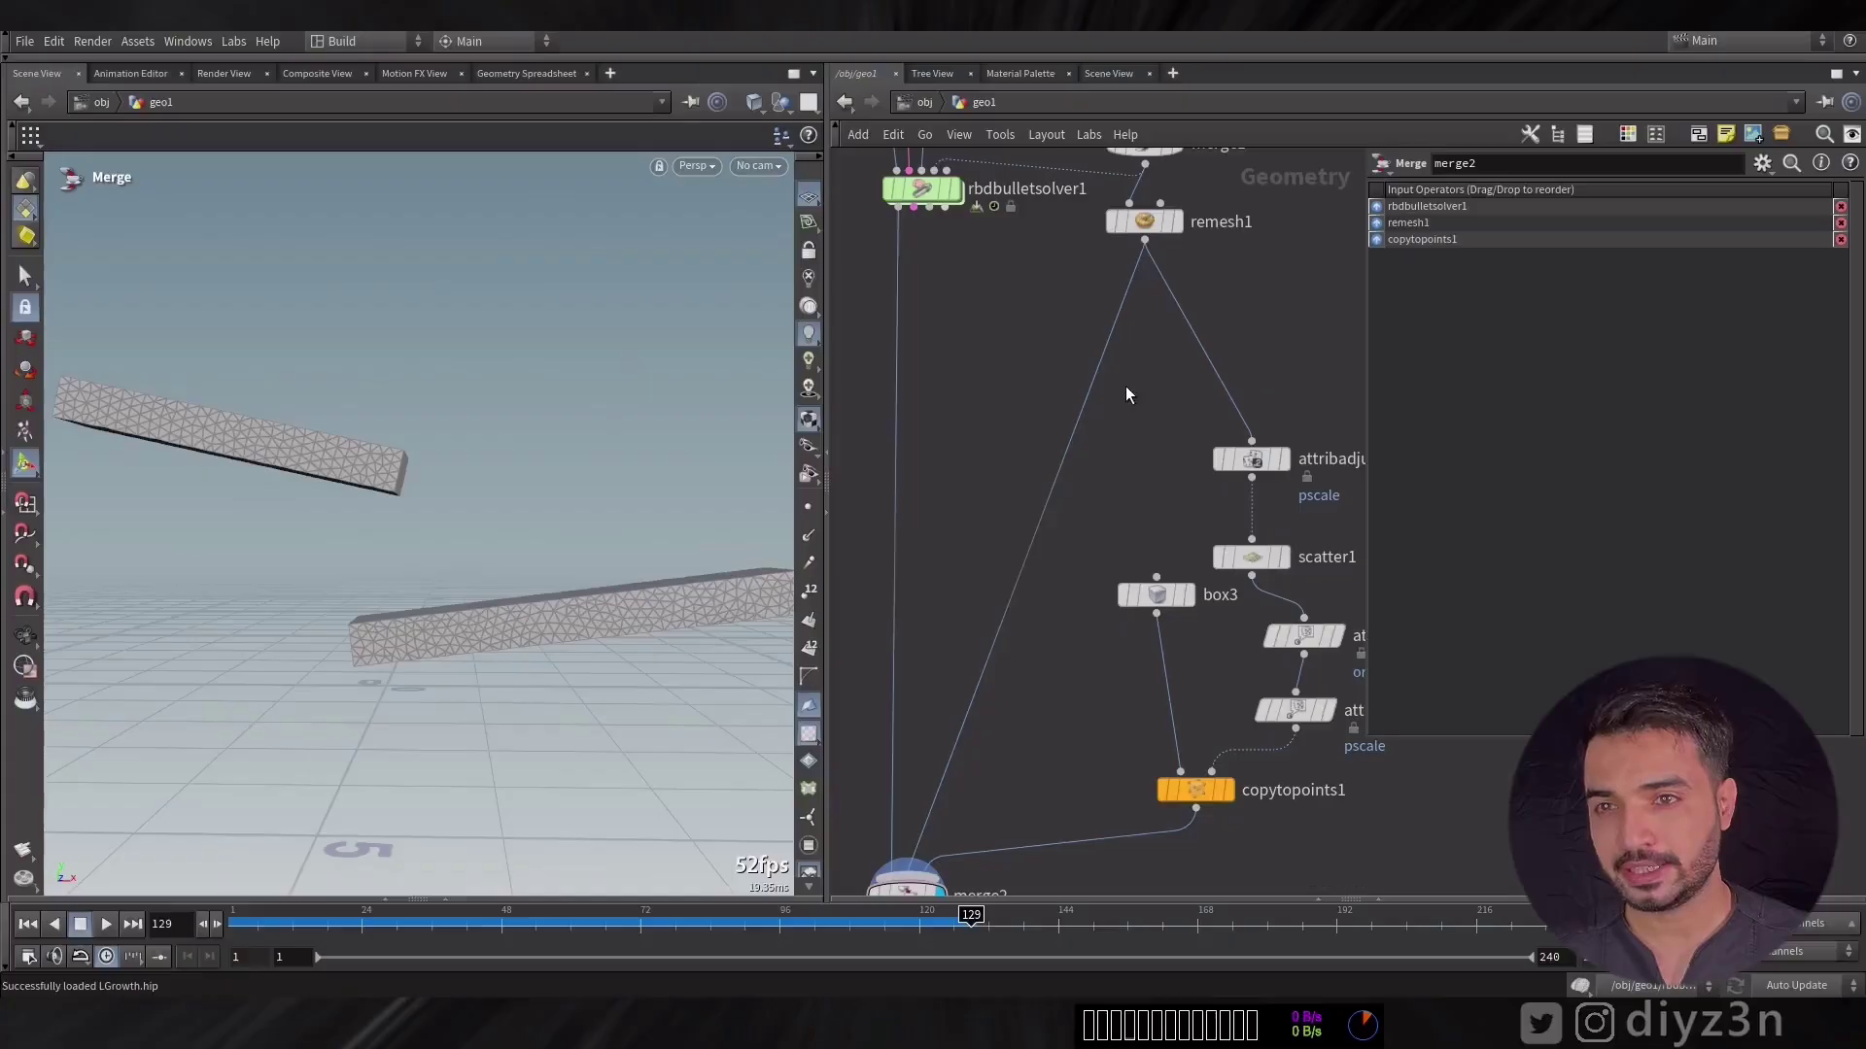
Step: Pan the network up to remesh1 and rbdbulletsolver1, then bring up the Tab node menu
middle_click_drag(1126, 393, 1070, 474)
key("Tab")
Step: Insert Distance from Geometry after remesh1, referencing rbdbulletsolver1's output, and scrub to check distances
type("dist")
left_click(1354, 537)
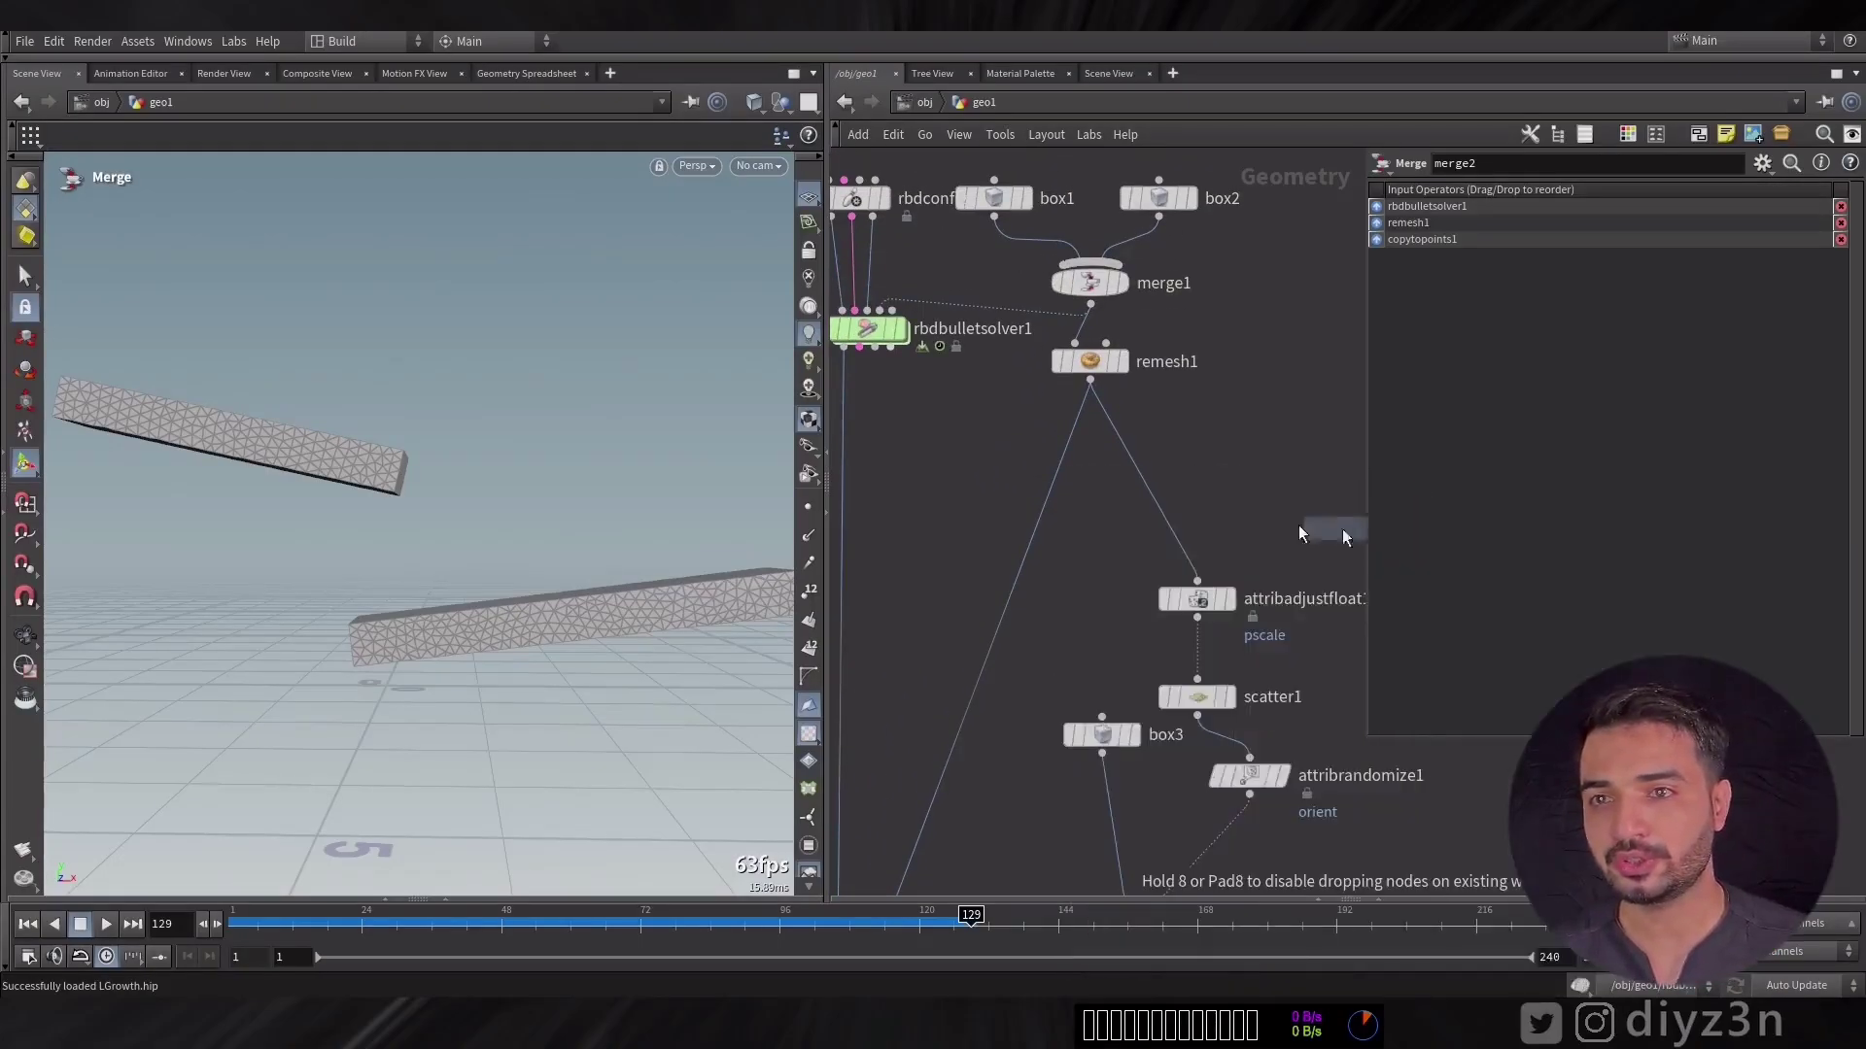
left_click(1092, 480)
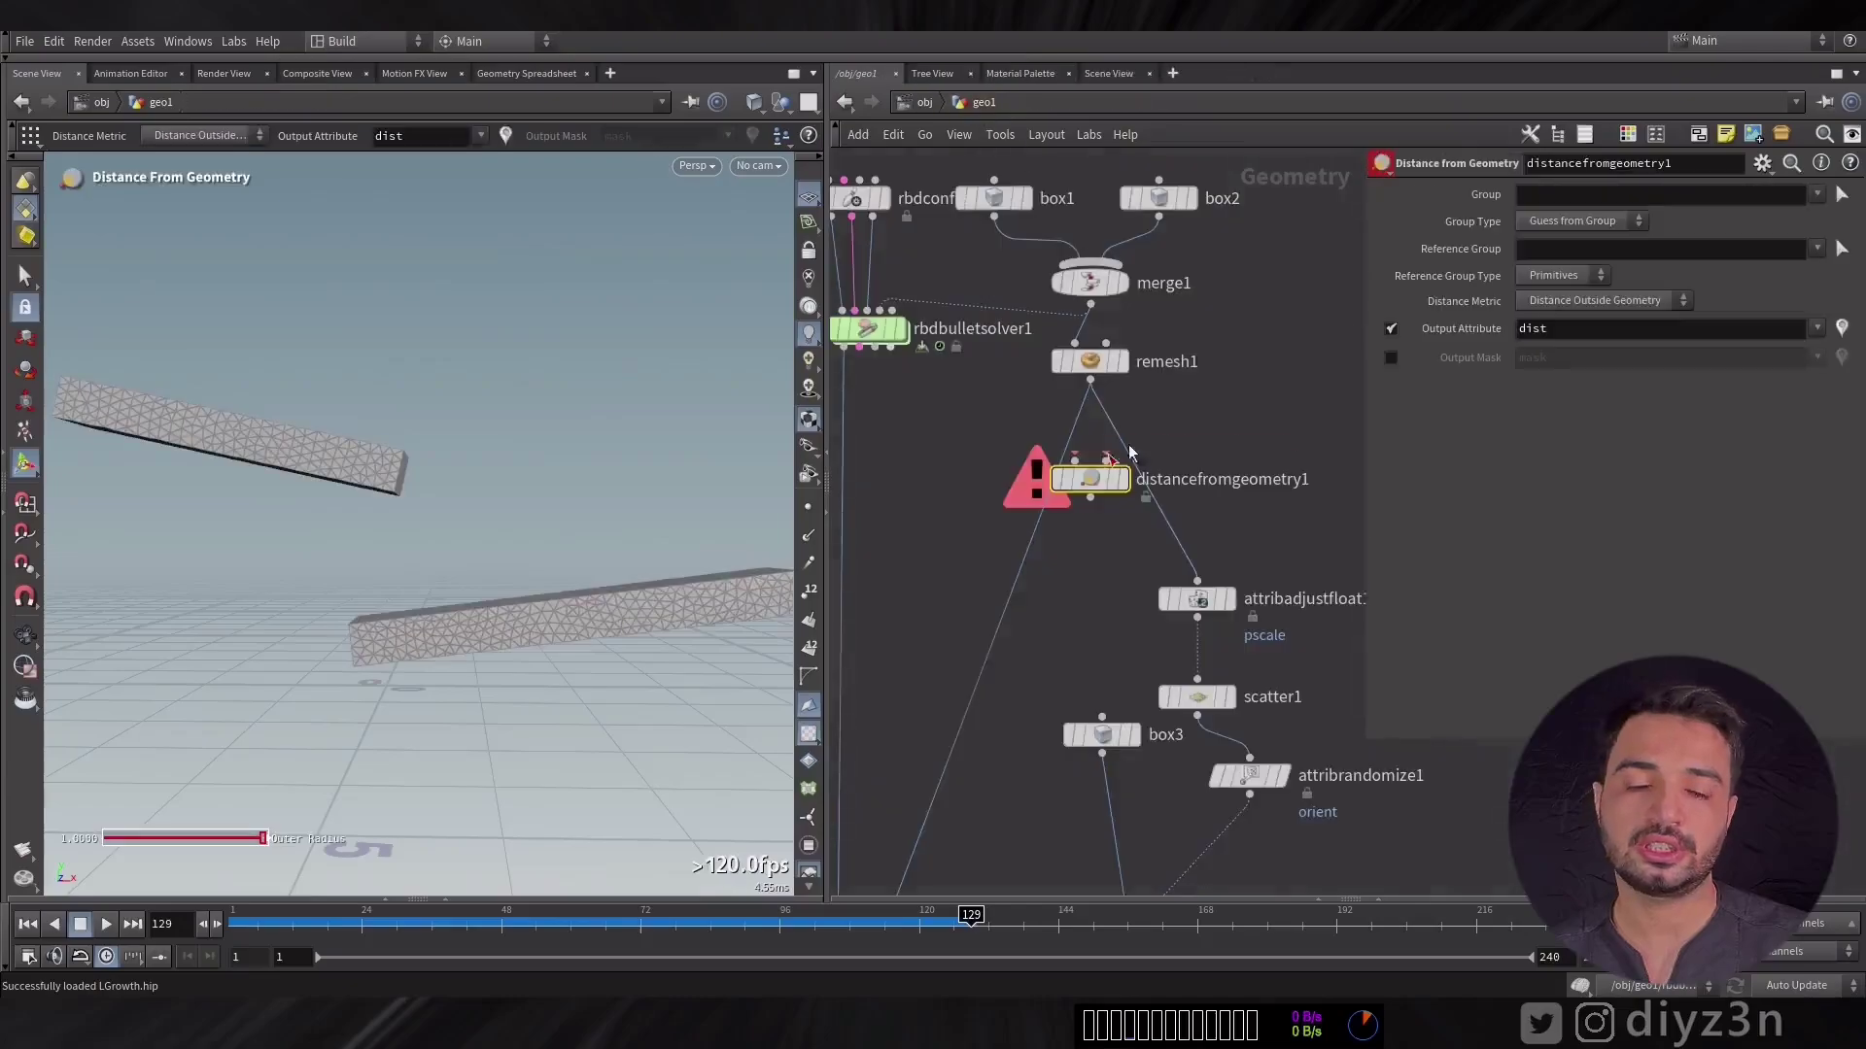
left_click_drag(1090, 479, 1064, 485)
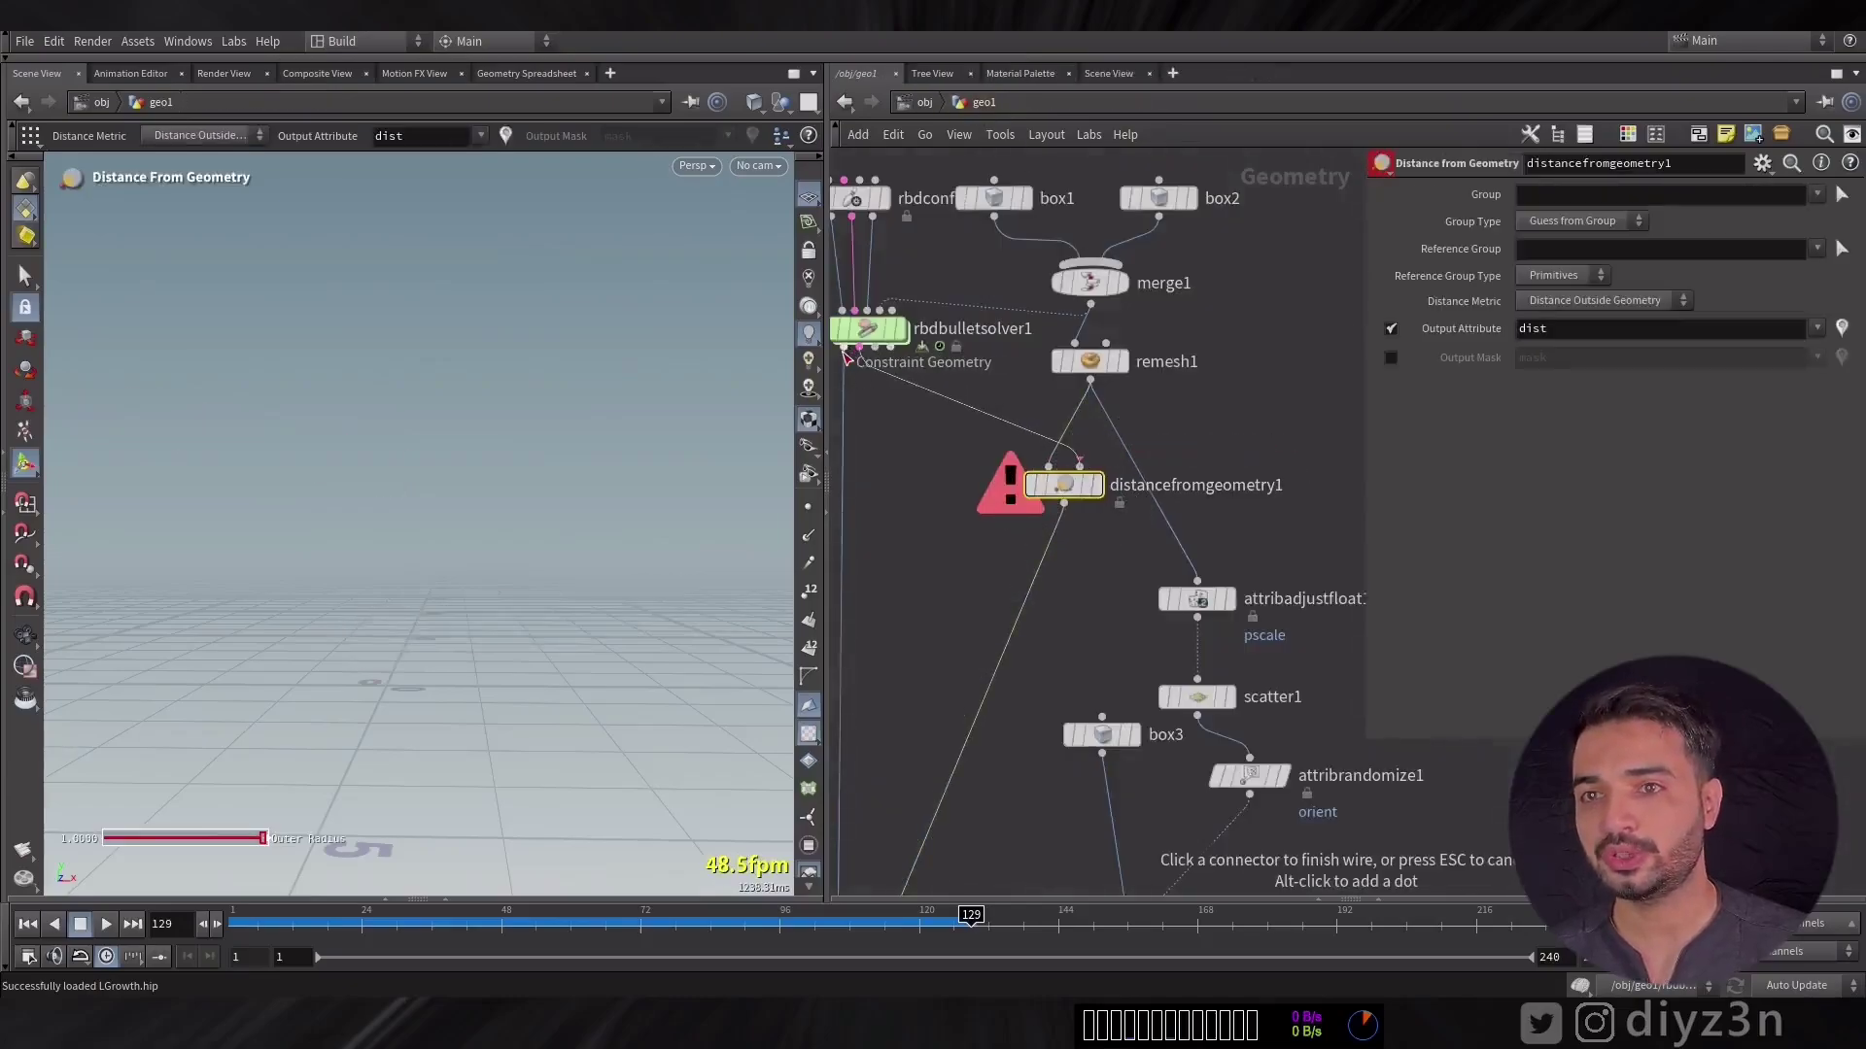
left_click(849, 355)
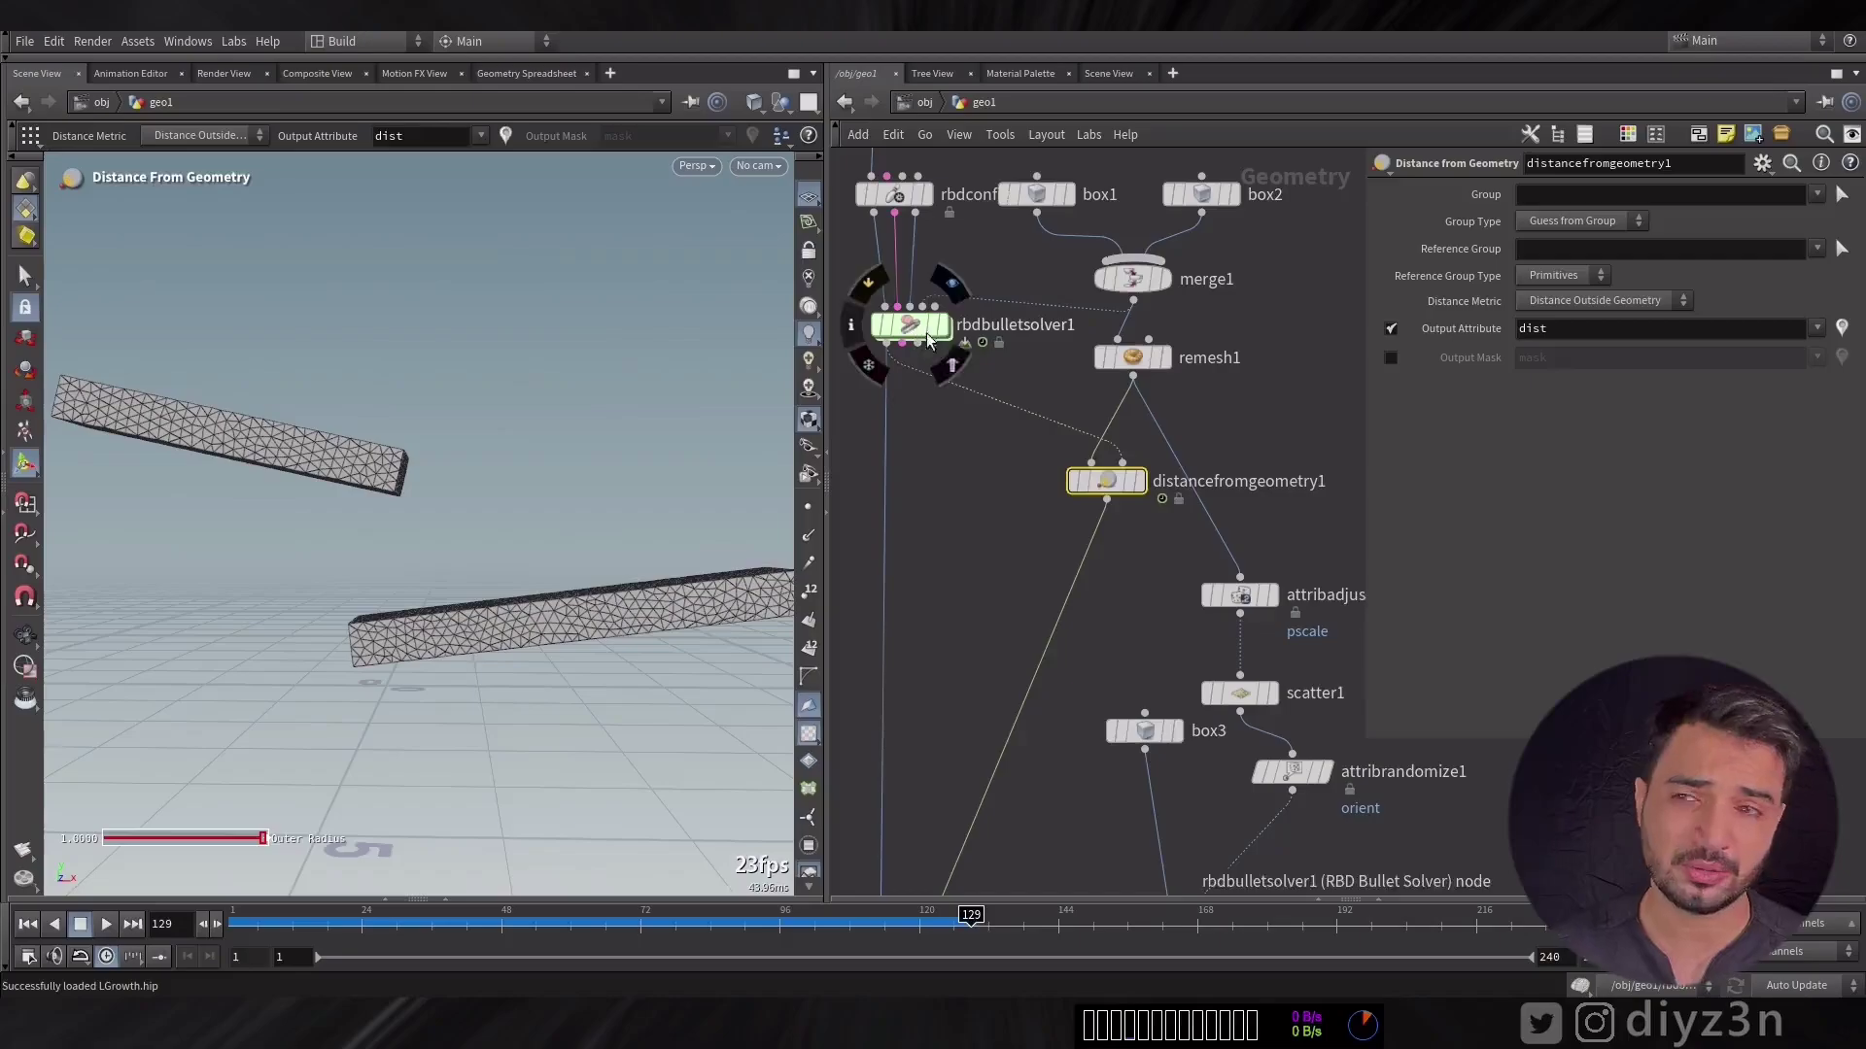
scroll(1104, 477, "up", 2)
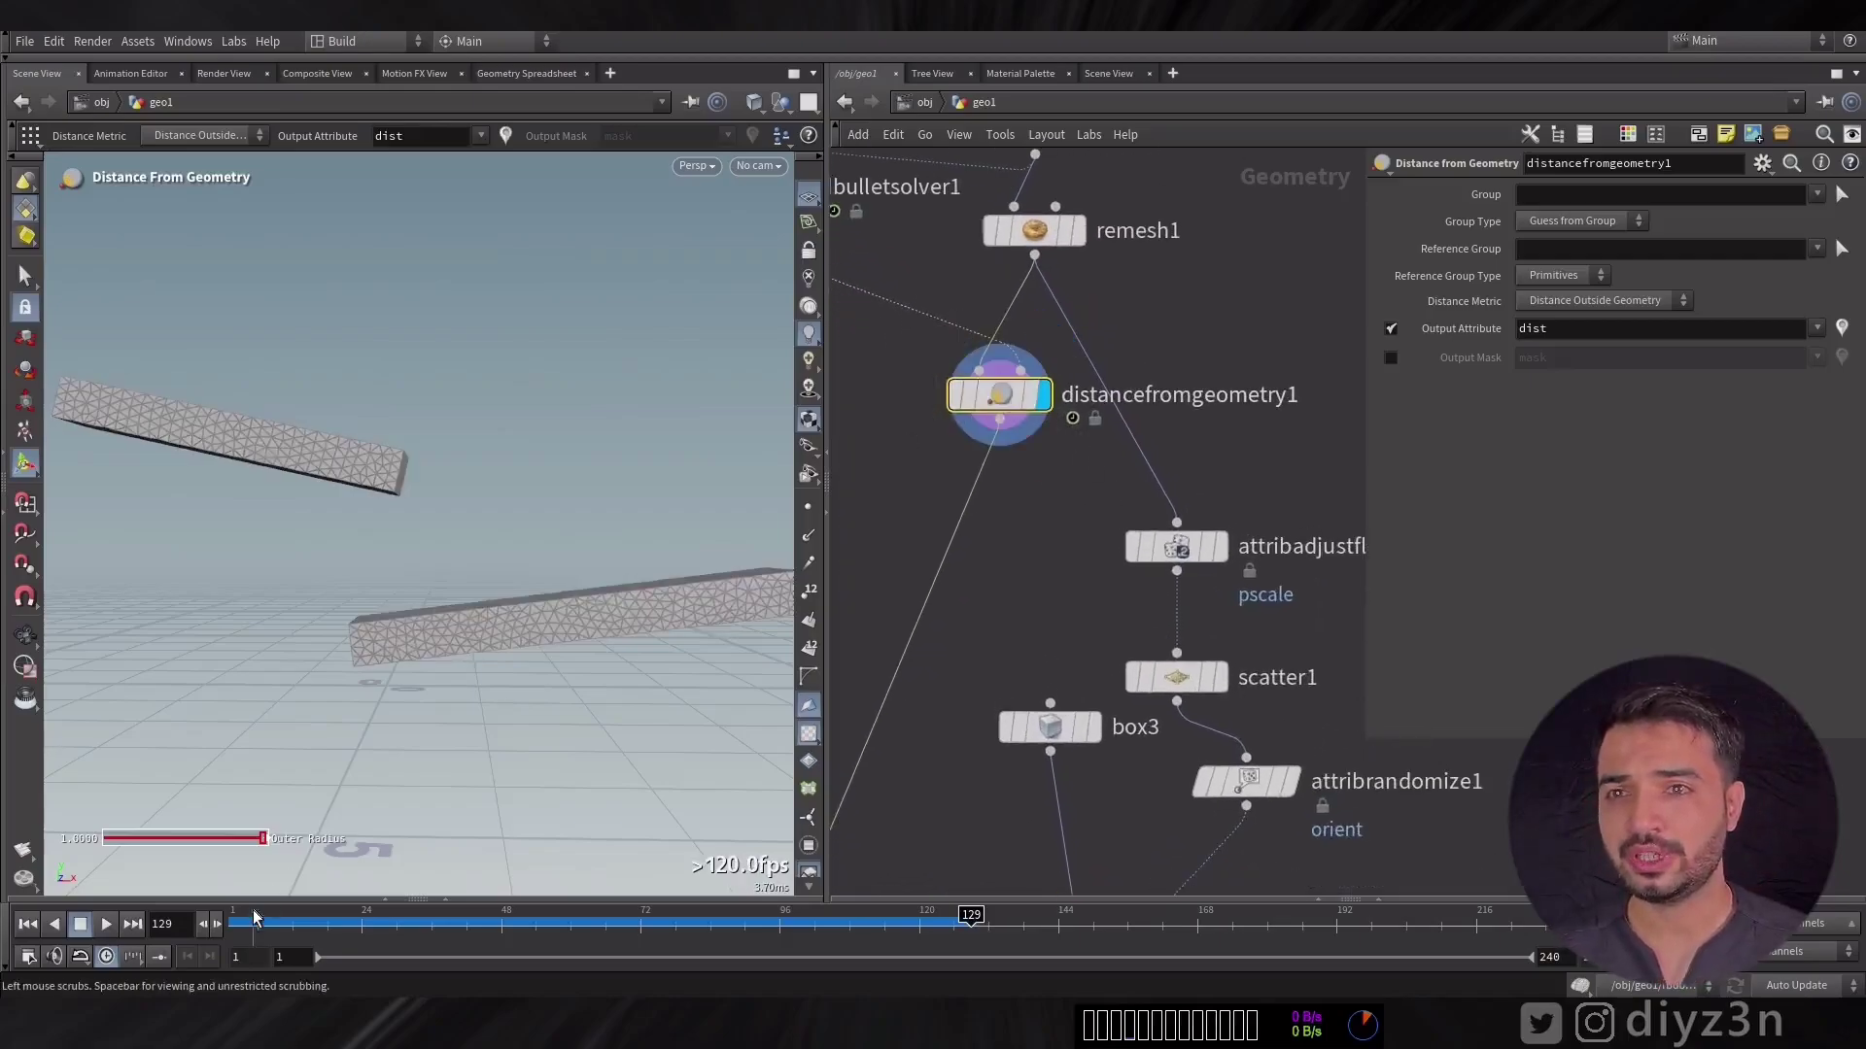
left_click_drag(221, 920, 323, 933)
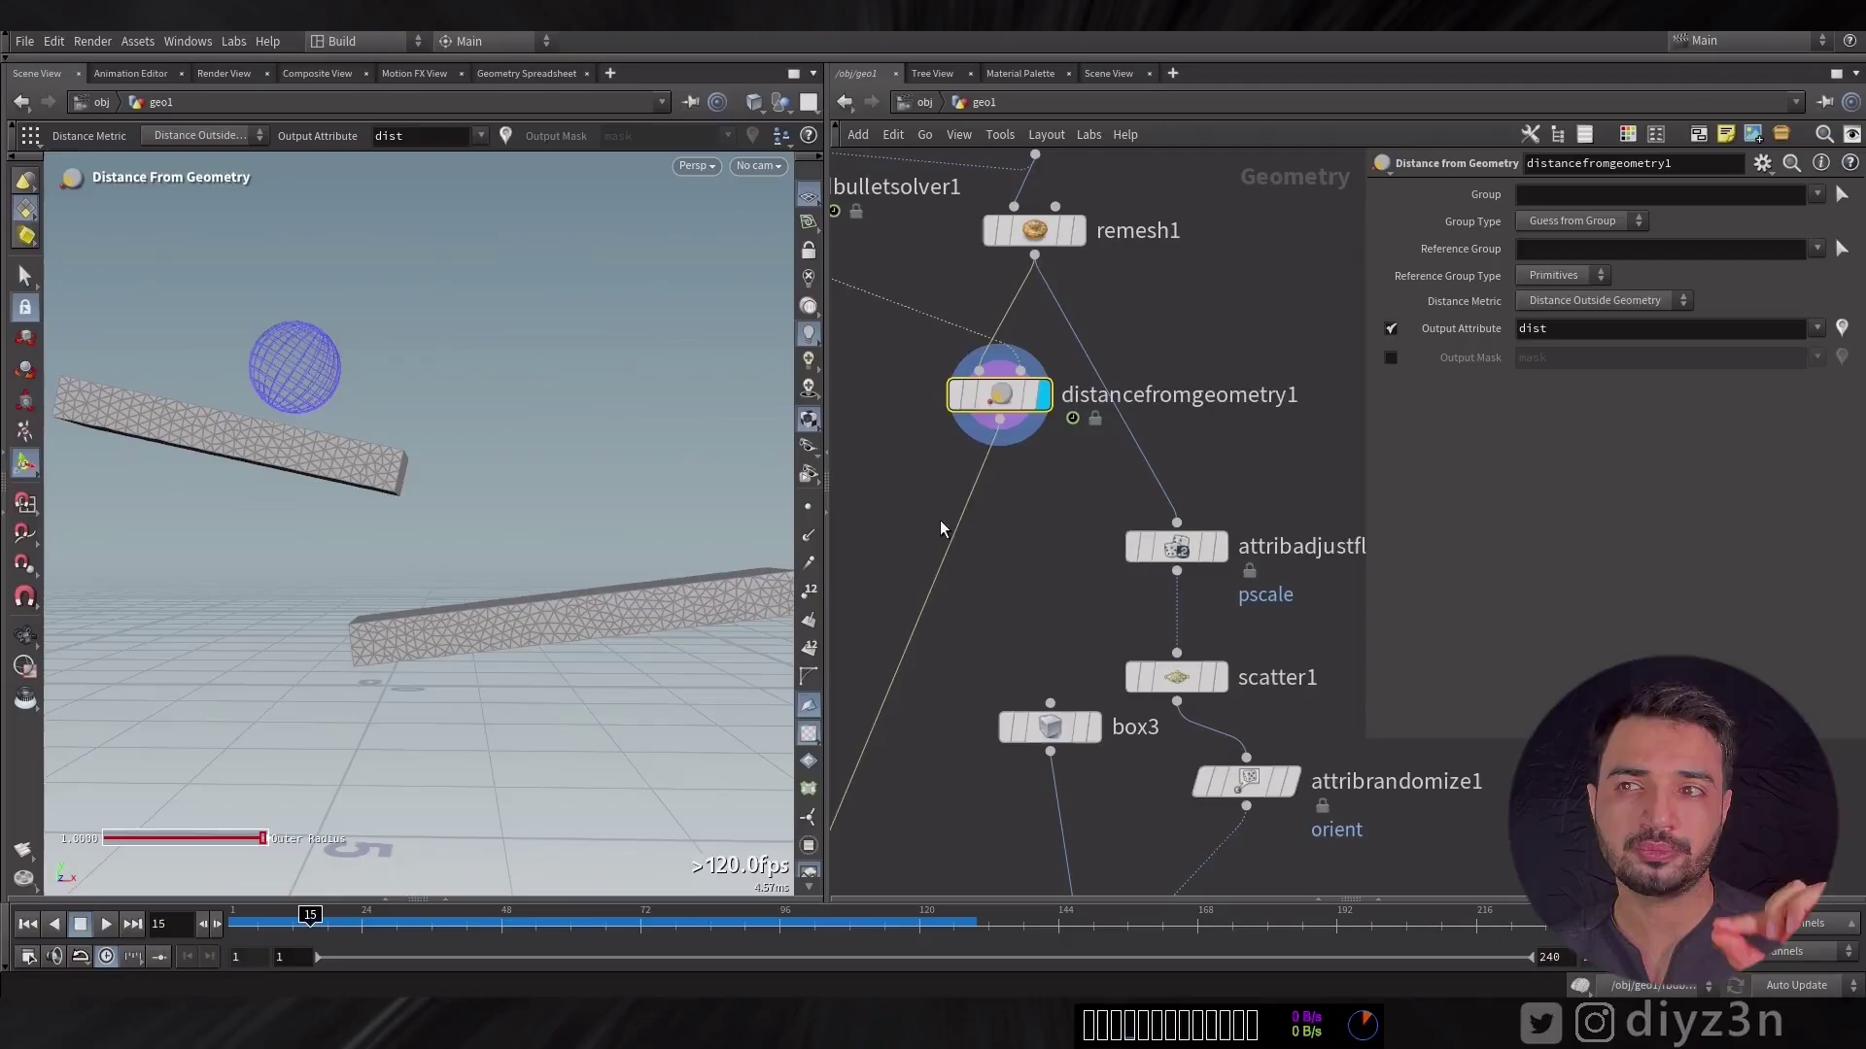
left_click_drag(1008, 398, 997, 428)
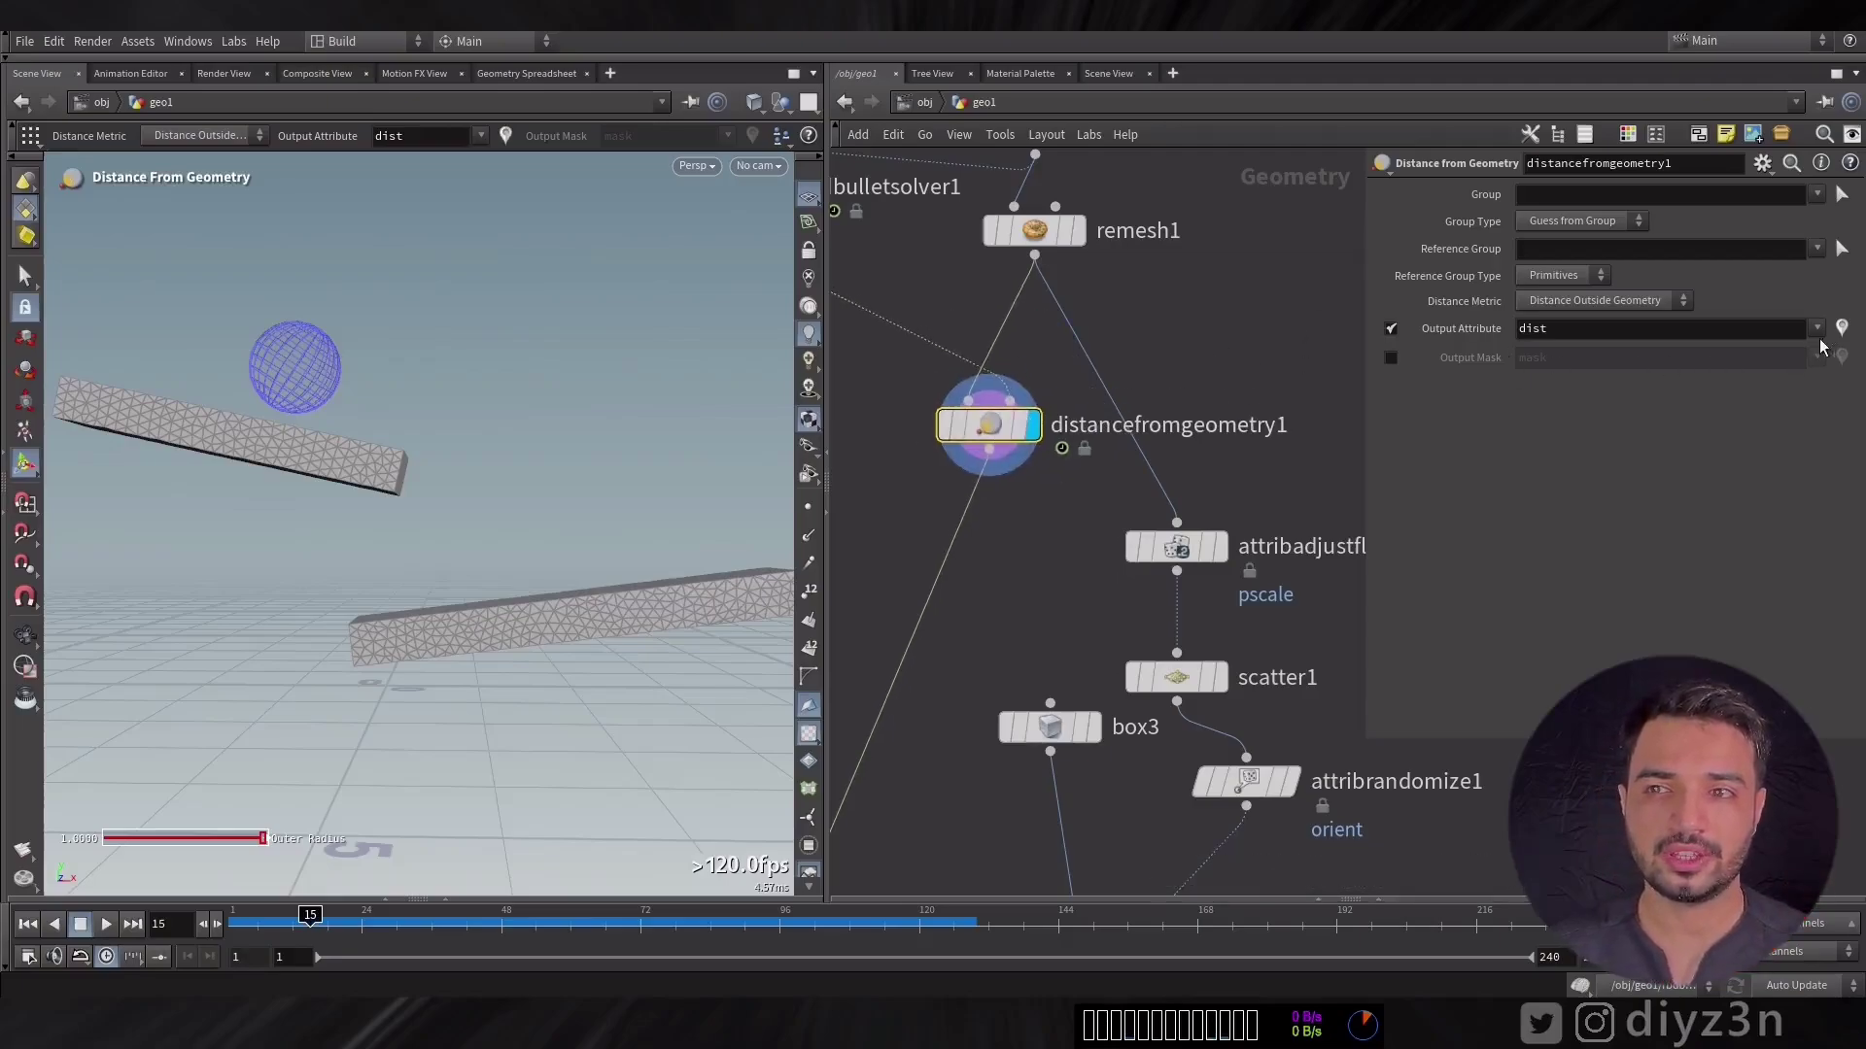
mouse_move(311, 919)
left_mouse_down()
mouse_move(233, 921)
mouse_move(866, 961)
mouse_move(240, 957)
mouse_move(399, 955)
mouse_move(279, 954)
mouse_move(311, 955)
left_mouse_up()
Step: Add an Attribute Adjust Float node beneath distancefromgeometry1
middle_click_drag(1073, 533, 1081, 461)
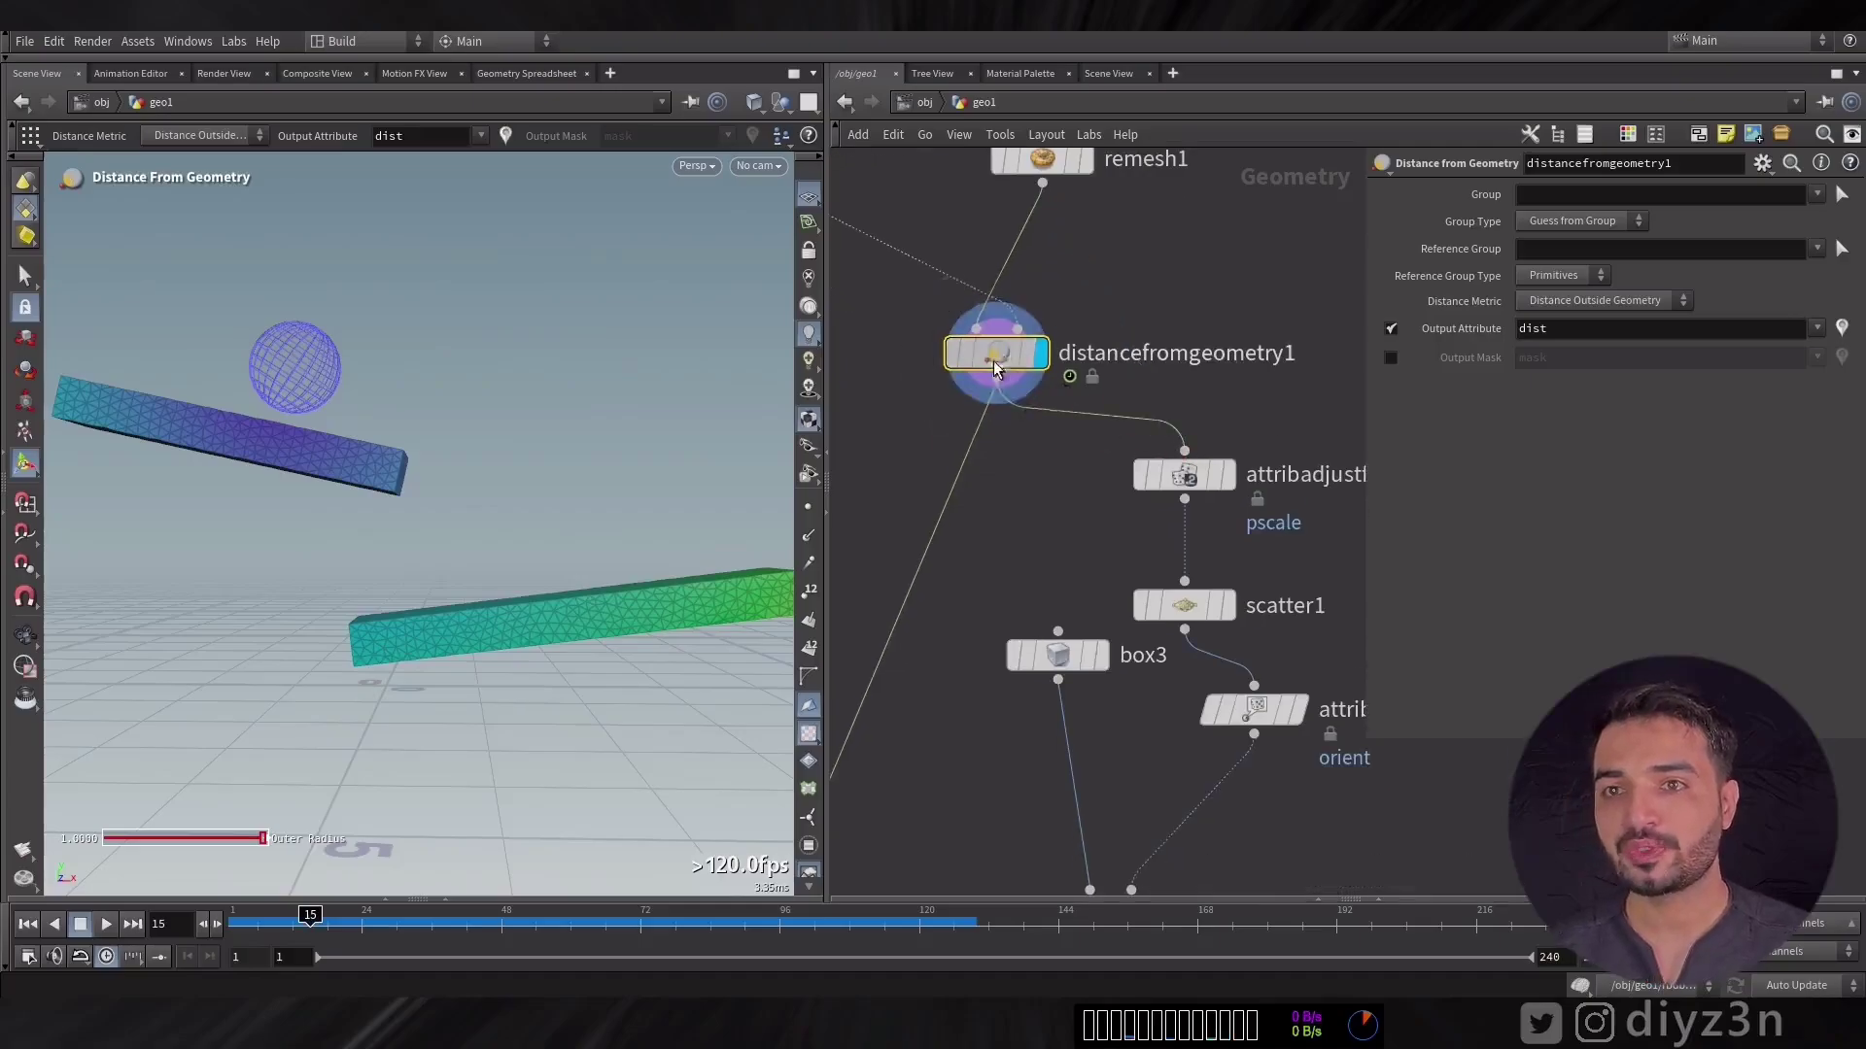
left_click_drag(996, 365, 1057, 296)
key("Tab")
type("flo")
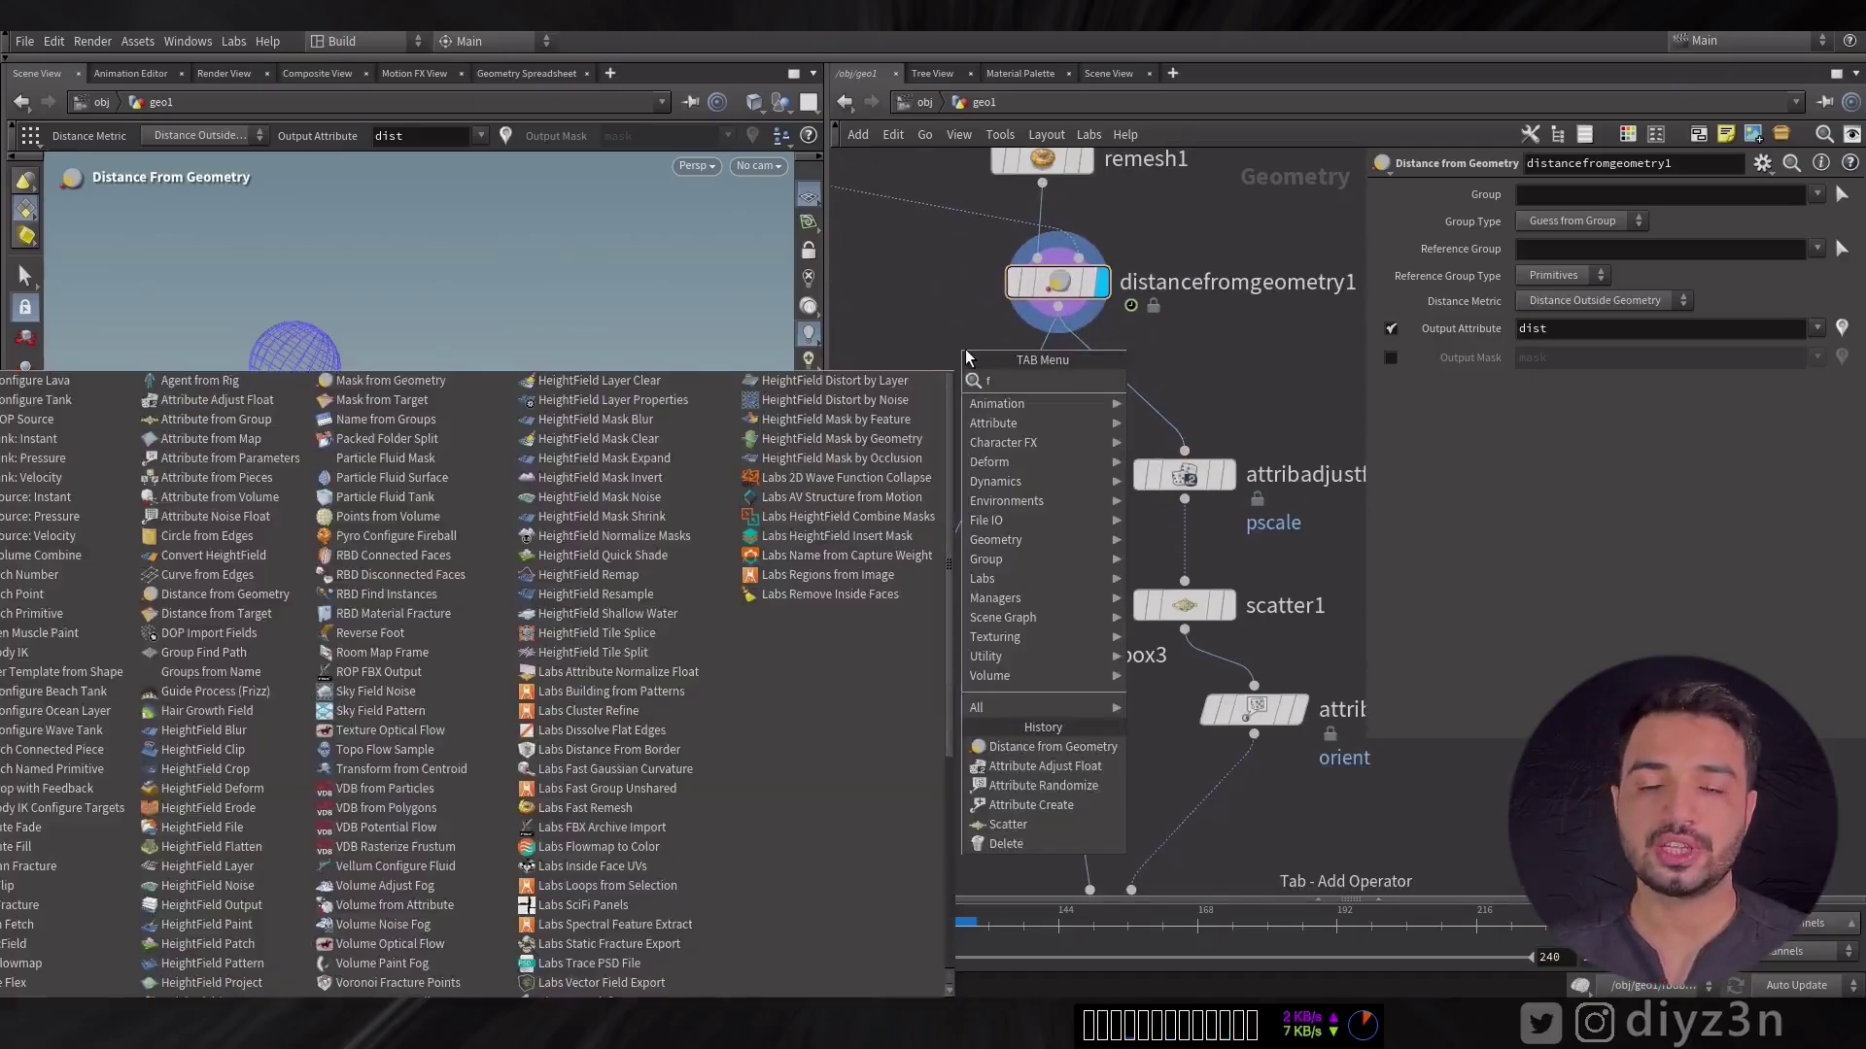
left_click(1205, 419)
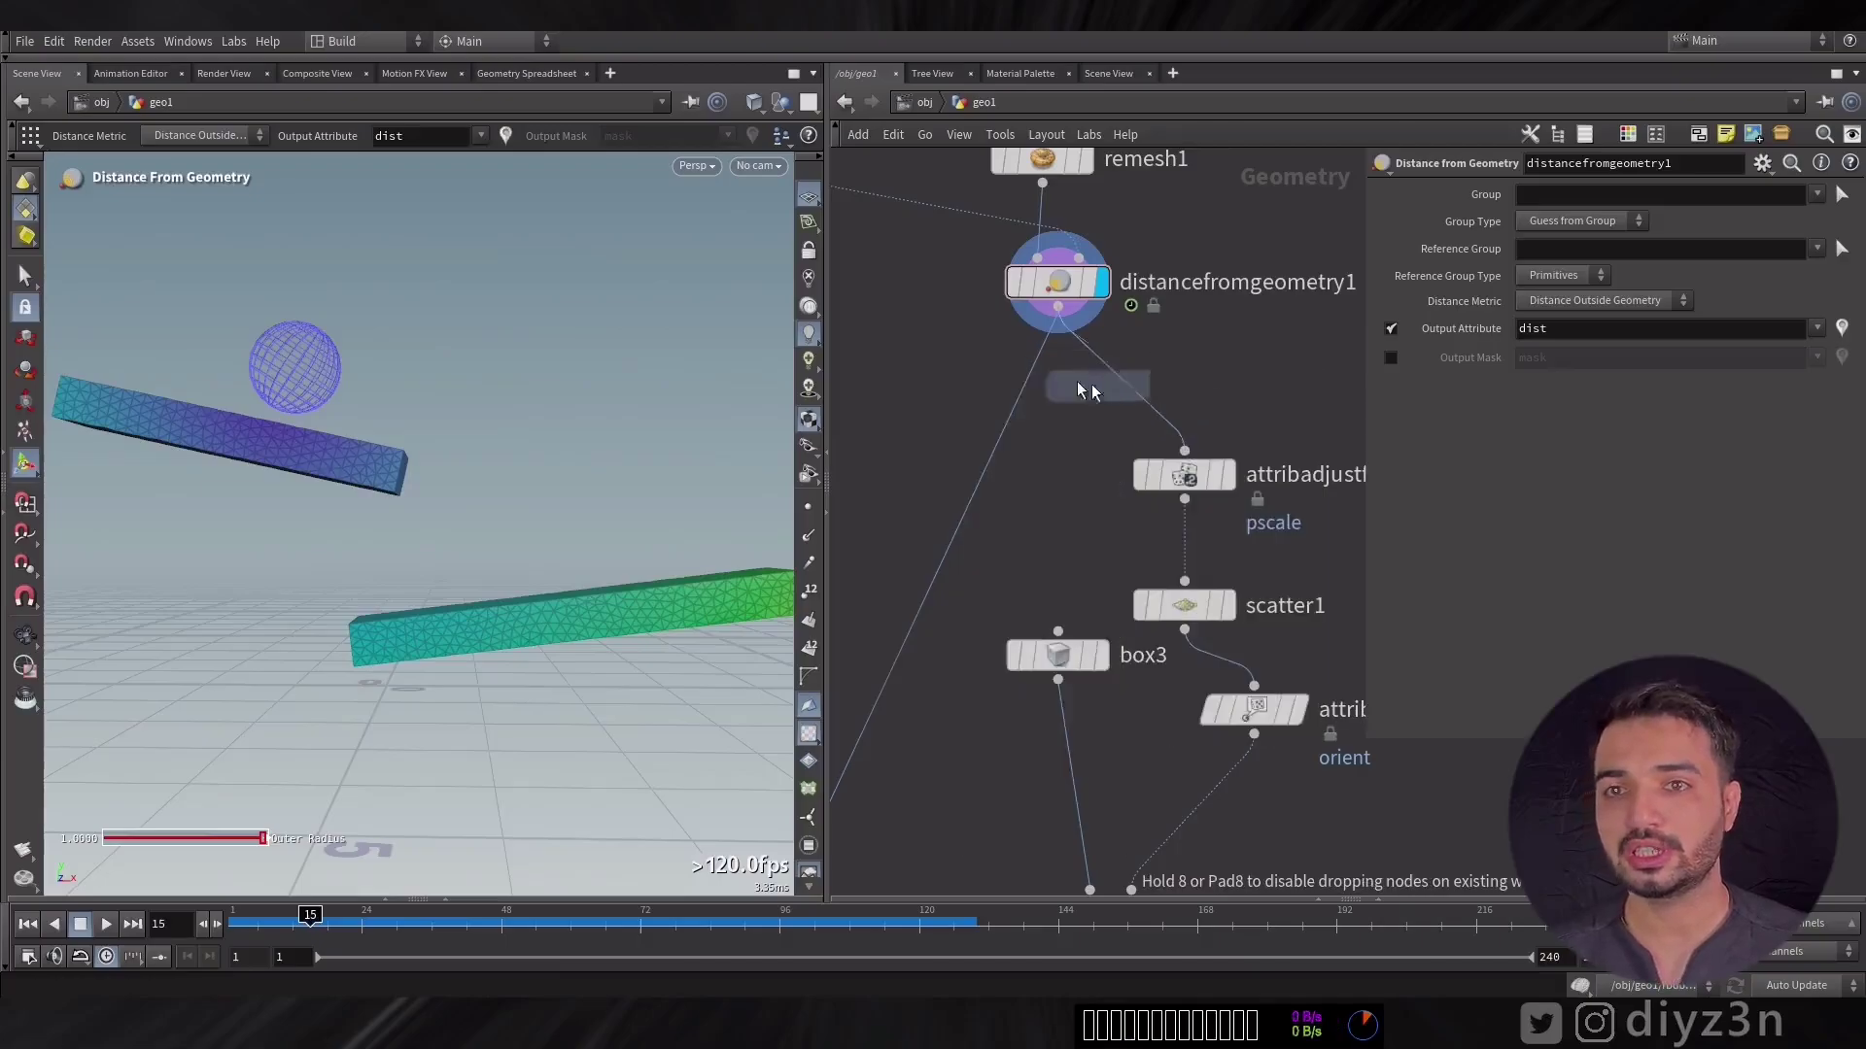
left_click_drag(1027, 384, 1057, 370)
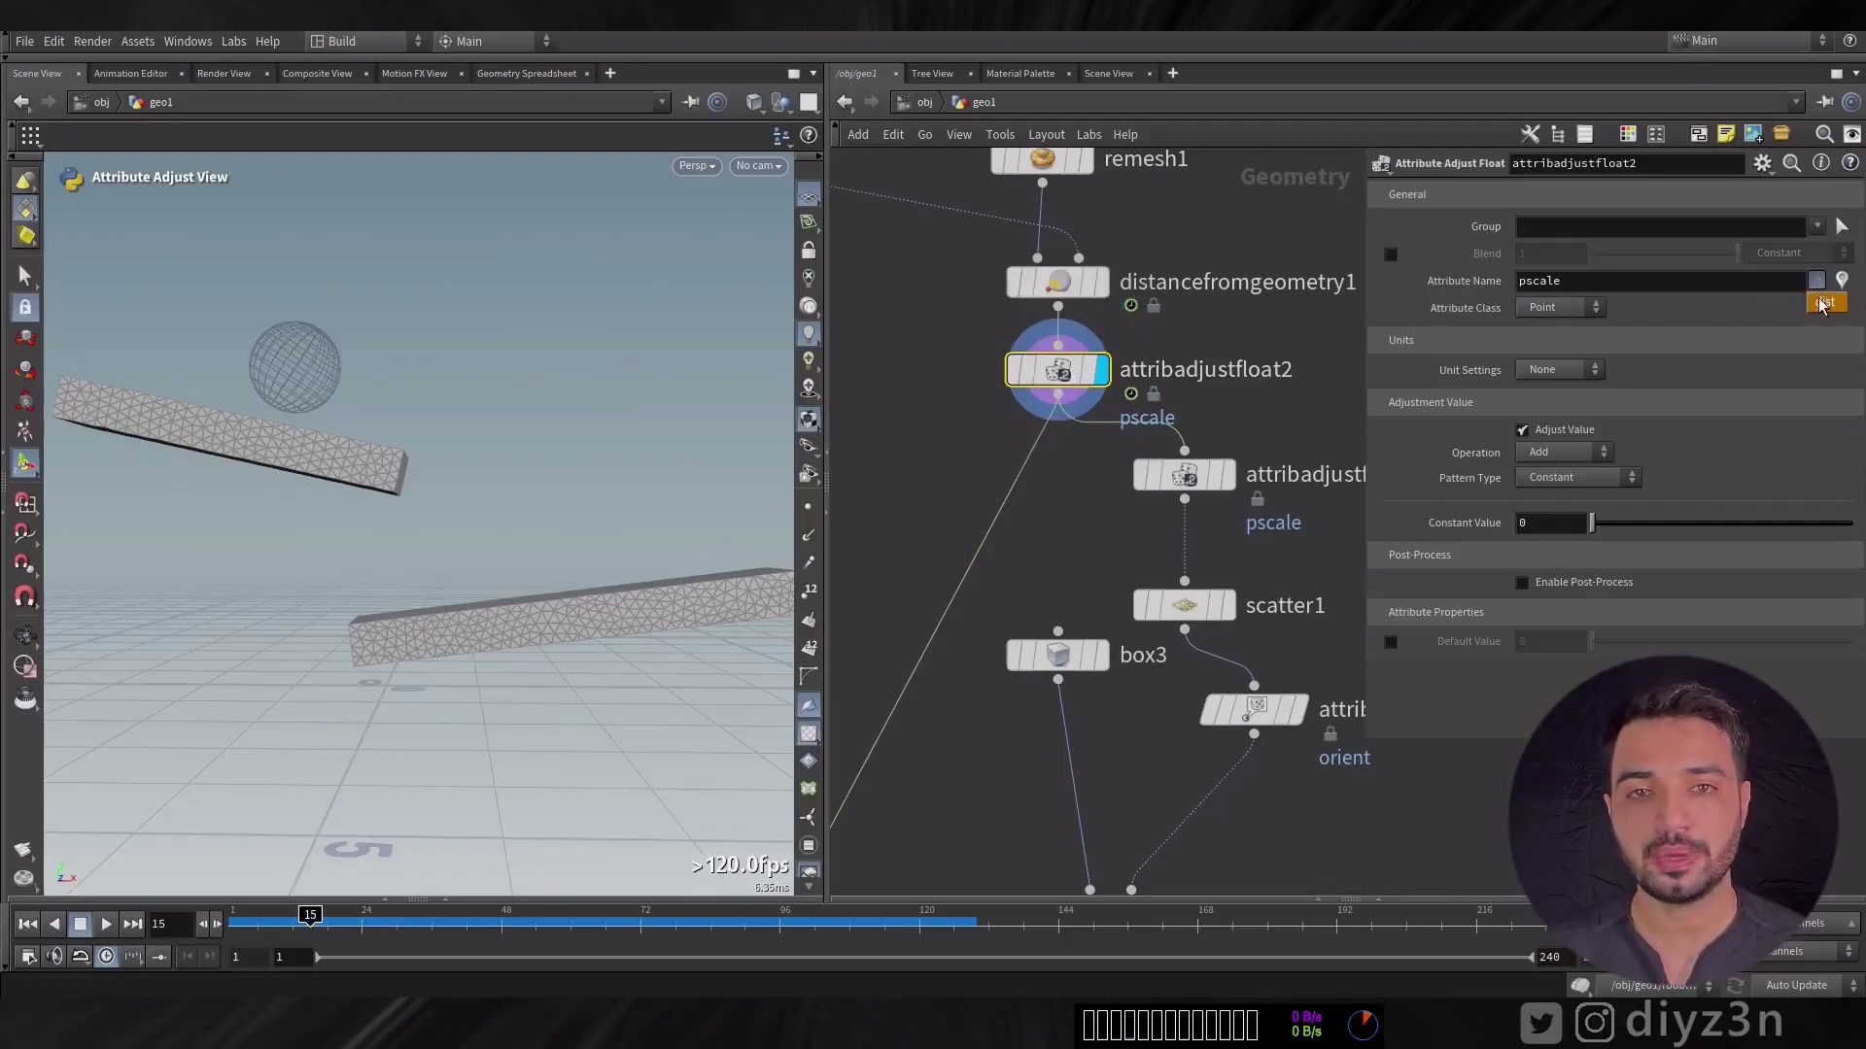
Step: Set it to multiply dist by the dist Float Attribute at scale 4.94
left_click(1568, 457)
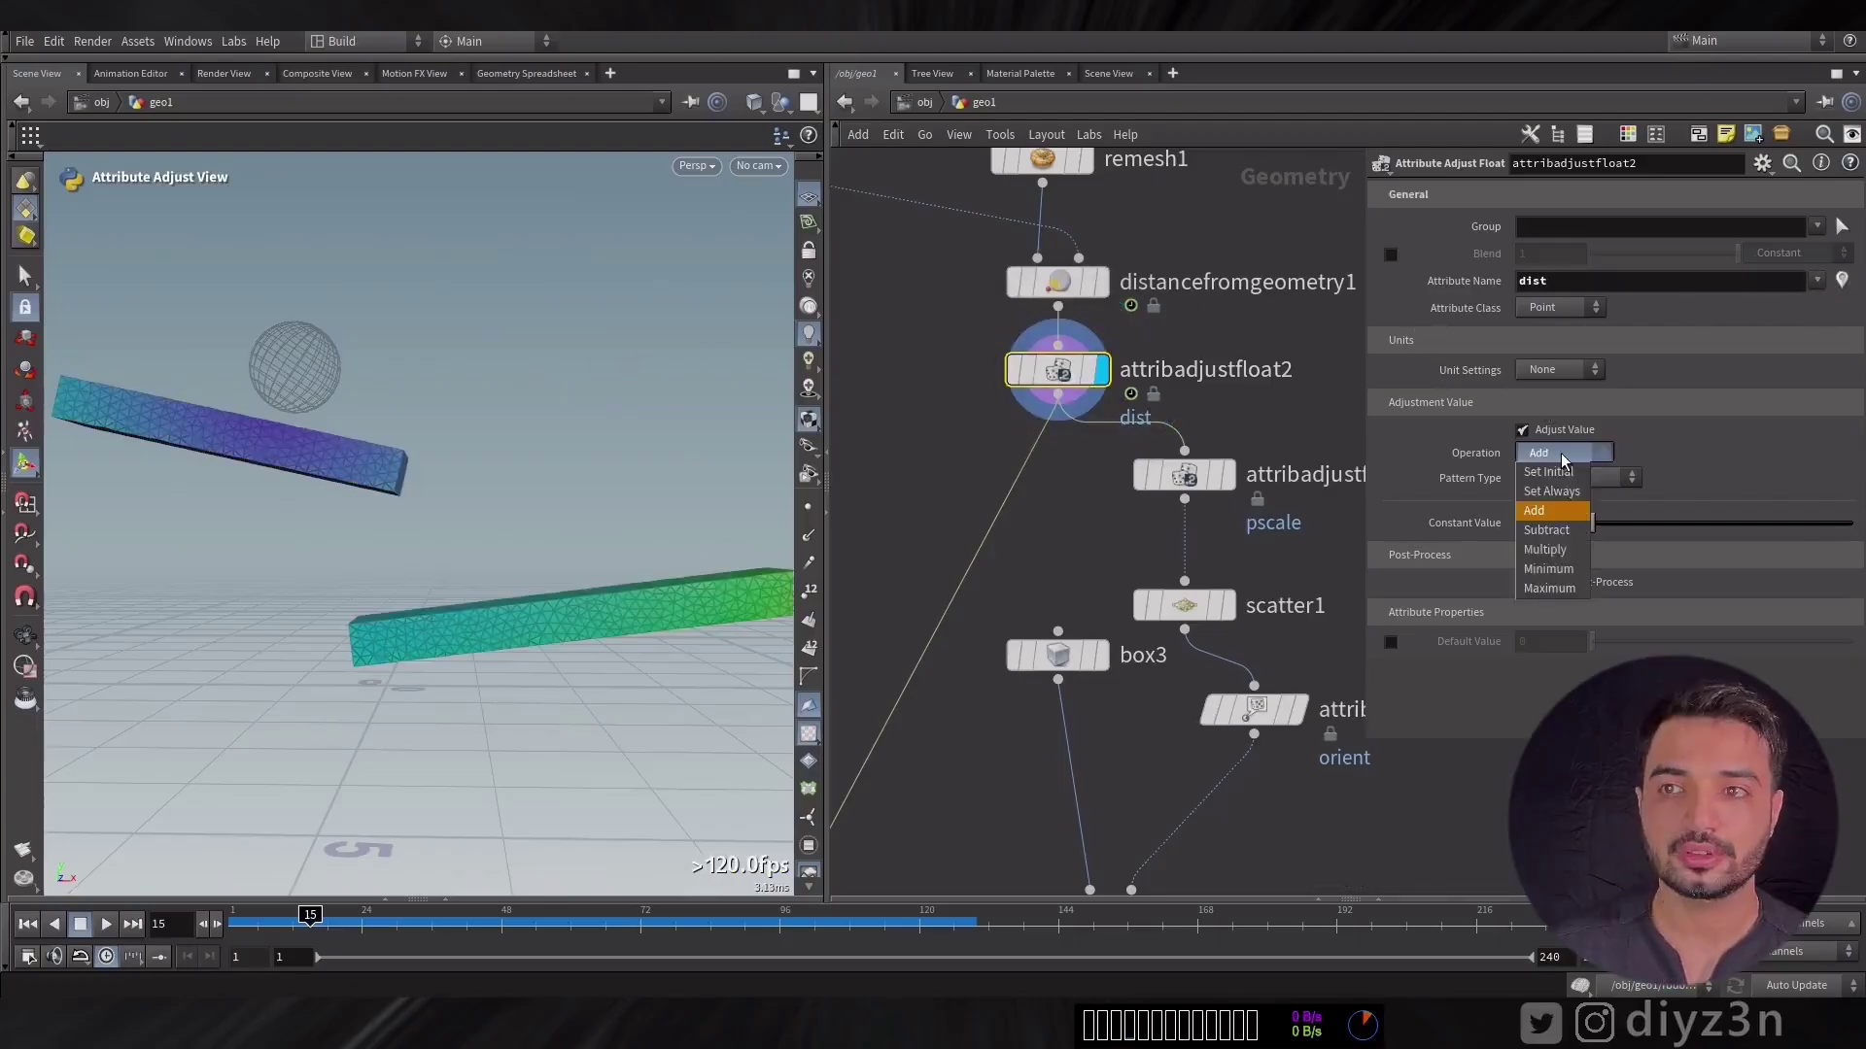
left_click(1551, 547)
left_click(1571, 479)
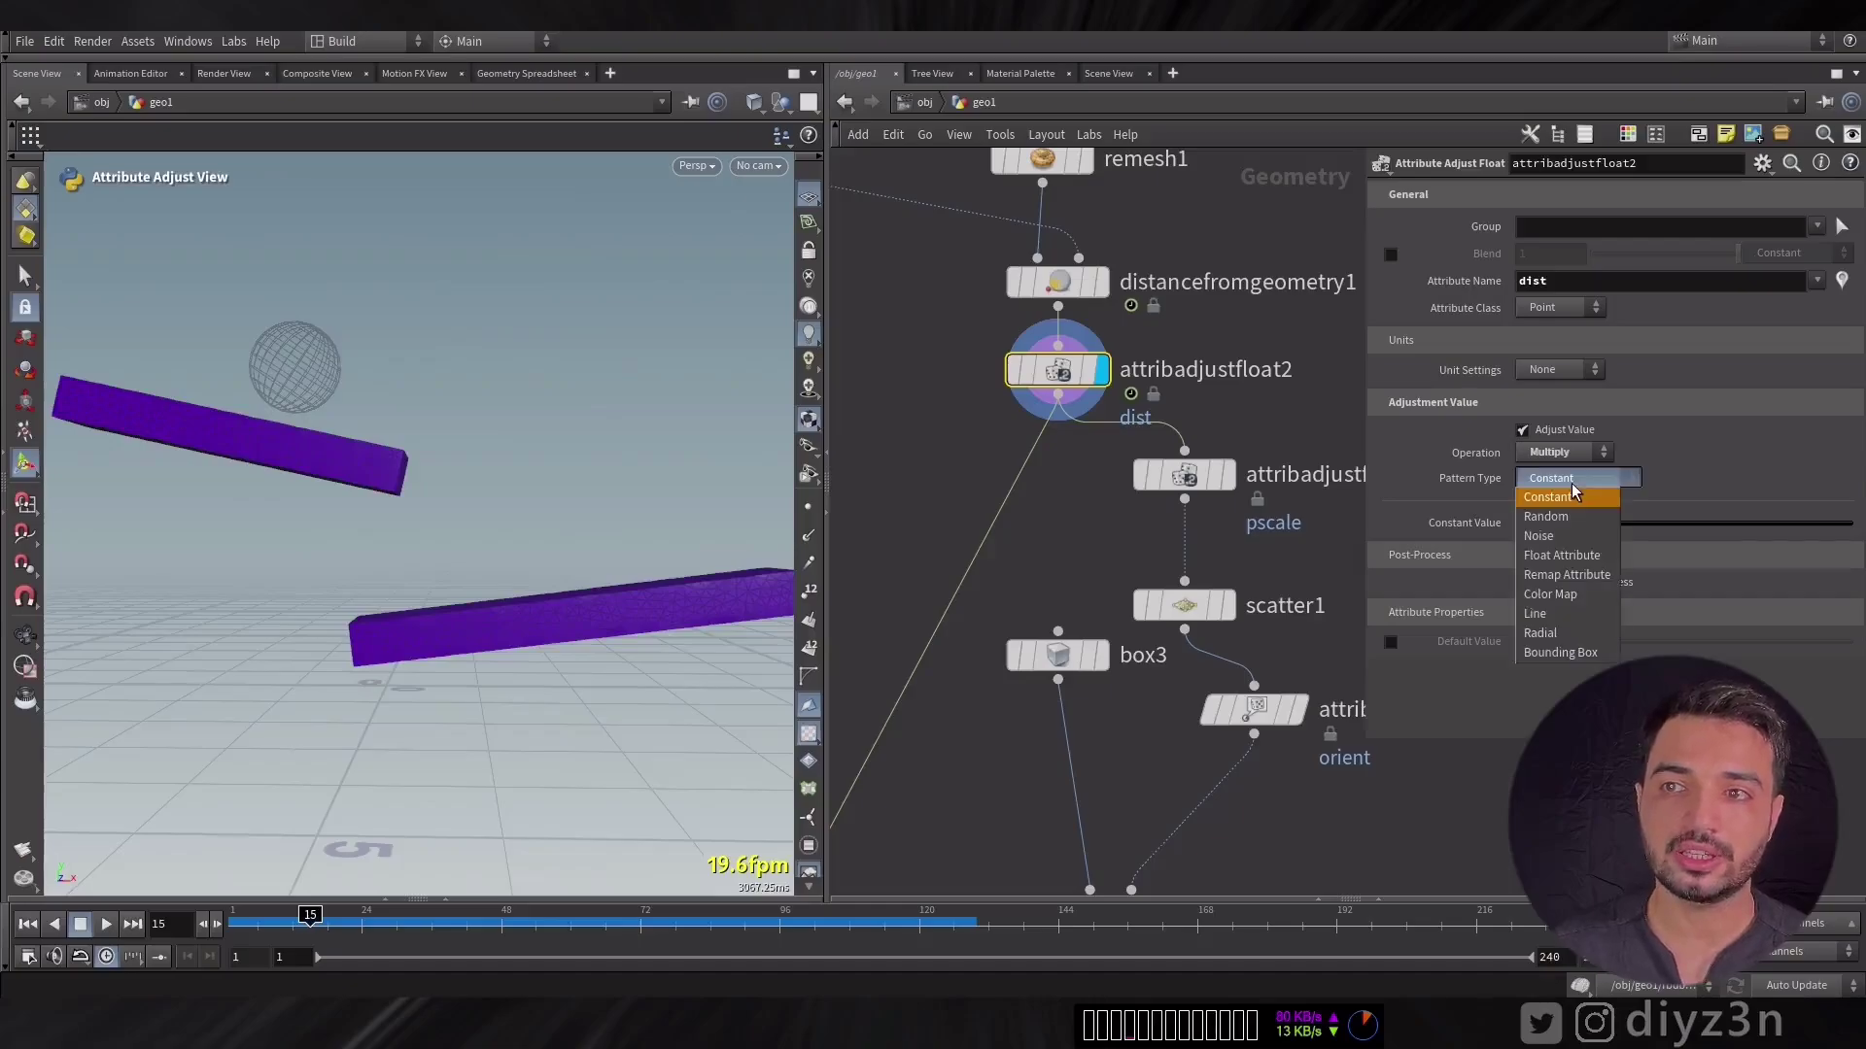
left_click(1562, 556)
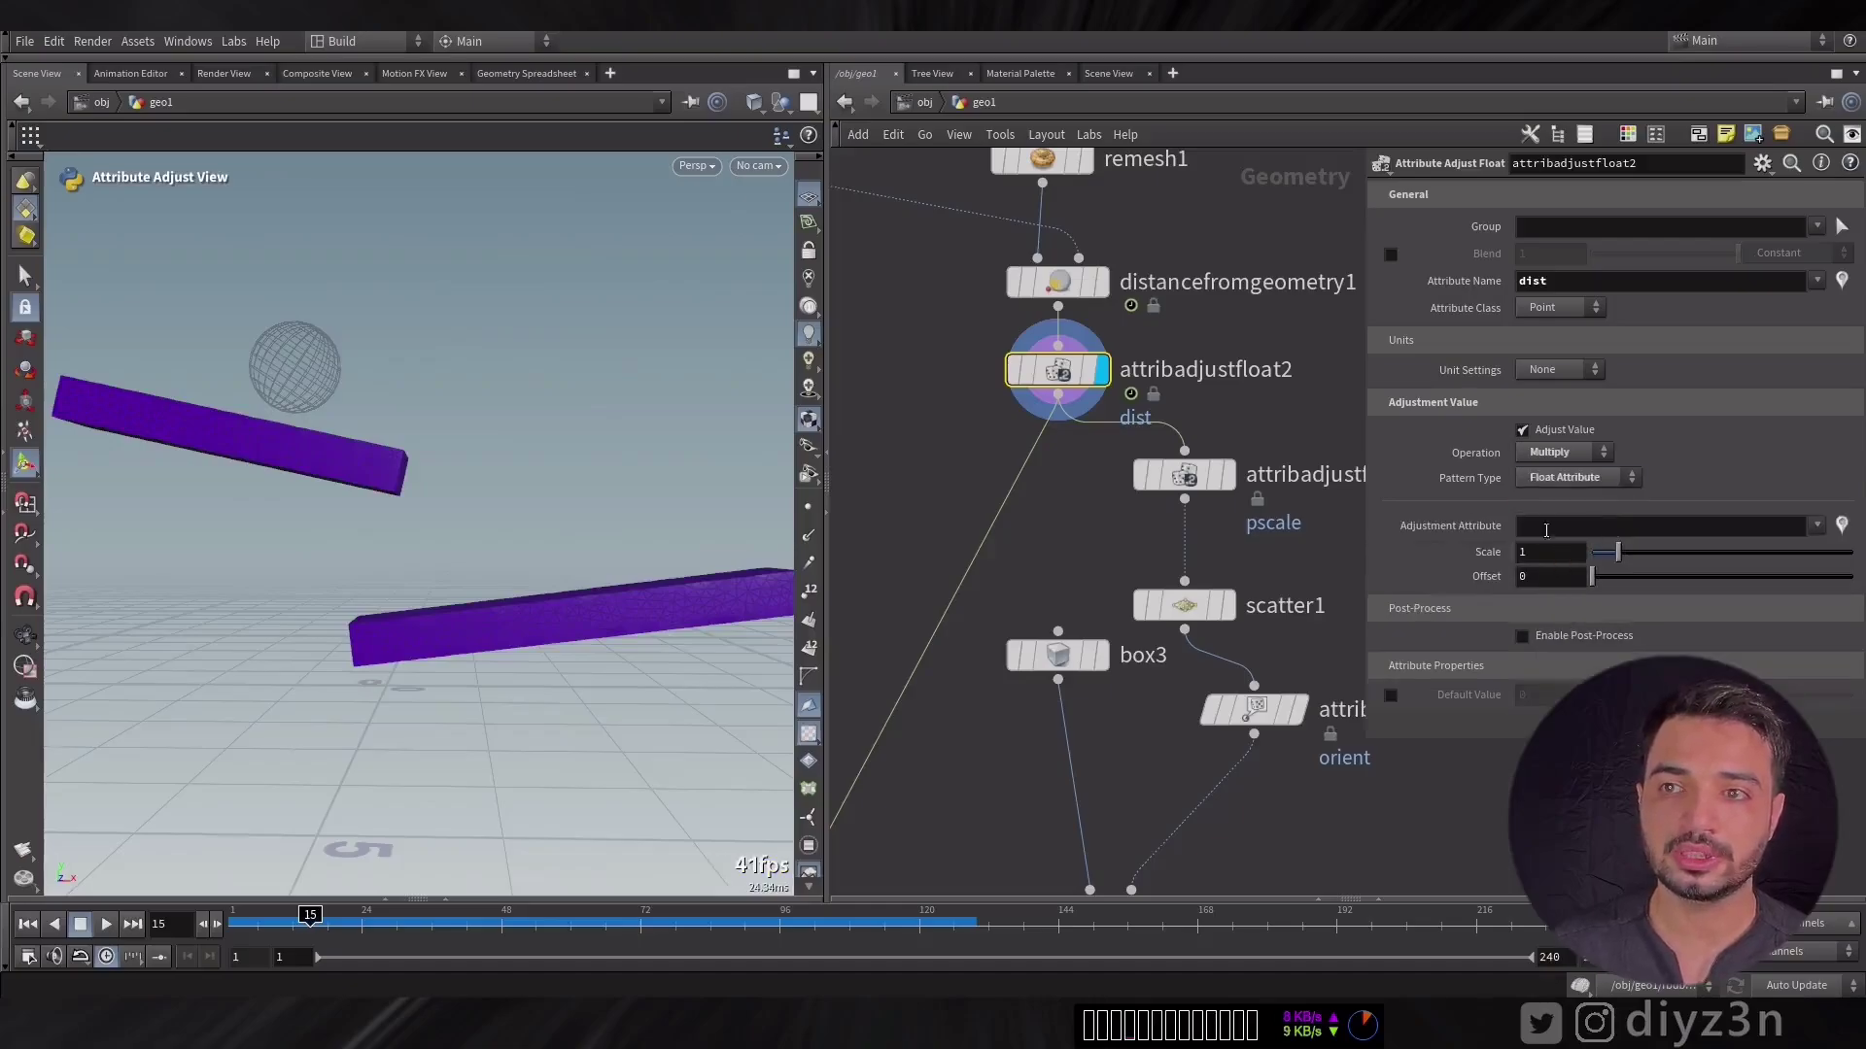
left_click(1824, 548)
left_click_drag(1618, 553, 1754, 555)
left_click_drag(322, 923, 553, 925)
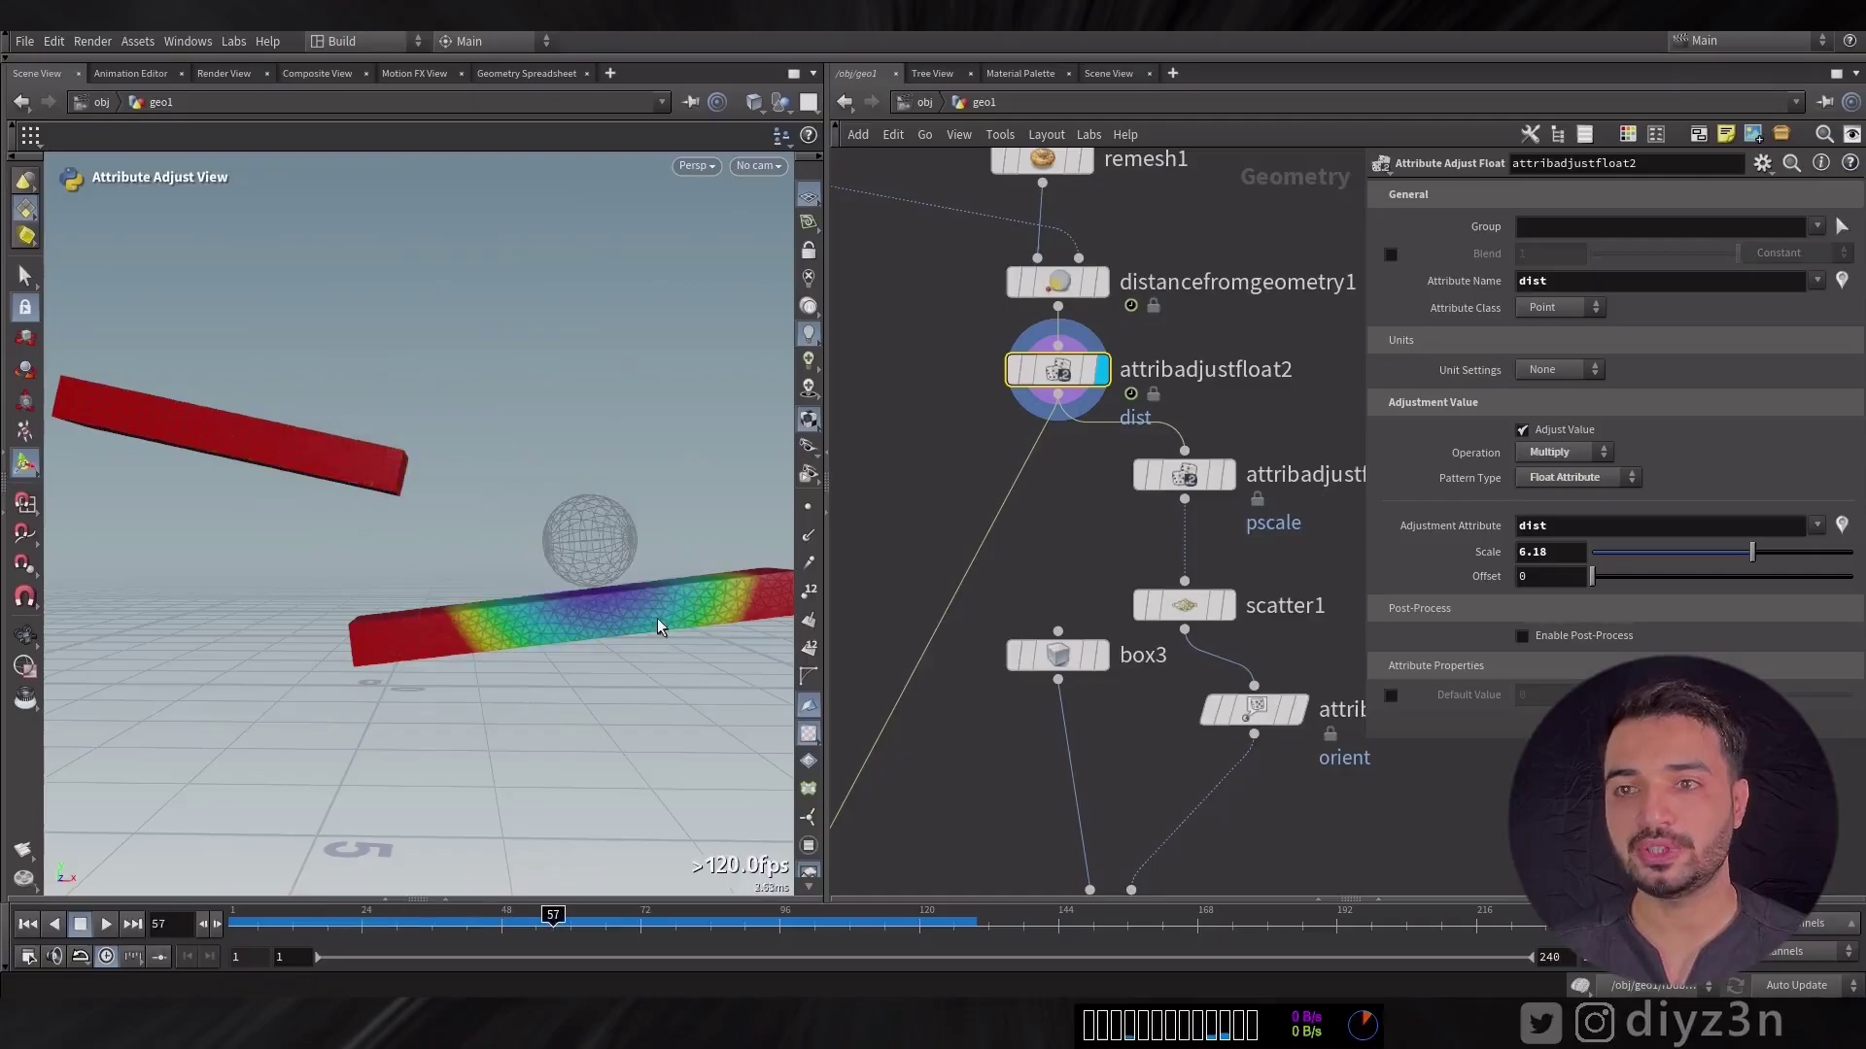
left_click_drag(1744, 554, 1661, 581)
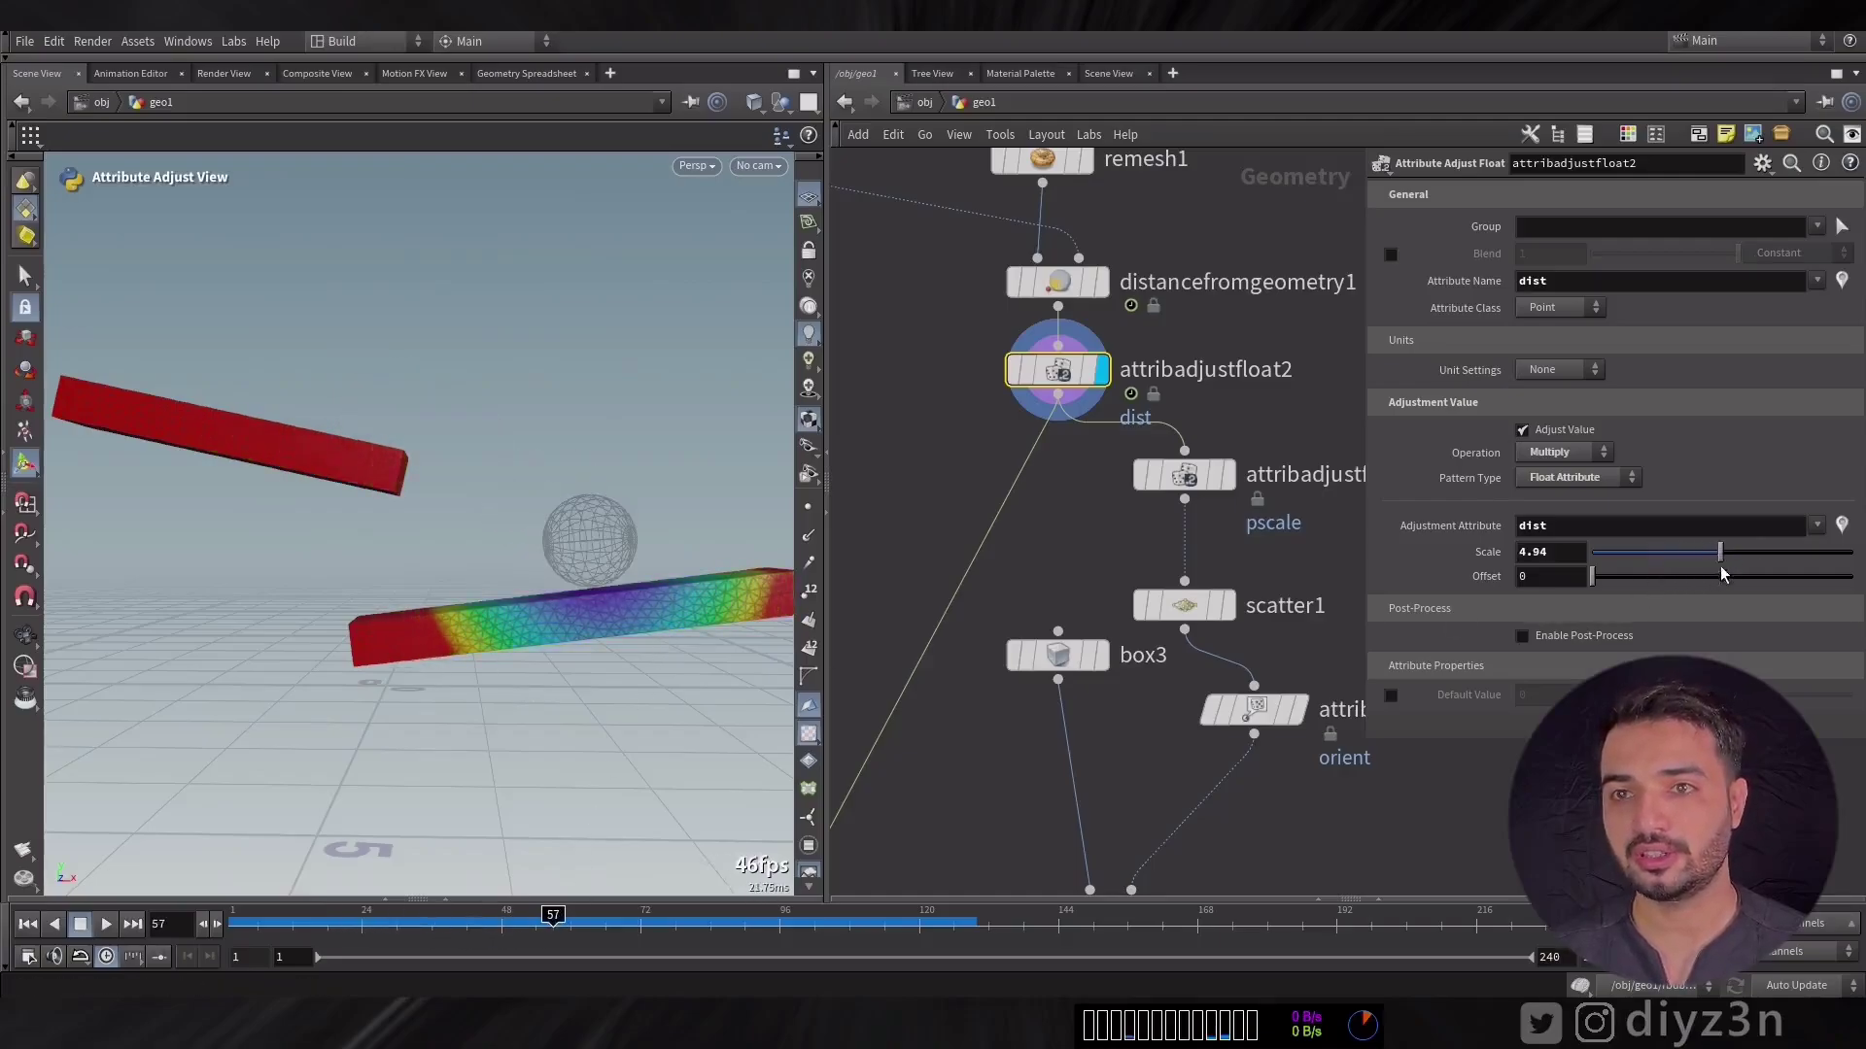
Step: Display copytopoints1's copied boxes and look over its settings
left_click(1184, 475)
middle_click_drag(1166, 835, 1184, 505)
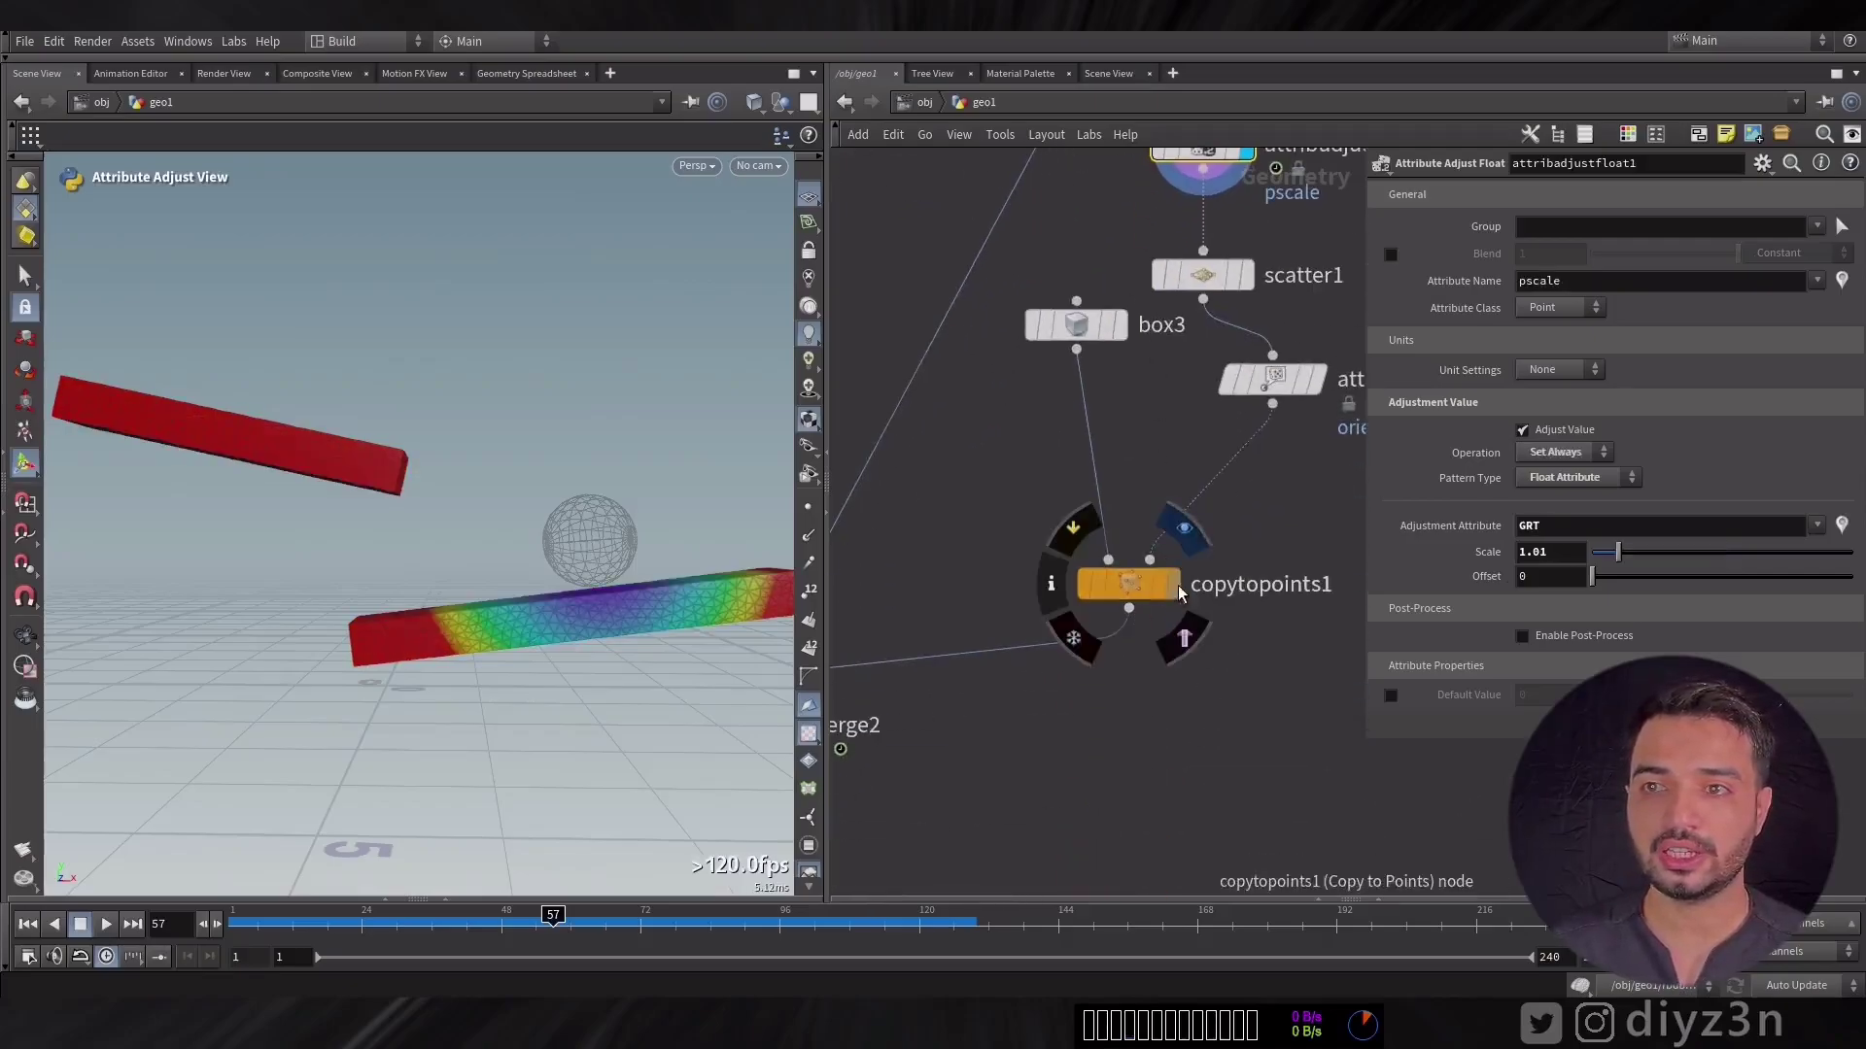
left_click(1178, 583)
middle_click_drag(983, 544, 844, 600)
left_click(988, 645)
middle_click_drag(1053, 437, 1053, 509)
Step: Set attribadjustfloat1's Adjustment Attribute to dist with Scale .01, then scrub back
left_click(1062, 282)
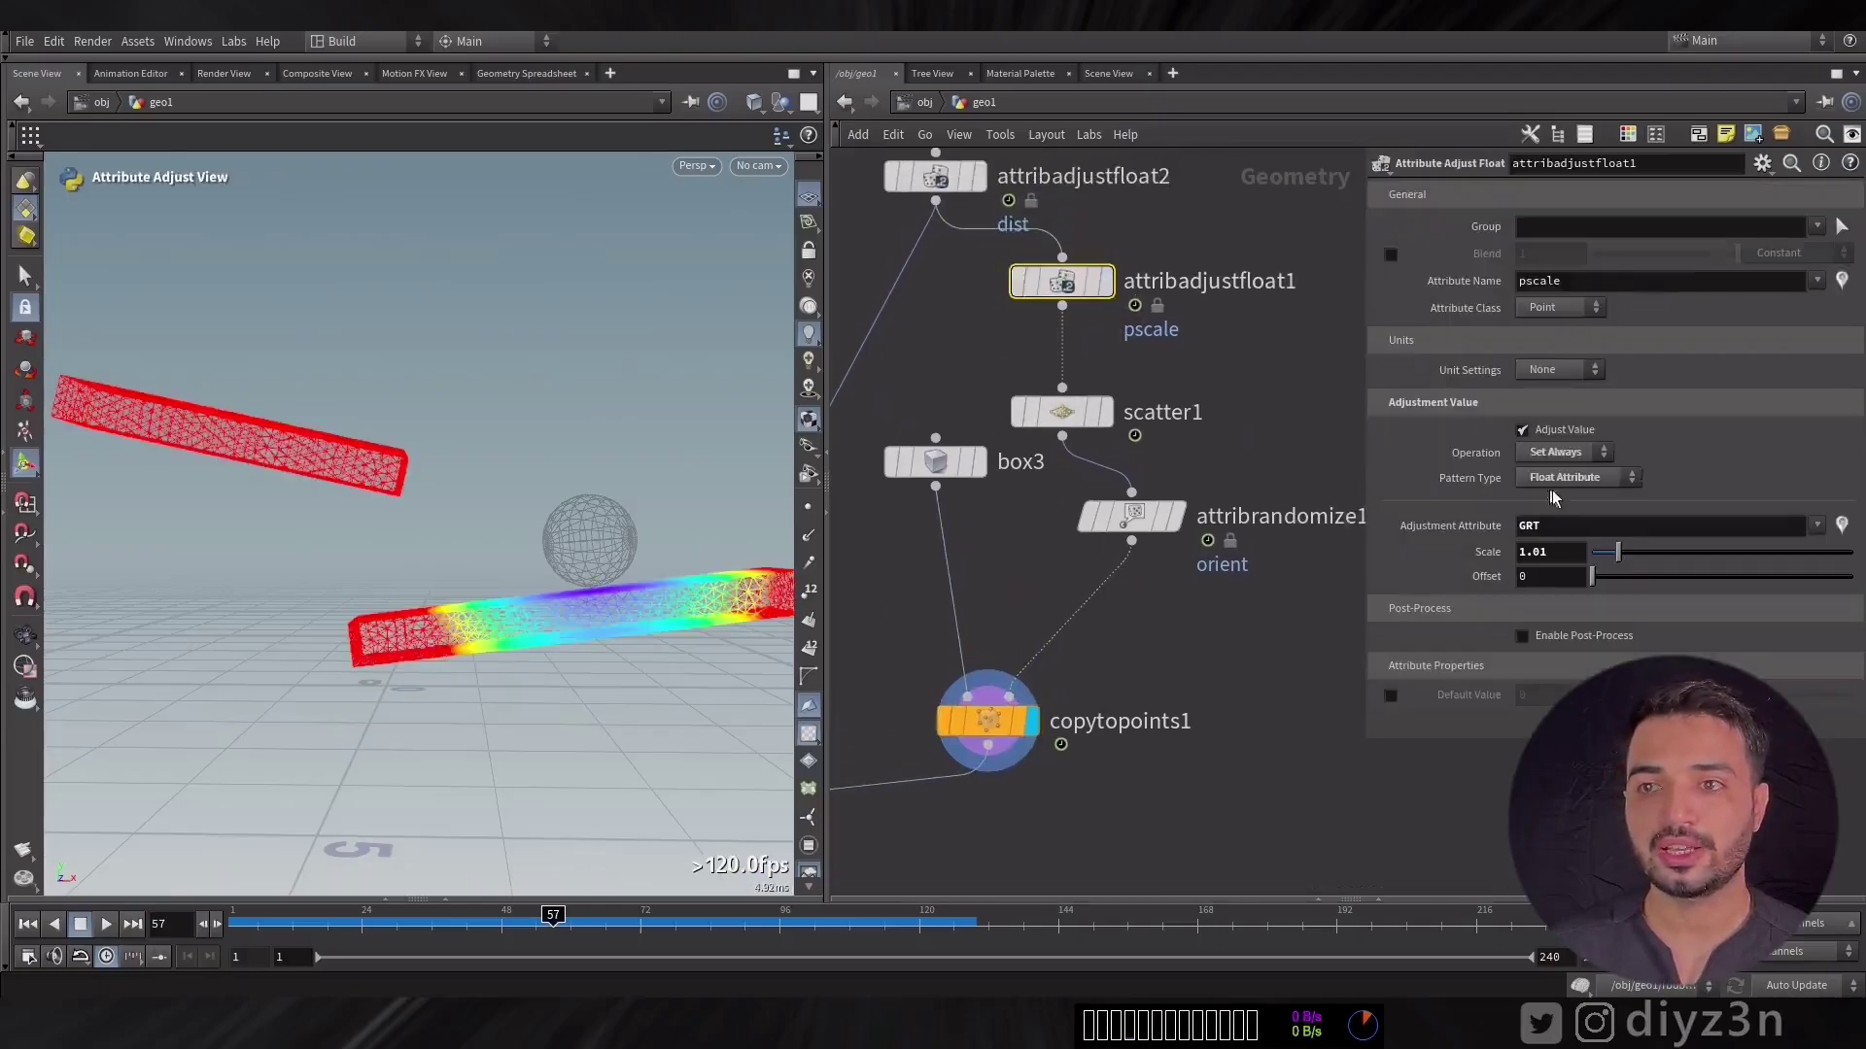
left_click(1821, 547)
left_click_drag(1613, 568, 1591, 563)
left_click(1552, 552)
type(".1")
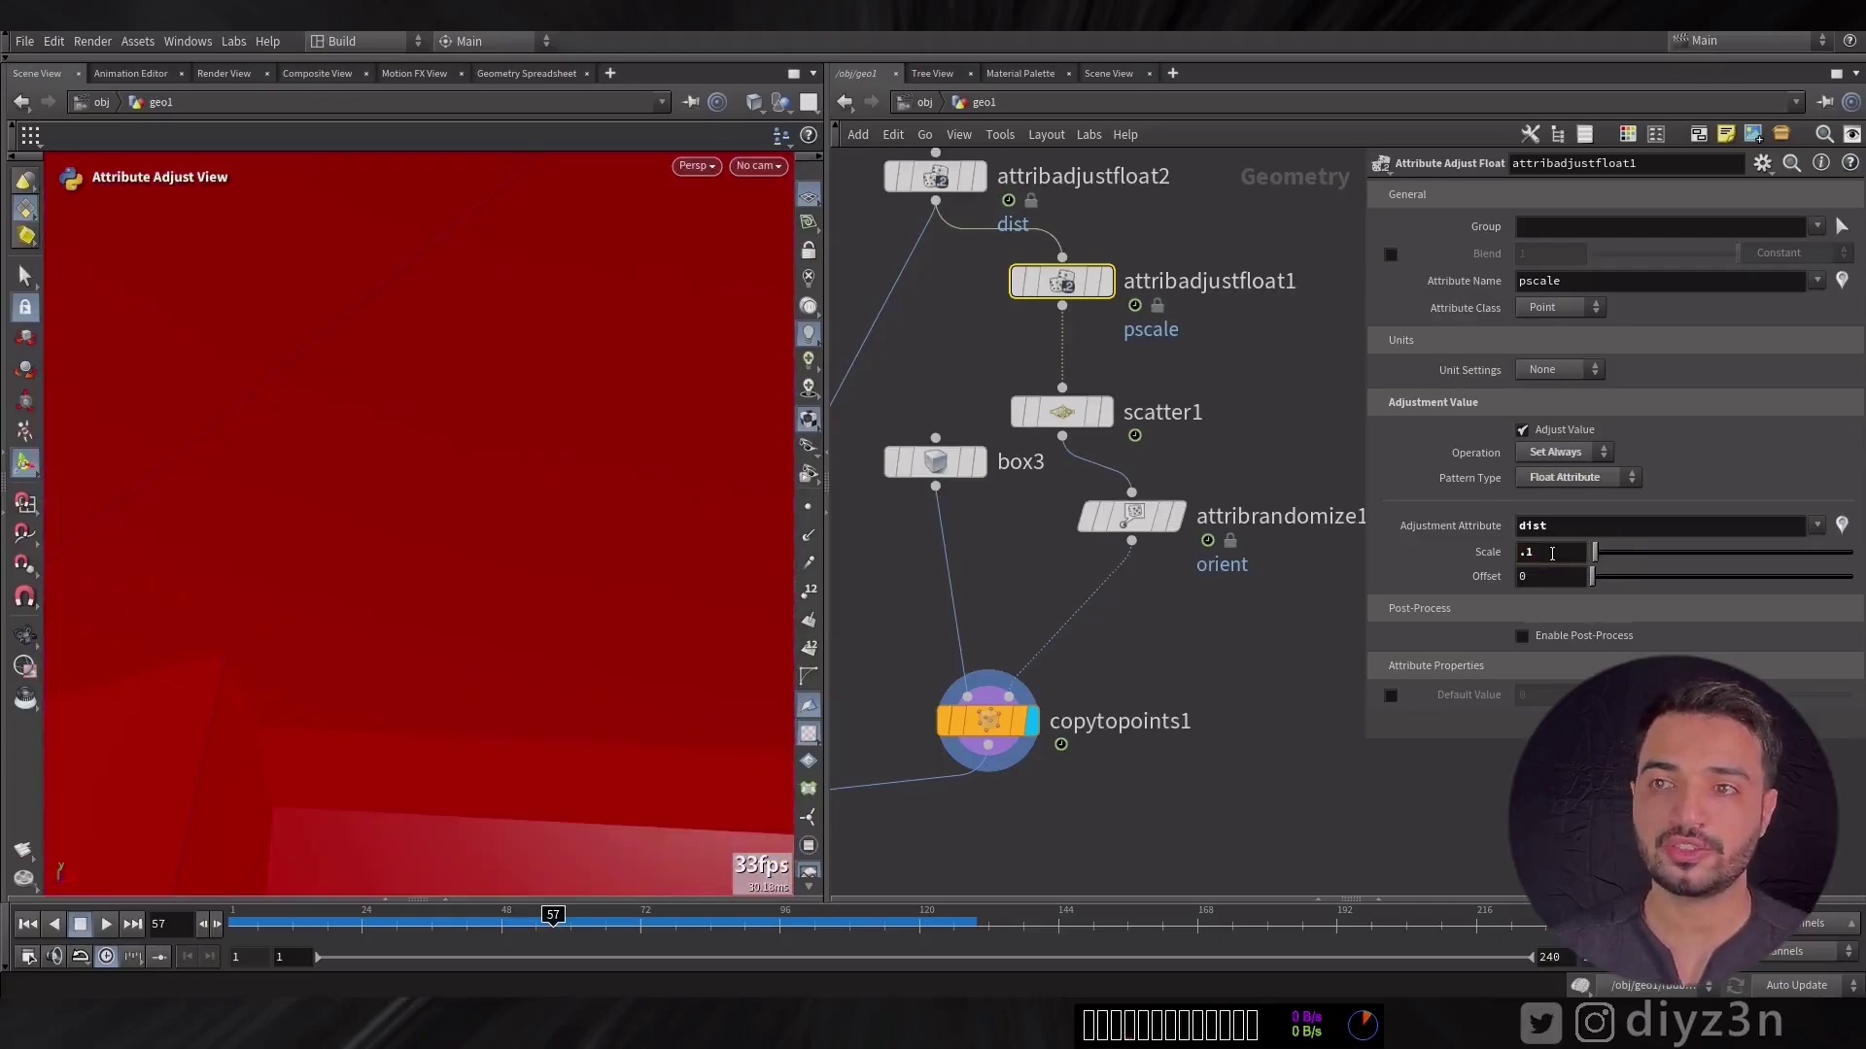
key("BackSpace")
type("01")
key("Return")
mouse_move(539, 925)
left_mouse_down()
mouse_move(510, 941)
mouse_move(571, 910)
mouse_move(908, 919)
mouse_move(266, 941)
mouse_move(572, 937)
left_mouse_up()
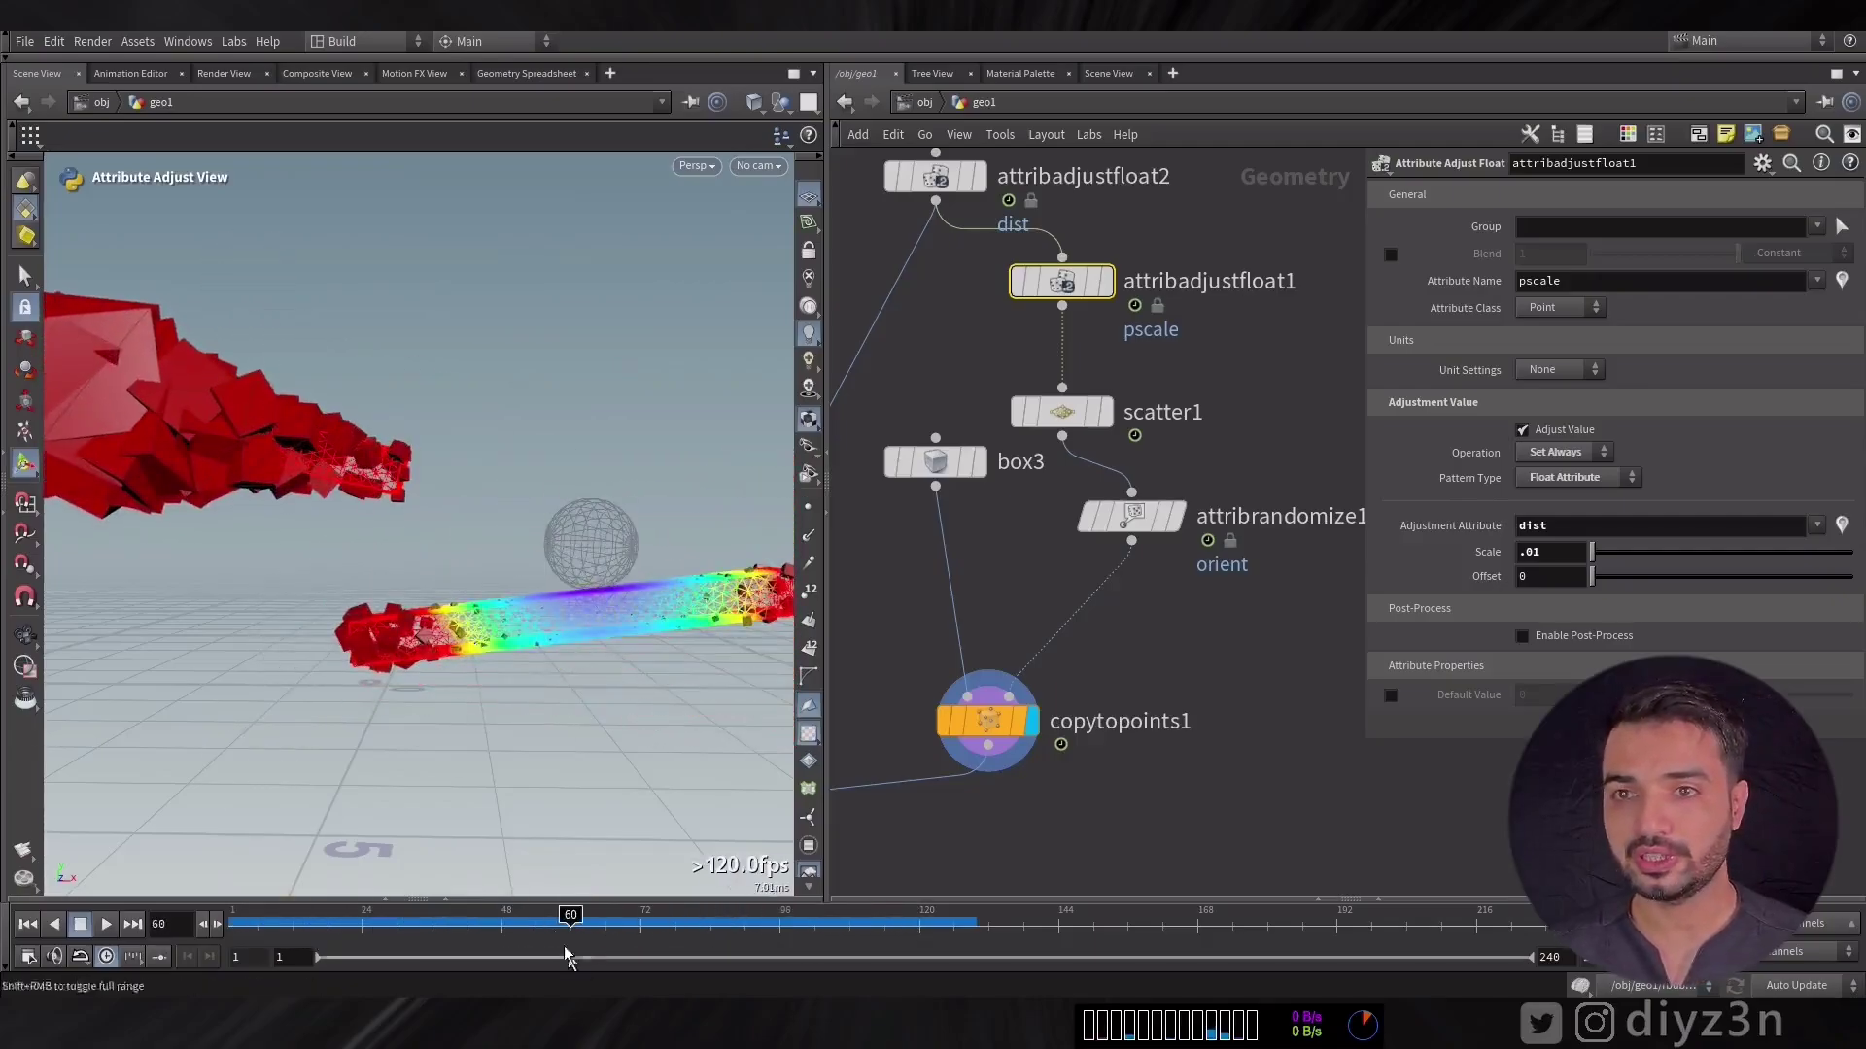
Step: Switch attribadjustfloat1's Pattern Type to Remap Attribute with dist as source
left_click(985, 282)
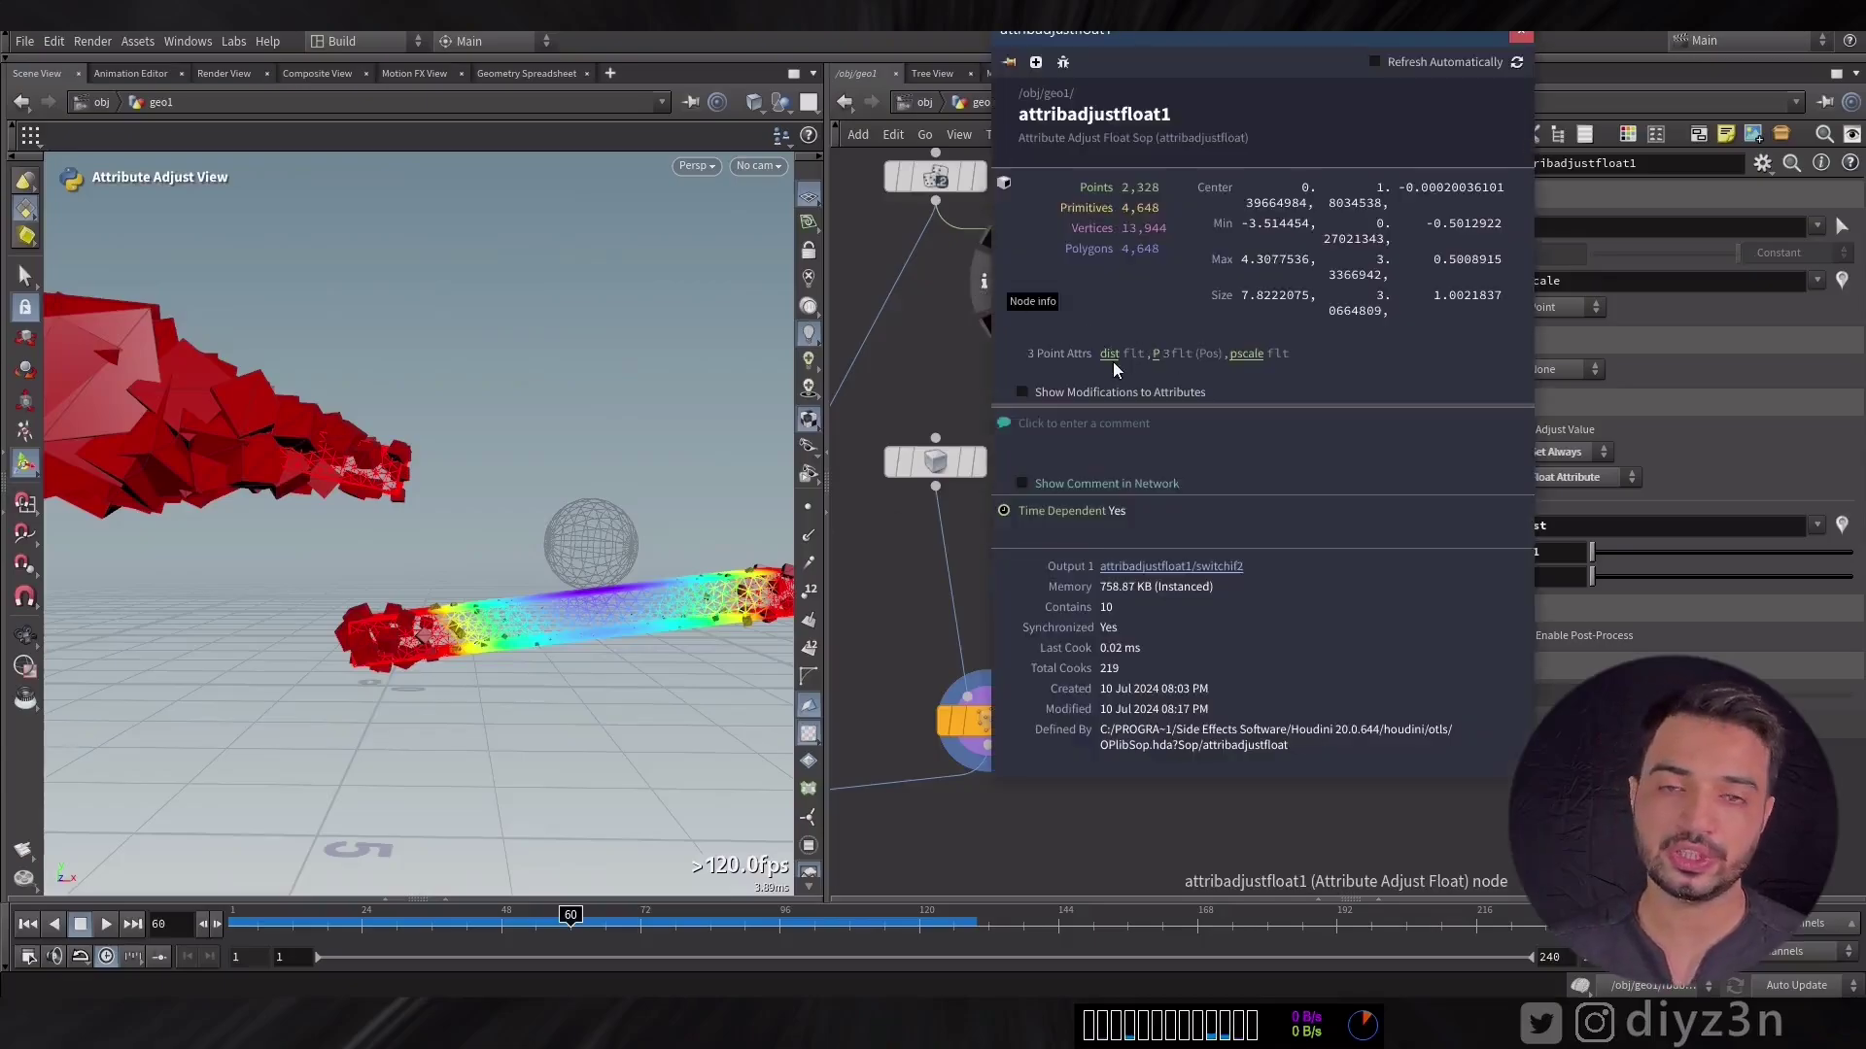
left_click(1521, 36)
left_click(1608, 478)
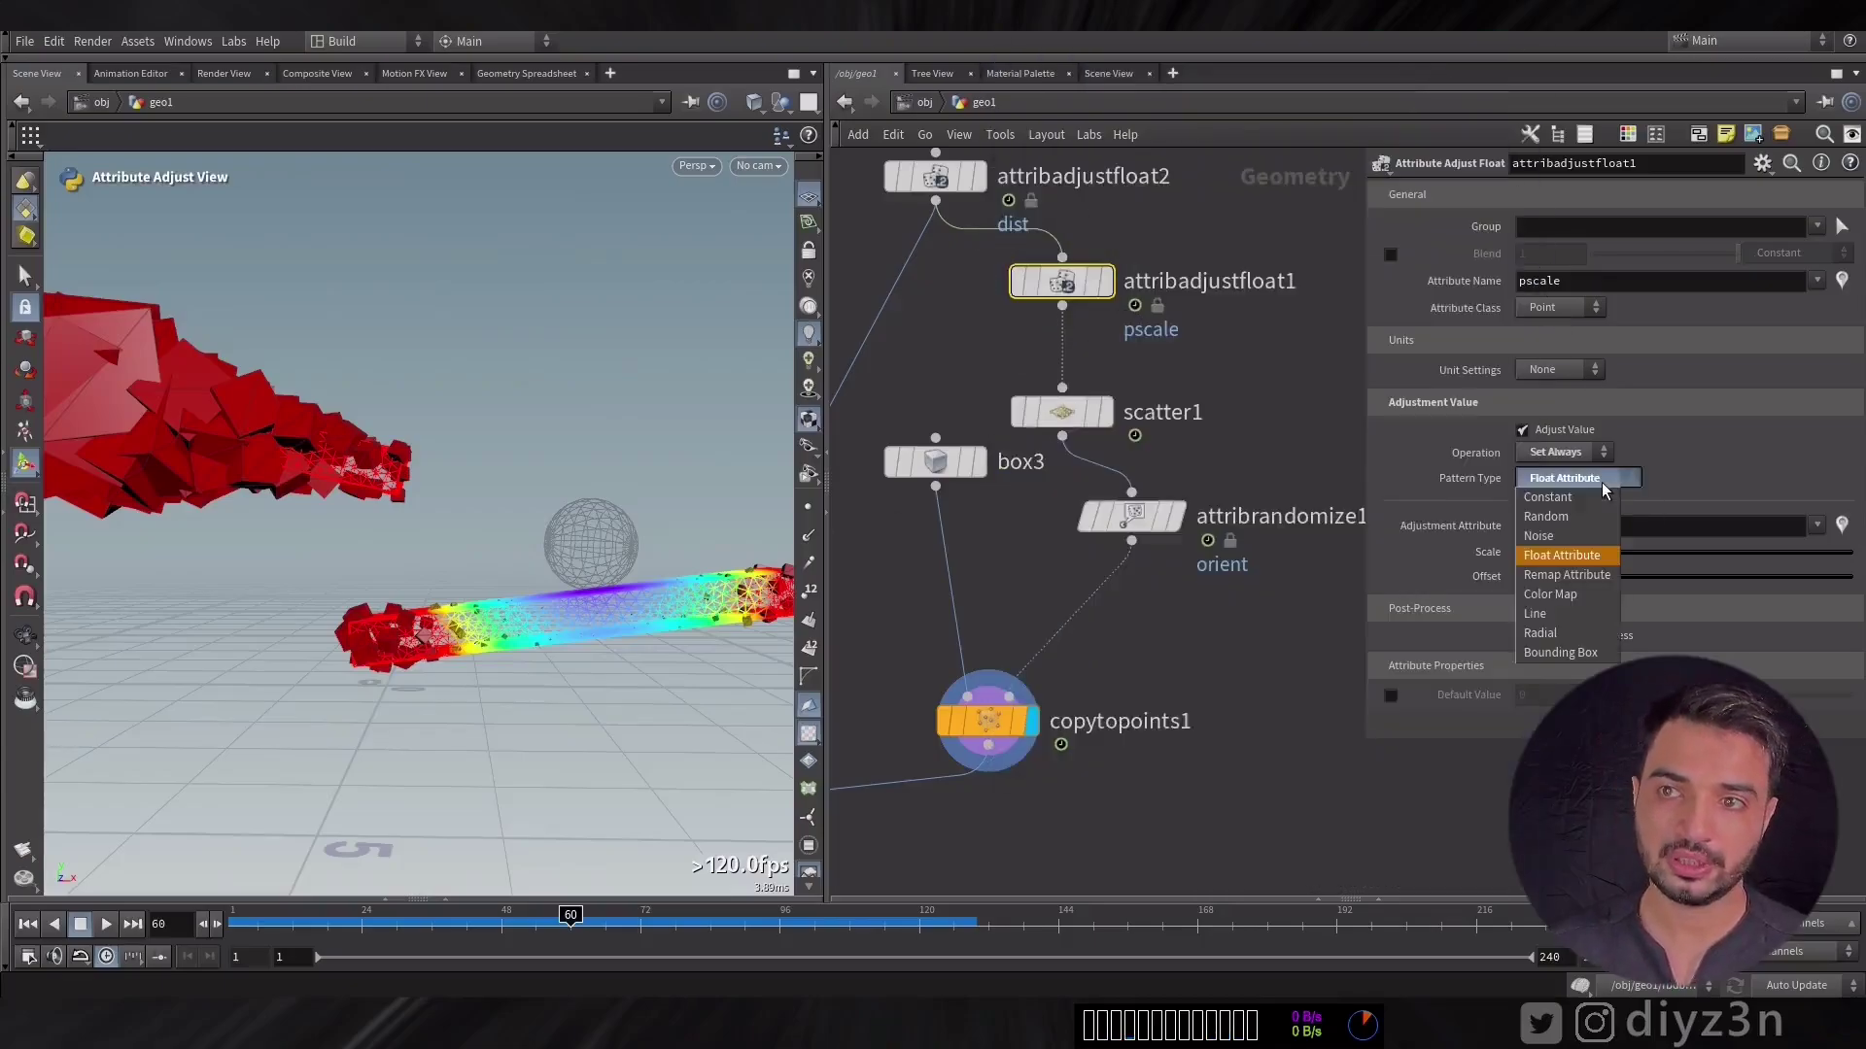
left_click(1567, 574)
scroll(1395, 673, "down", 3)
left_click(1583, 576)
key("BackSpace")
key("BackSpace")
key("BackSpace")
key("BackSpace")
type("dist")
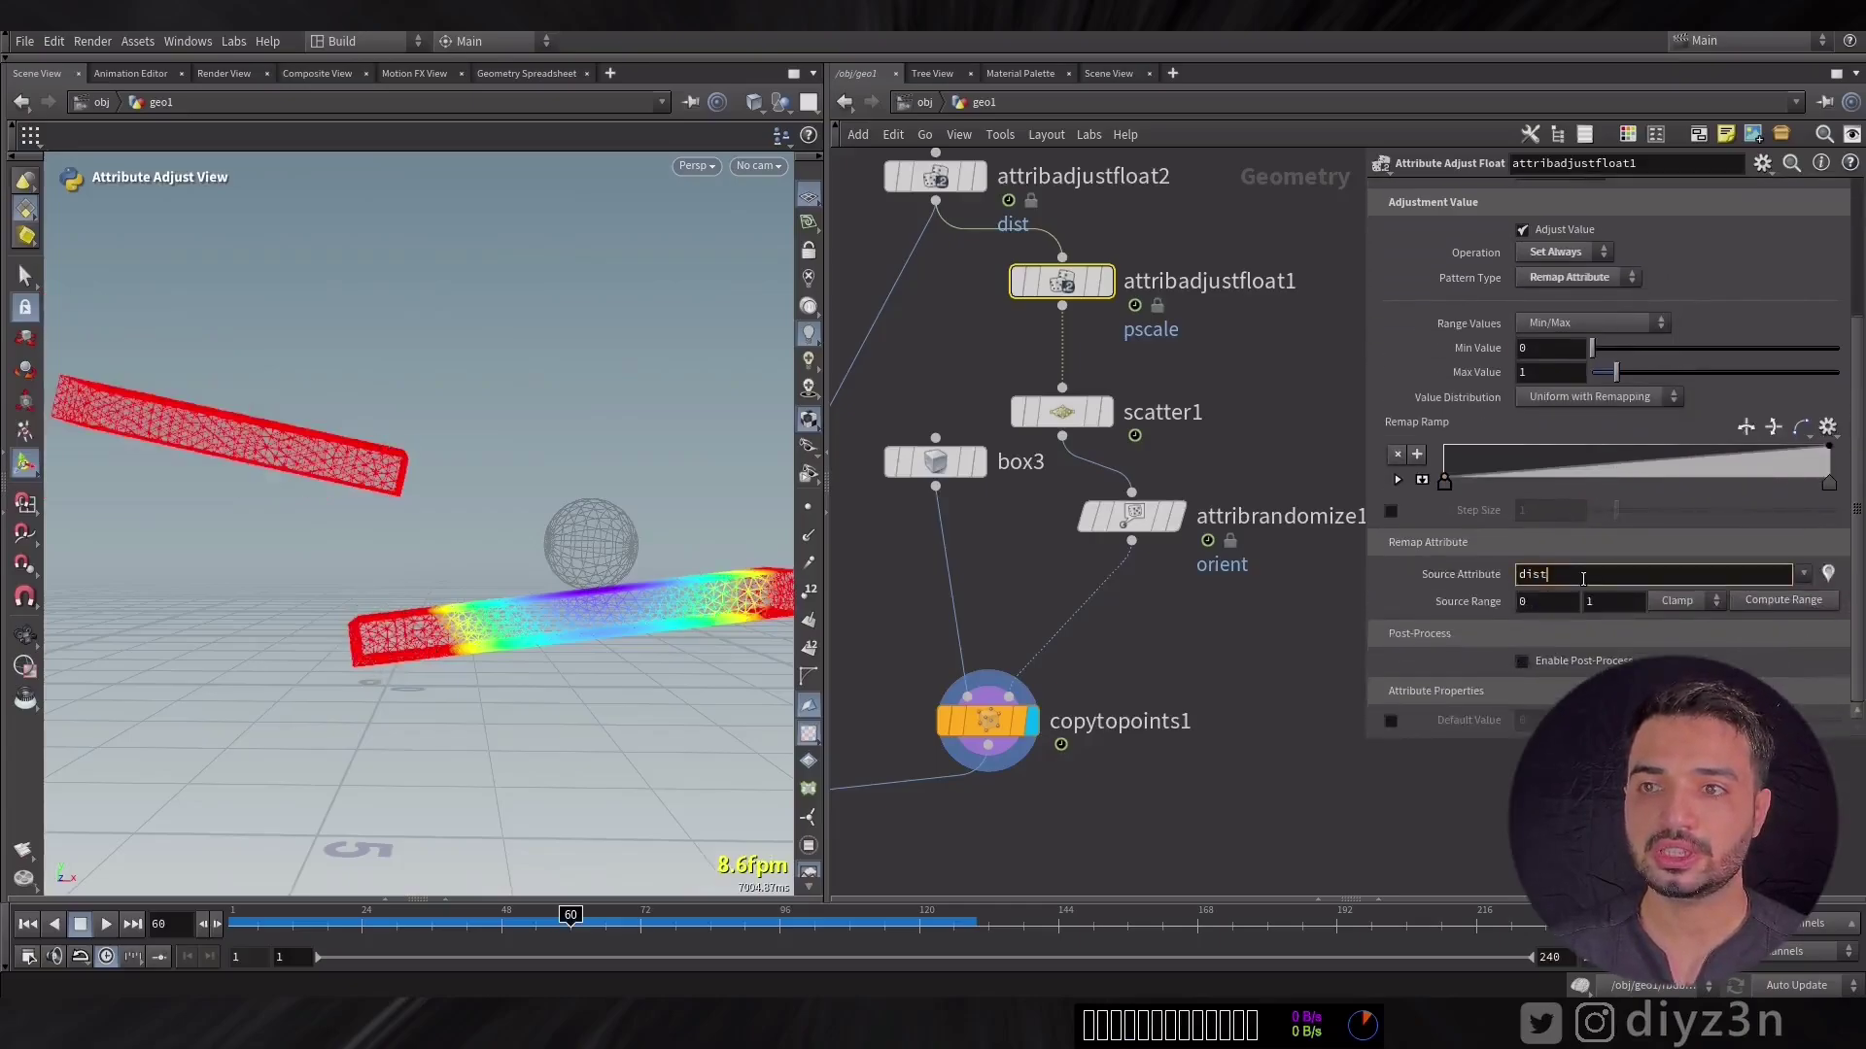
key("Return")
Step: Raise the dist scale to 3.3 and reverse the remap ramp to descend from 1 to 0
left_click_drag(1828, 483, 1485, 486)
key("ctrl+z")
left_click(934, 175)
left_click_drag(1649, 552, 1613, 574)
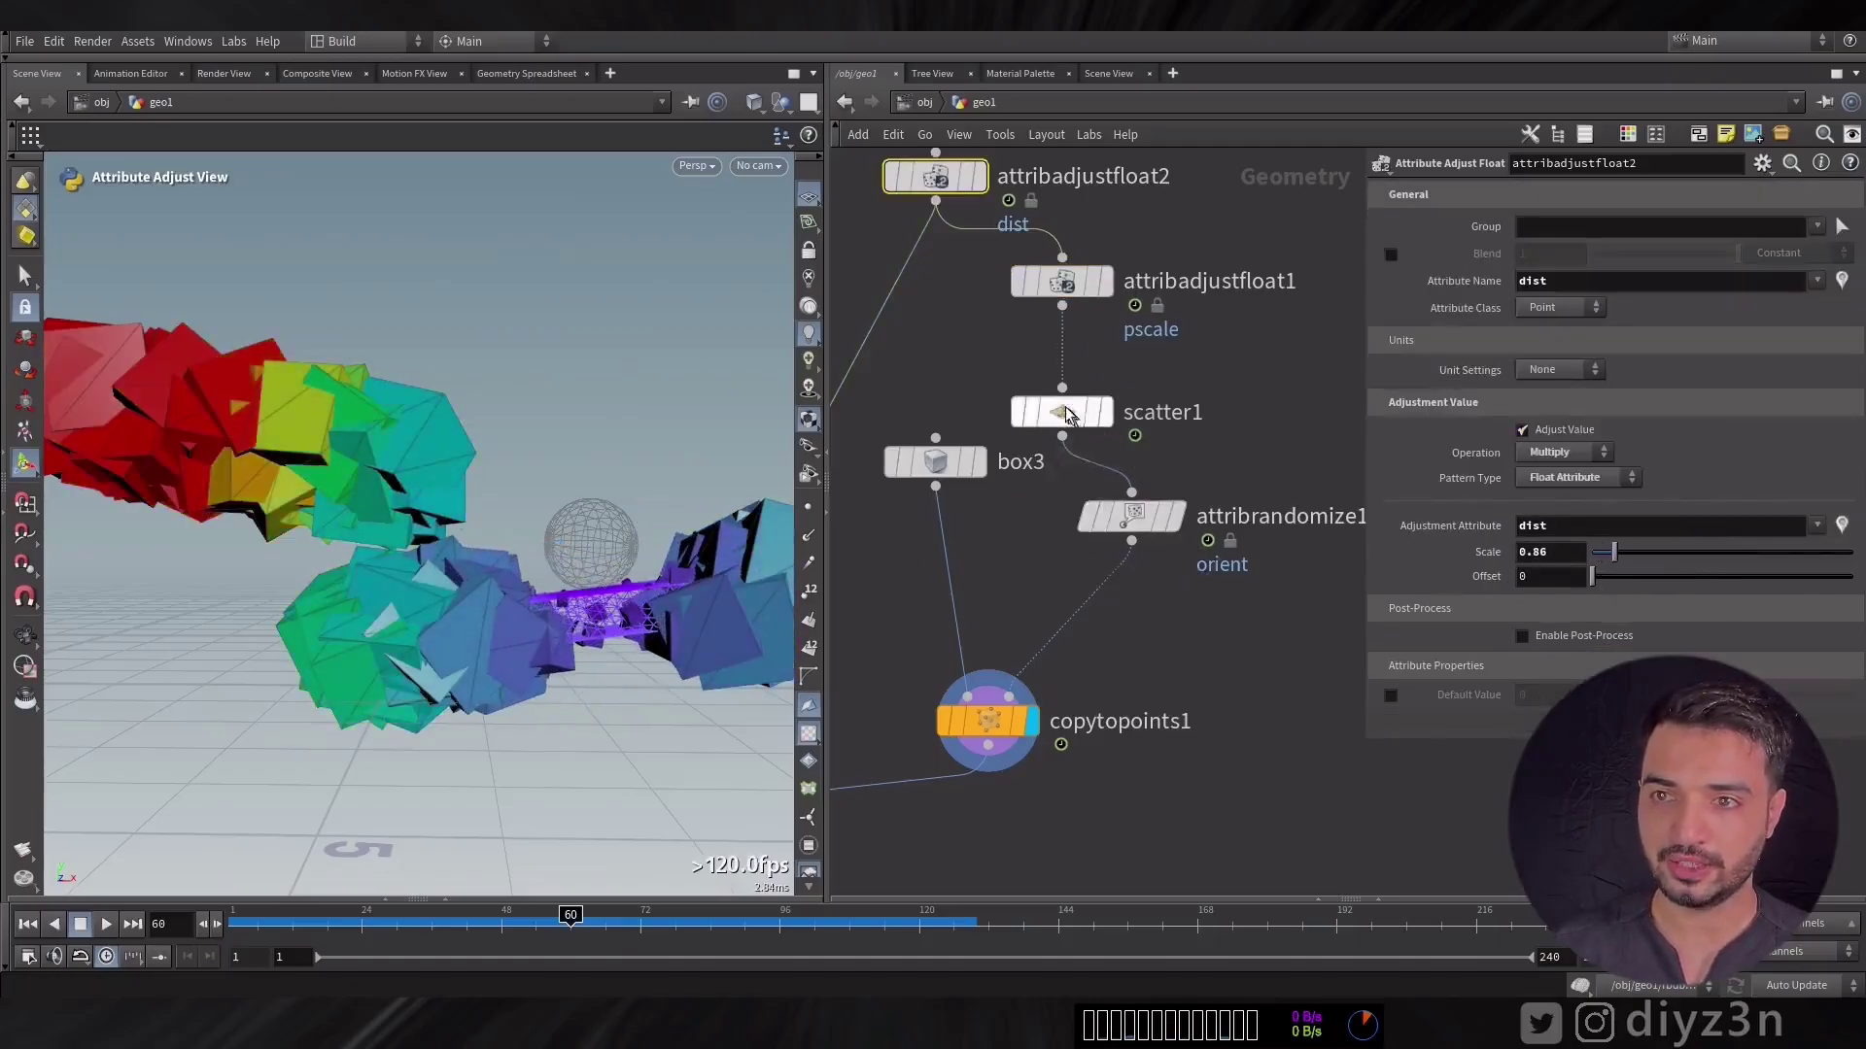
left_click(1058, 279)
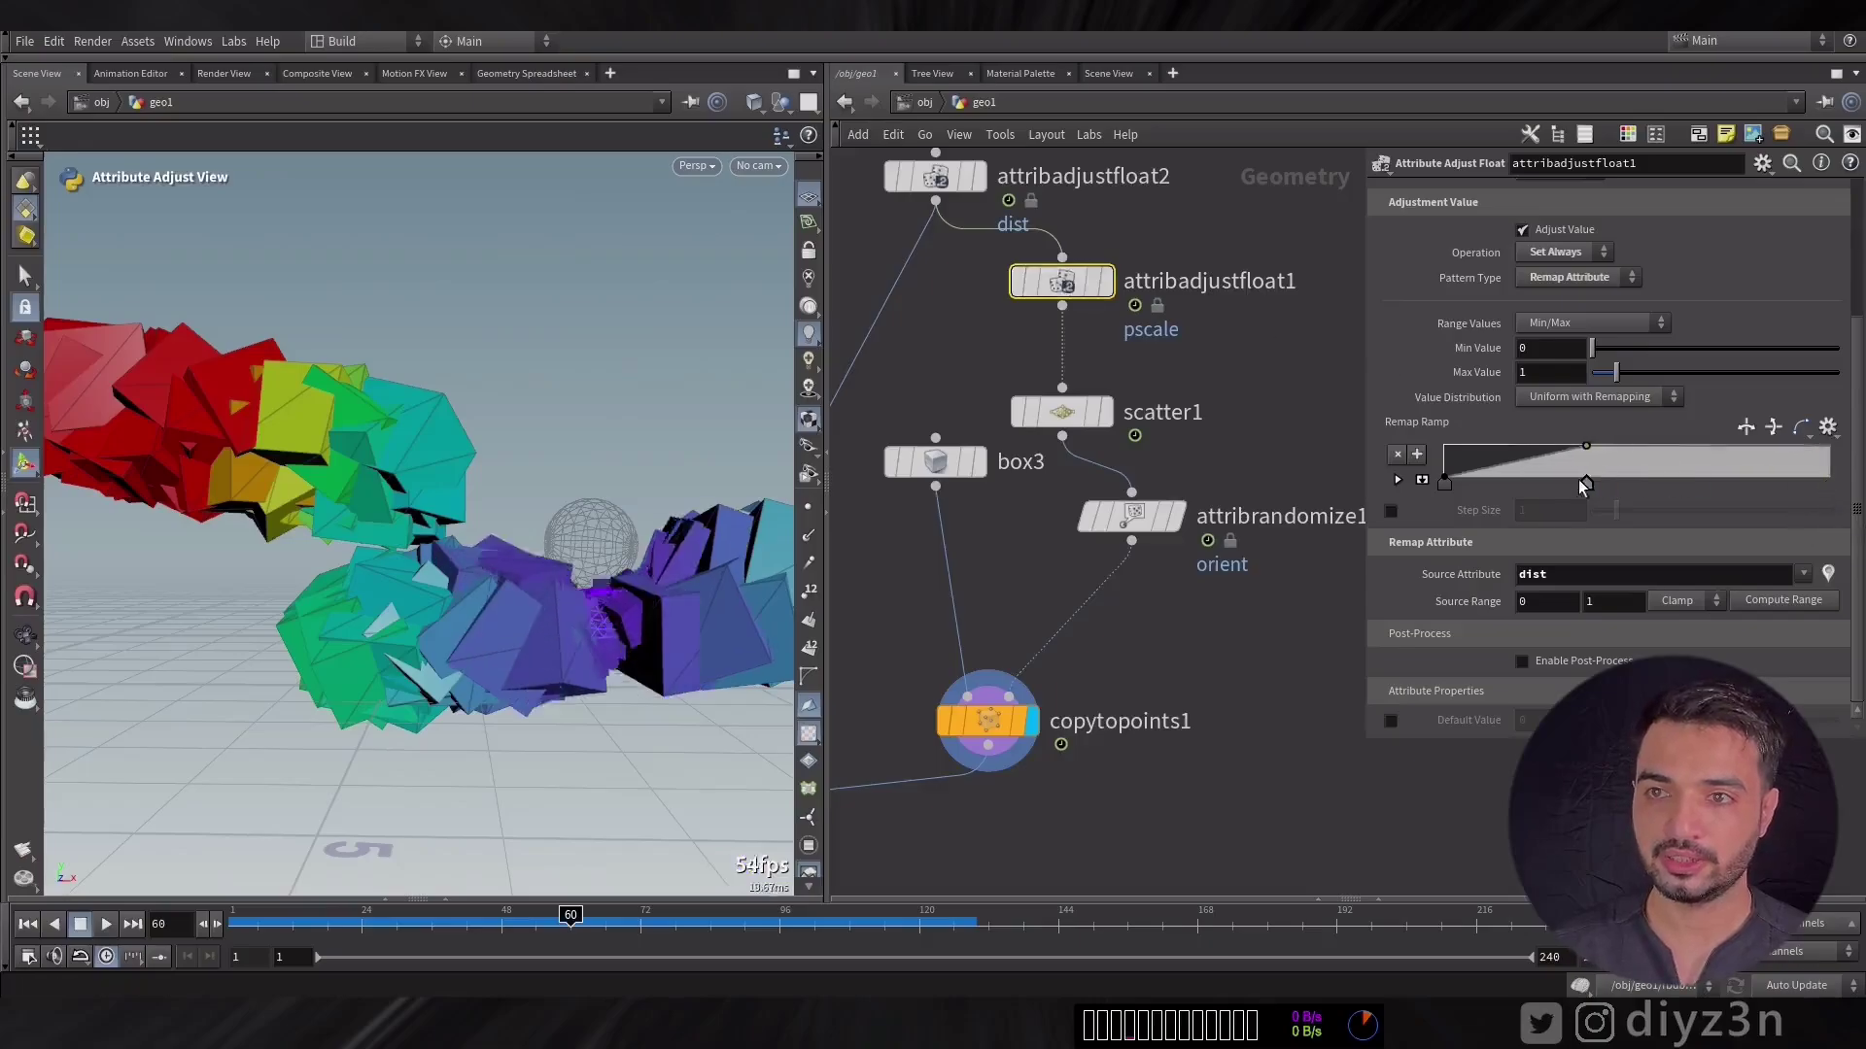
left_click_drag(1444, 483, 1444, 446)
left_click_drag(1829, 445, 1828, 482)
left_click_drag(1444, 483, 1308, 464)
Step: Lower the dist multiplier to about 0.26 and set the remap Max Value to 0.63
left_click(934, 177)
left_click_drag(1621, 554, 1604, 573)
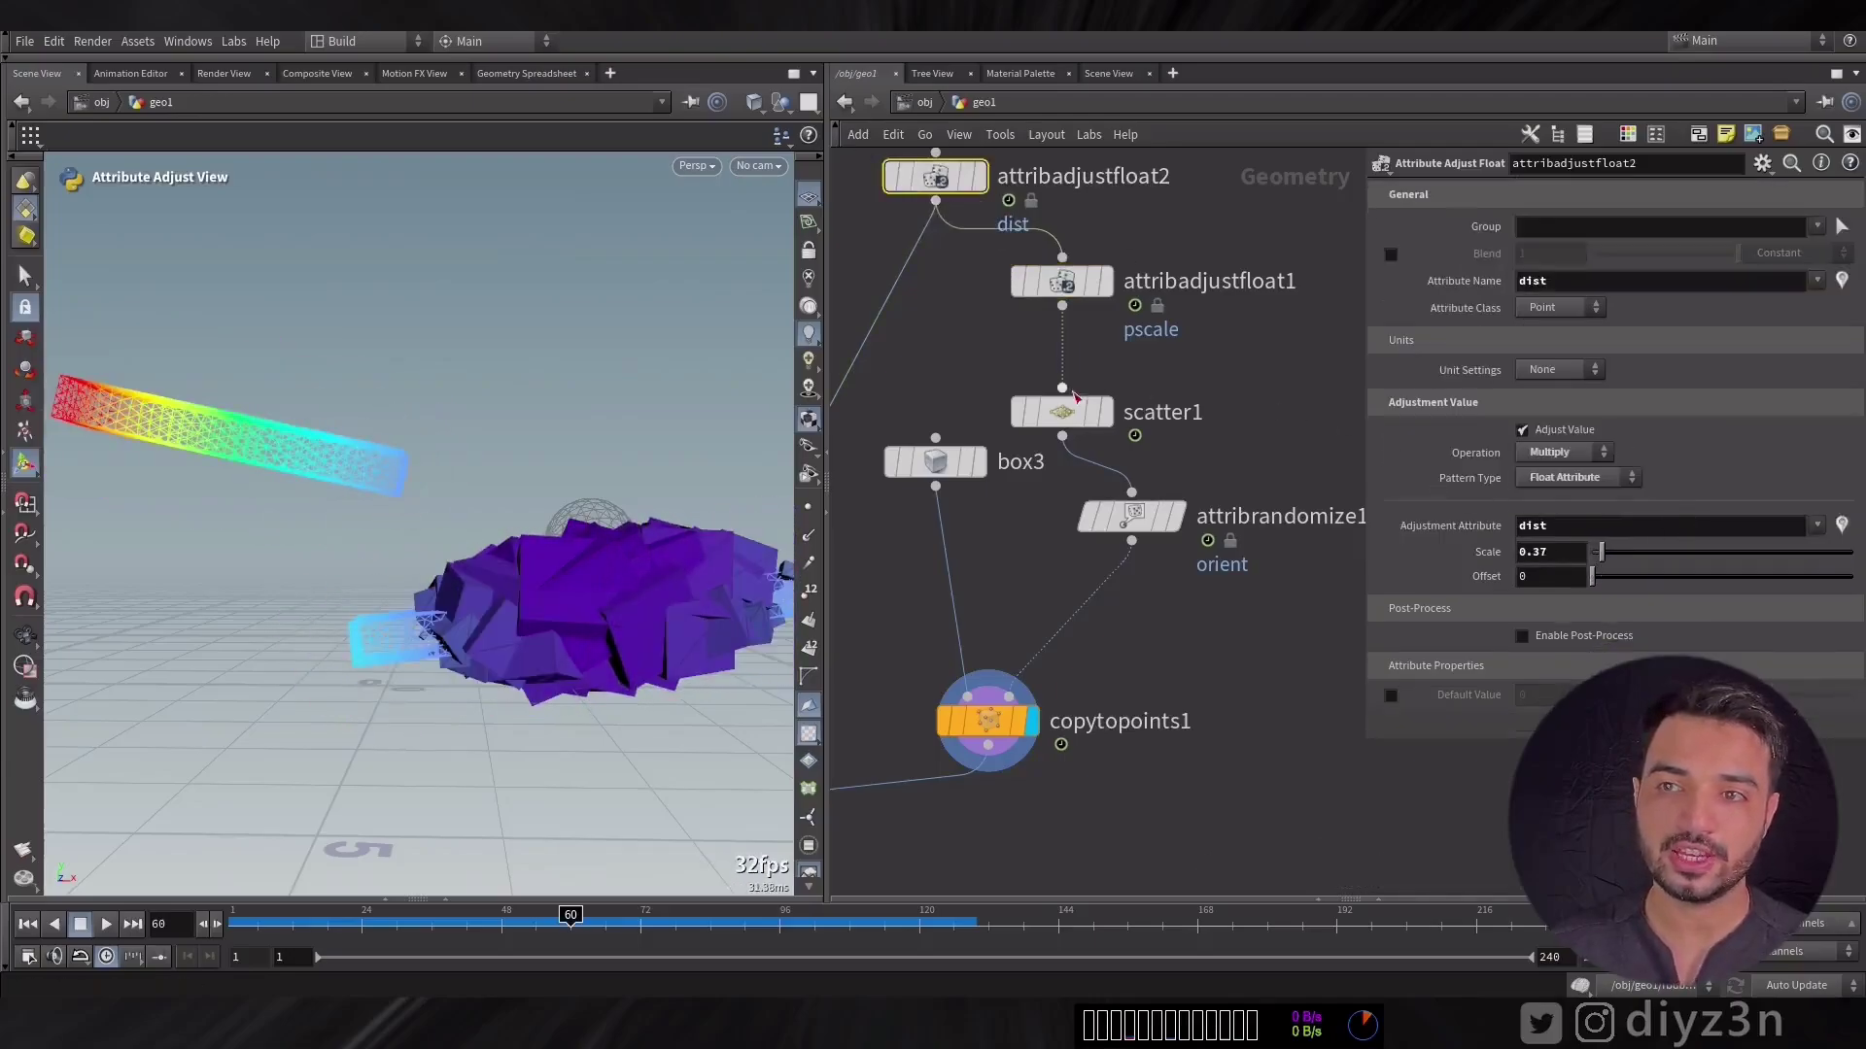
left_click(1079, 291)
left_click_drag(1616, 374, 1607, 375)
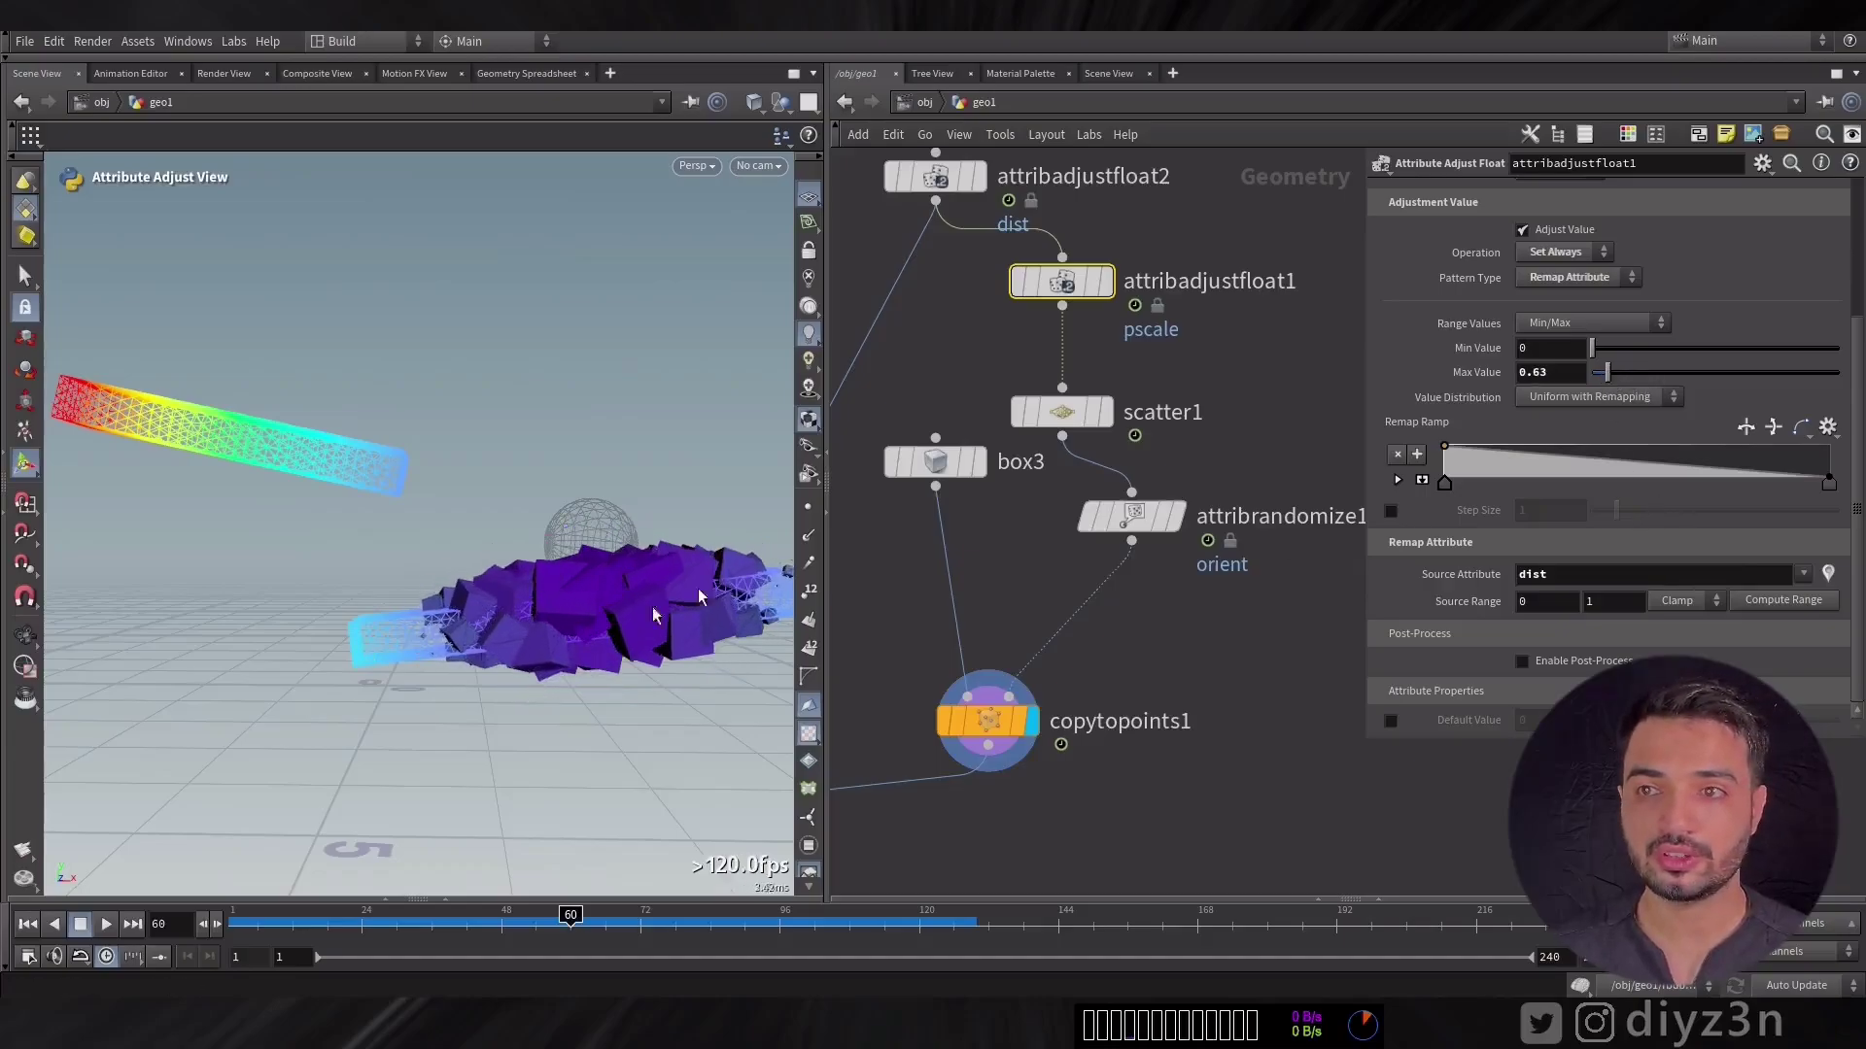
middle_click_drag(967, 293, 996, 366)
key("Up")
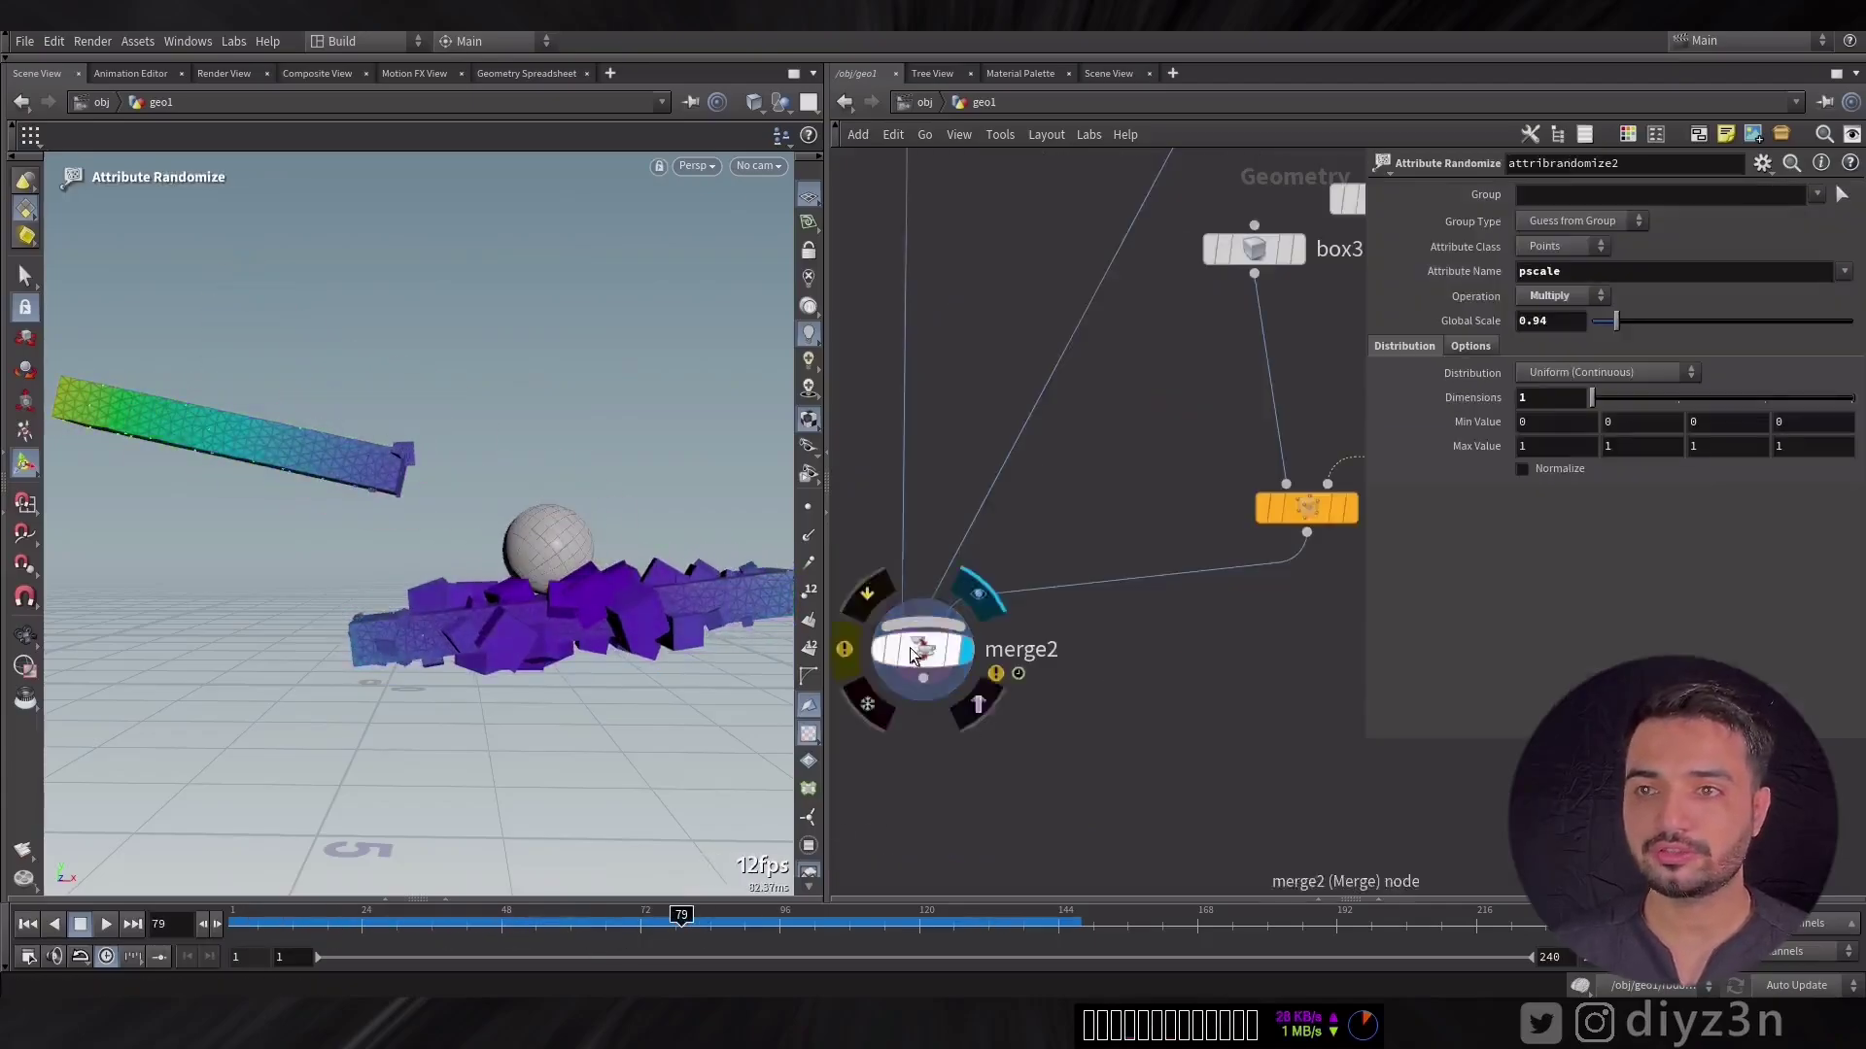
Step: Show the textured Roses Orange bush, move its nodes beside the copy network, and delete box3
left_click(1007, 644)
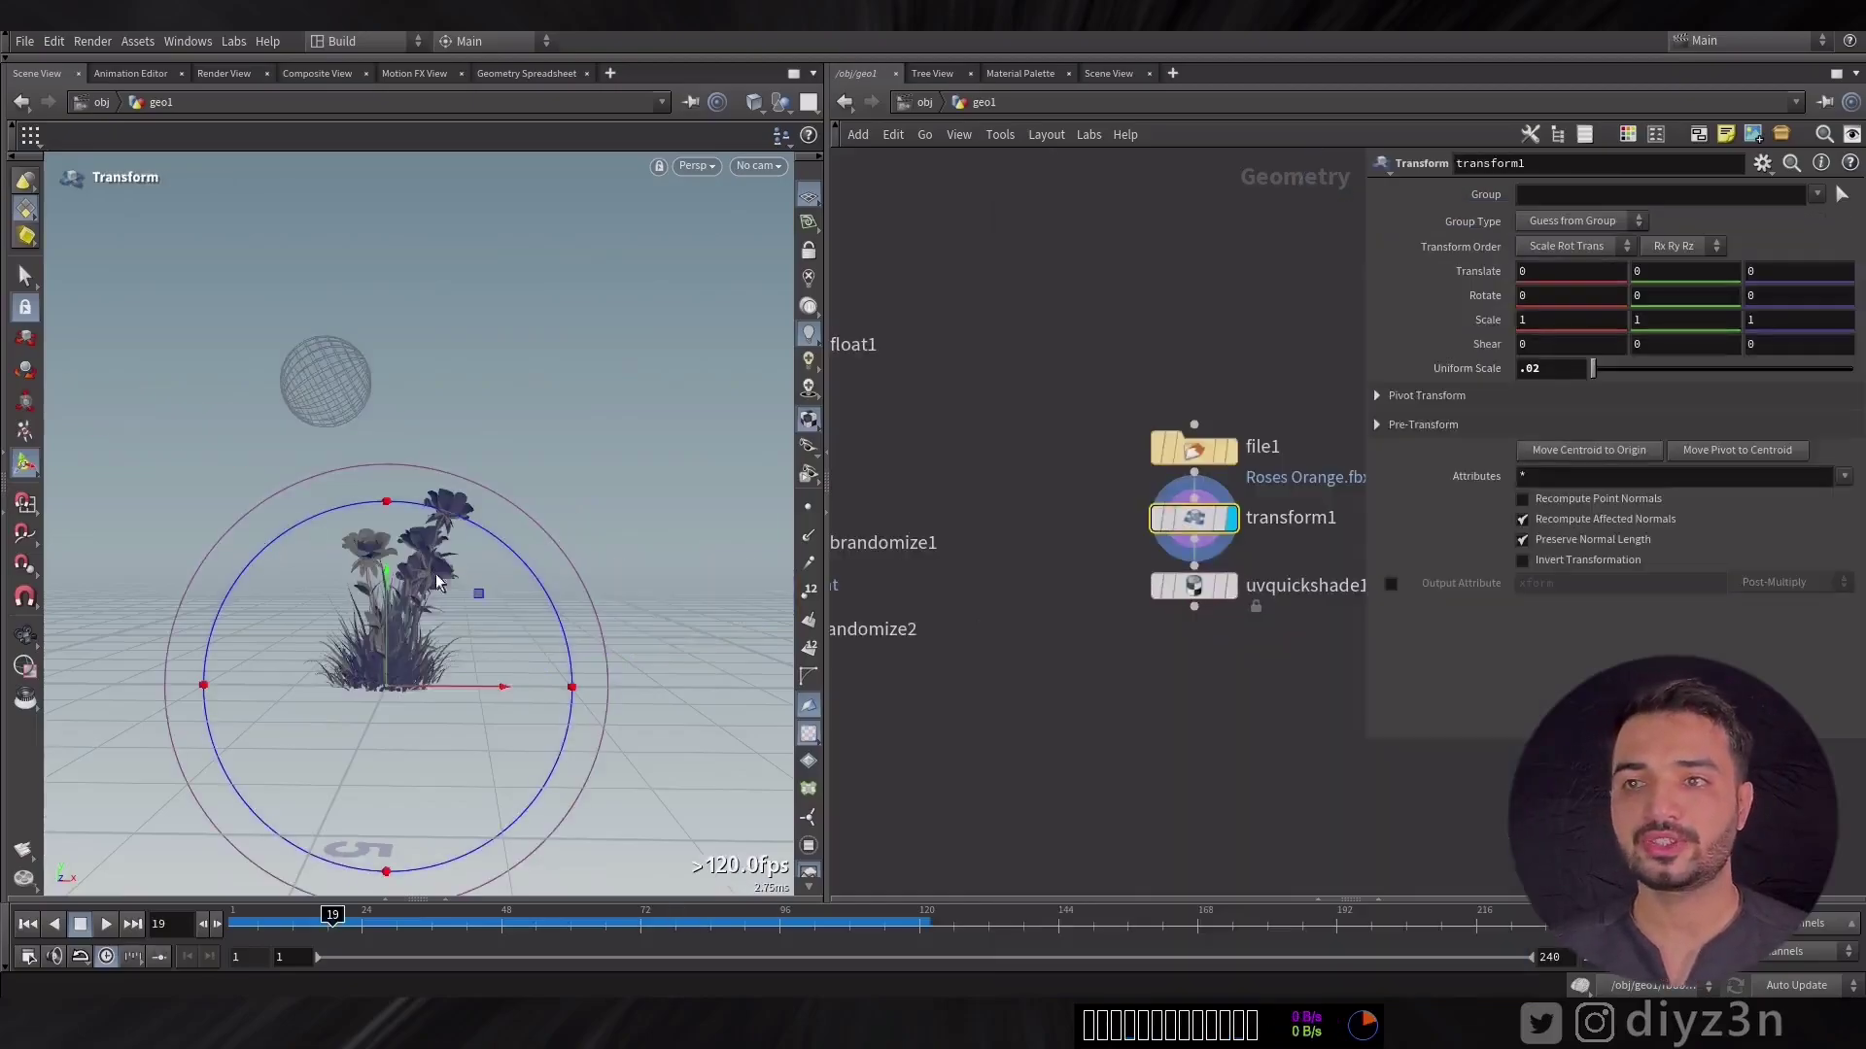
left_click(1231, 587)
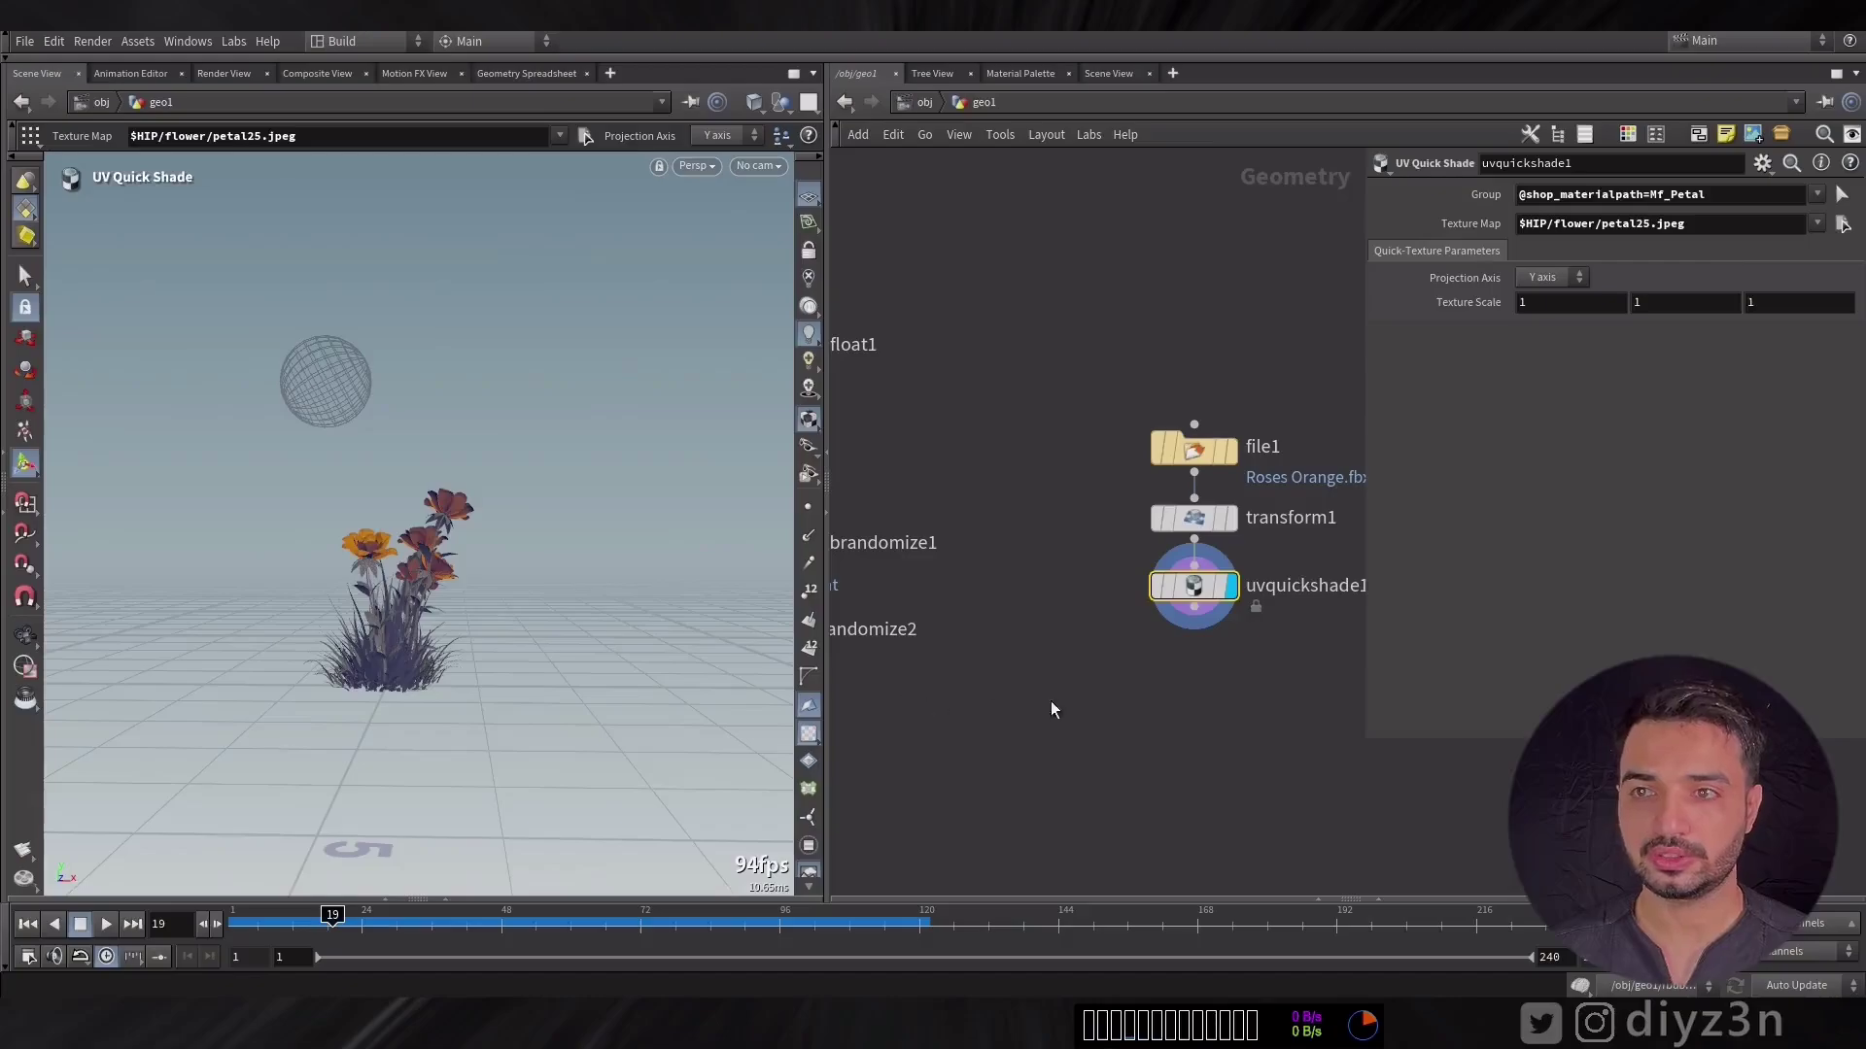
left_click_drag(1195, 591, 876, 466, "shift")
left_click(1054, 497)
key("Delete")
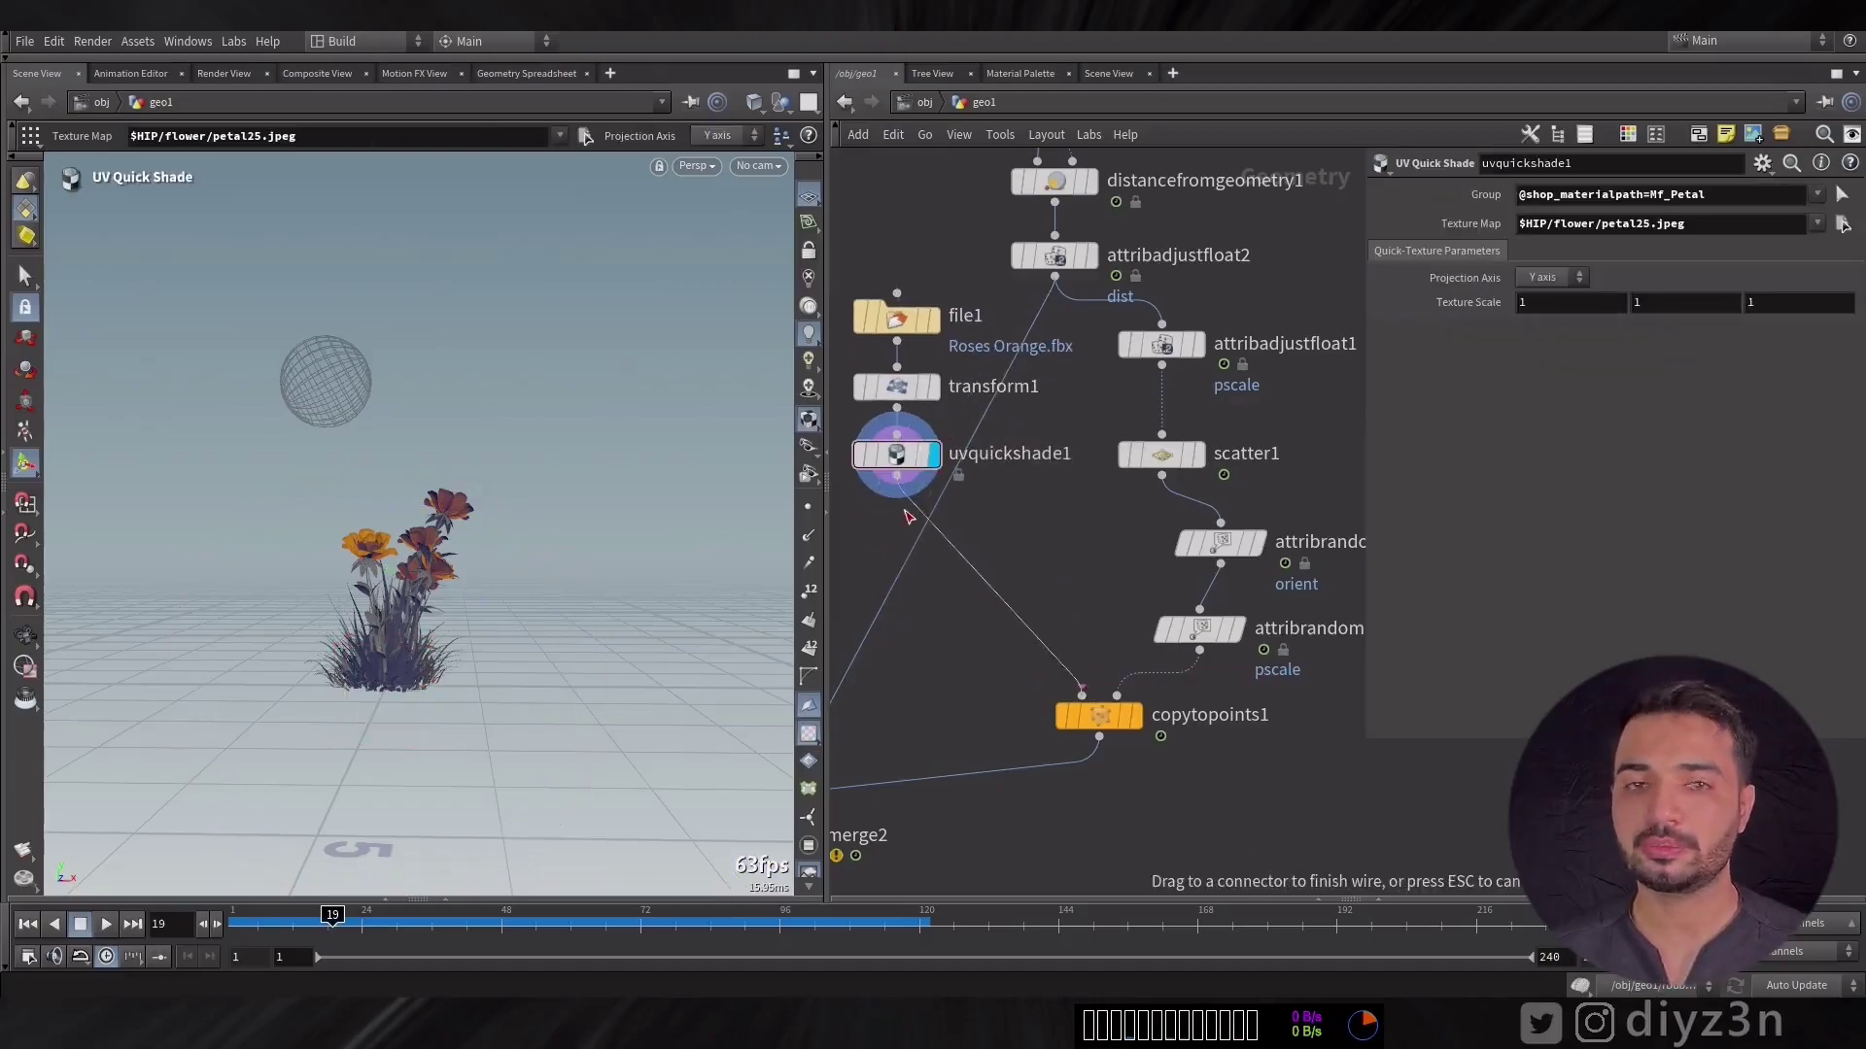
Step: Wire uvquickshade1 into copytopoints1 with Pack and Instance on, and display merge2
left_click(1036, 632)
key("Delete")
left_click(1114, 714)
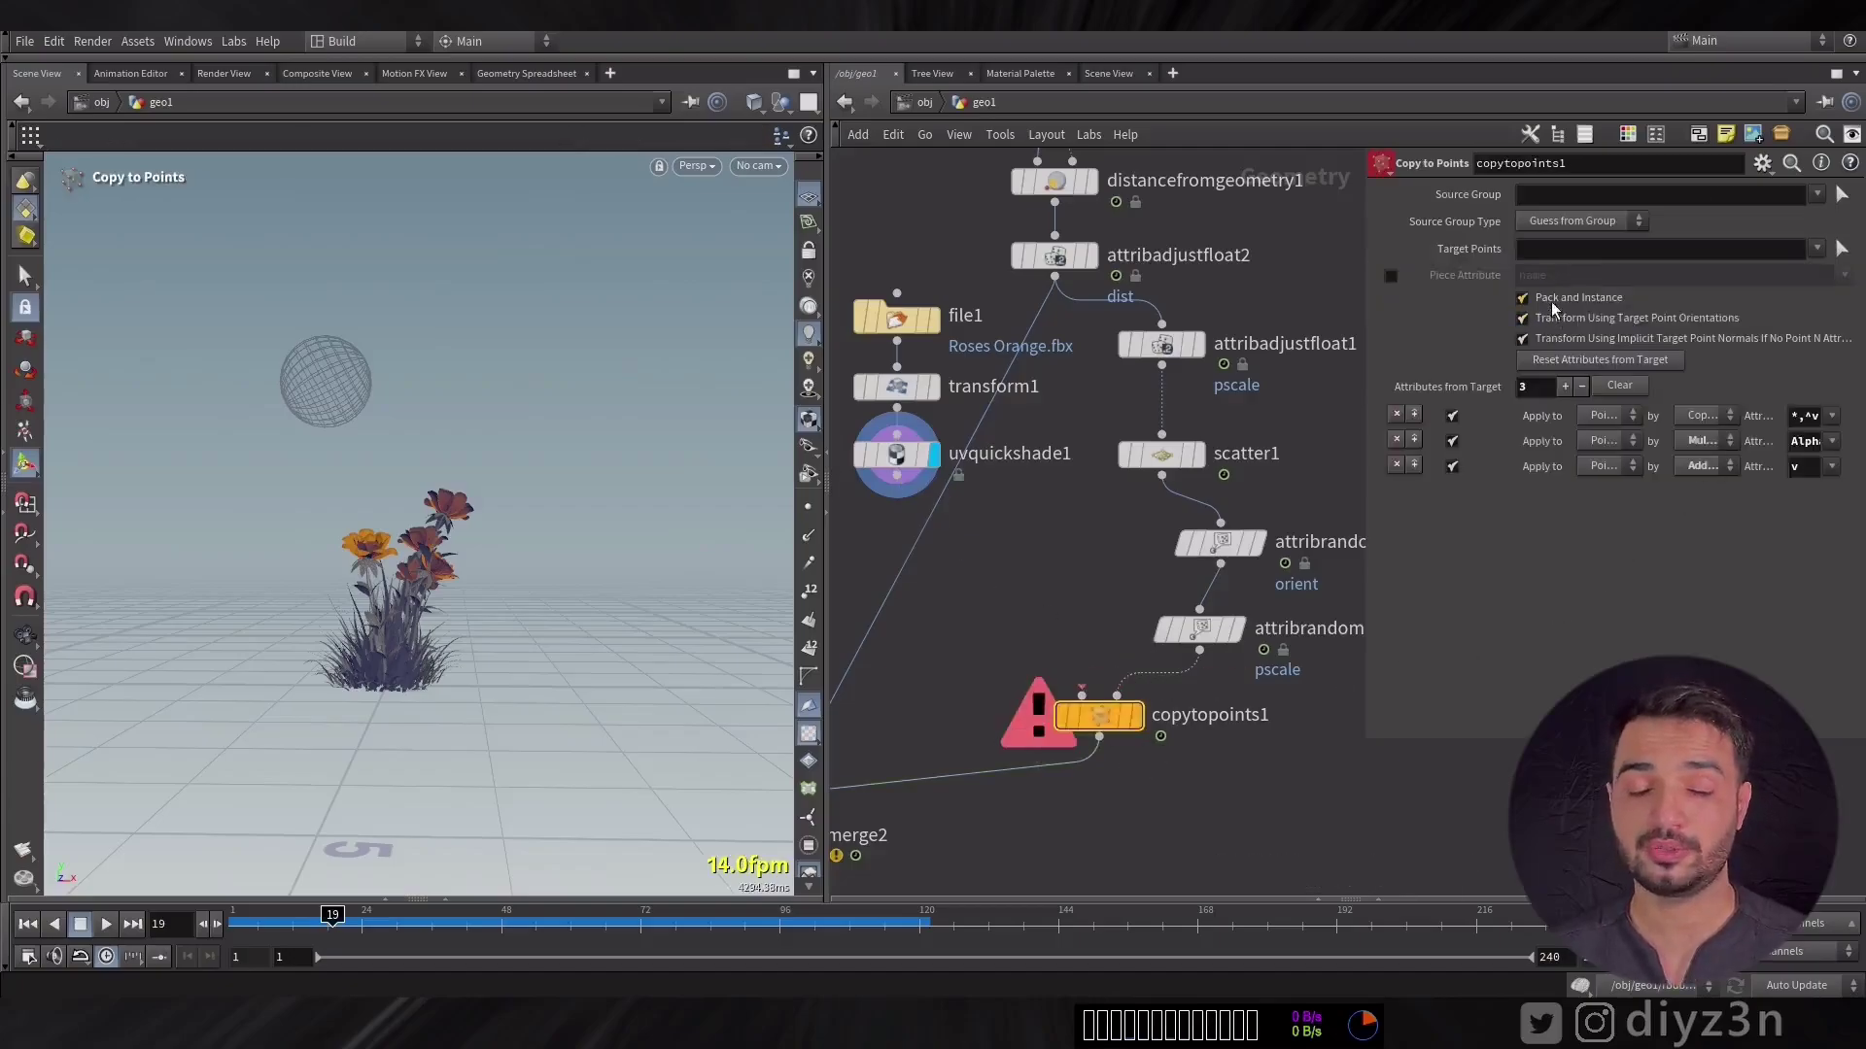
left_click(1552, 303)
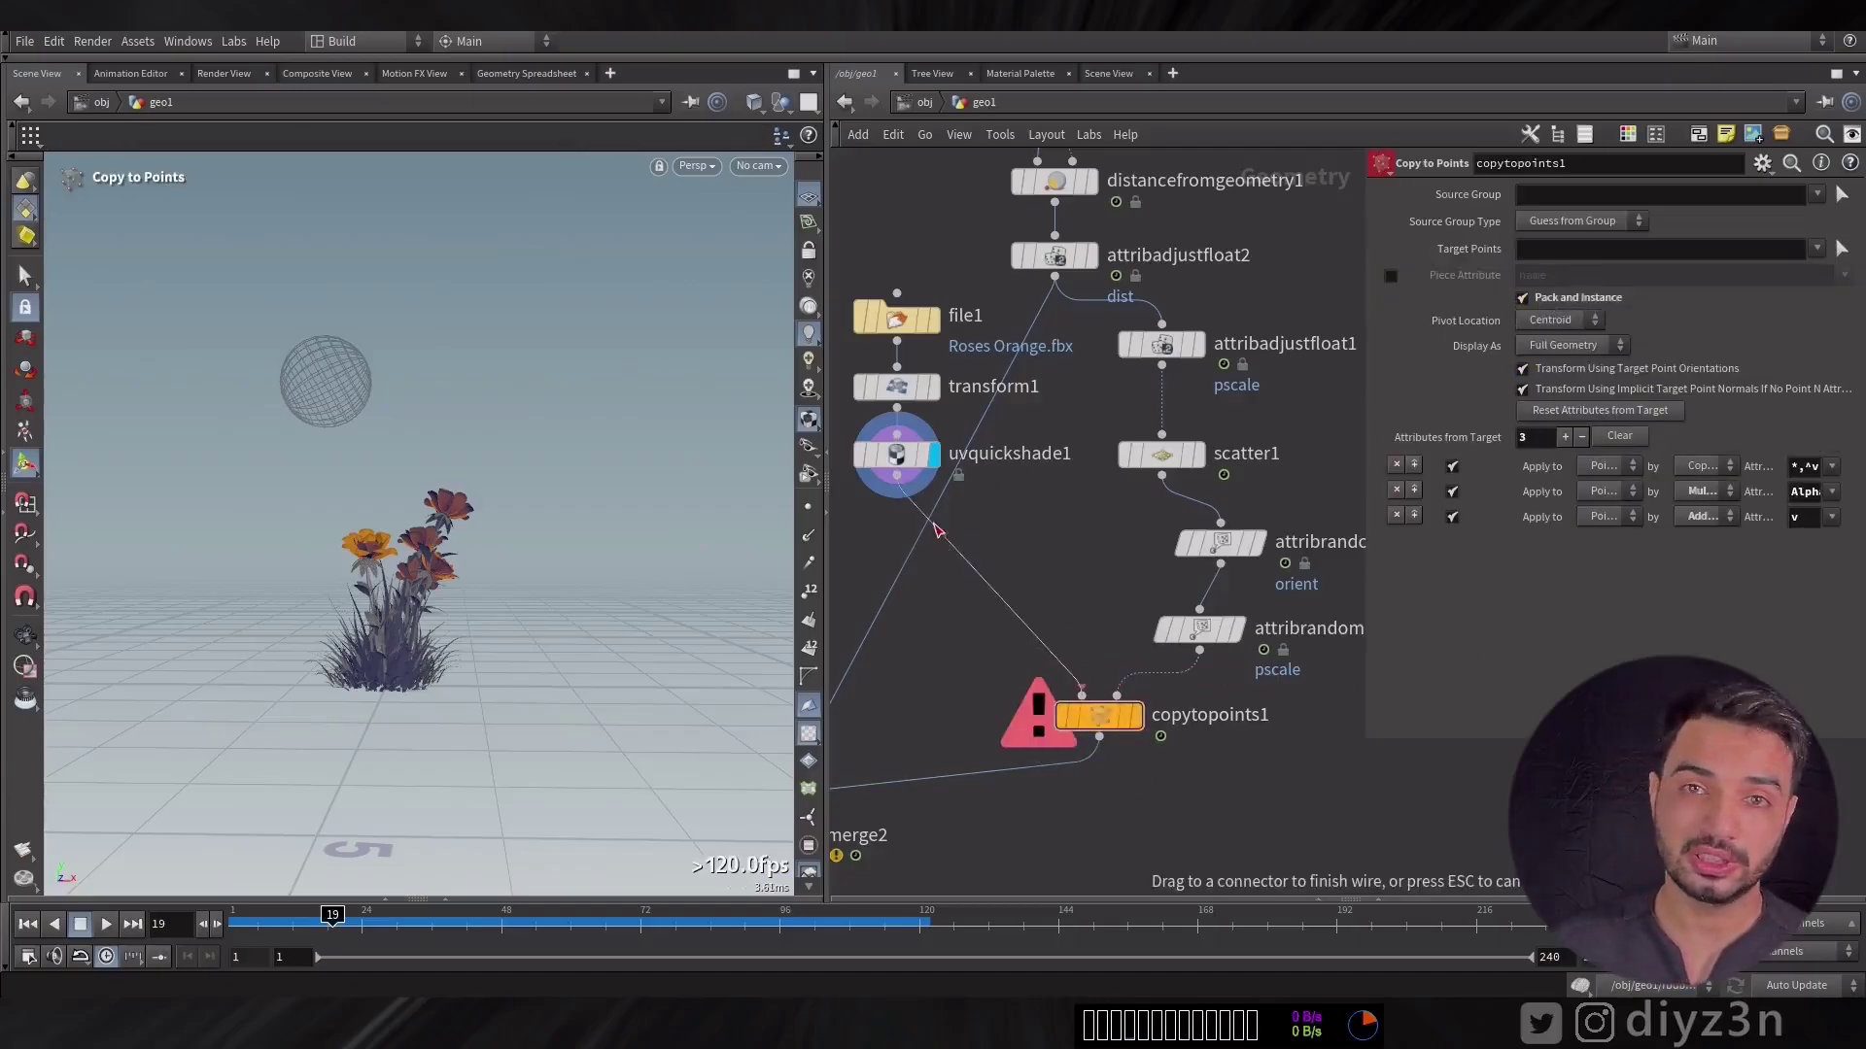
left_click(1137, 717)
middle_click_drag(978, 708, 1158, 641)
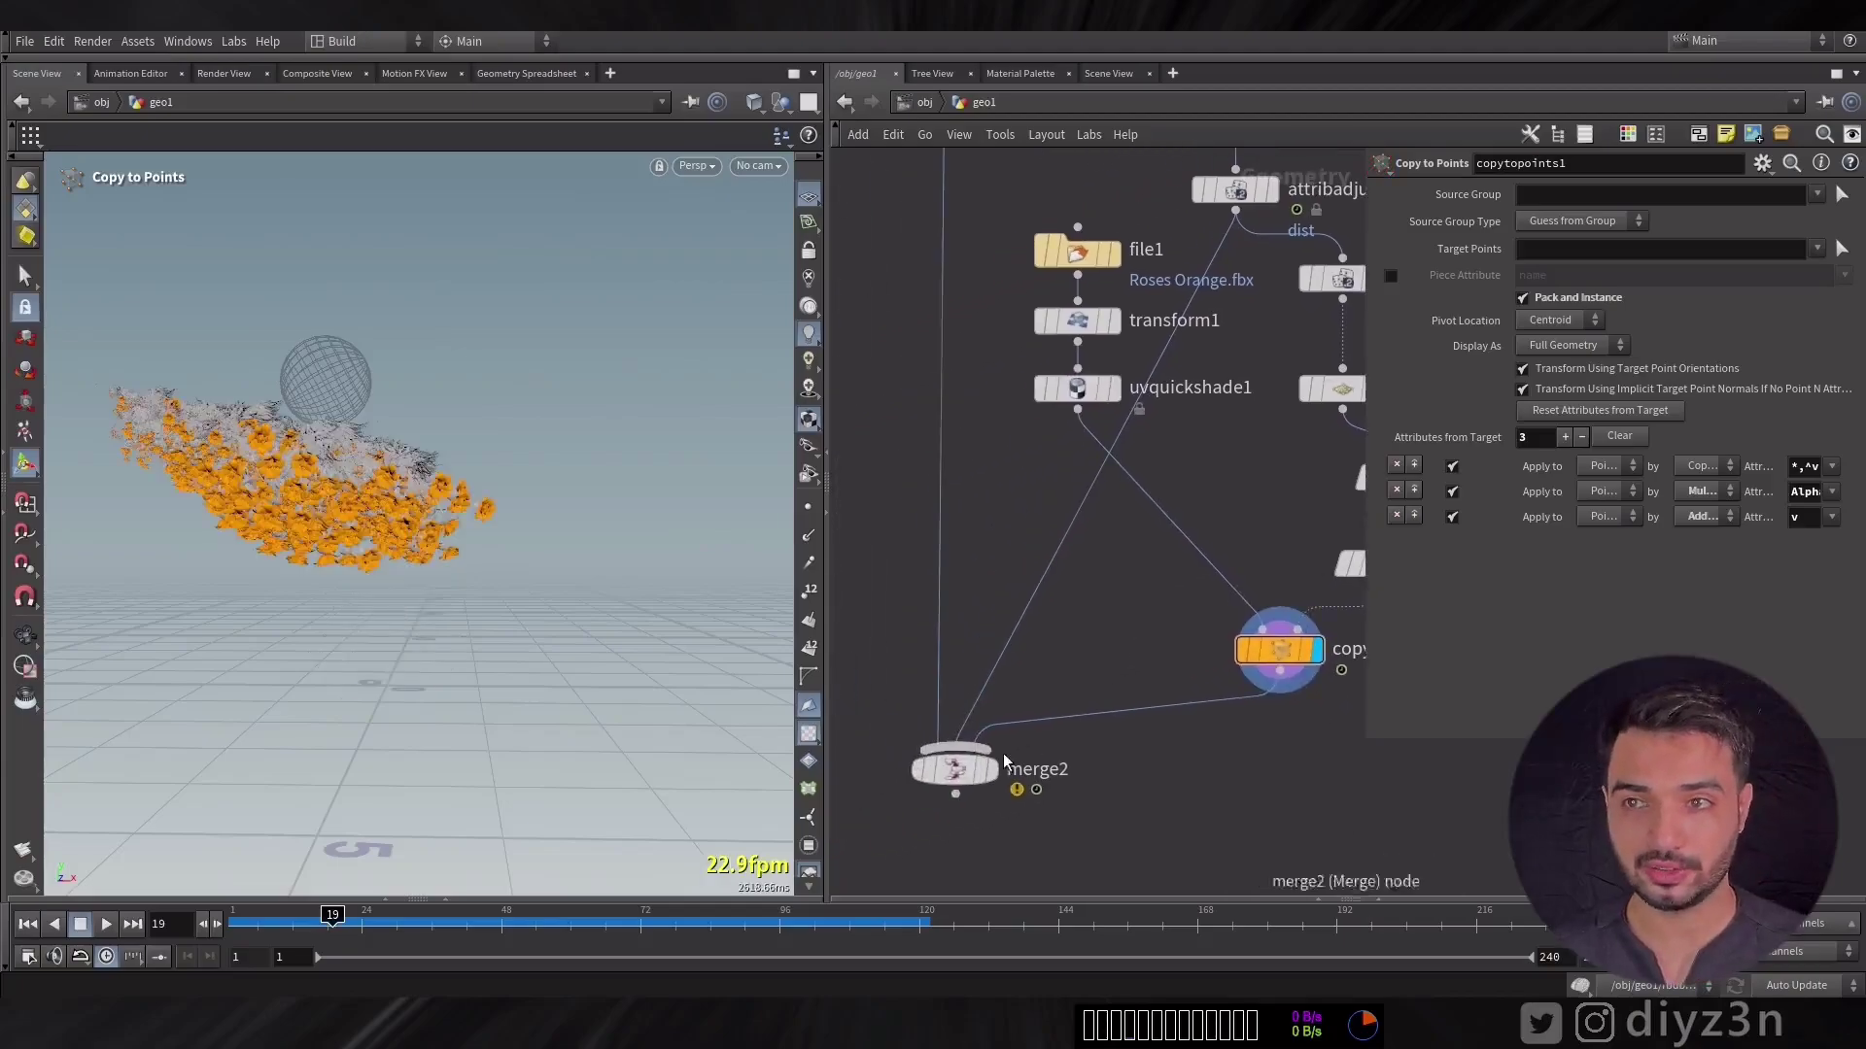
left_click(975, 774)
left_click(972, 773)
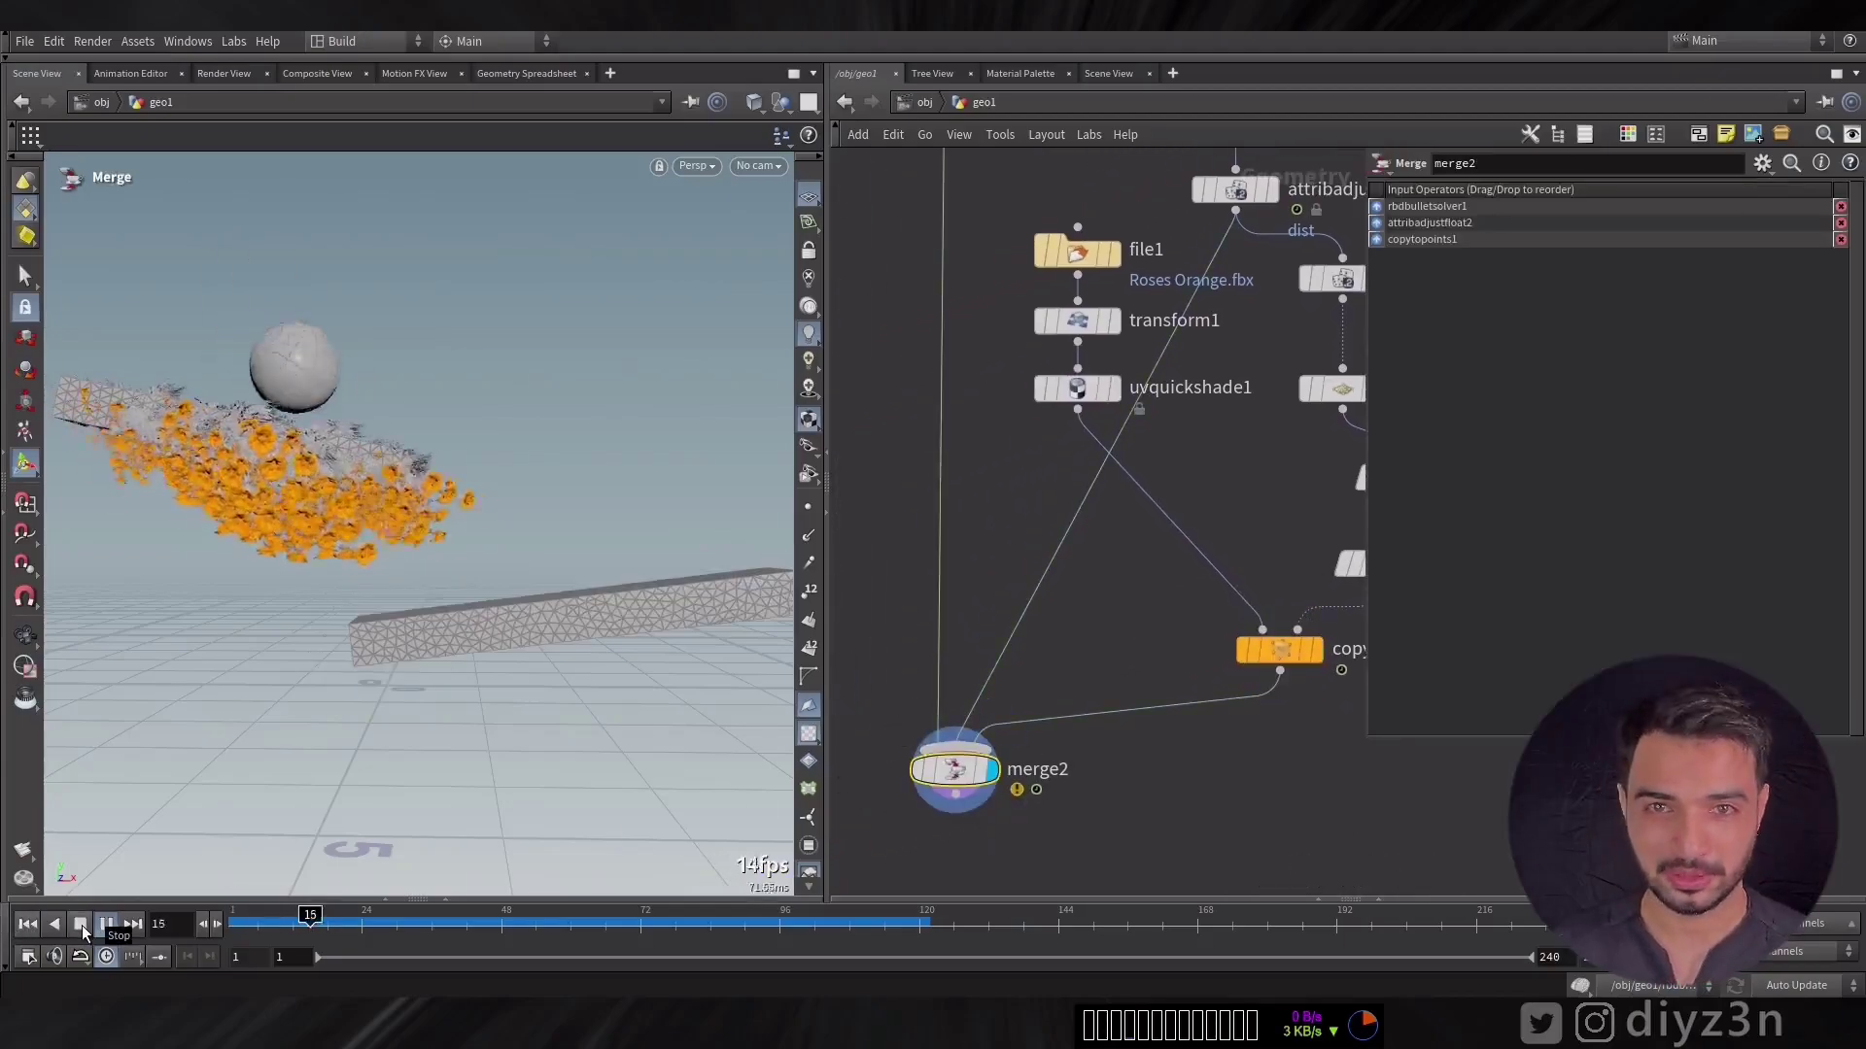
Step: Widen the orient randomize Cone Angle to 157.8 and replay the simulation
middle_click_drag(1322, 544, 1105, 581)
left_click(1182, 513)
key("Escape")
mouse_move(716, 466)
left_mouse_down()
mouse_move(680, 491)
mouse_move(704, 466)
left_mouse_up()
left_click_drag(1657, 422, 1819, 421)
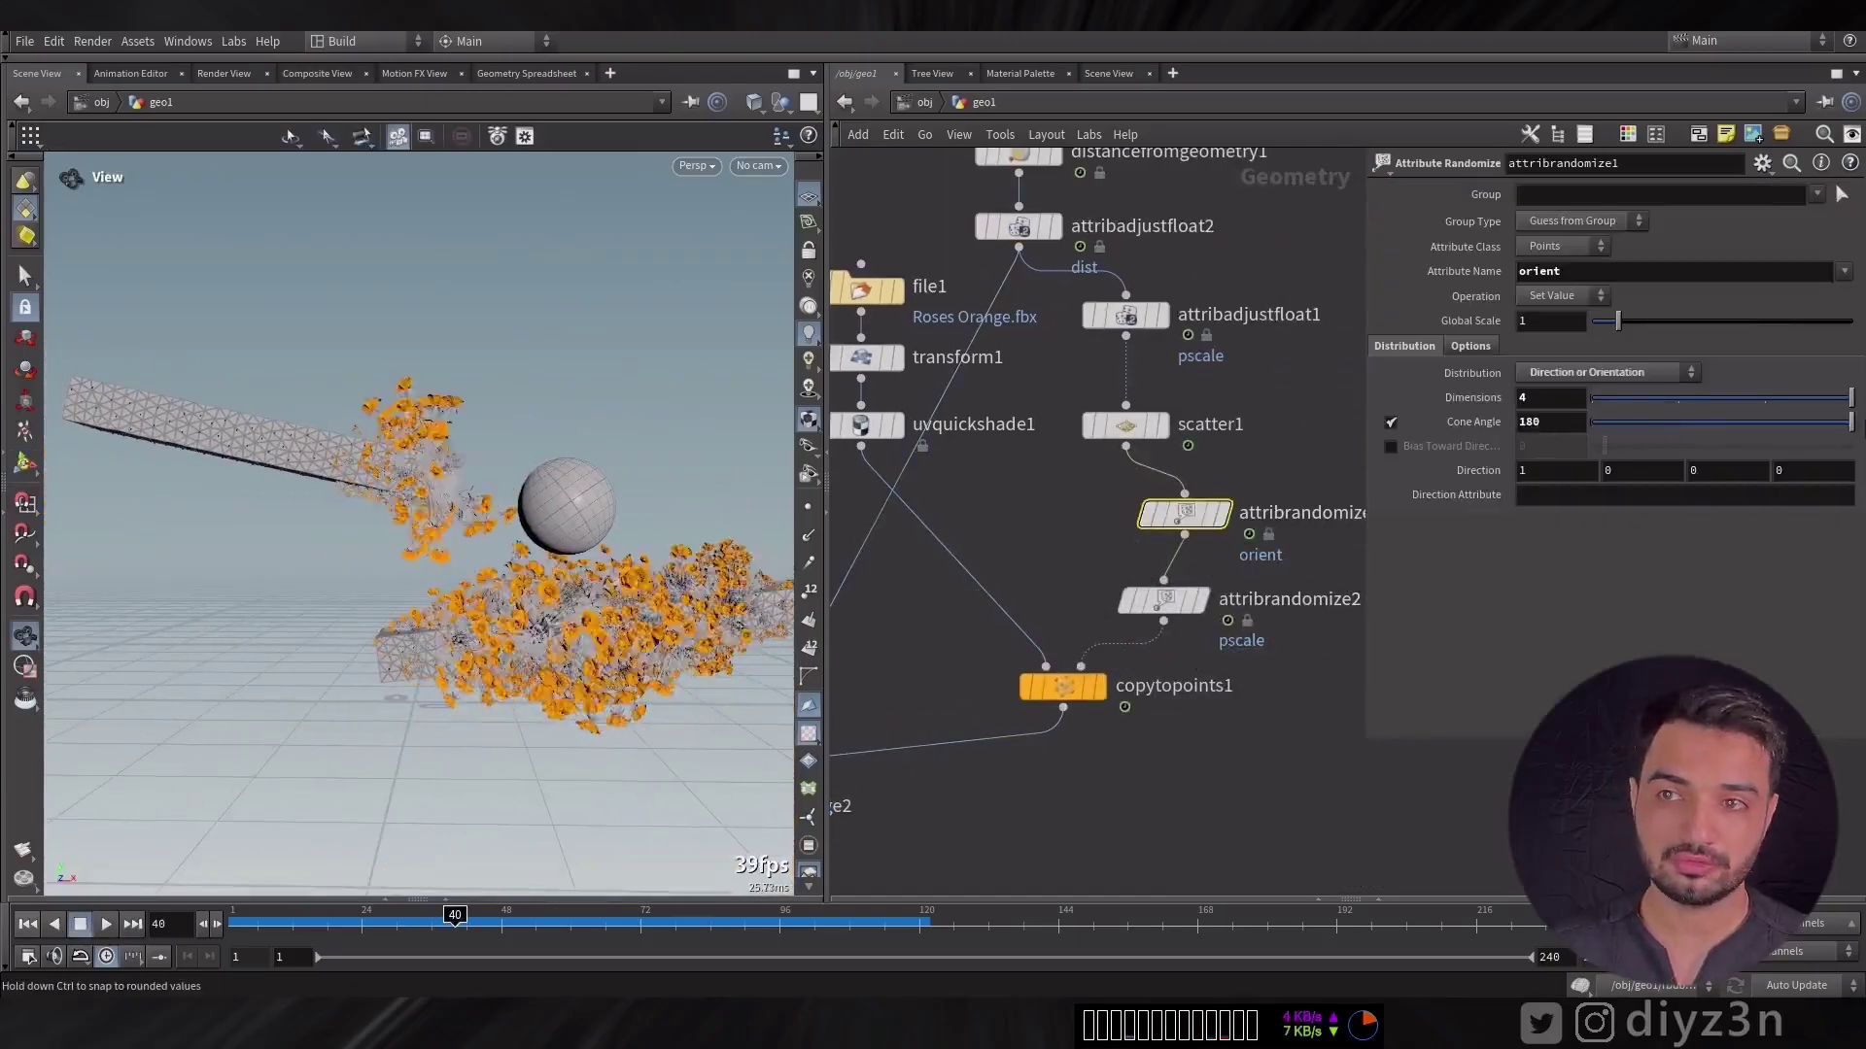
left_click(27, 924)
left_click(106, 924)
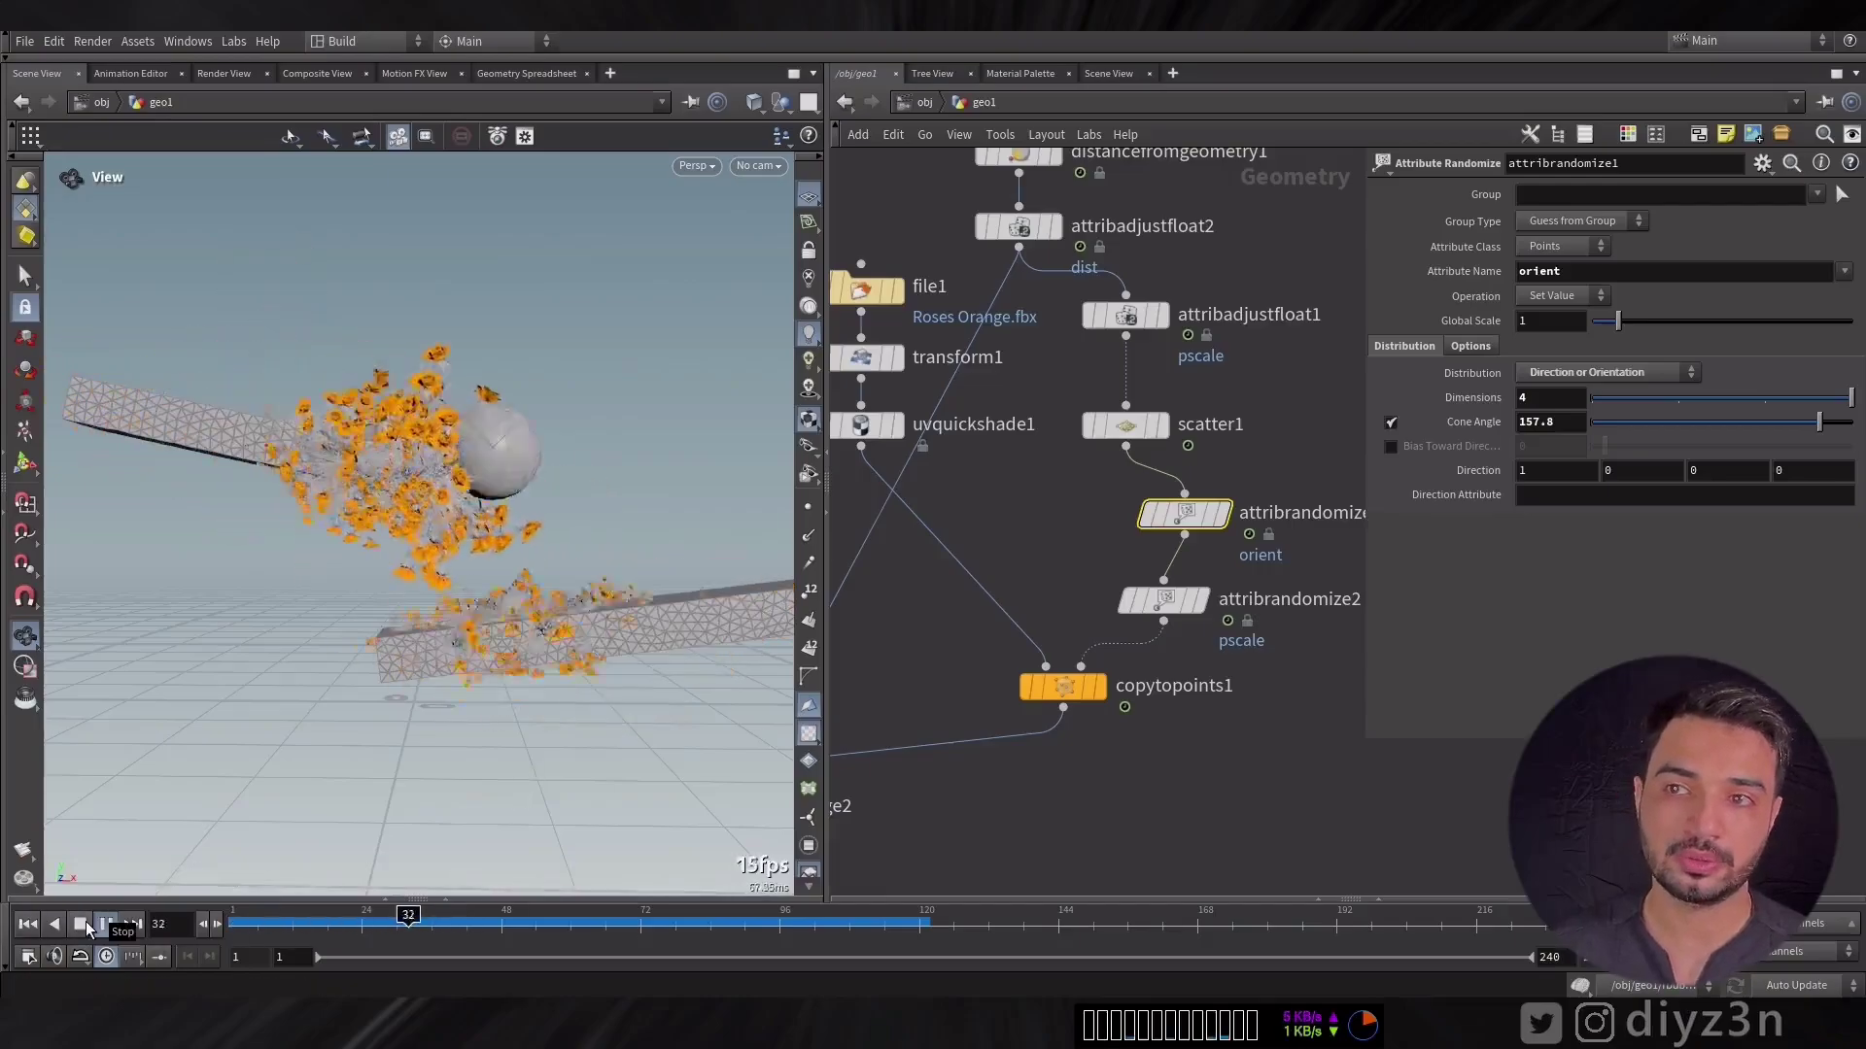
left_click(85, 921)
Step: Set the dist adjustment Scale to 0.3 and step through frames 117 to 119
middle_click_drag(1080, 403, 1112, 537)
left_click(1050, 363)
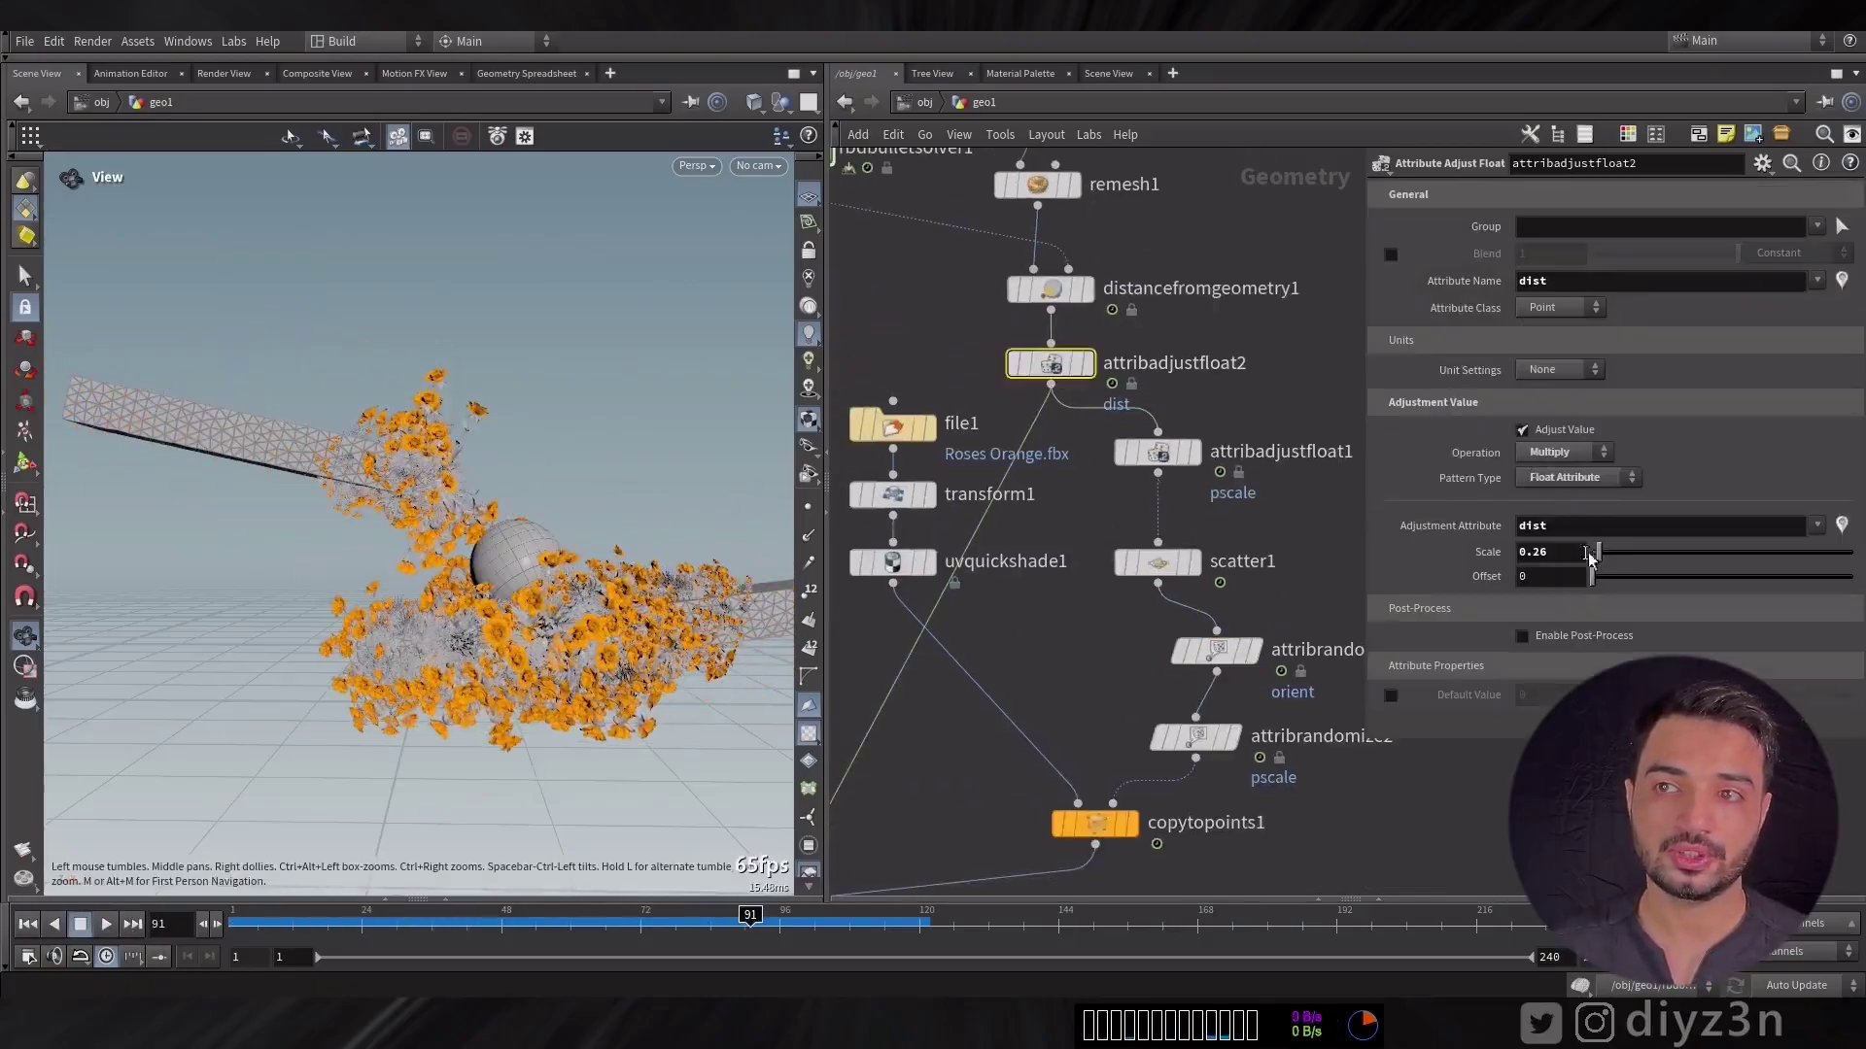
type("0.3")
key("Return")
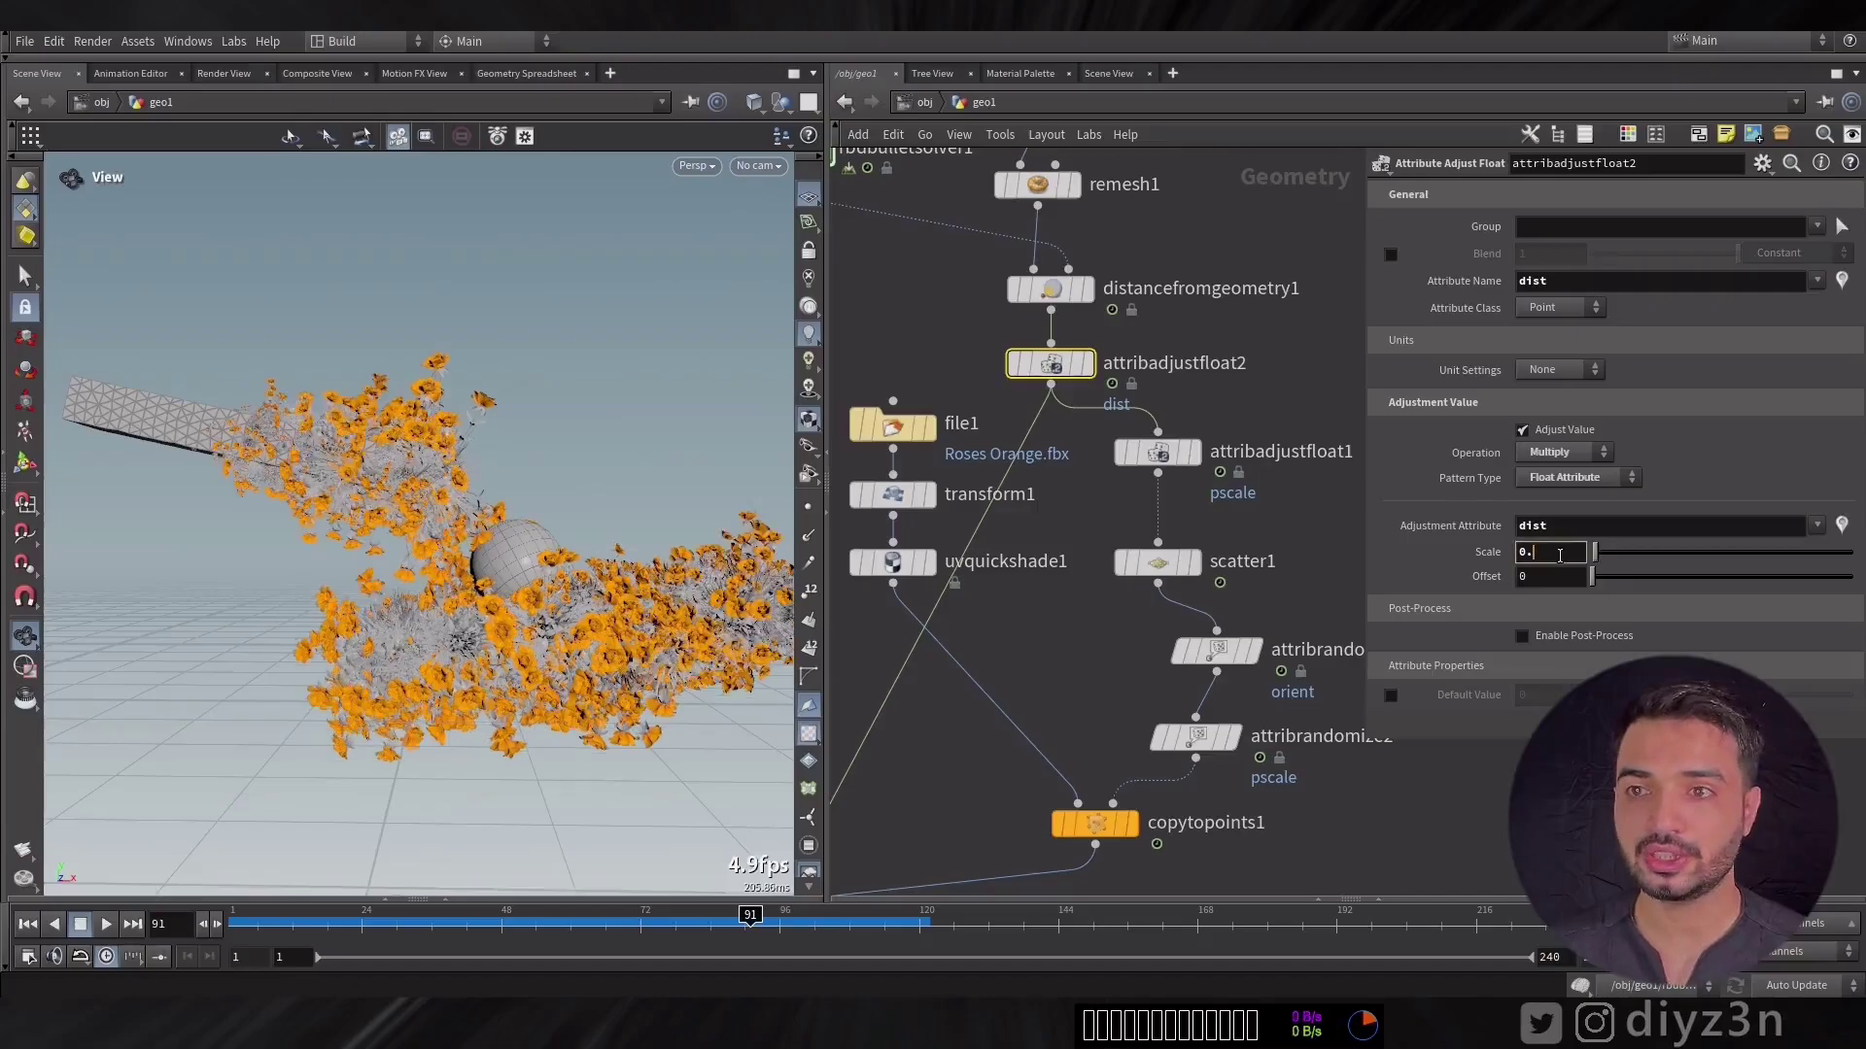
left_click(902, 923)
left_click_drag(902, 930, 938, 991)
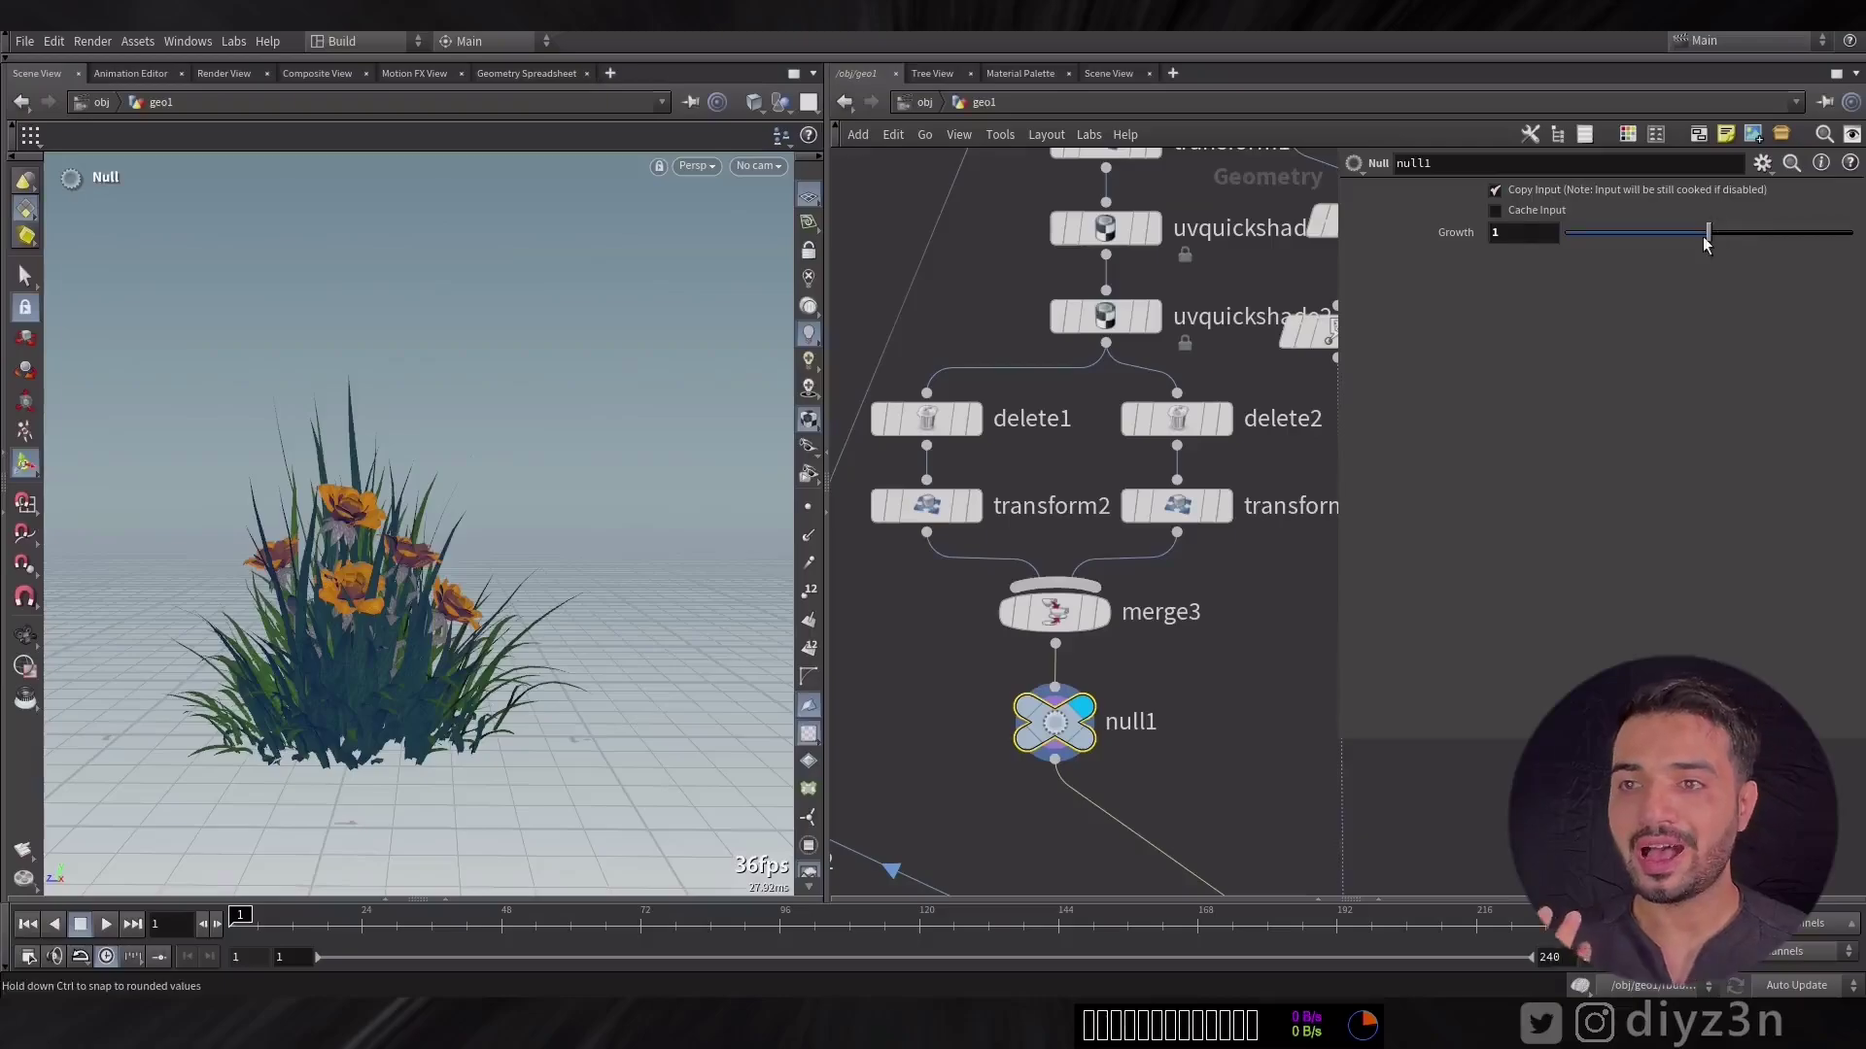
Step: Drag null1's Growth slider up from zero to 2 to preview the roses growing in
left_click_drag(1716, 235, 1856, 238)
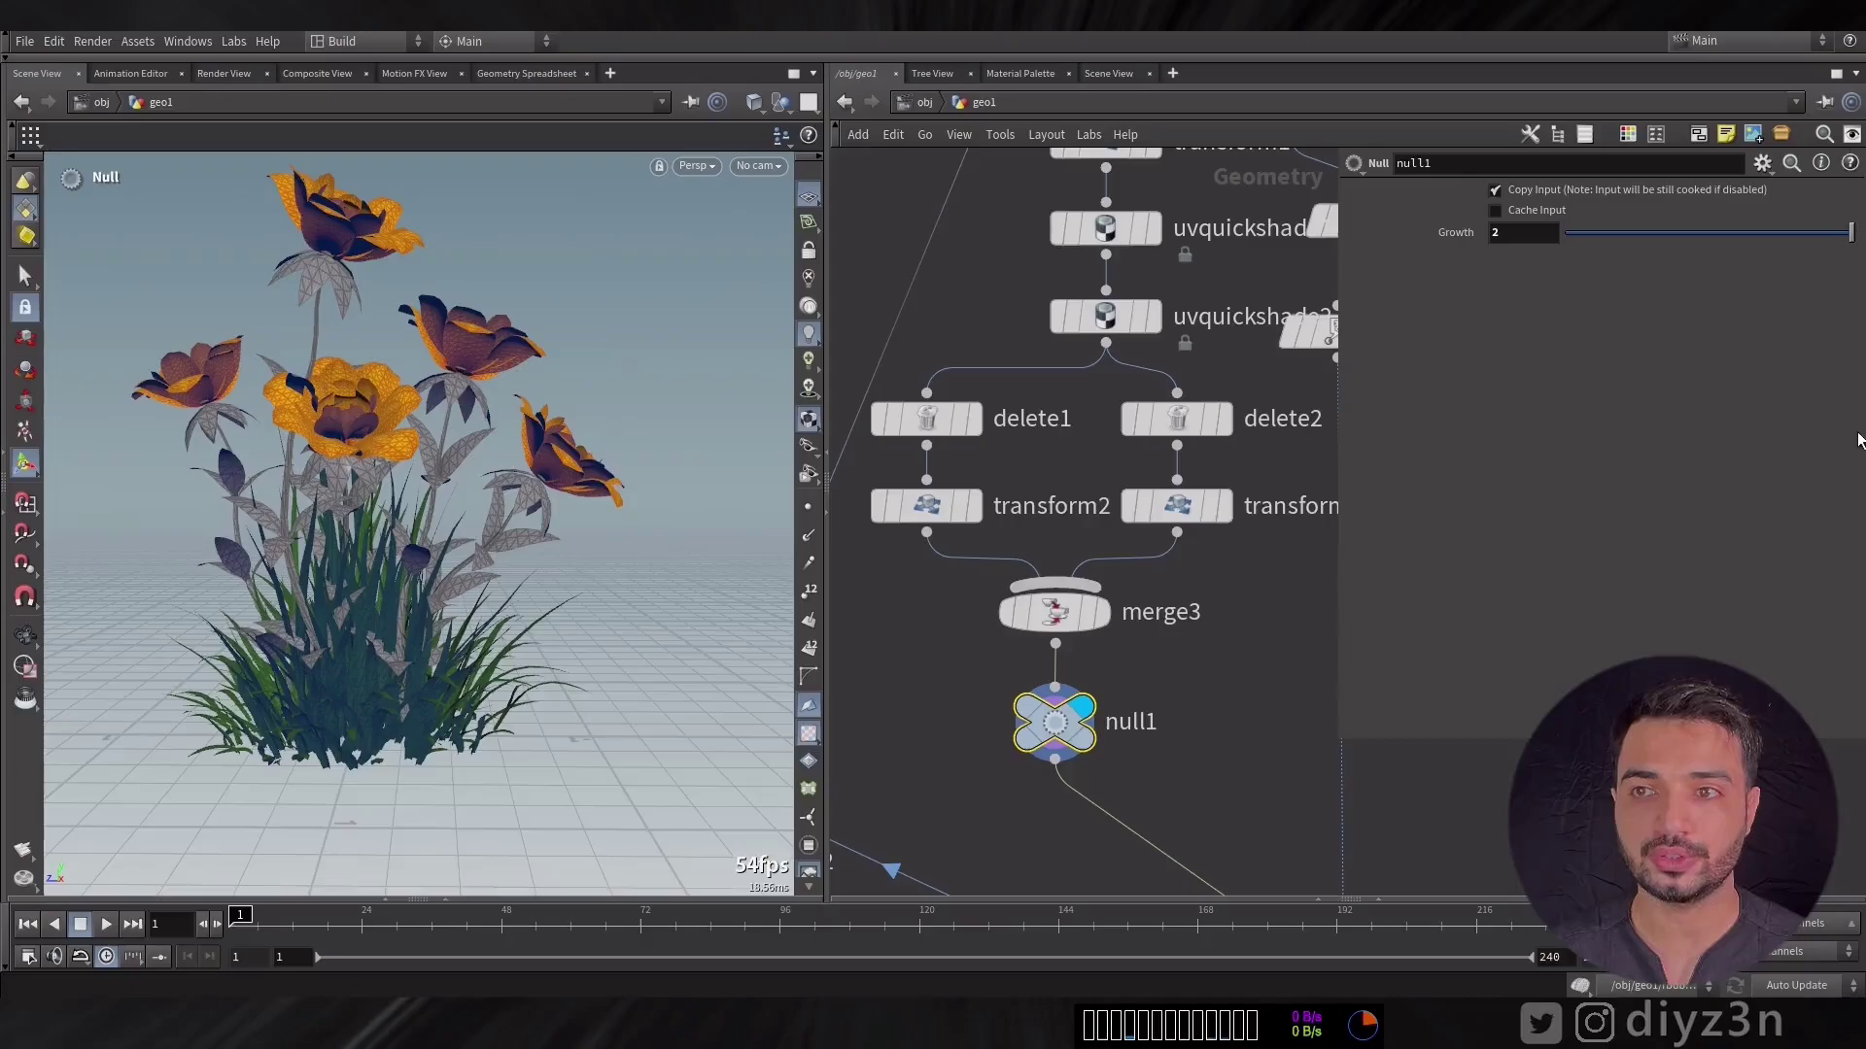
Step: Sweep null1's Growth between 0 and 2, shrinking and regrowing the grass and roses
mouse_move(1861, 243)
left_mouse_down()
mouse_move(1549, 233)
mouse_move(1864, 242)
left_mouse_up()
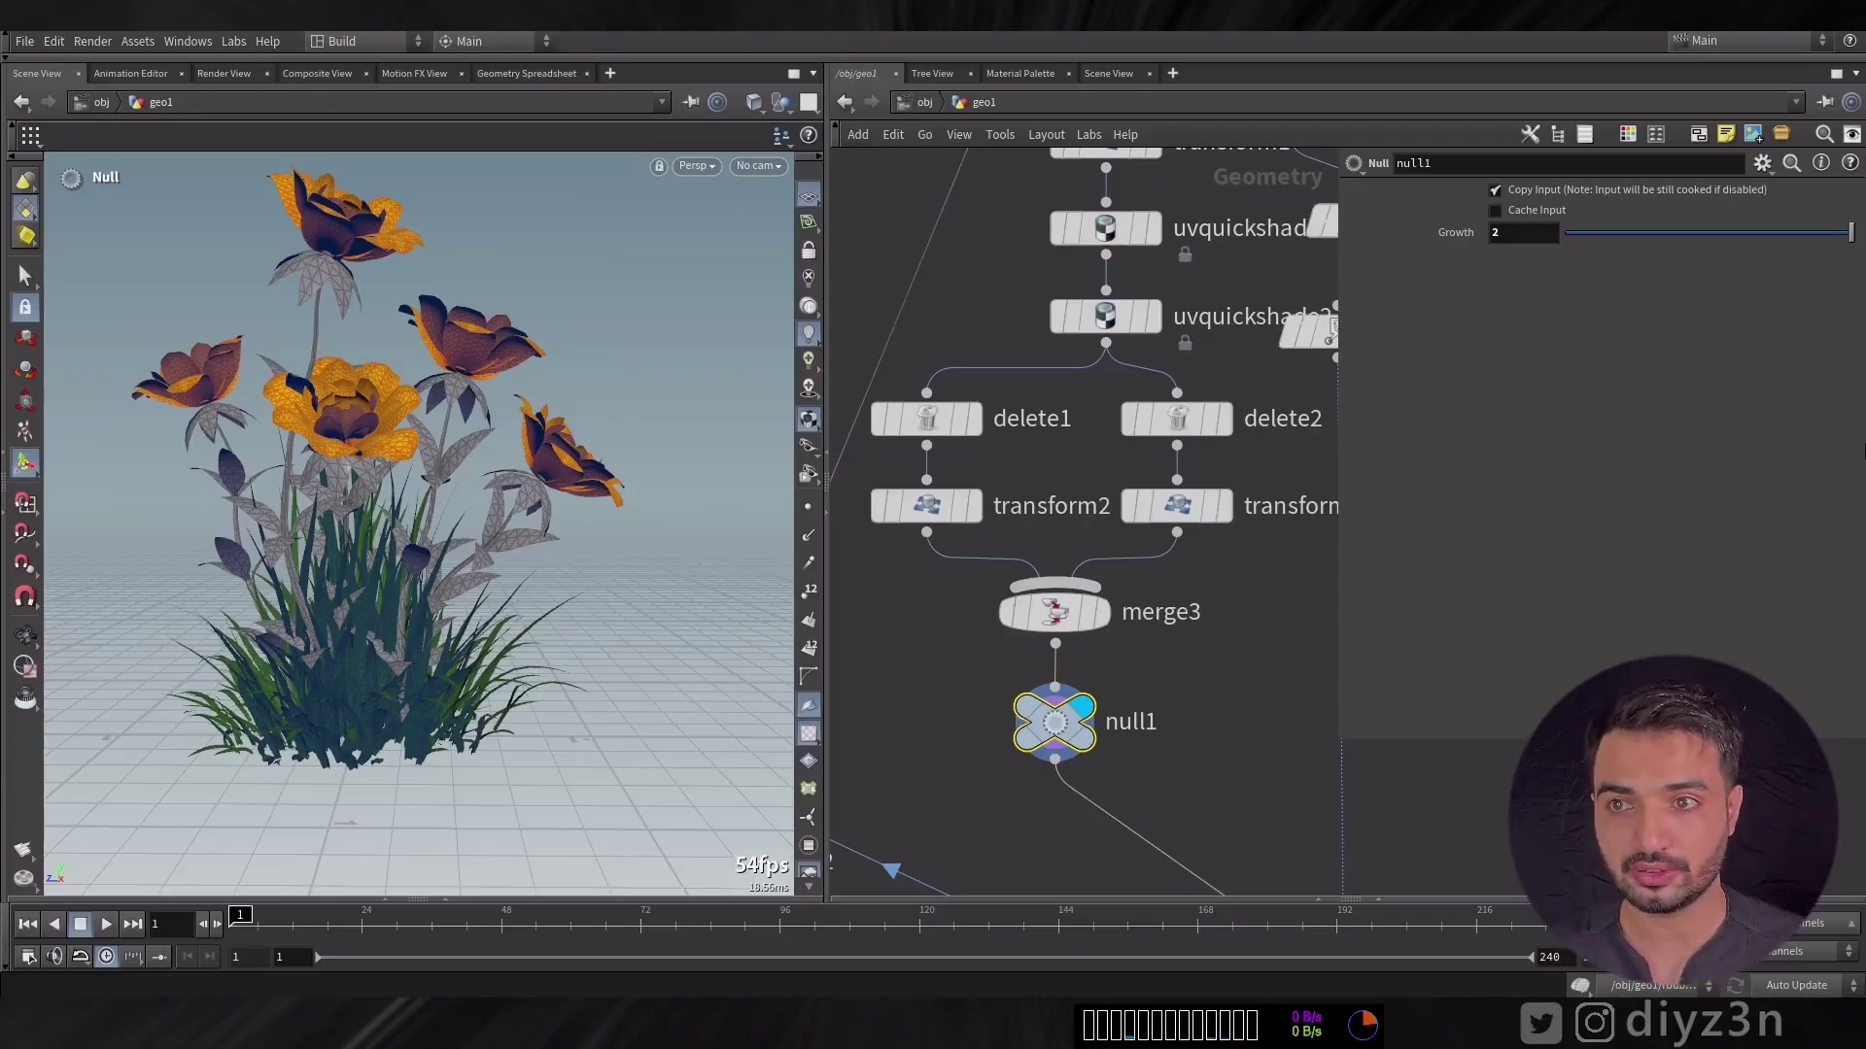
left_click_drag(1851, 241, 1687, 235)
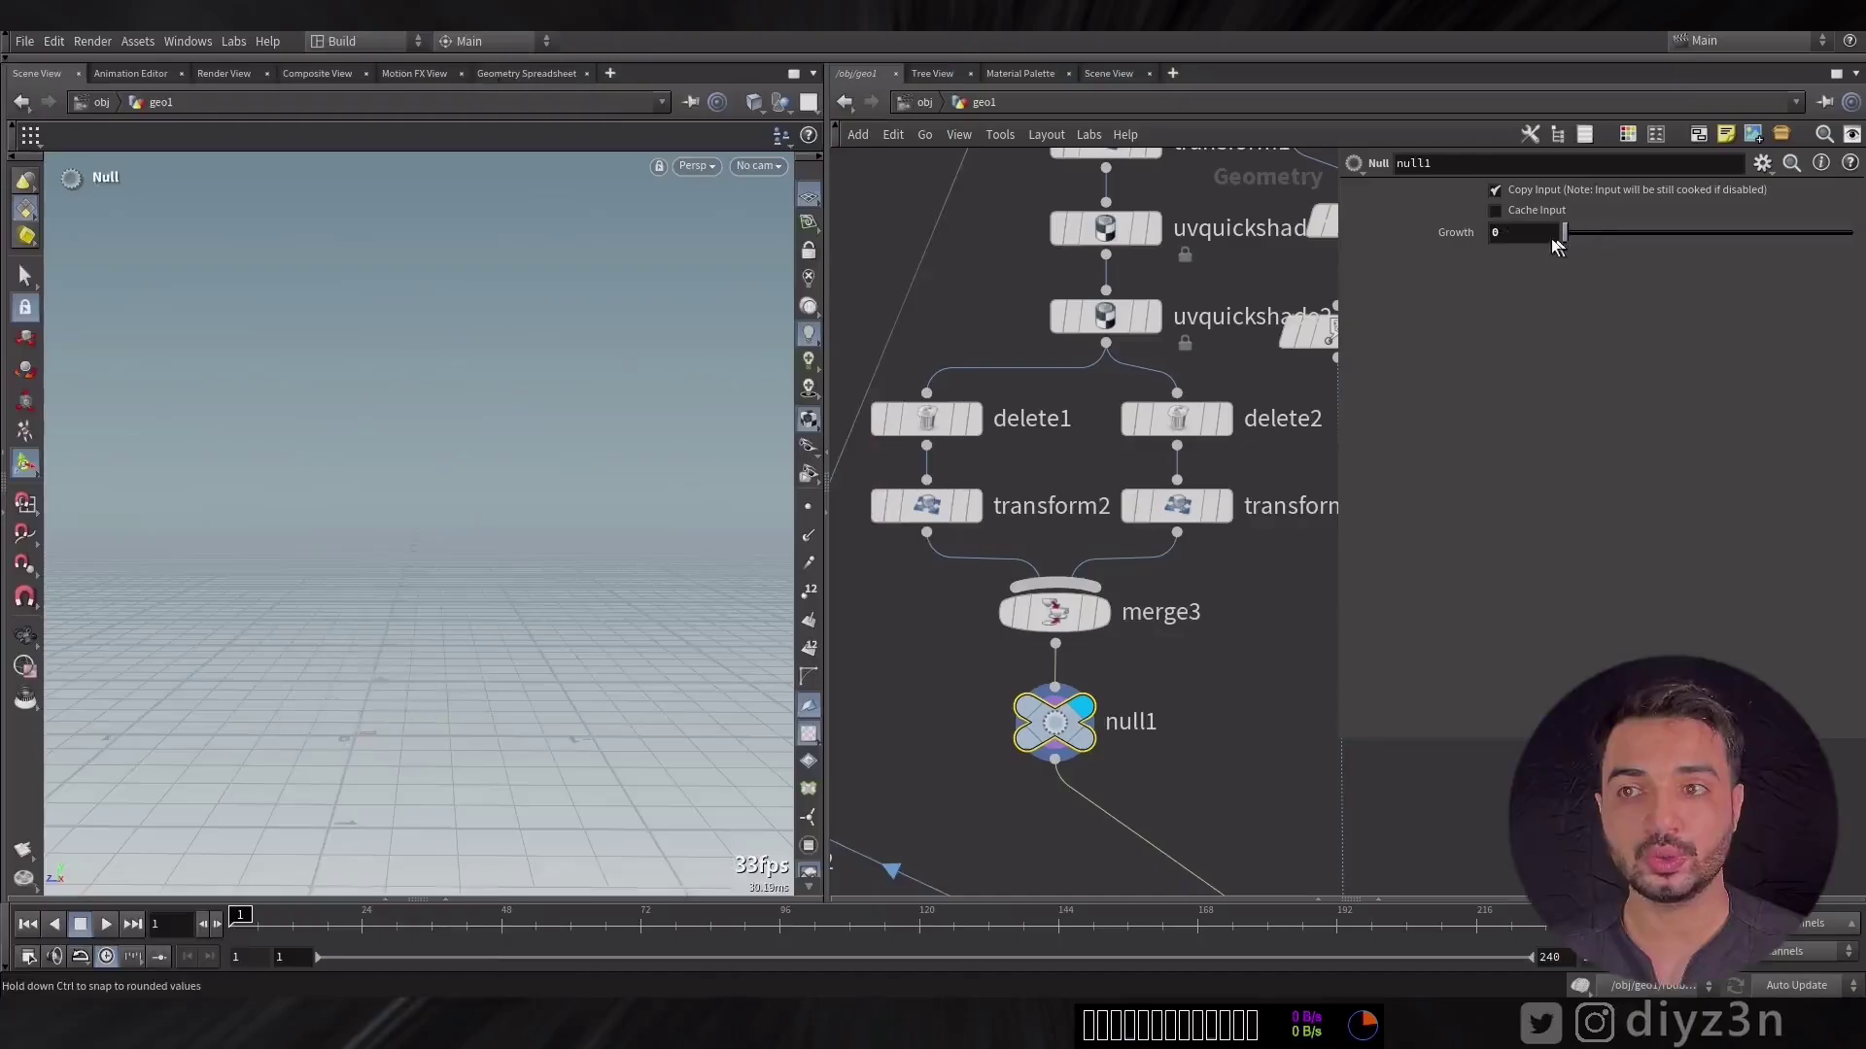
left_click_drag(1553, 245, 1851, 243)
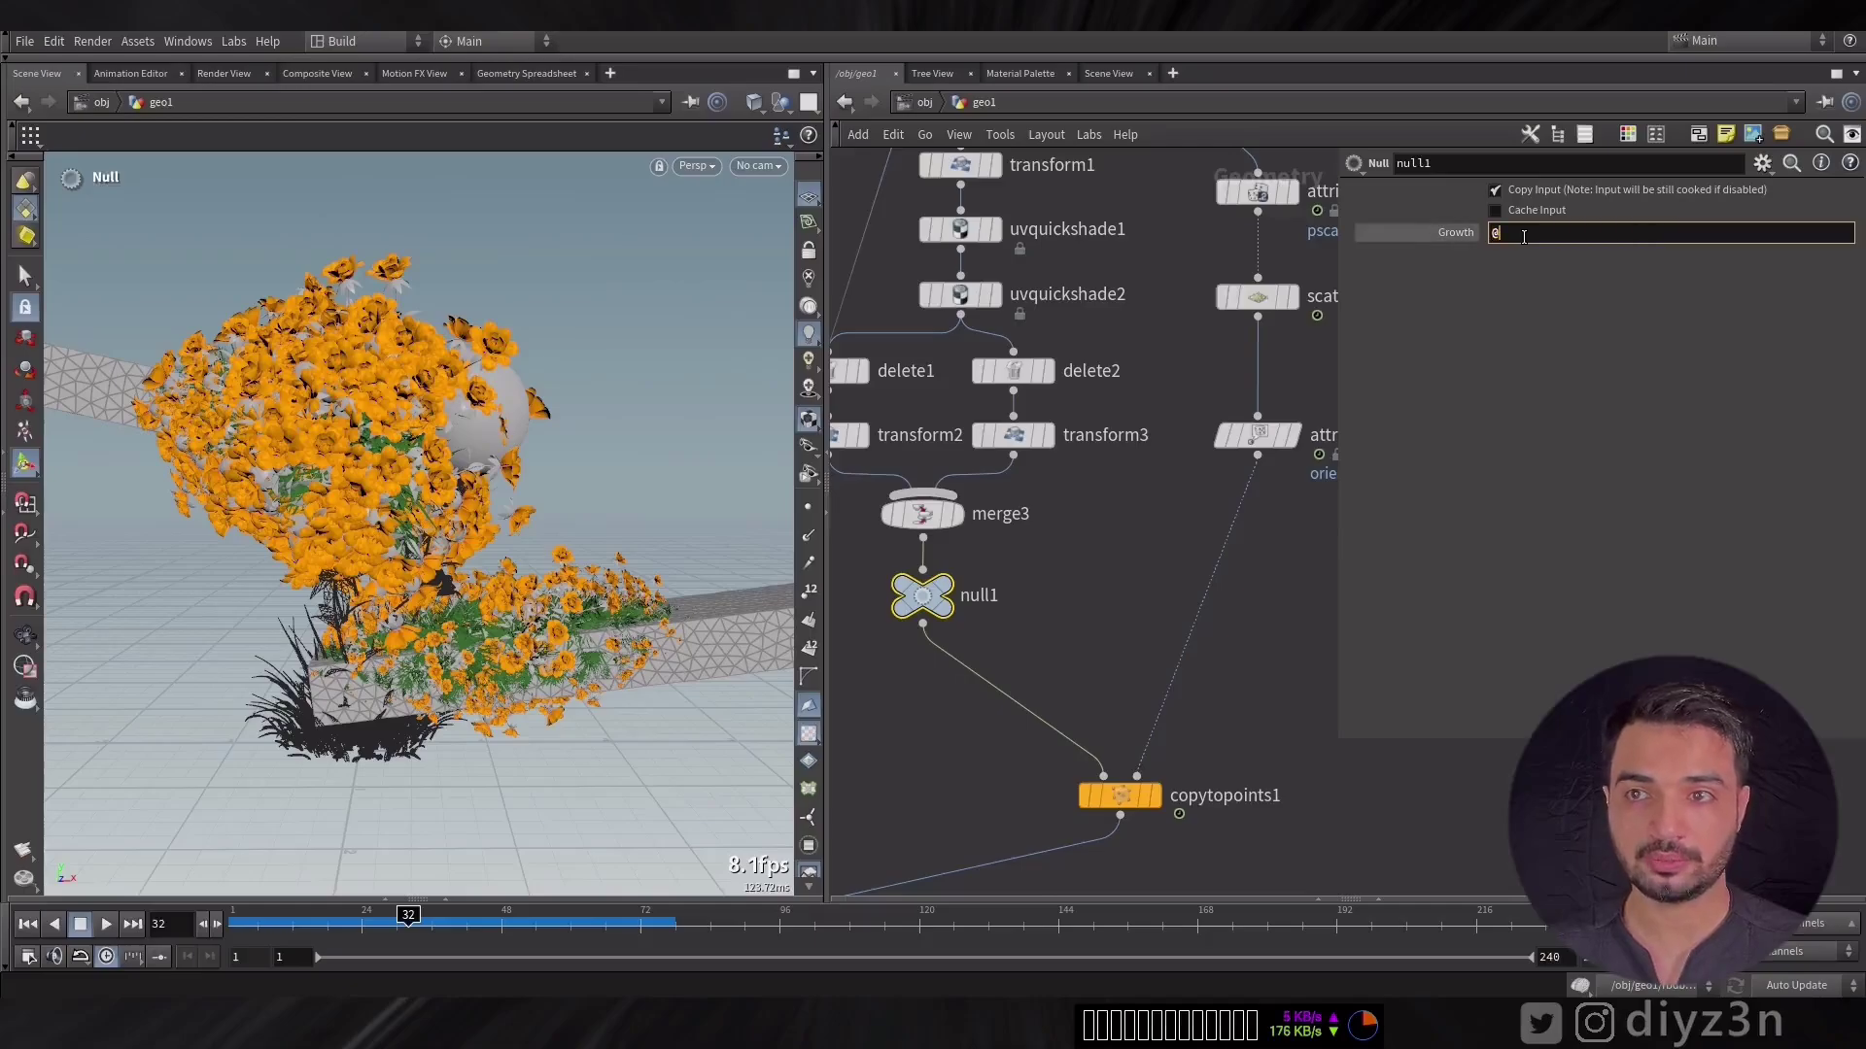
type("e")
key("Return")
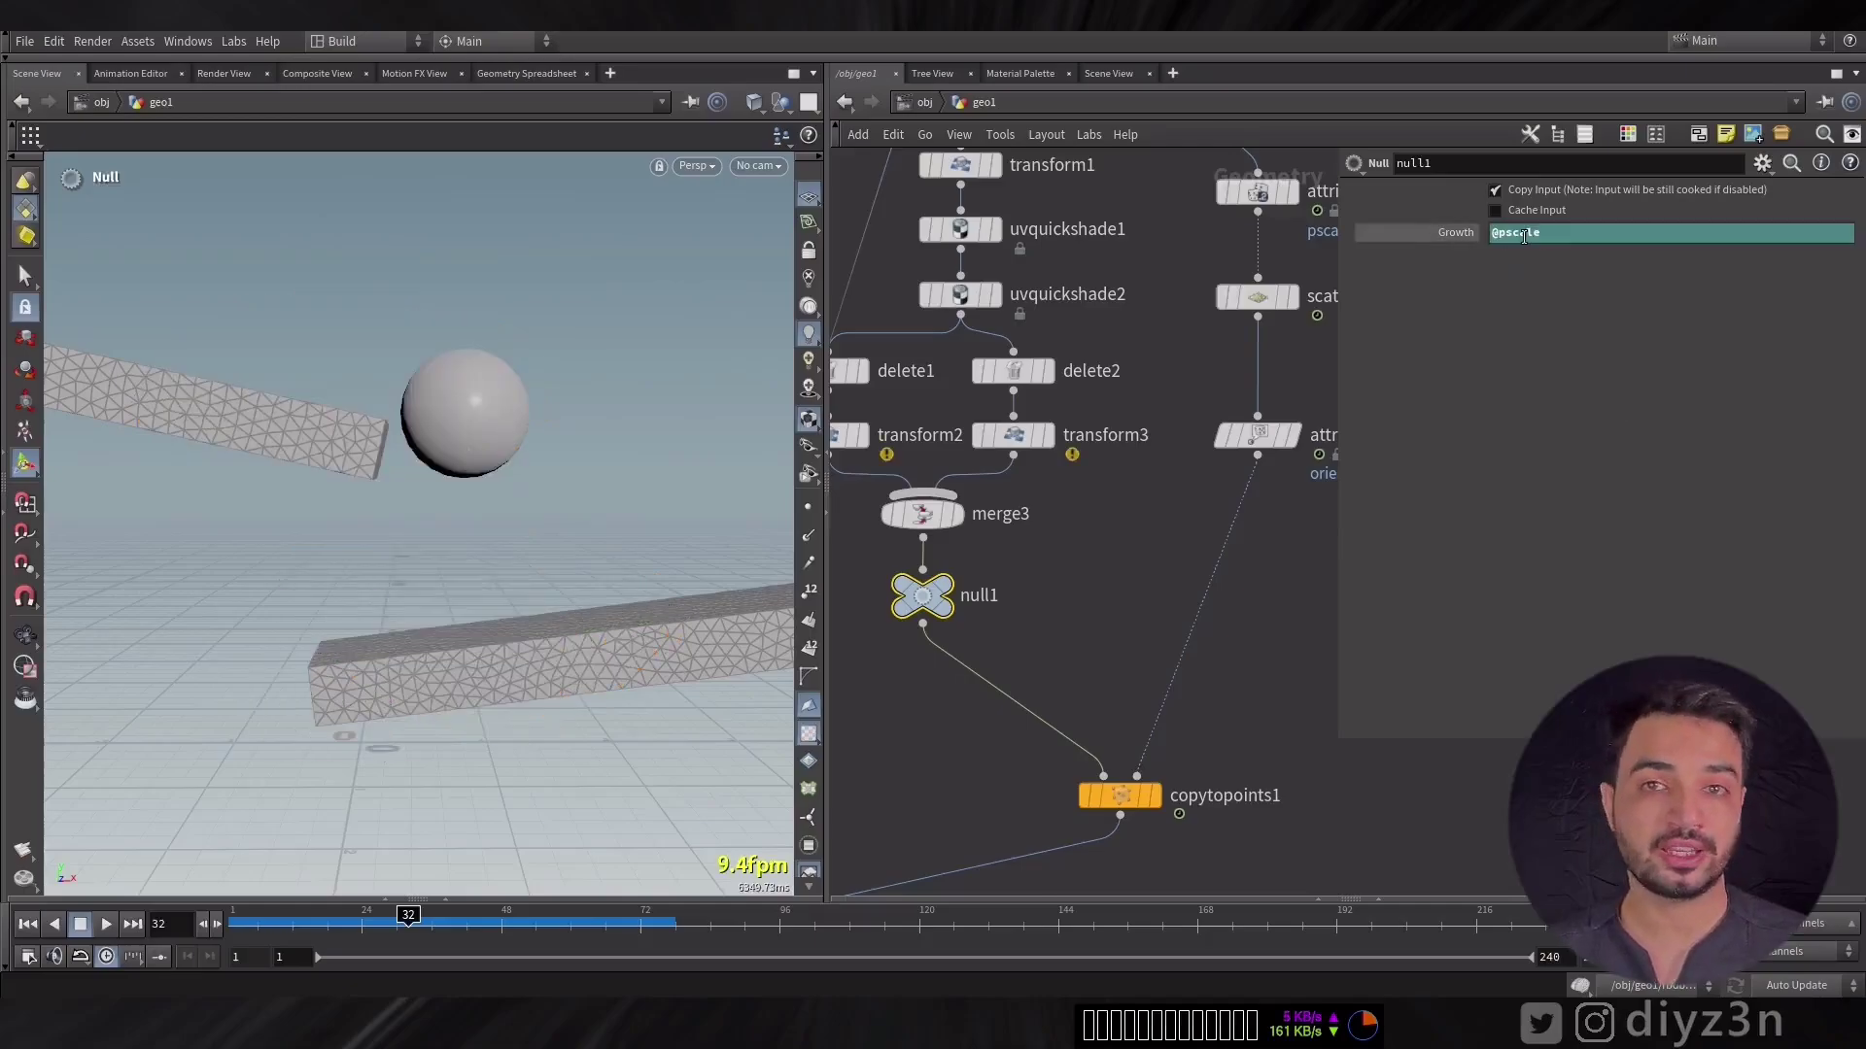
right_click(1466, 237)
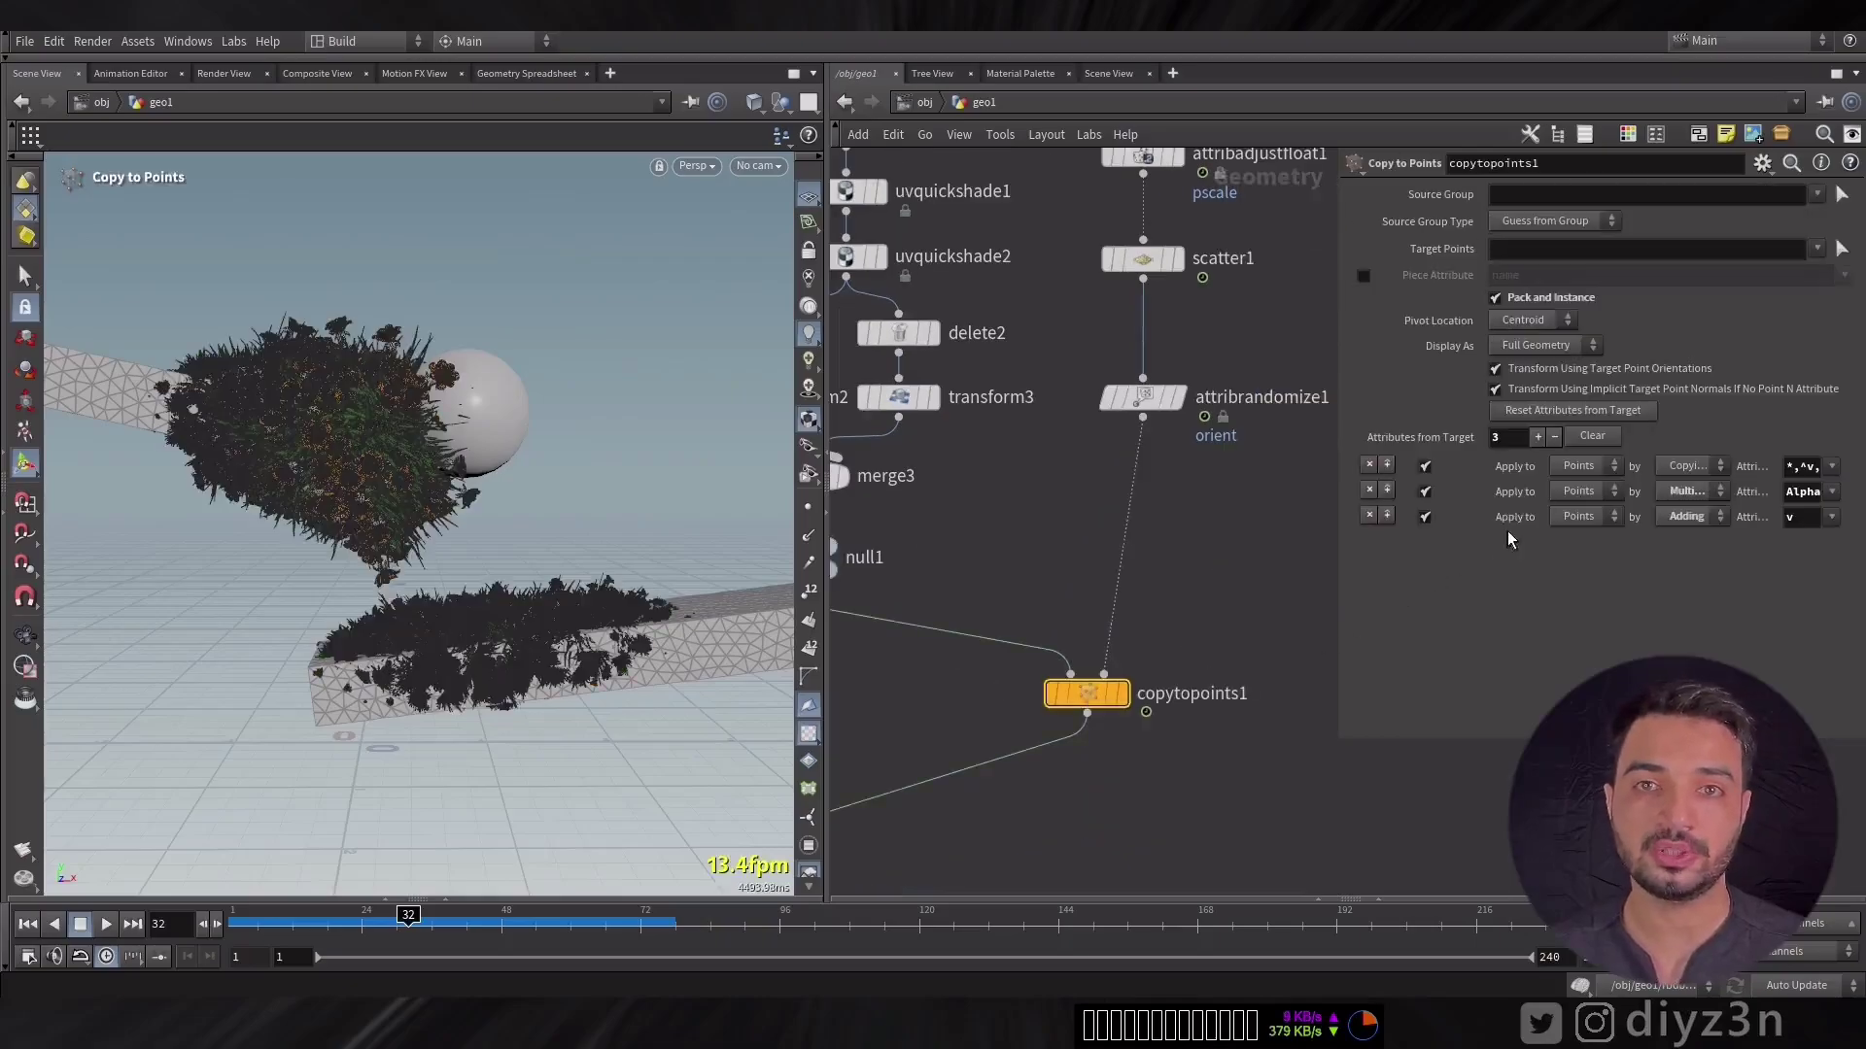
left_click(1537, 437)
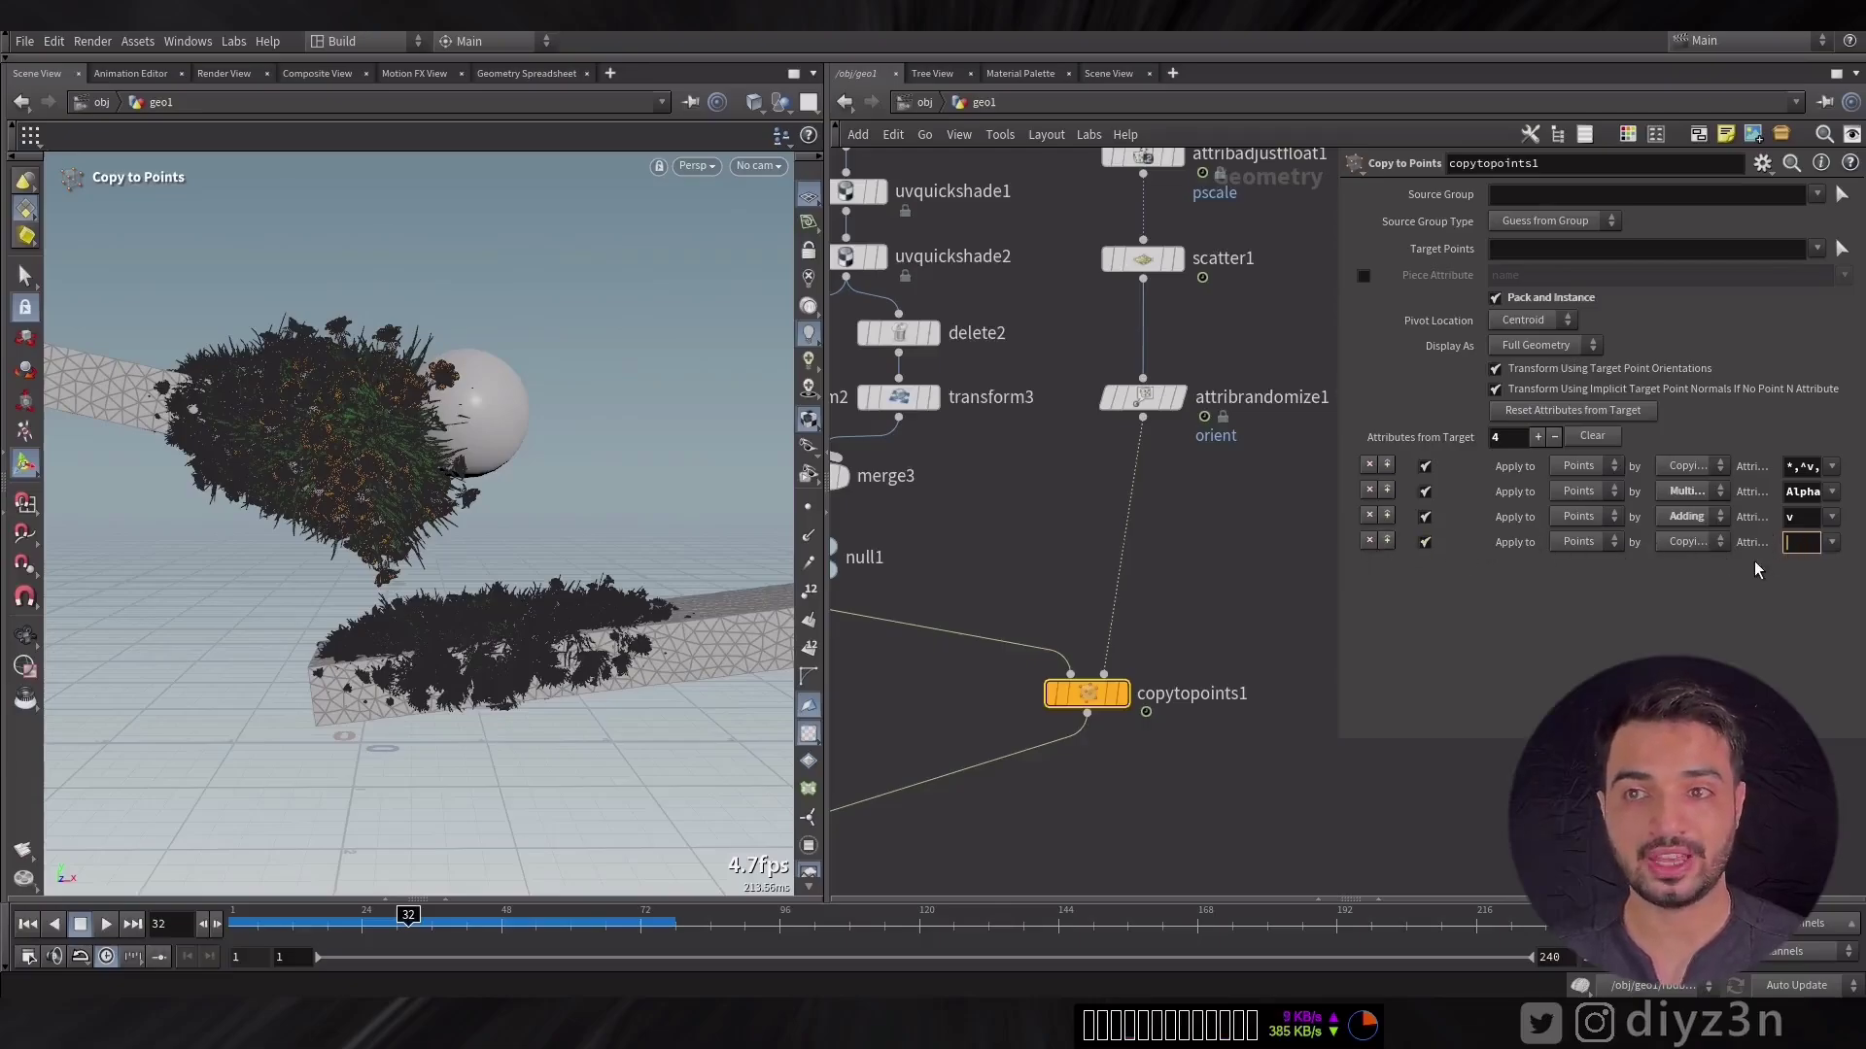
left_click(1368, 542)
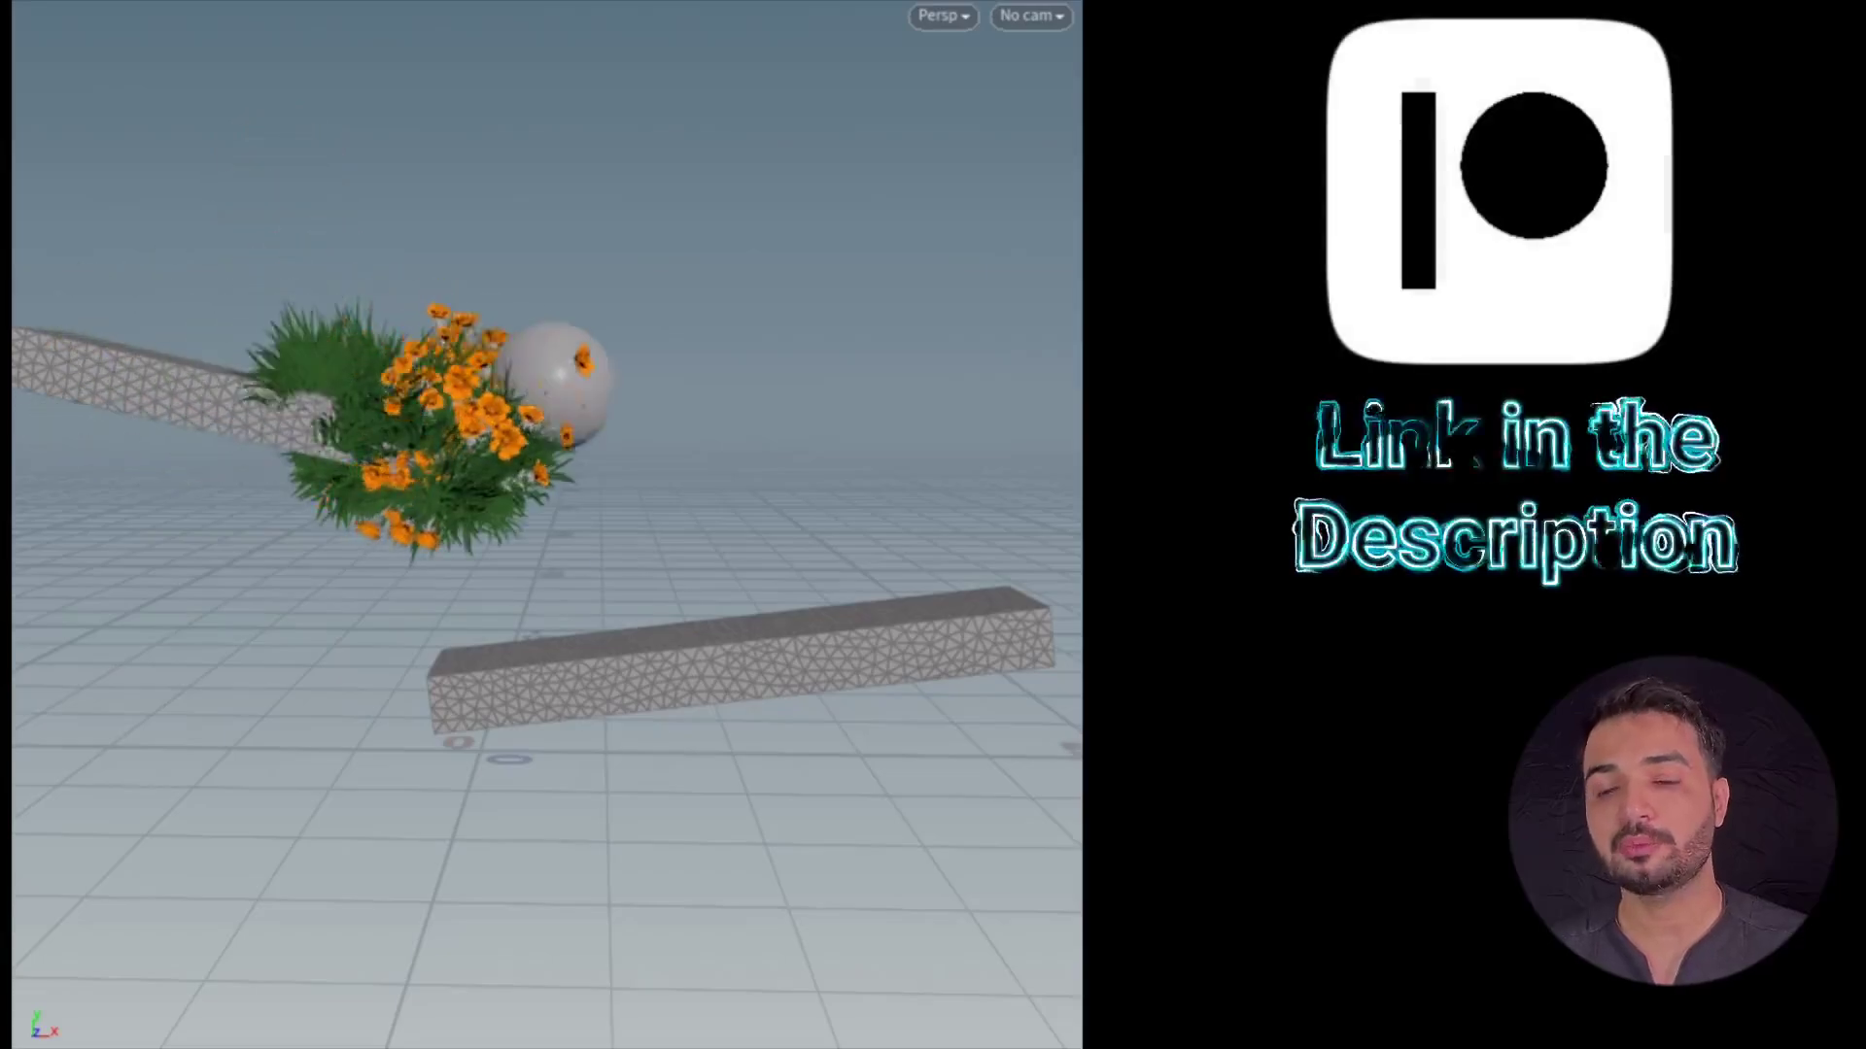